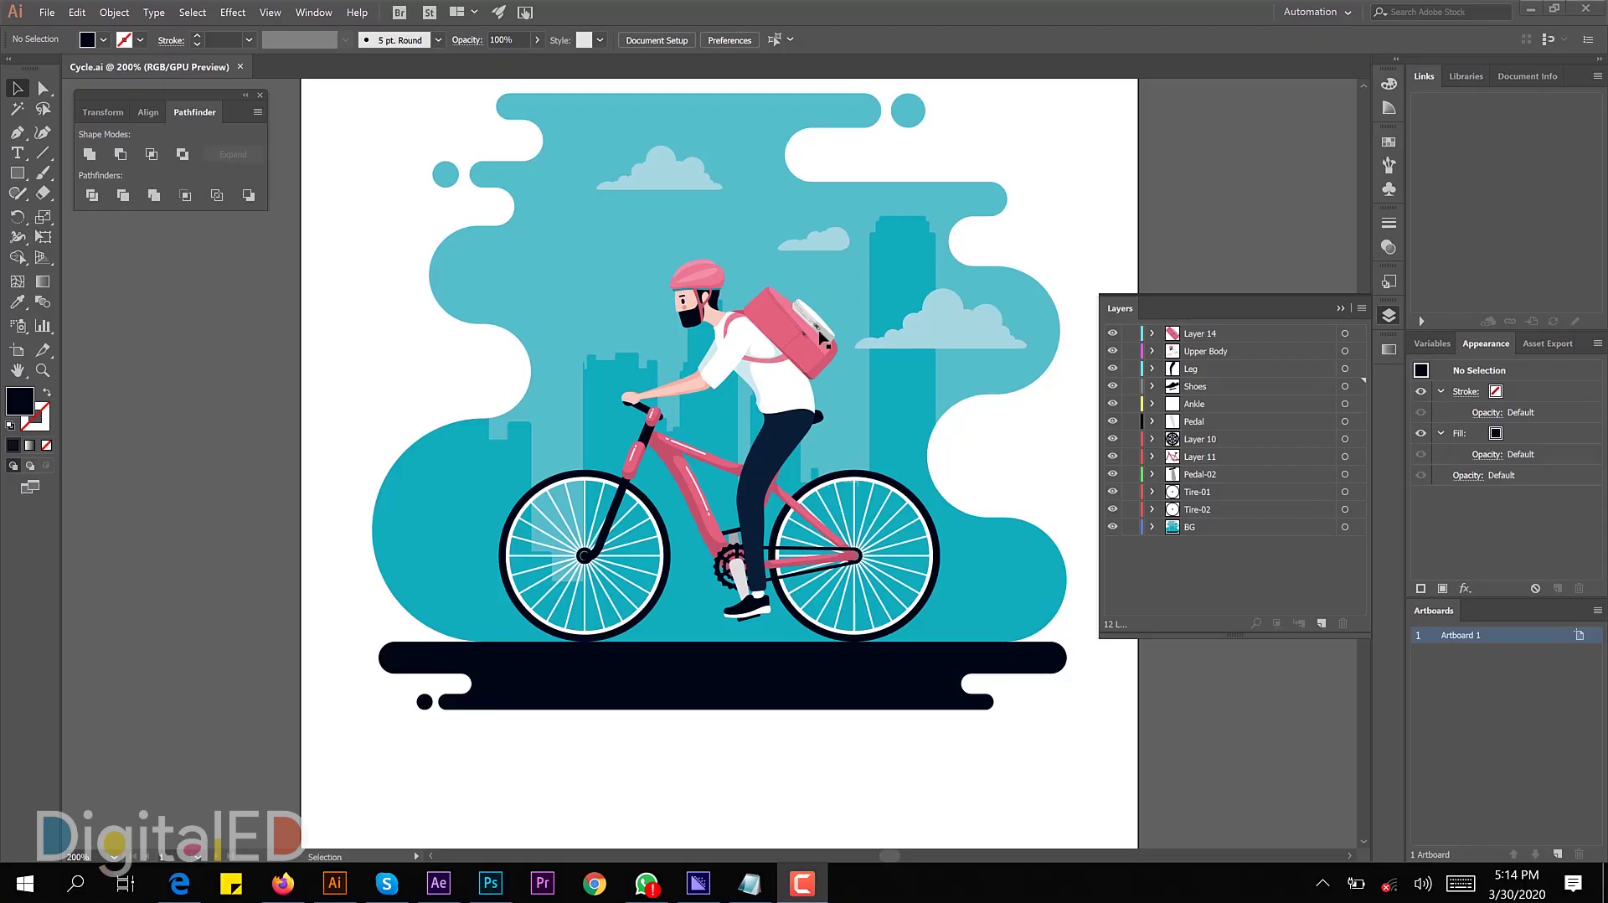
Step: In Illustrator, toggle the Leg, Pedal, Tire-01 and BG artwork visibility to inspect the layers
click(1113, 373)
click(1113, 373)
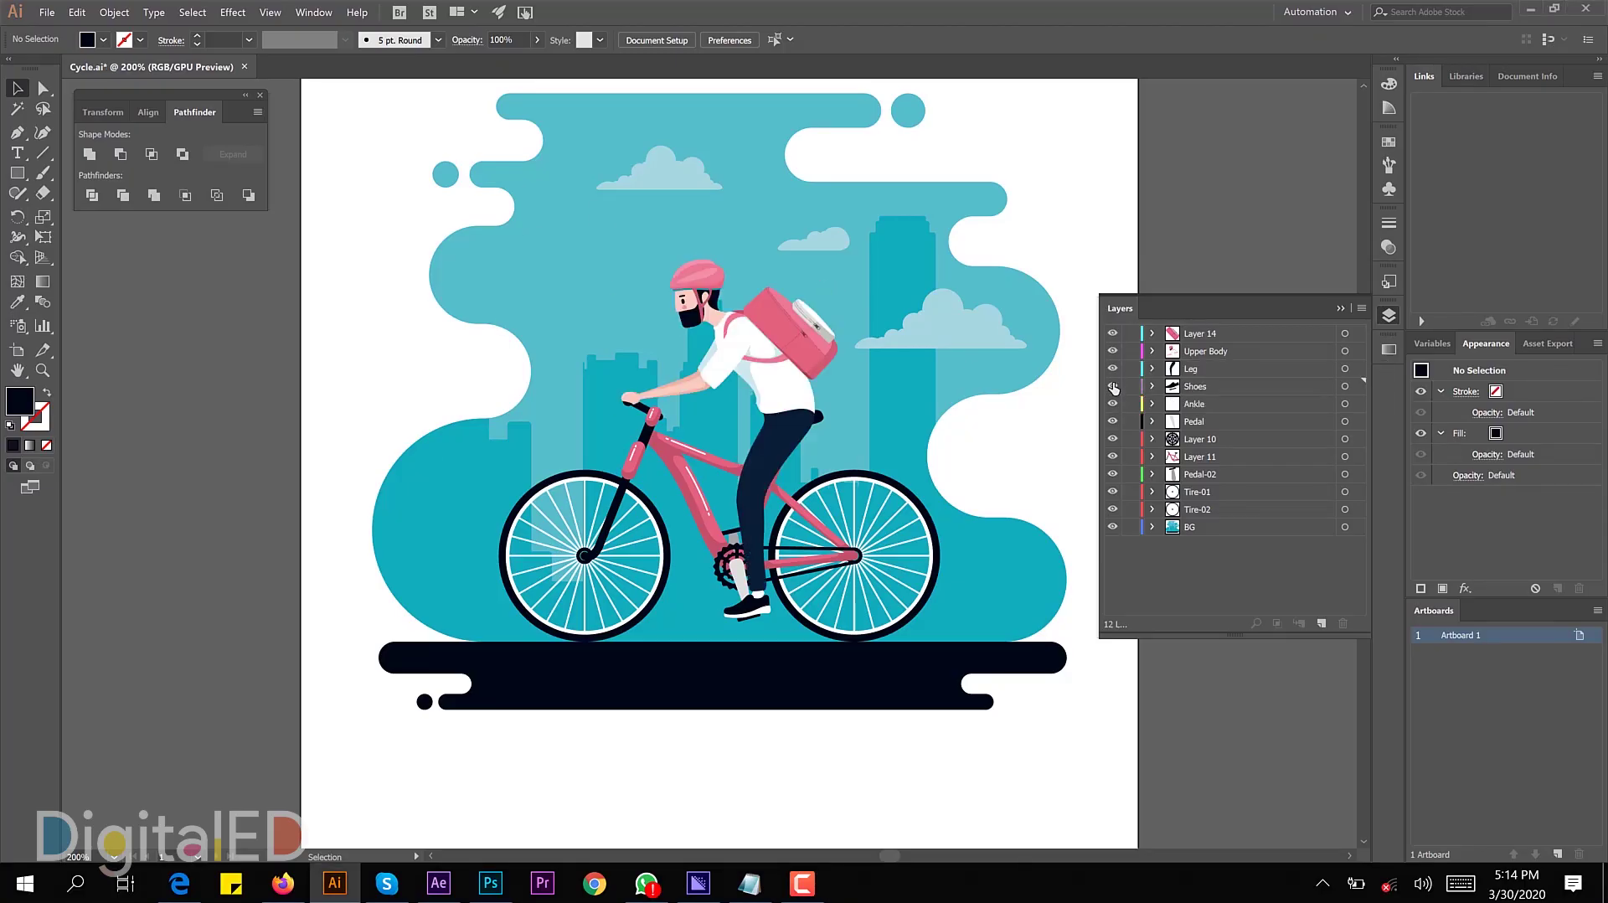
click(1112, 424)
click(1113, 492)
click(1112, 492)
click(1113, 527)
click(1112, 527)
Step: Import Cycle.ai into After Effects as a layered Cycle composition
click(438, 884)
double_click(287, 323)
click(251, 178)
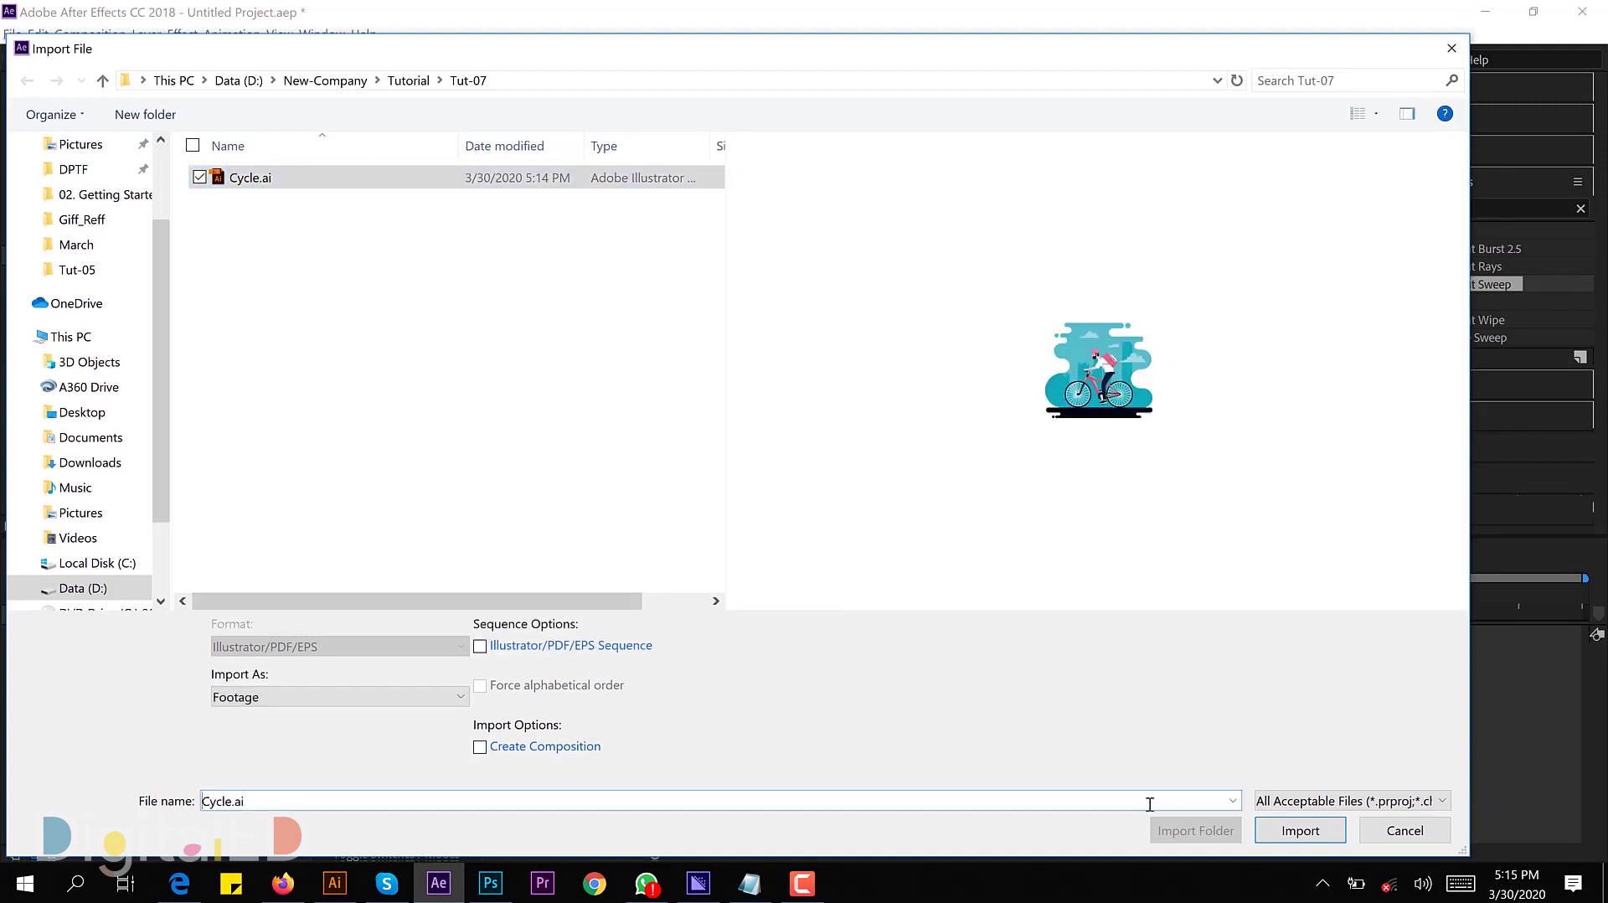
key(Return)
click(946, 574)
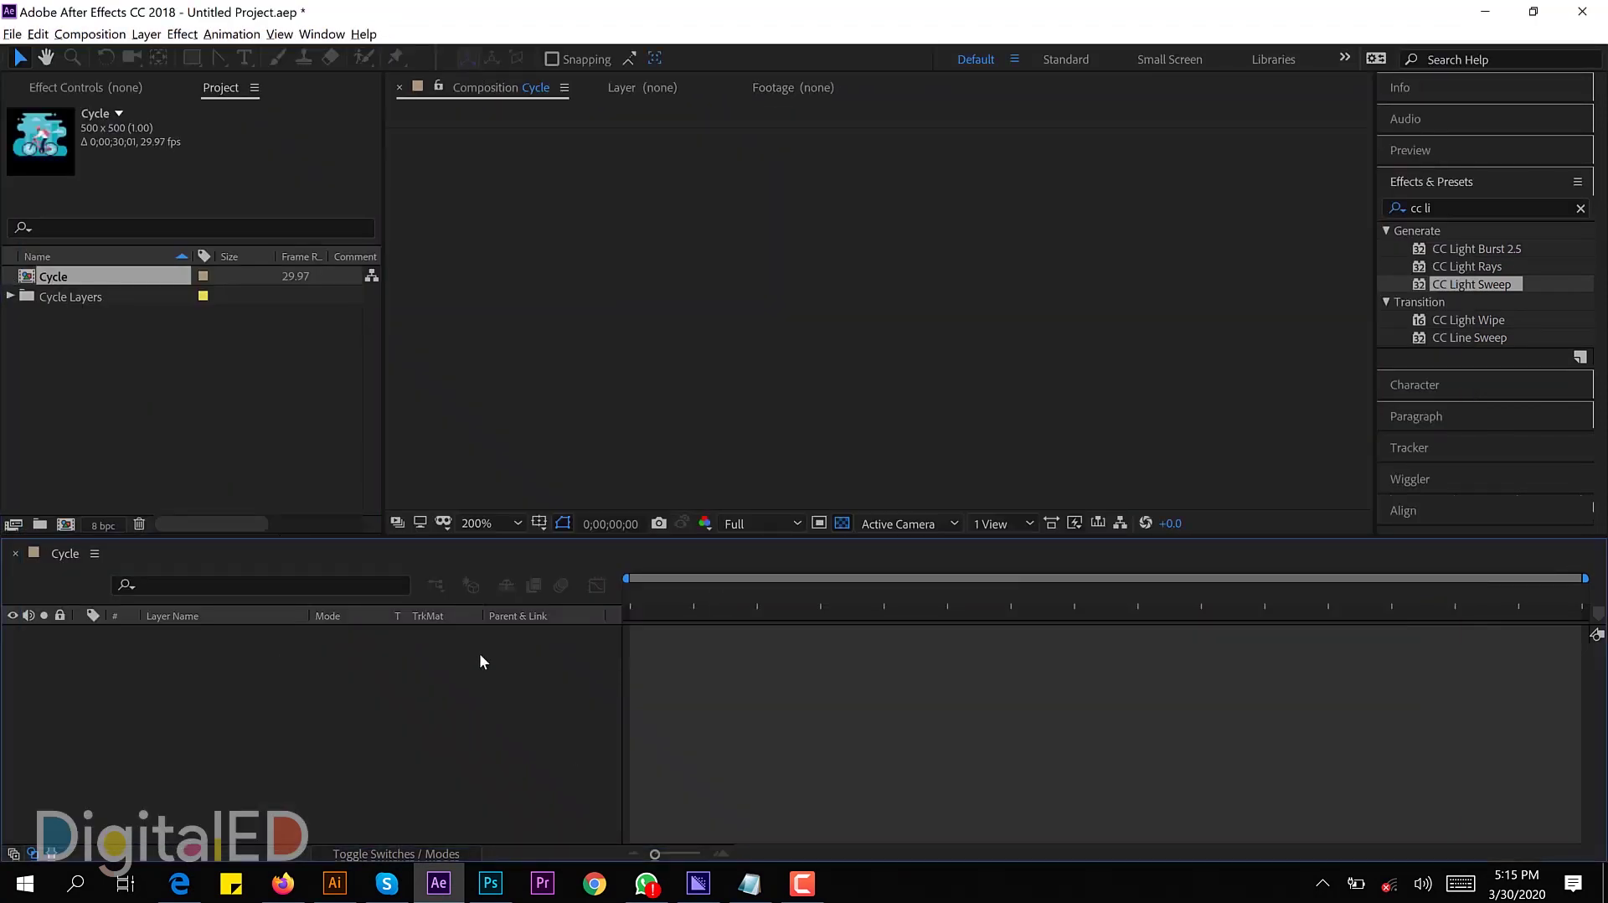
Step: Give the Leg, Shoes and Ankle layers a green label colour
drag(750, 538, 750, 456)
click(189, 588)
key(ctrl+Down)
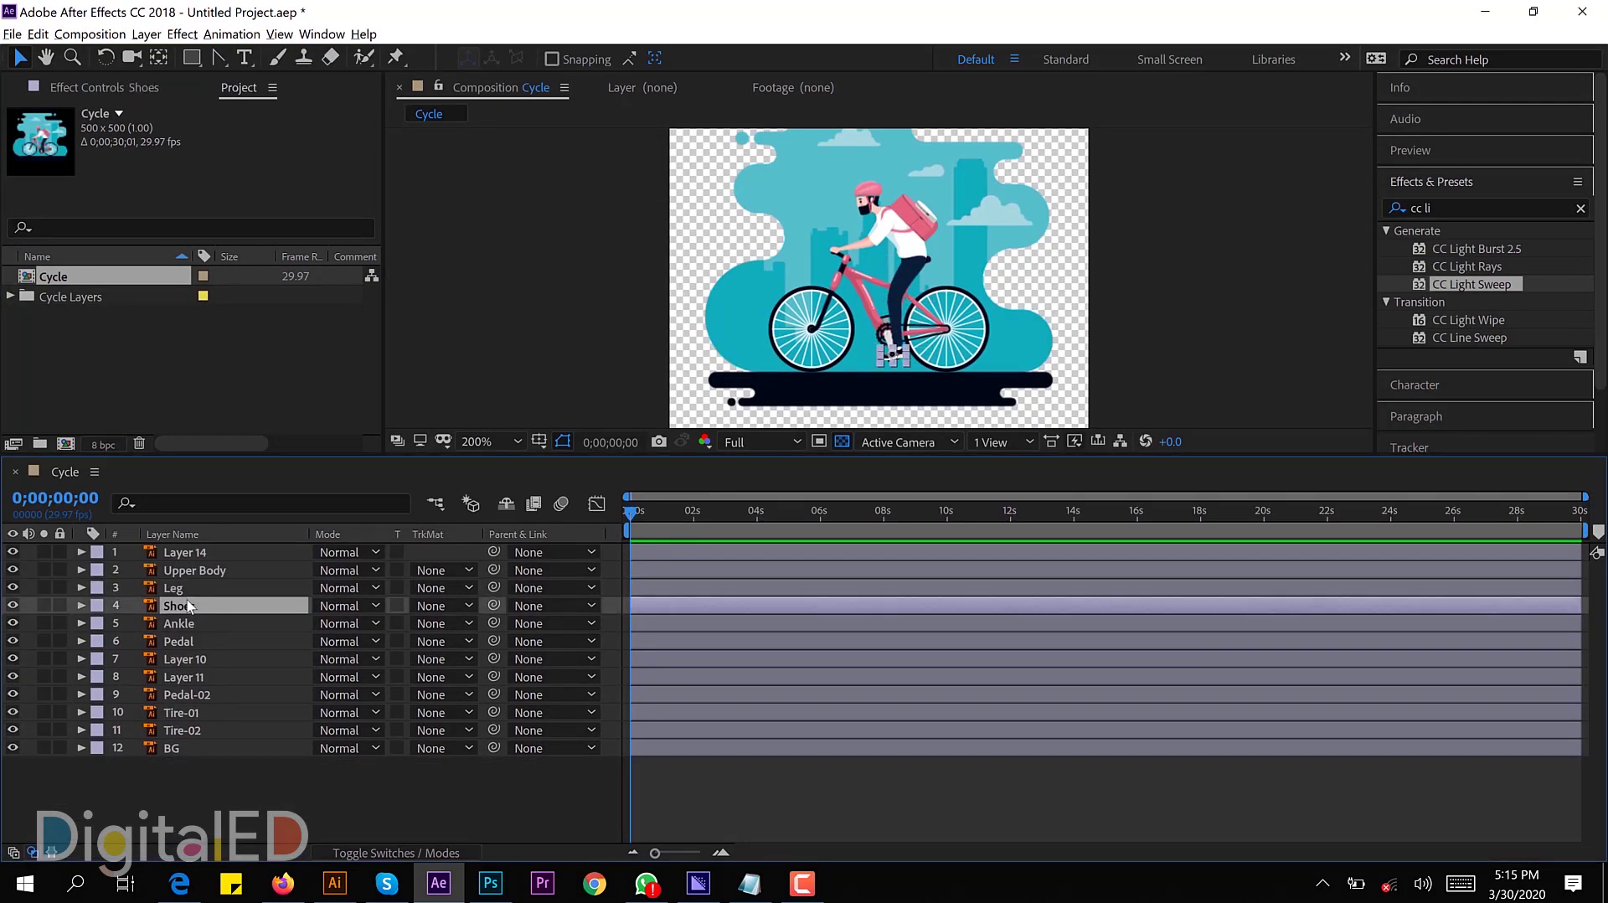
key(ctrl+Down)
shift+click(189, 589)
click(98, 588)
click(159, 566)
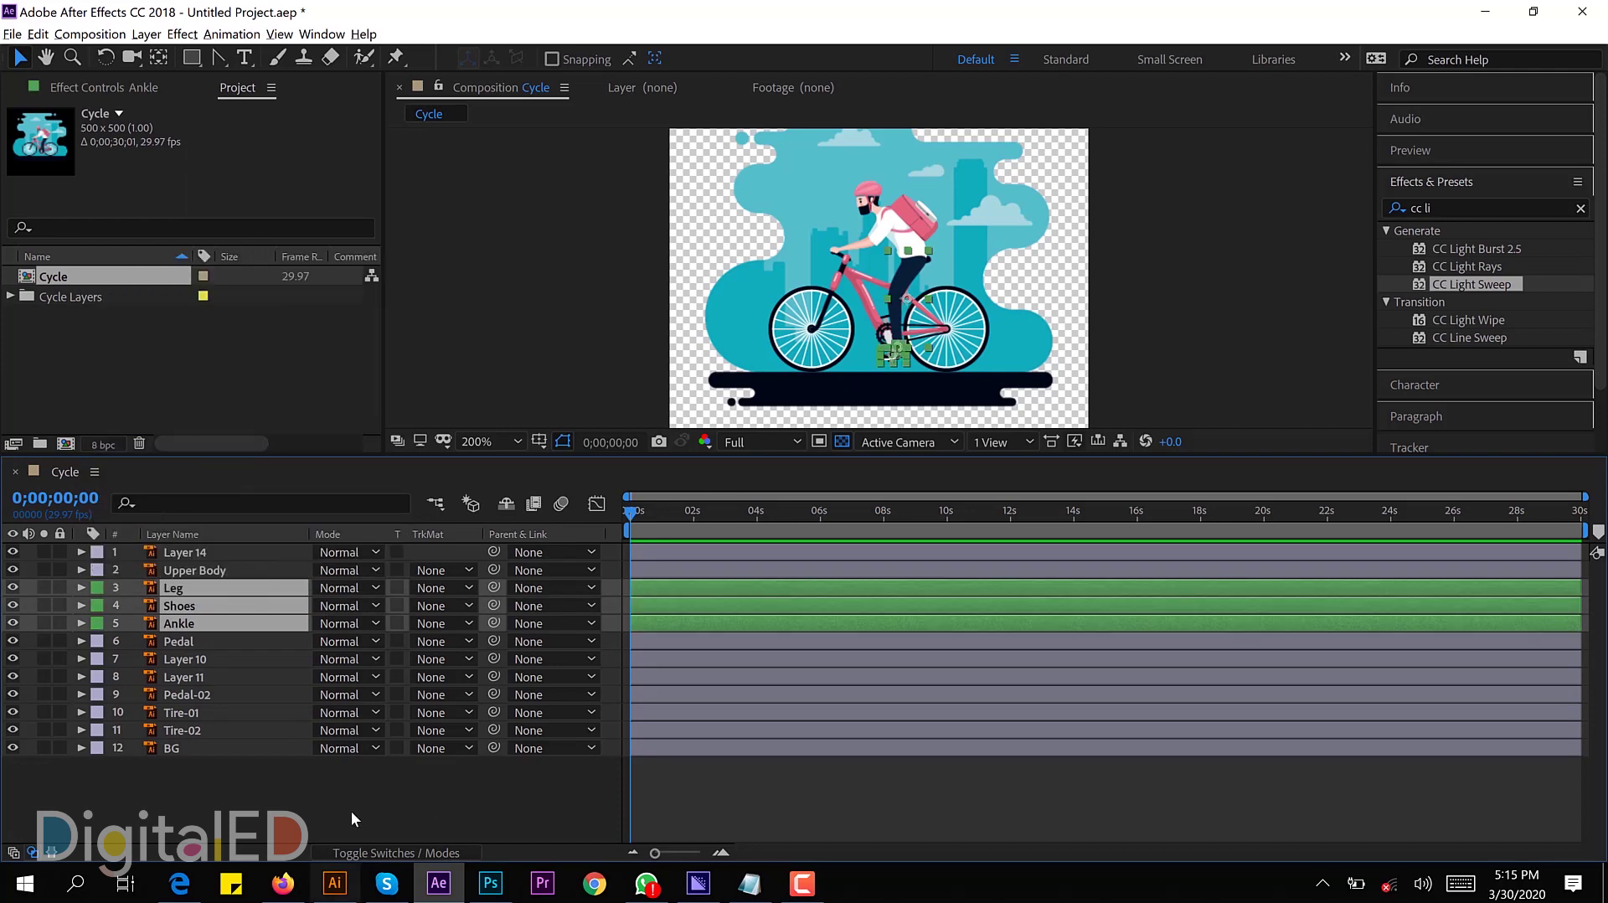
scroll(809, 343, up, 2)
scroll(809, 344, up, 2)
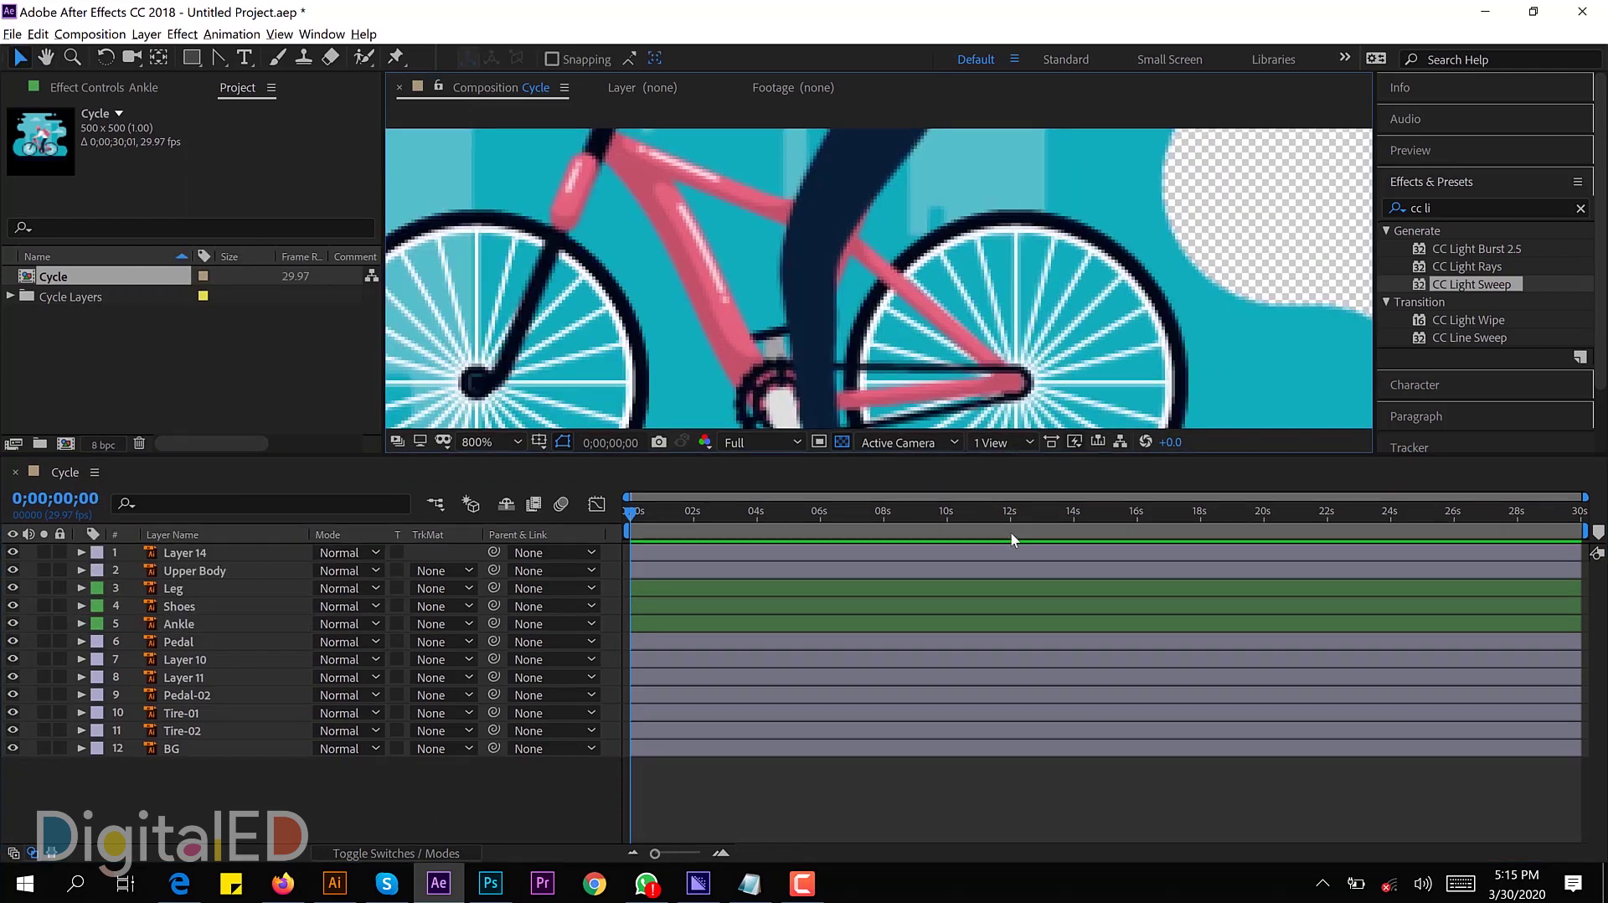
drag(1010, 456, 1010, 544)
scroll(1003, 316, down, 2)
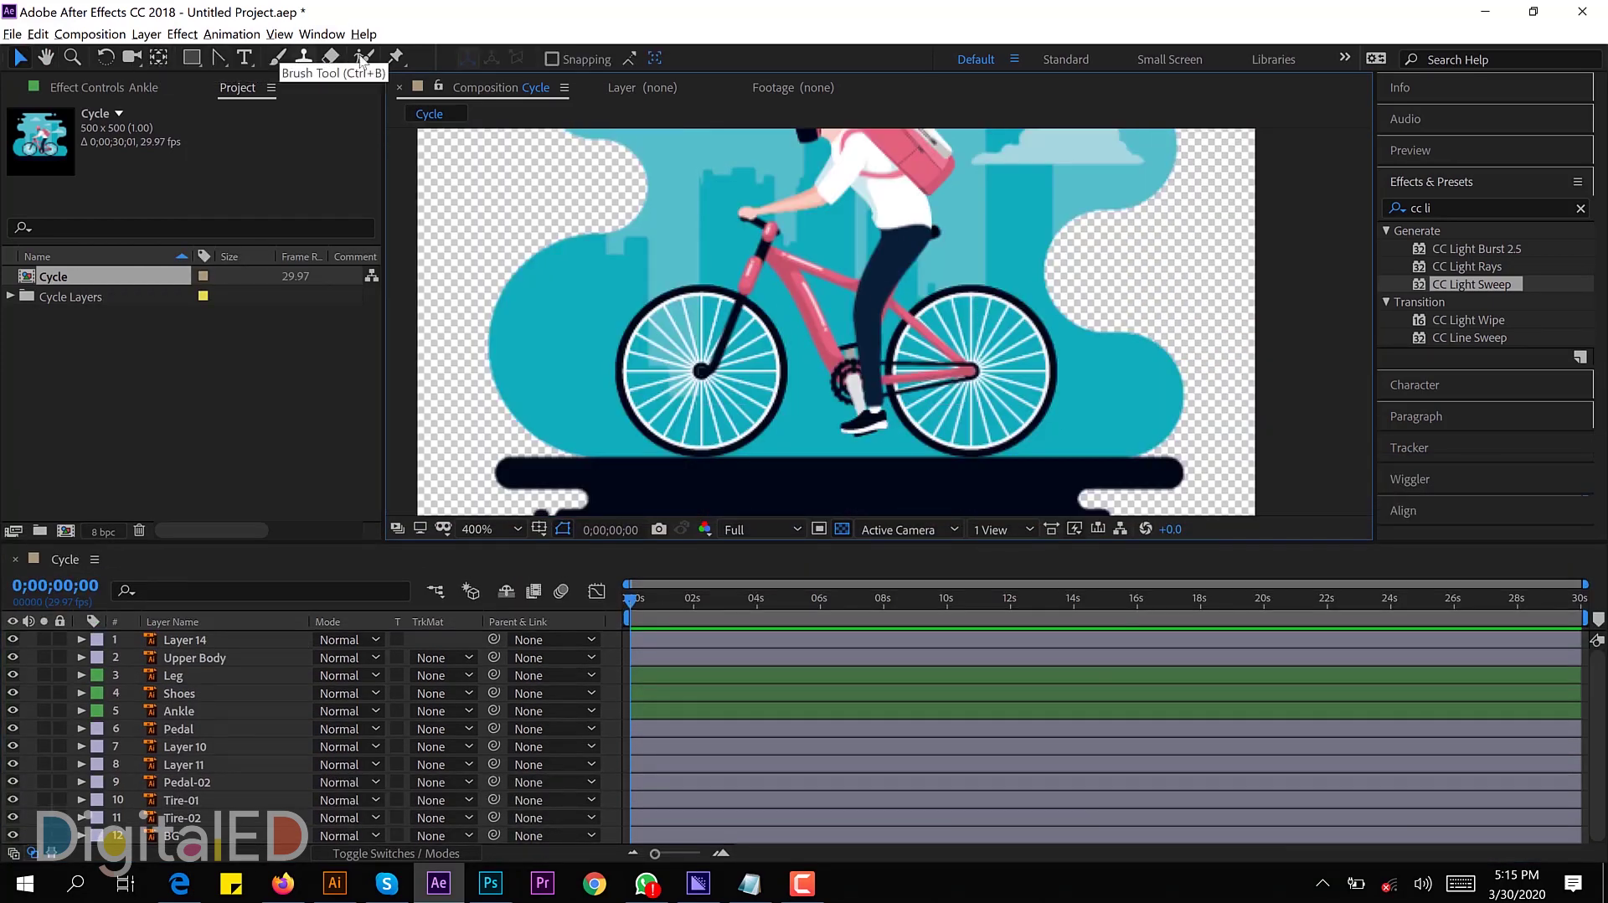
Step: Pre-compose the Leg, Shoes and Ankle layers into a precomp named 'Leg'
click(396, 56)
click(193, 675)
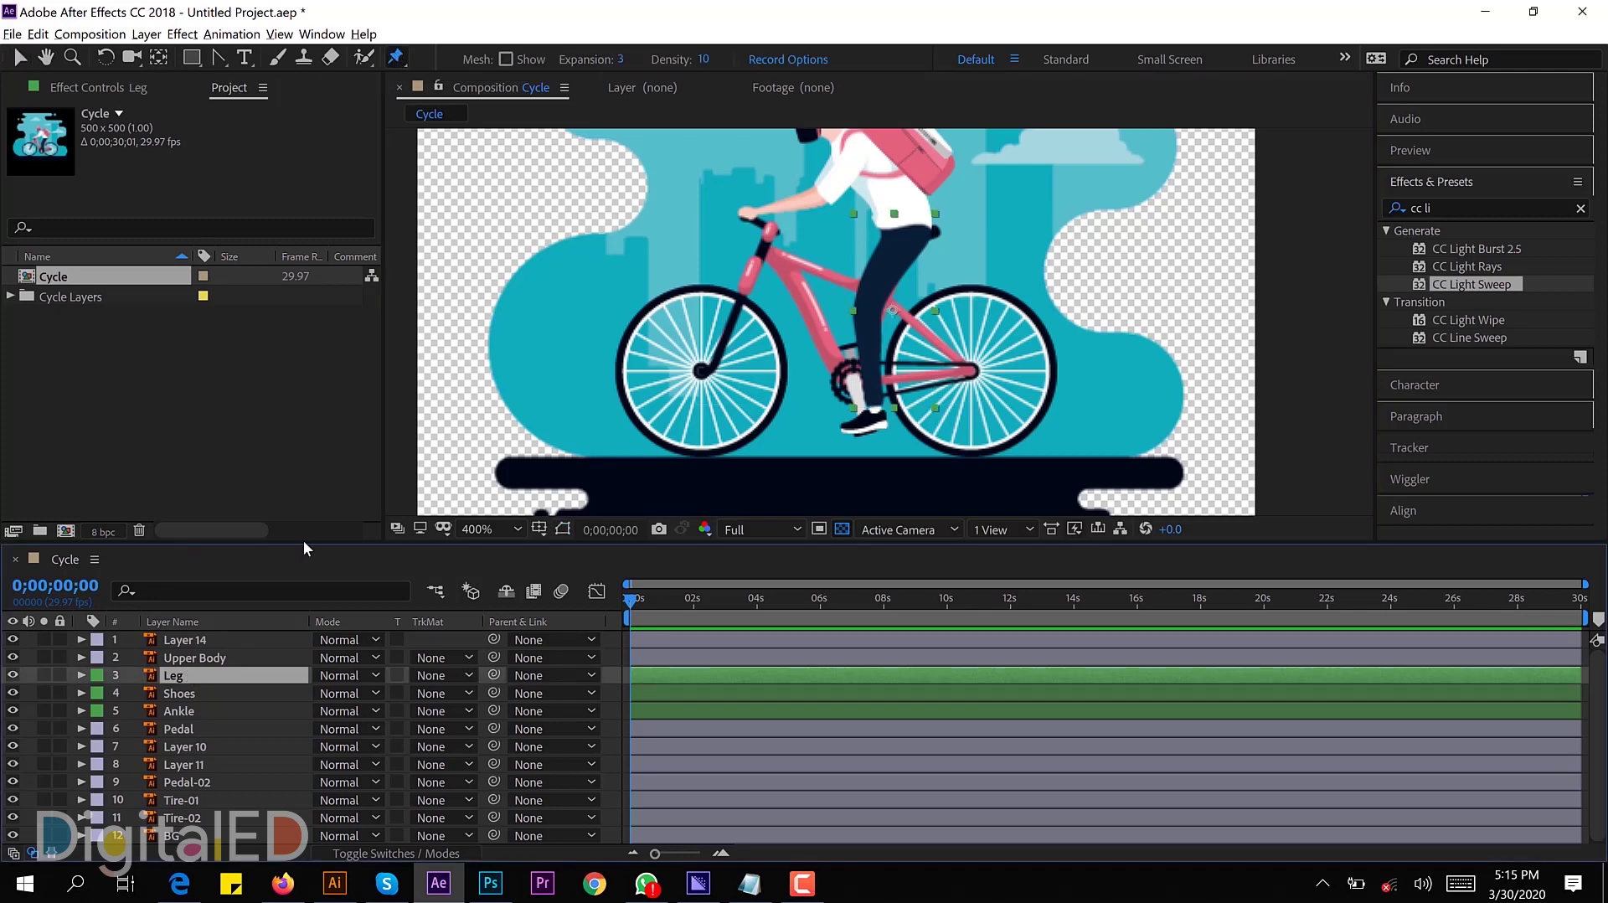
shift+click(189, 708)
right_click(189, 708)
click(271, 640)
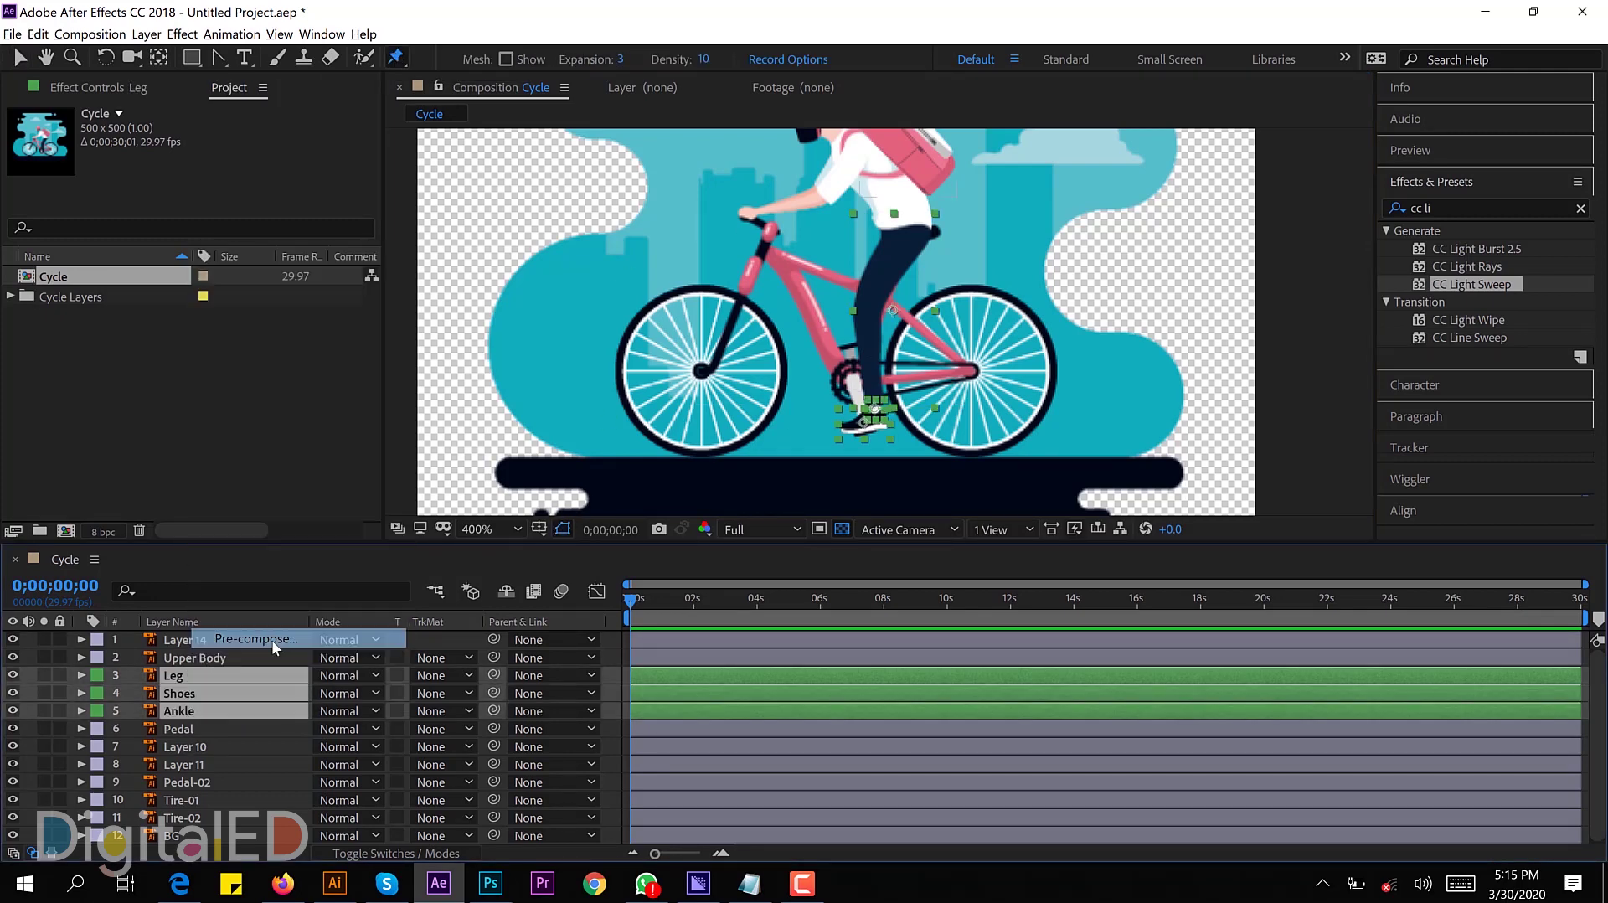
text(Leg)
key(Return)
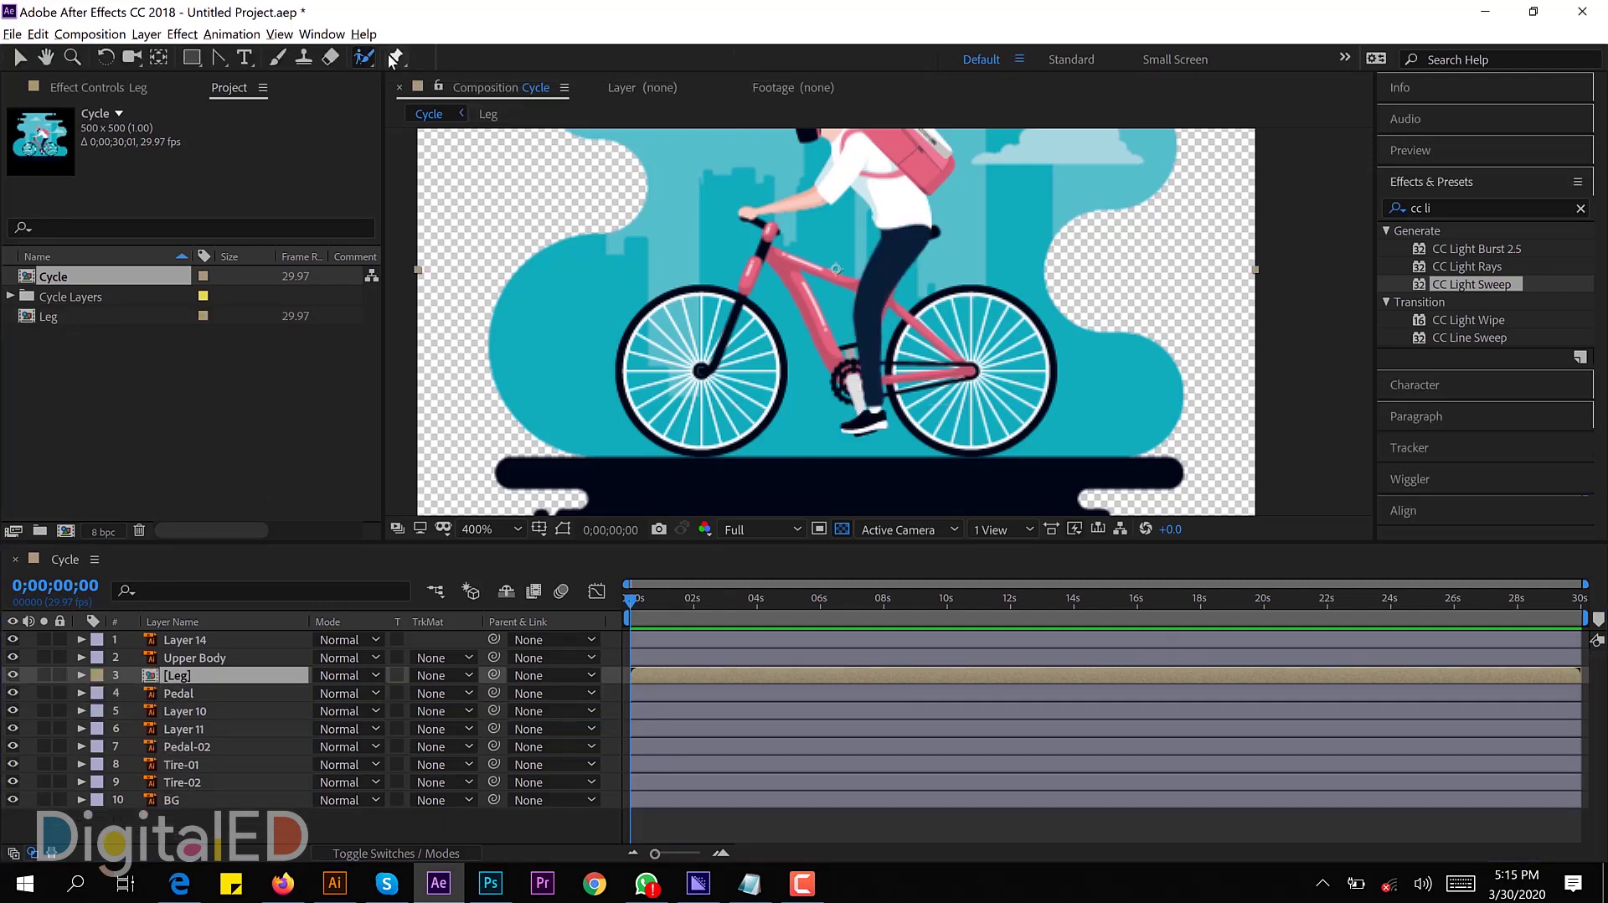
Step: Place three puppet pins on the leg and expand Puppet > Mesh 1 > Deform to list them
click(905, 235)
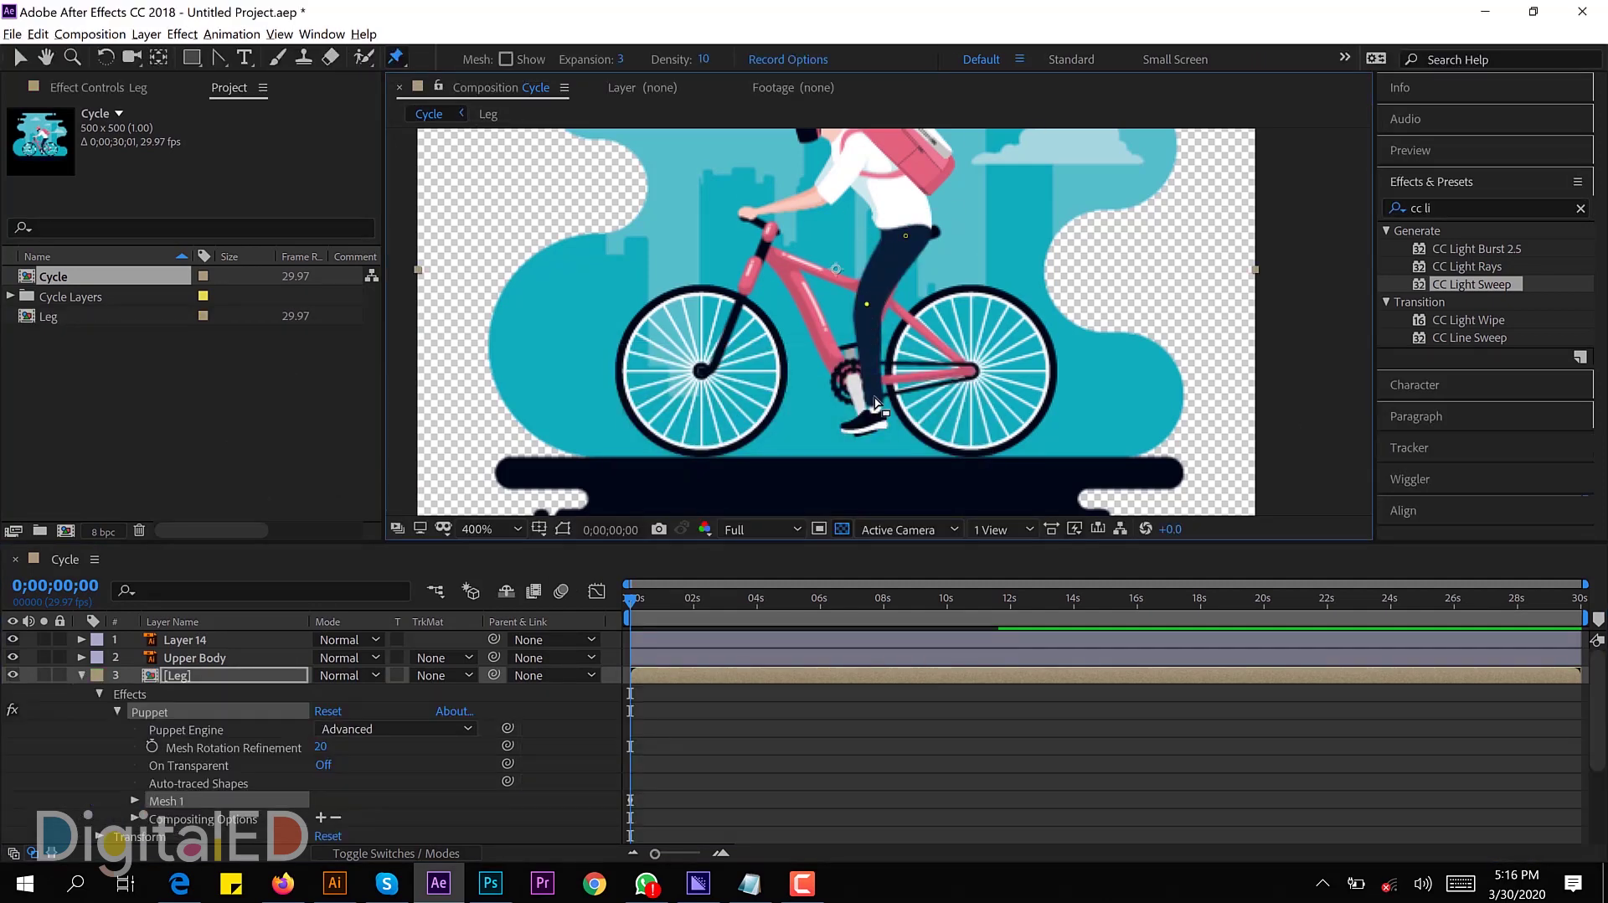
click(116, 709)
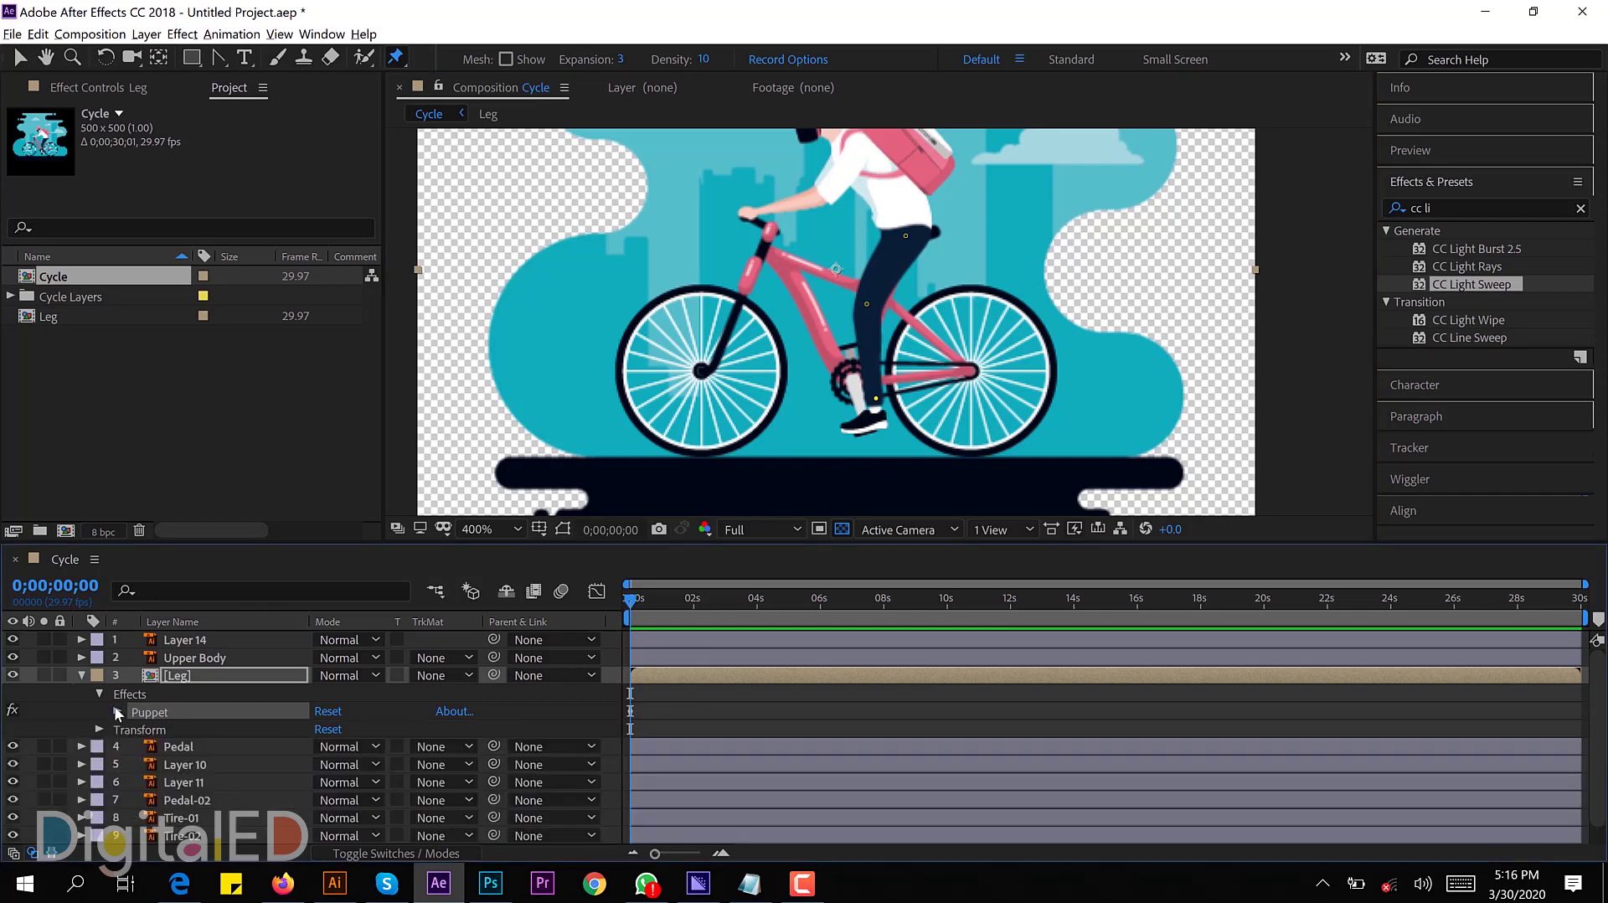
click(114, 705)
click(134, 800)
click(154, 728)
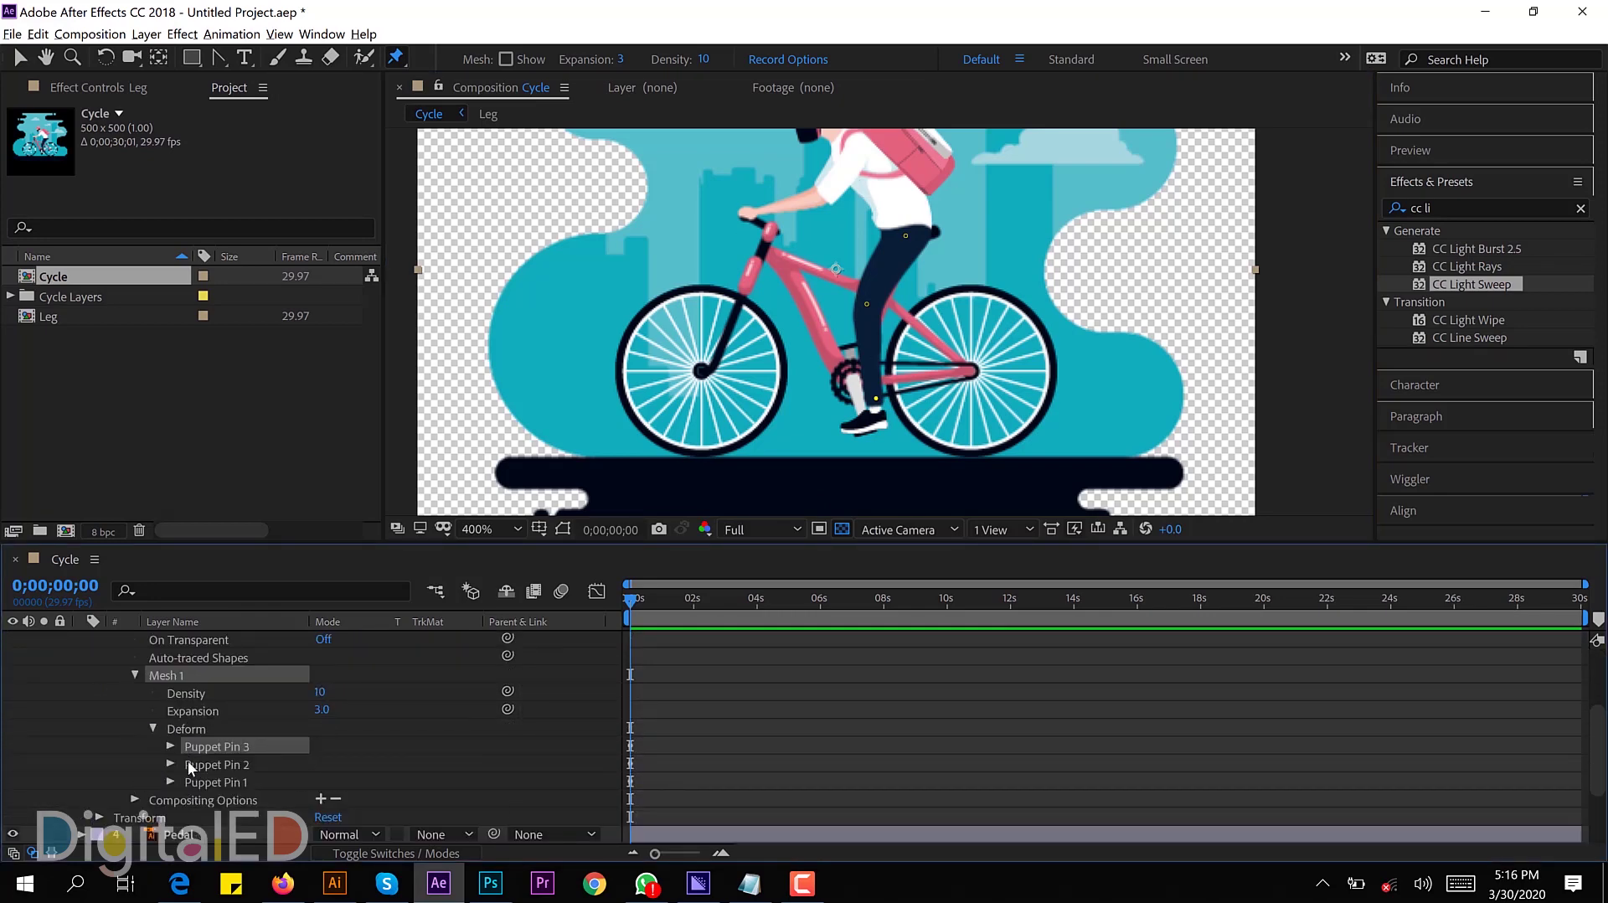
scroll(193, 770, up, 2)
scroll(666, 815, up, 3)
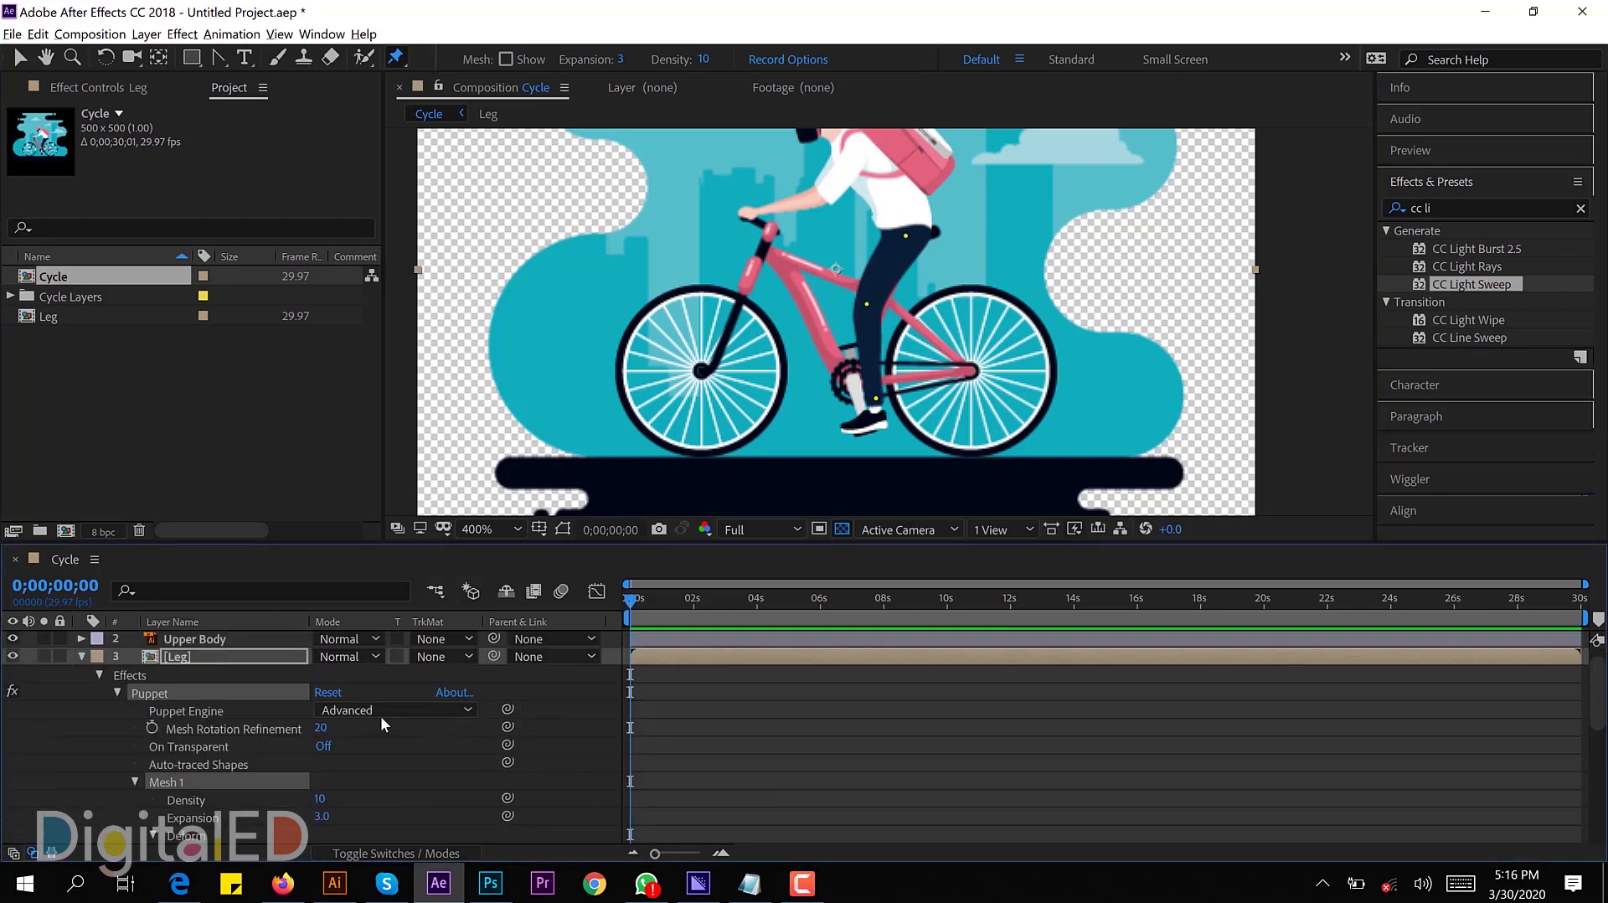
click(83, 656)
Step: Keyframe Puppet Pin 2 and 3 positions so the knee bends, lowering it at frame 20
key(u)
drag(630, 598, 732, 597)
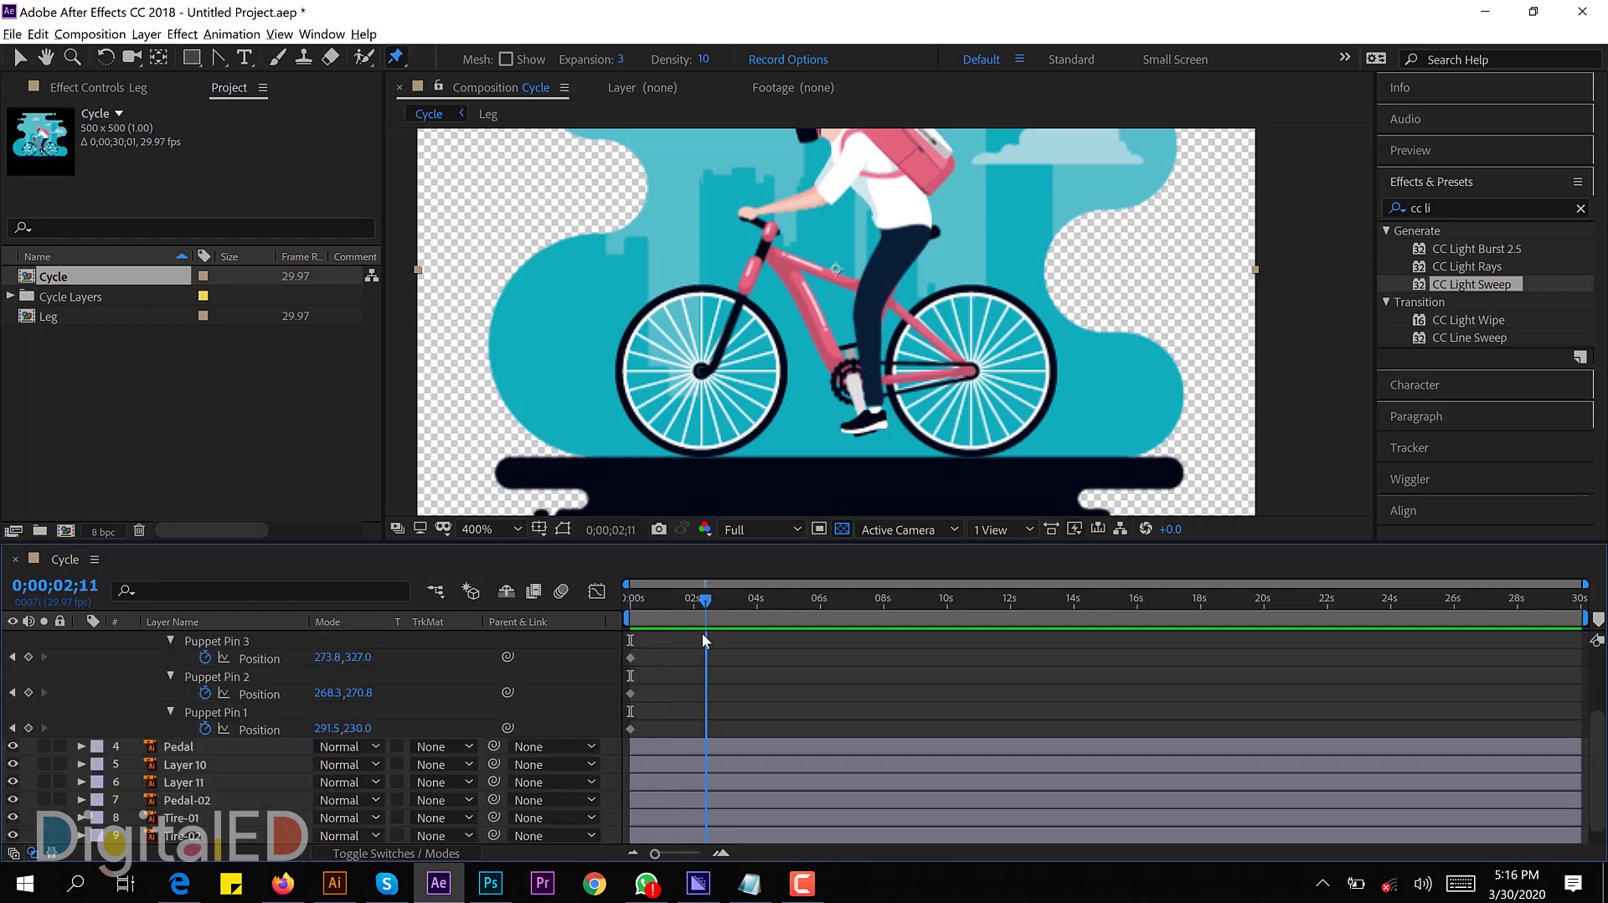
scroll(656, 586, up, 5)
click(698, 597)
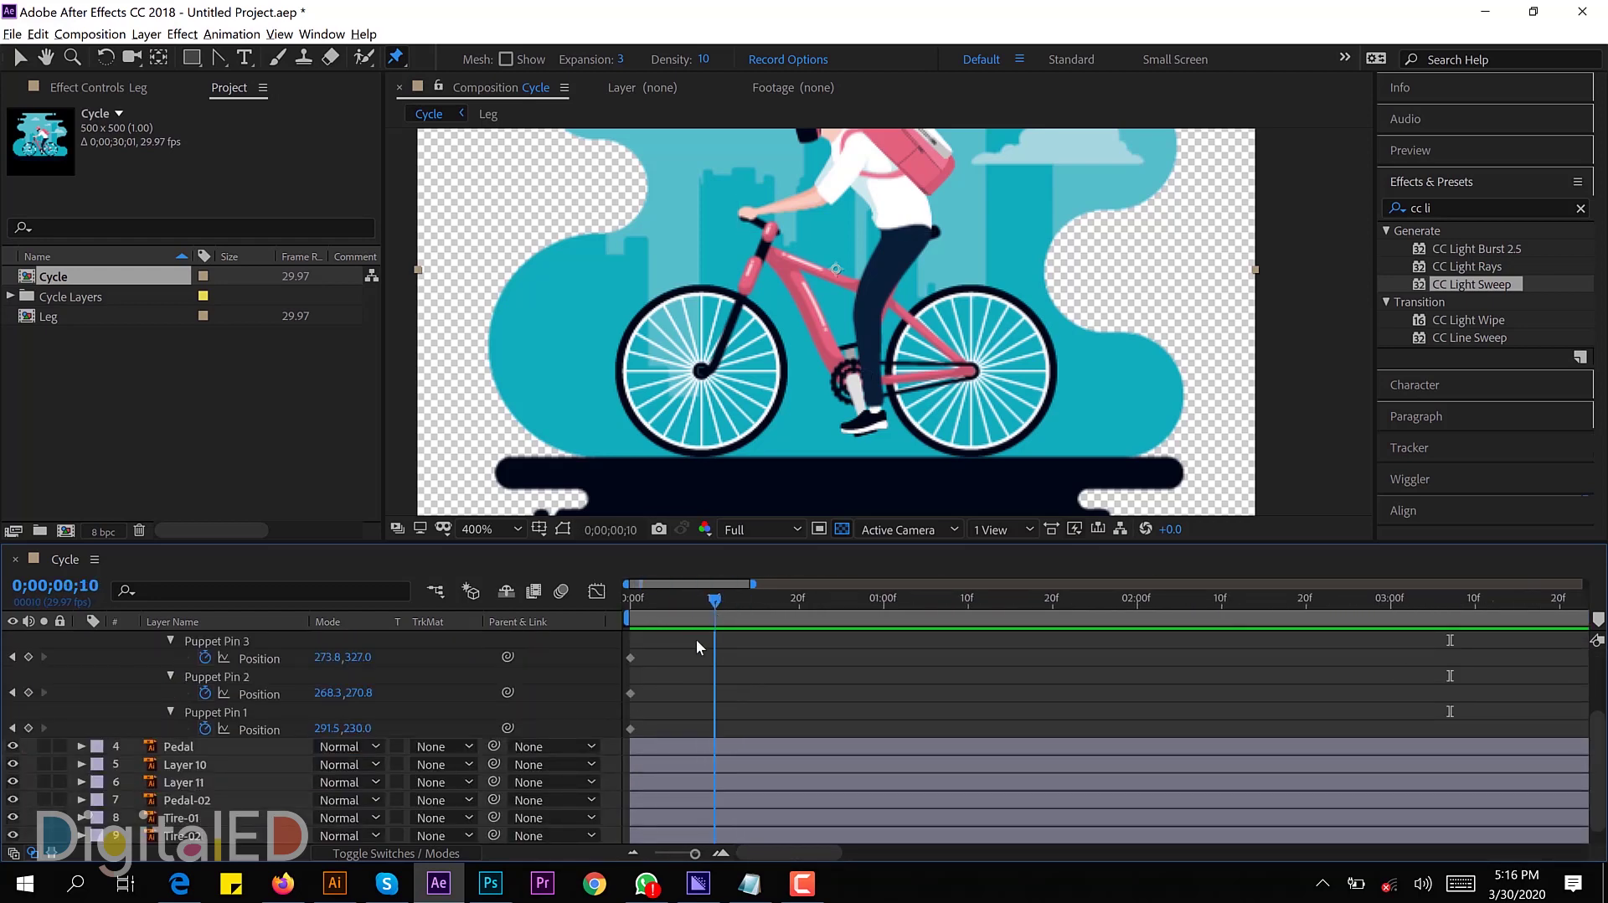
scroll(465, 731, up, 2)
scroll(769, 788, up, 2)
scroll(652, 786, down, 2)
mouse_move(356, 710)
mouse_down()
mouse_move(326, 710)
mouse_move(300, 747)
mouse_move(314, 710)
mouse_move(348, 711)
mouse_move(356, 752)
mouse_move(318, 744)
mouse_up()
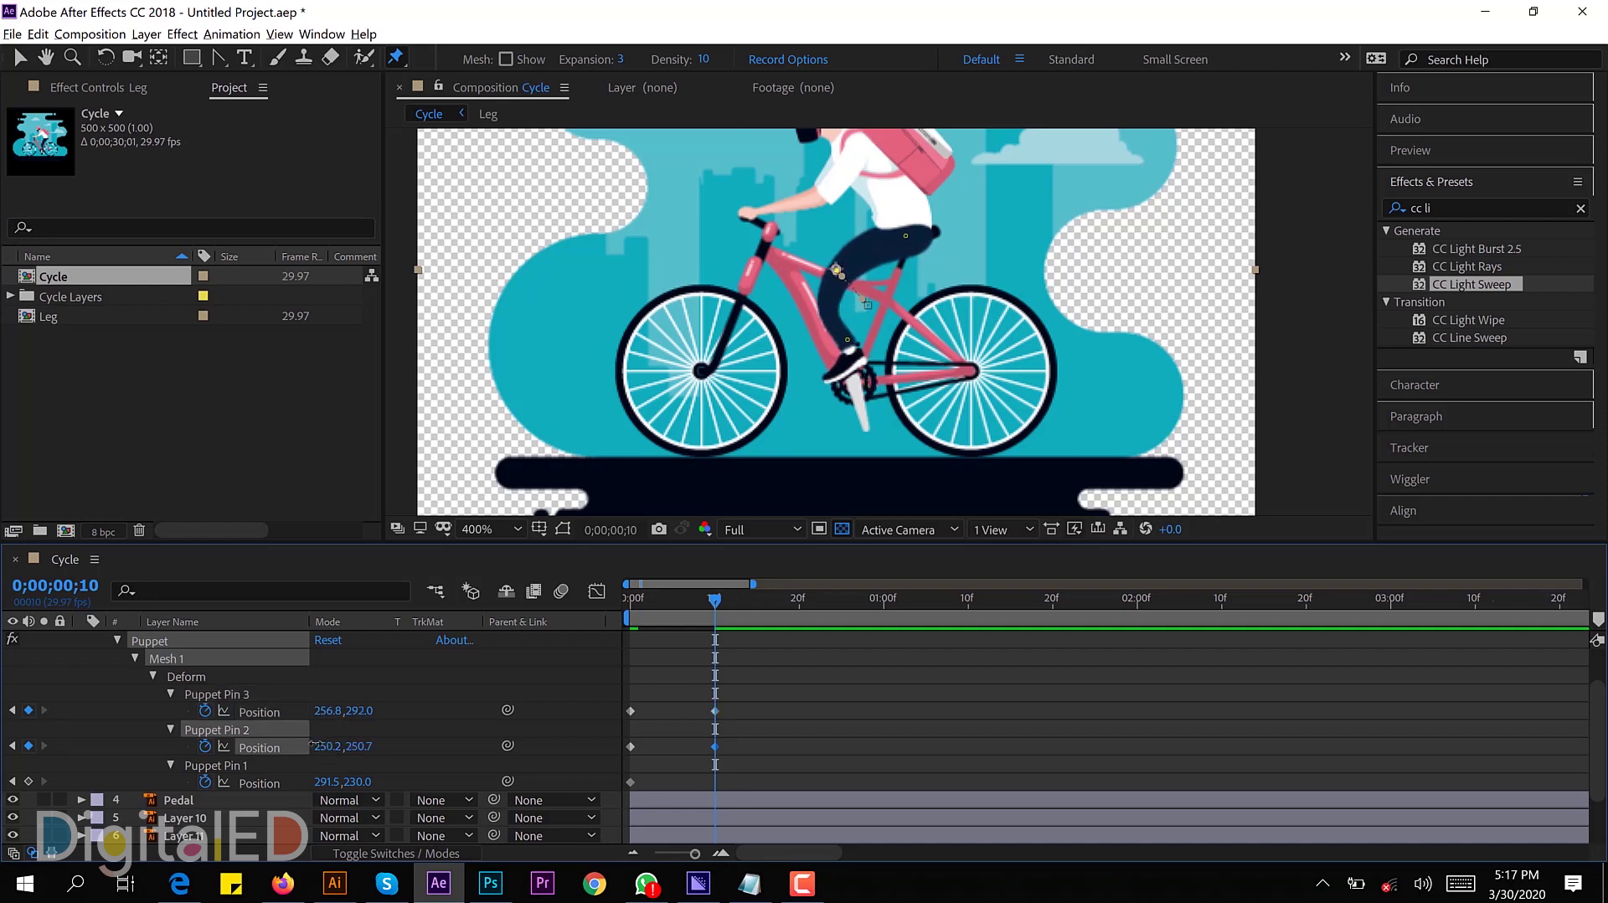
click(773, 599)
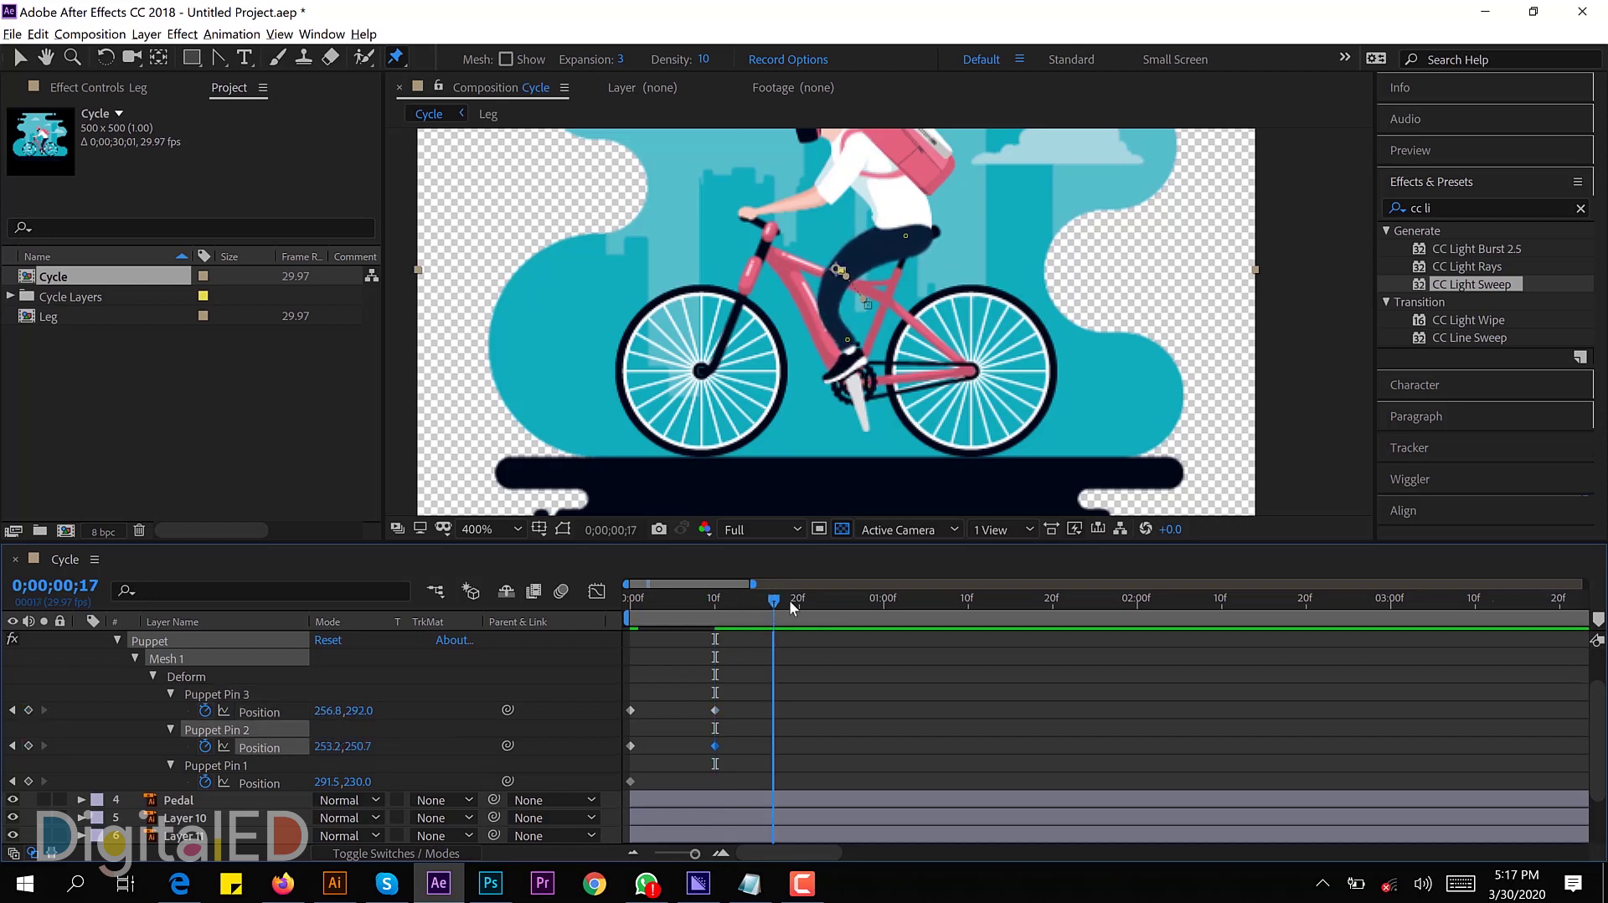
drag(358, 746, 386, 750)
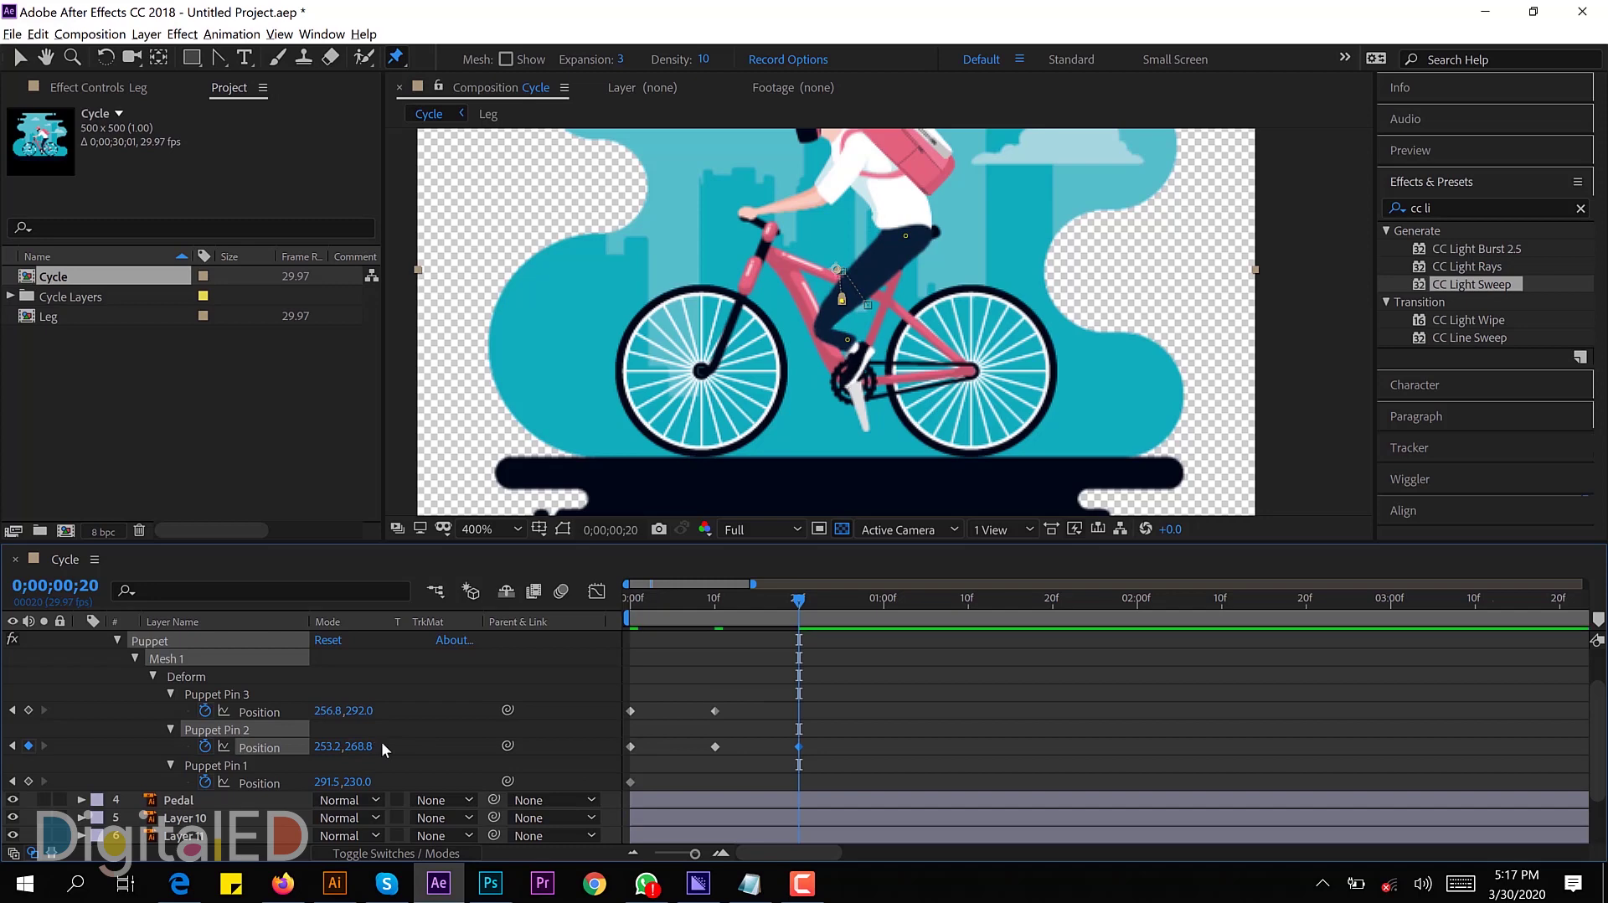
Step: Copy the frame-0 pin keyframes to 1:00, shift the middle keys later, and preview
drag(655, 702, 622, 756)
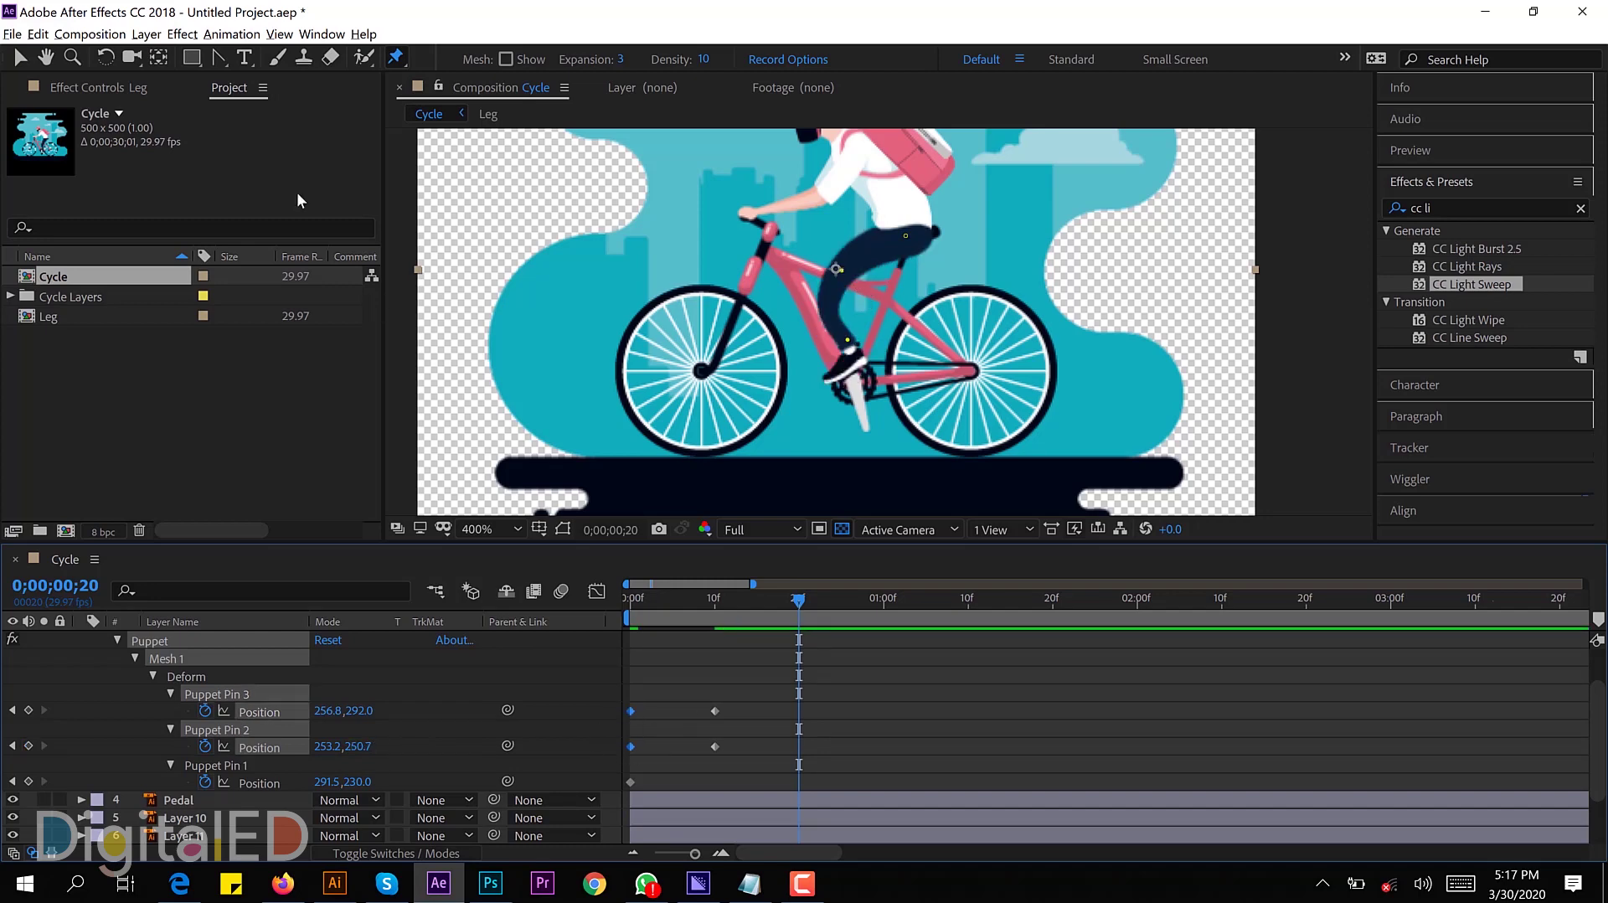
click(37, 34)
click(63, 142)
key(shift+Page_Down)
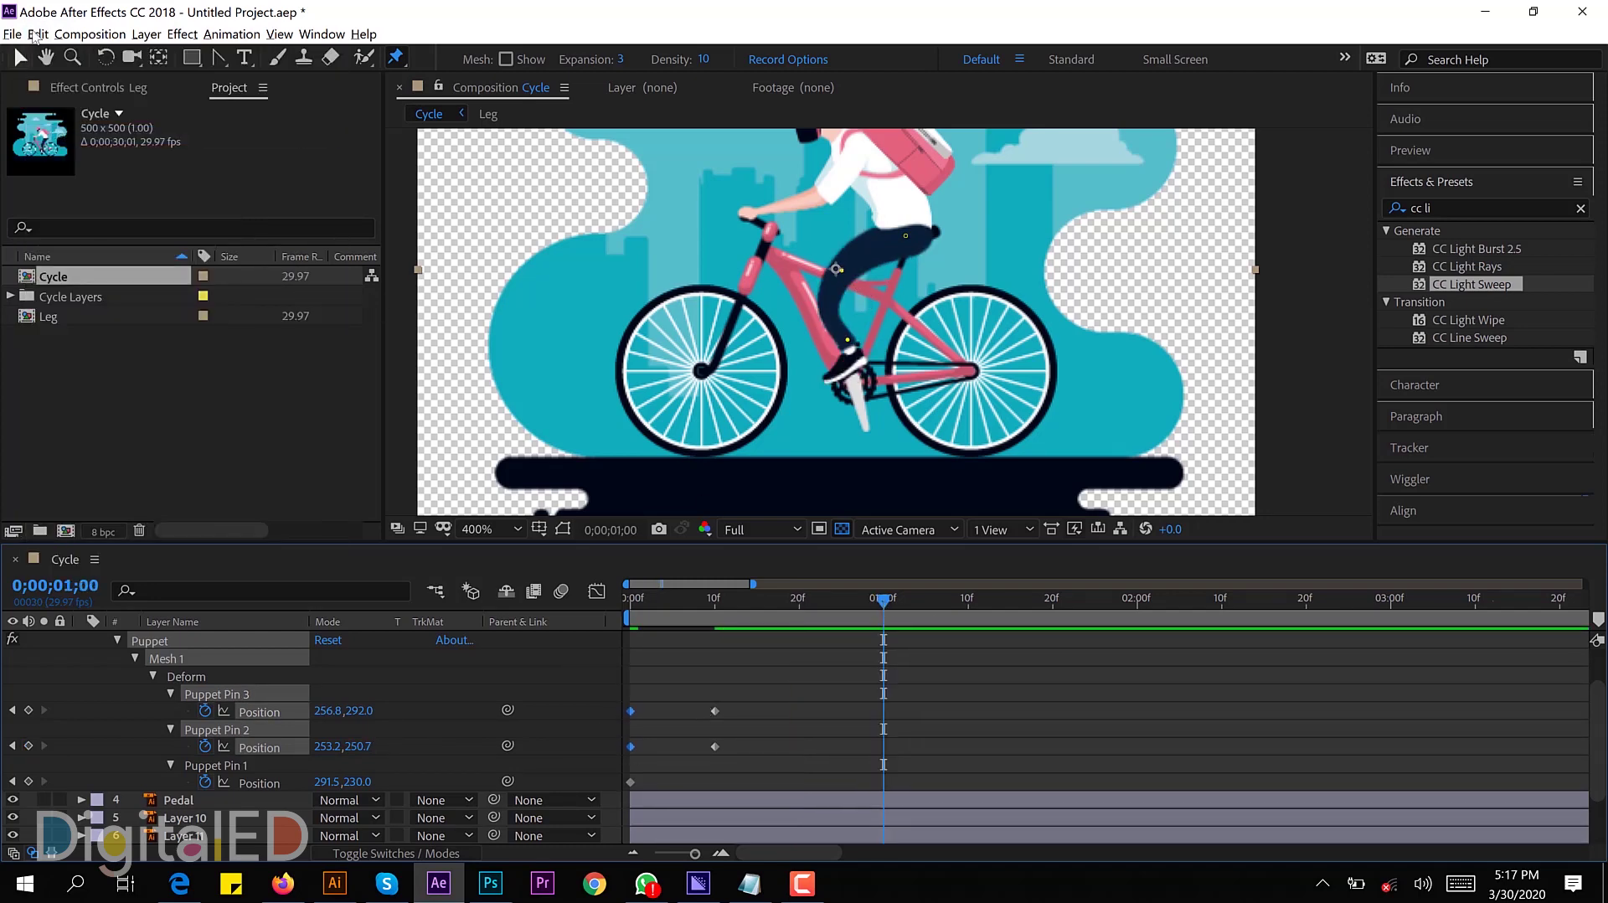
click(34, 37)
click(65, 209)
drag(717, 744, 749, 745)
key(space)
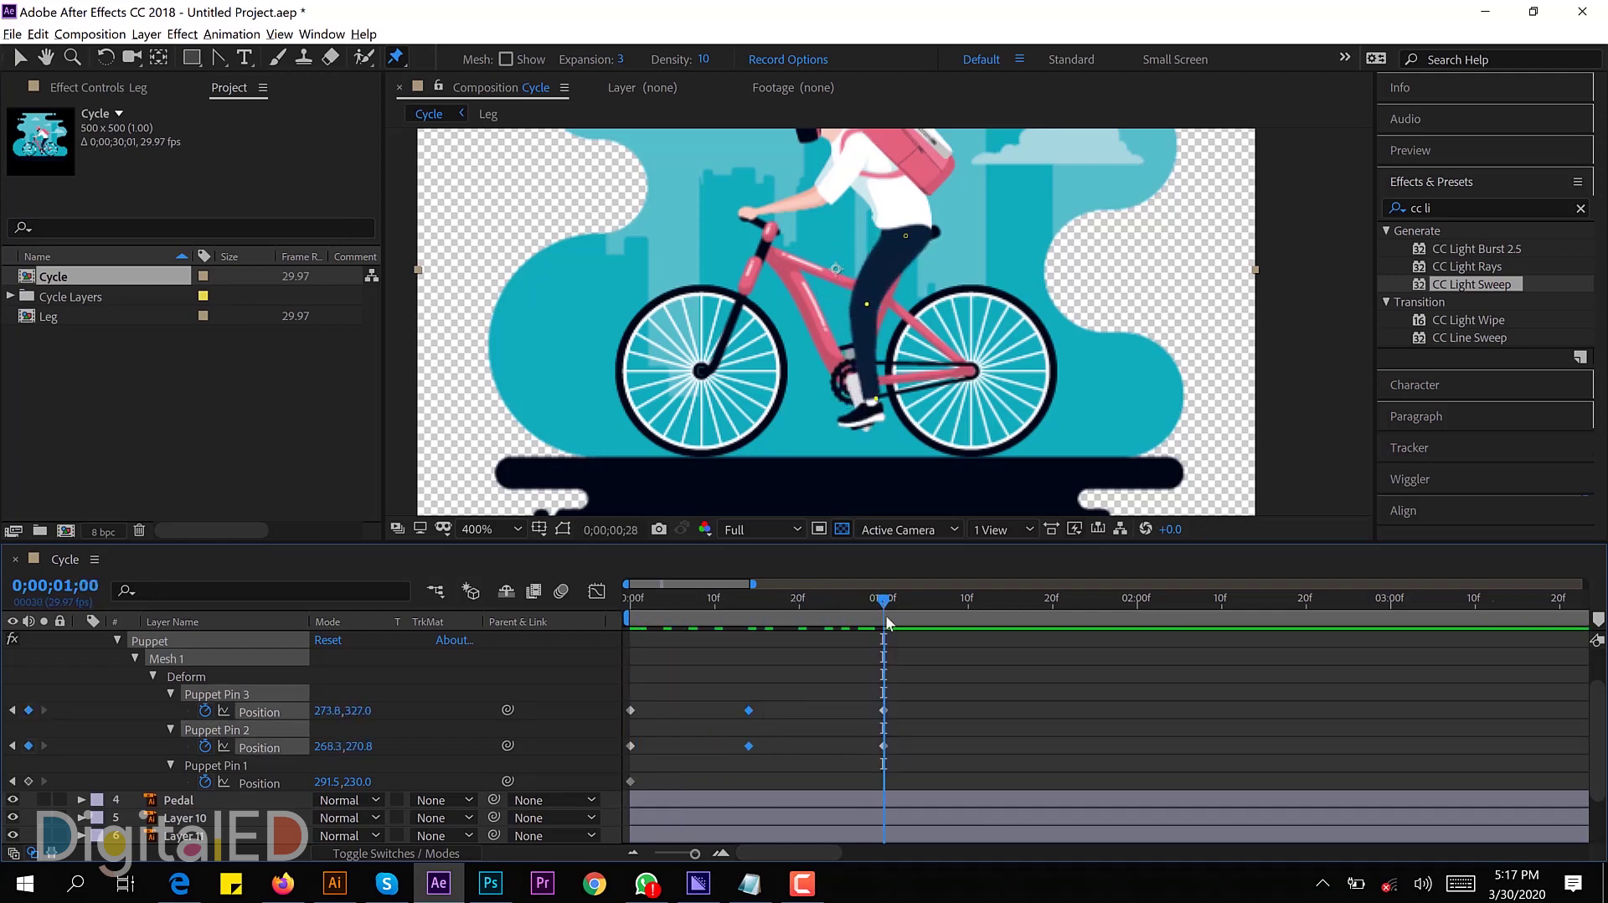
scroll(922, 702, up, 3)
click(79, 675)
Step: Reposition the Pedal's anchor and keyframe its Rotation from 0° to one full backward turn (−1x) at one second
click(191, 692)
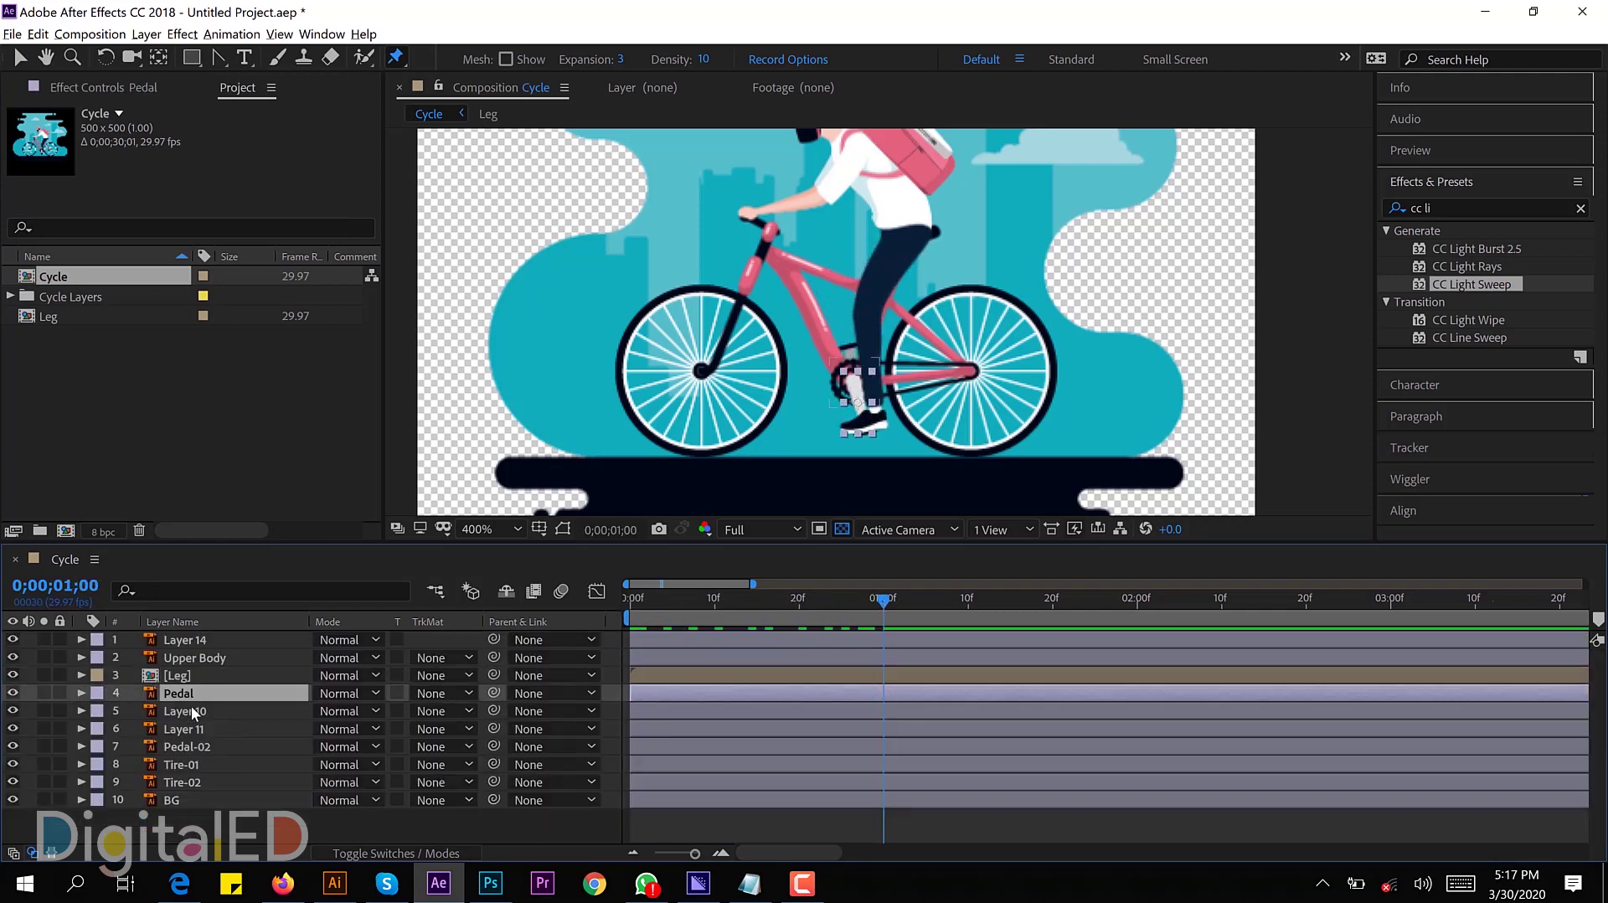
scroll(853, 384, up, 1)
key(y)
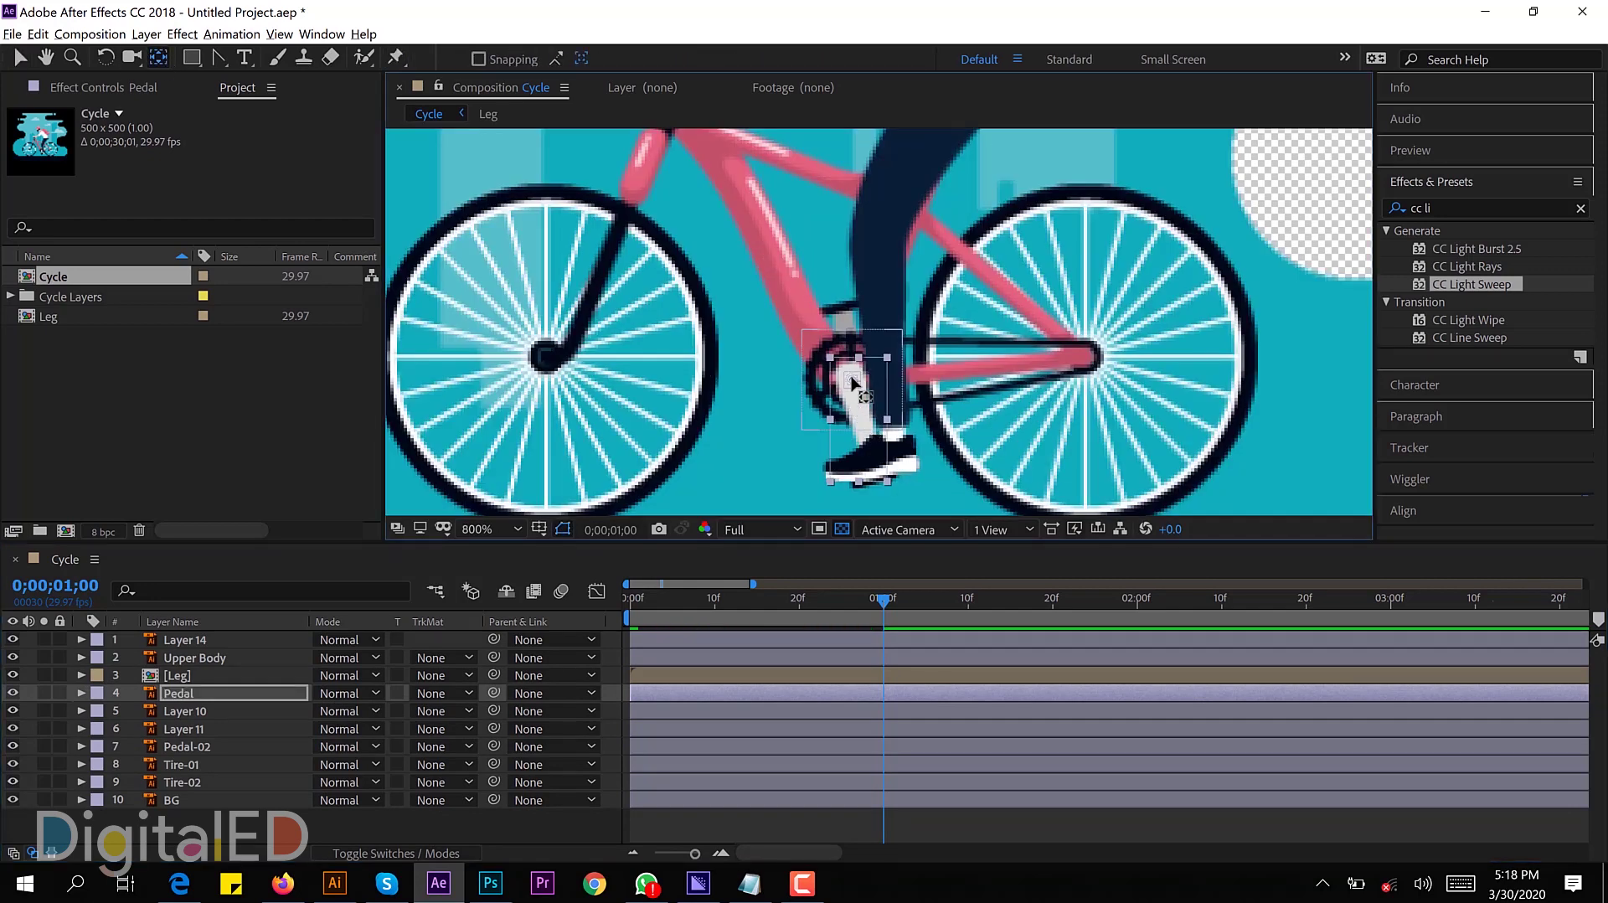
key(r)
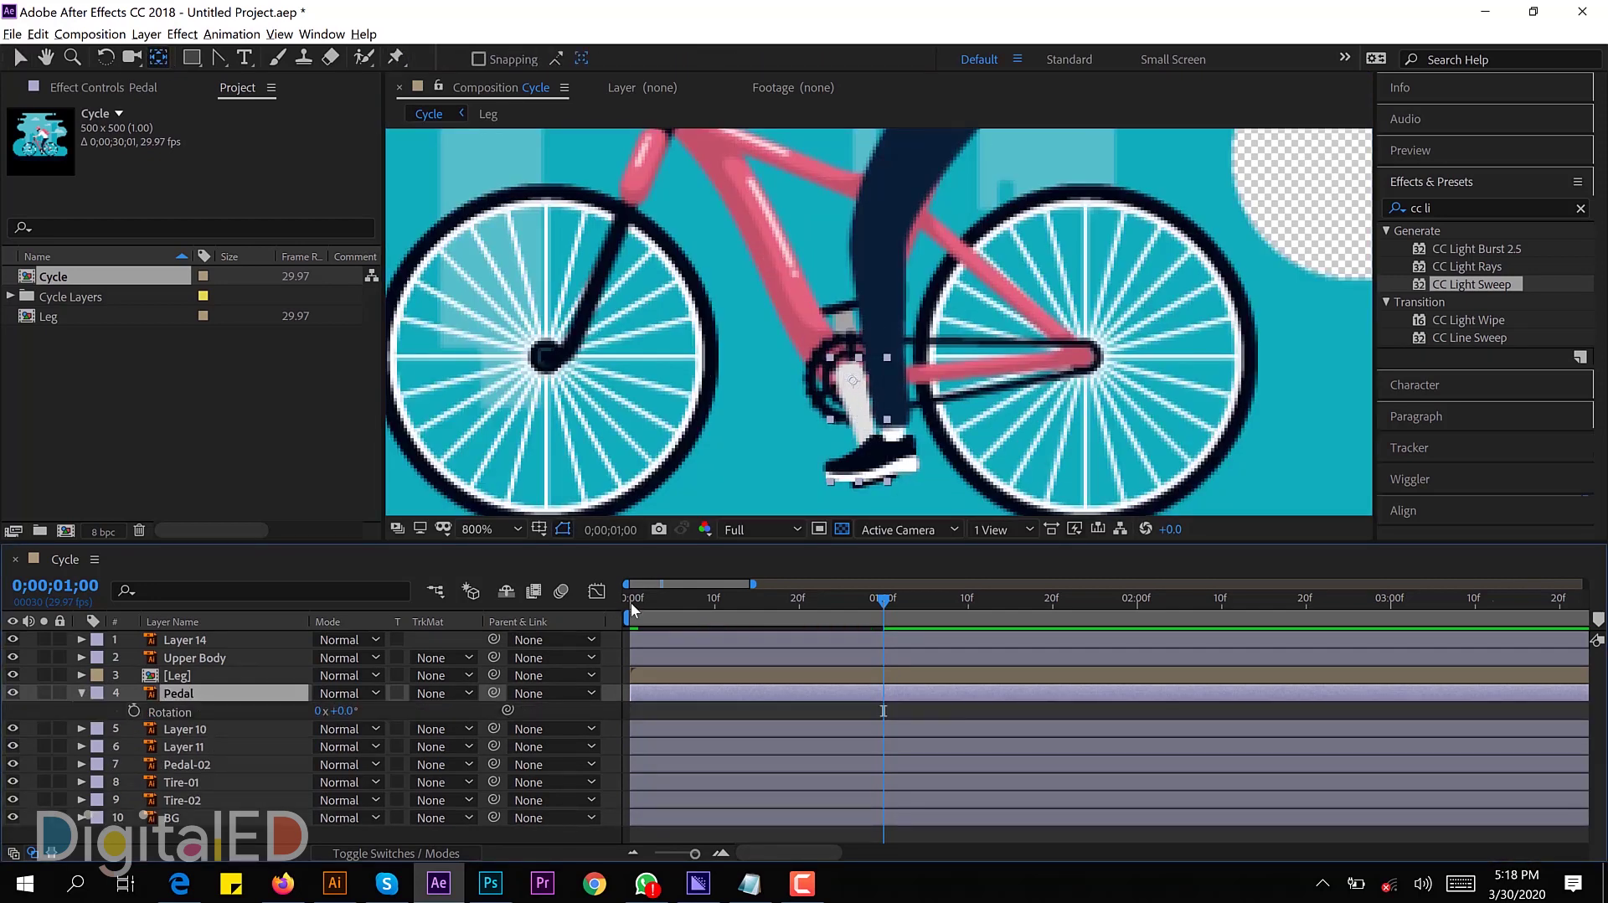
click(630, 601)
click(134, 710)
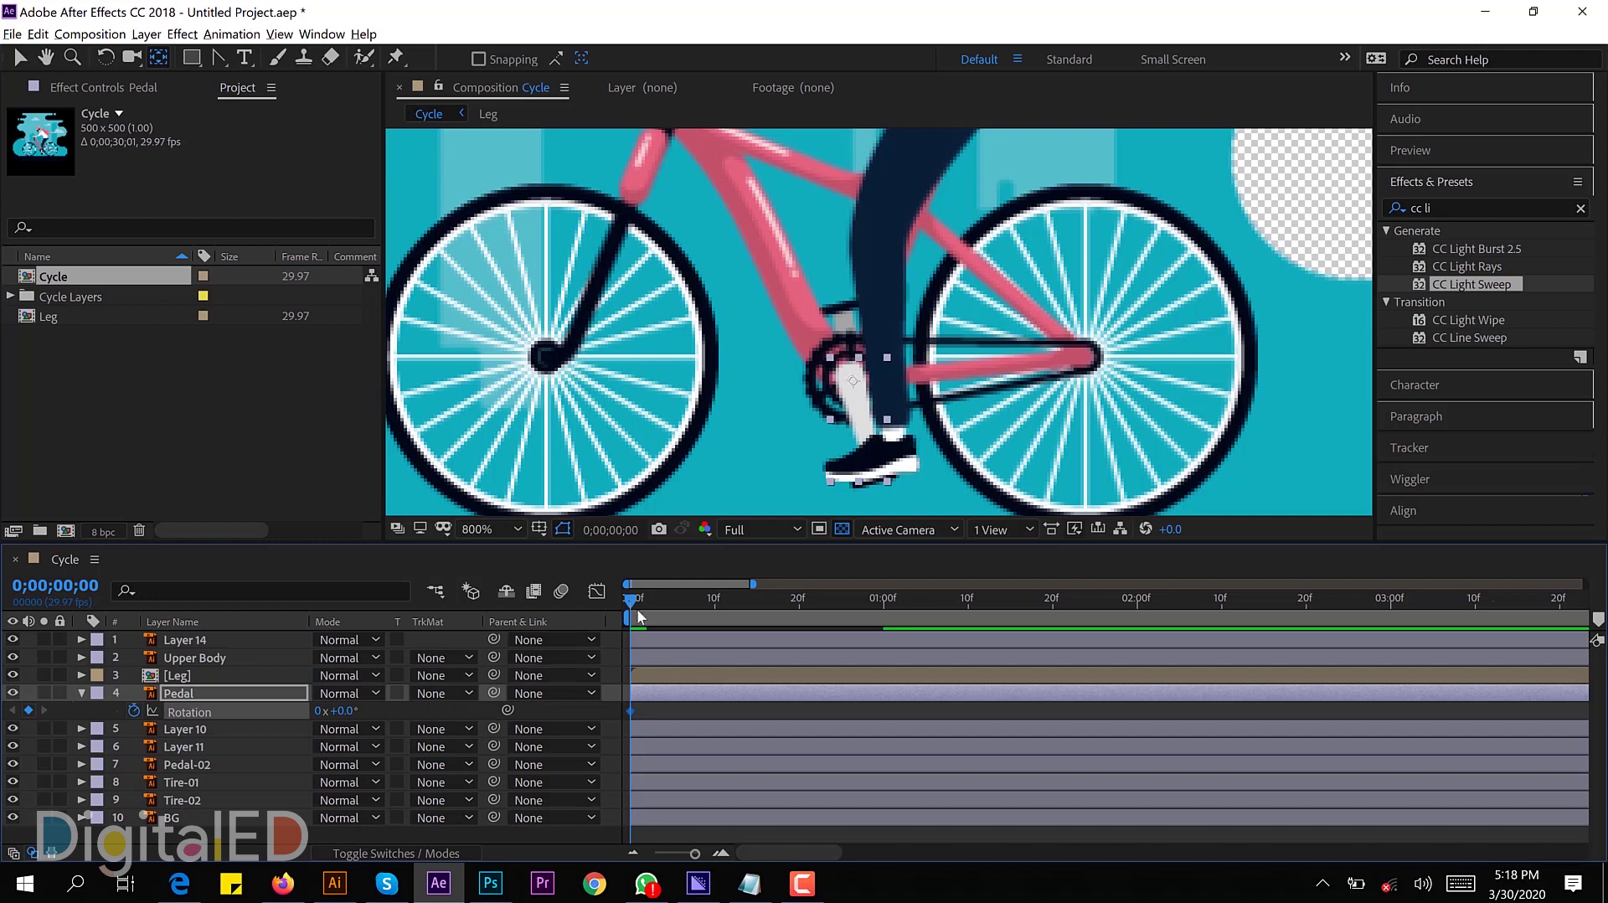
drag(637, 608, 884, 601)
click(323, 715)
text(1)
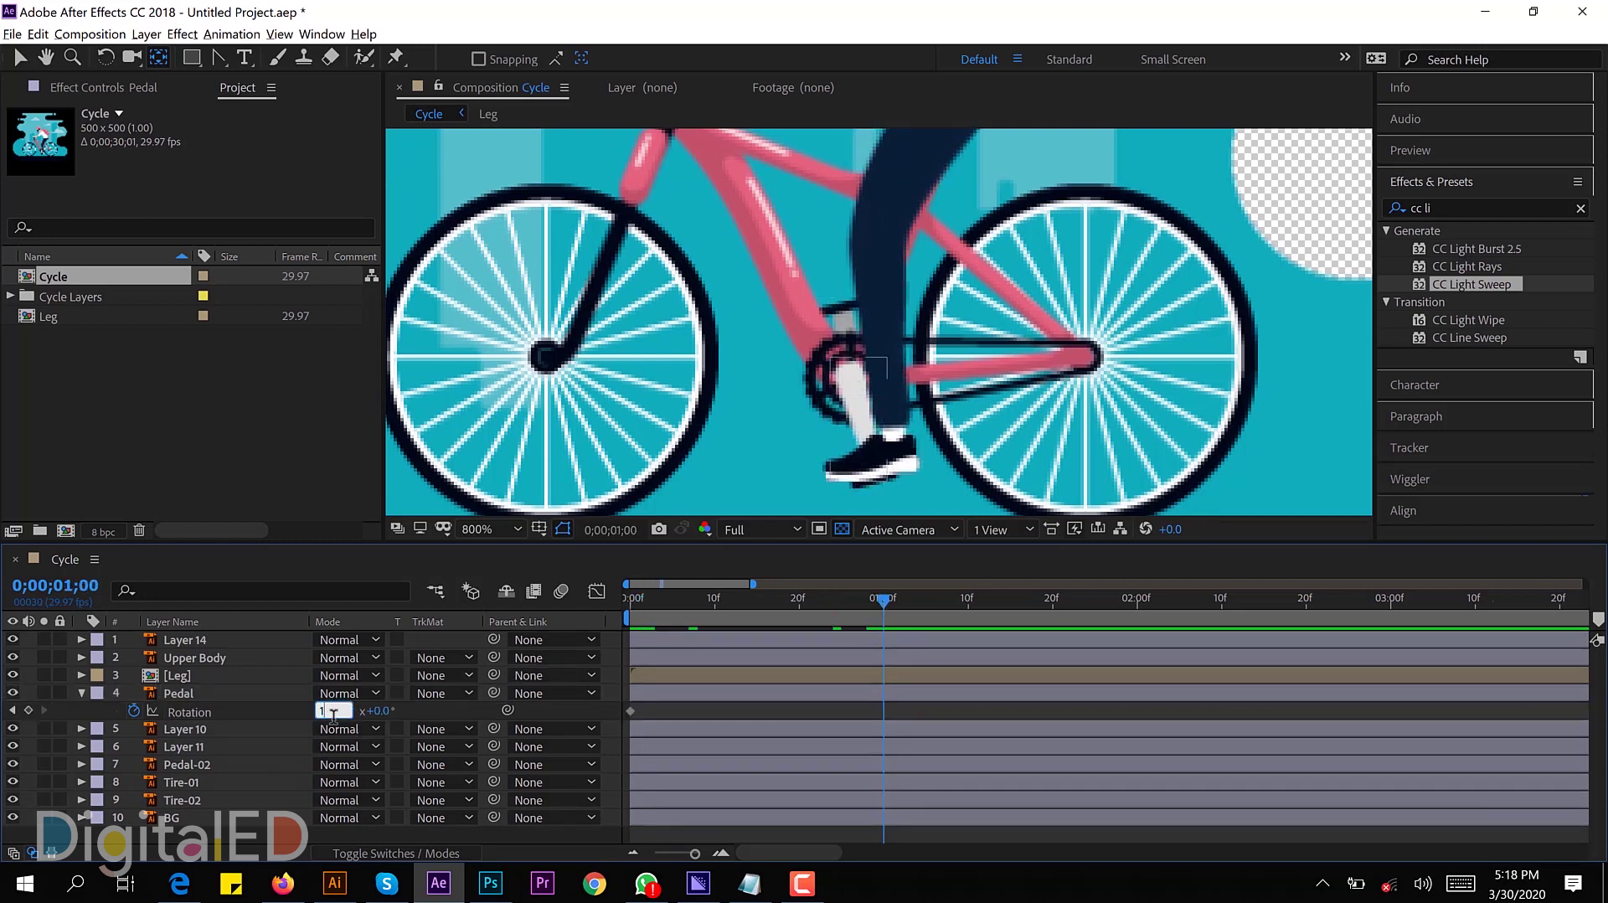
text(56)
key(Return)
Step: Preview the pedal spin from the start to check the rotation
drag(685, 597, 883, 601)
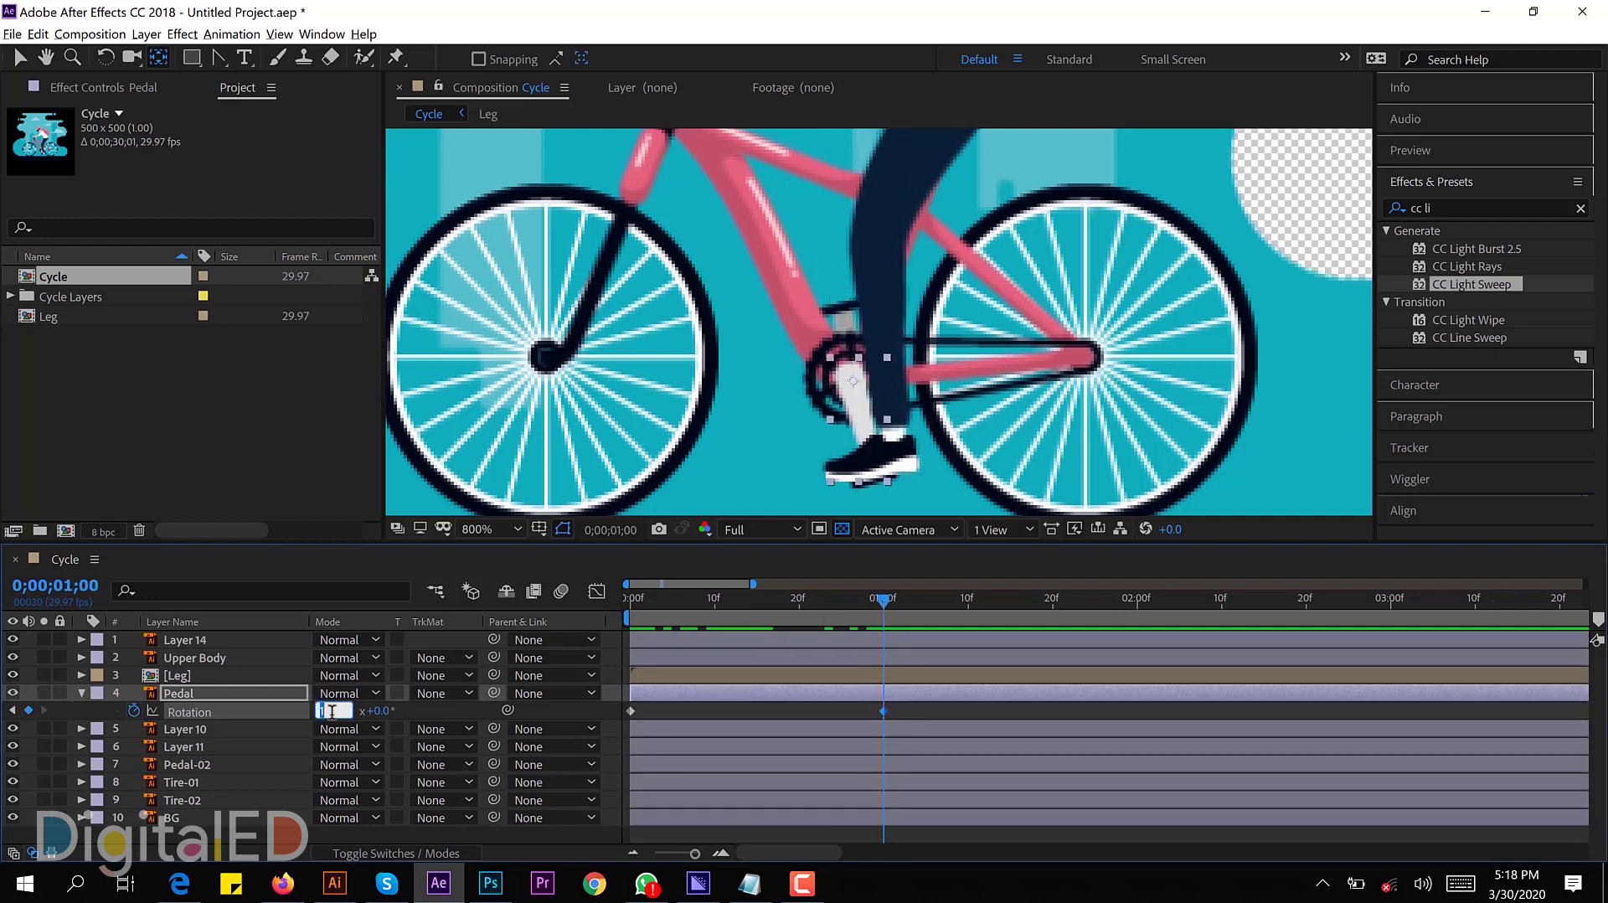
key(Return)
key(Home)
key(space)
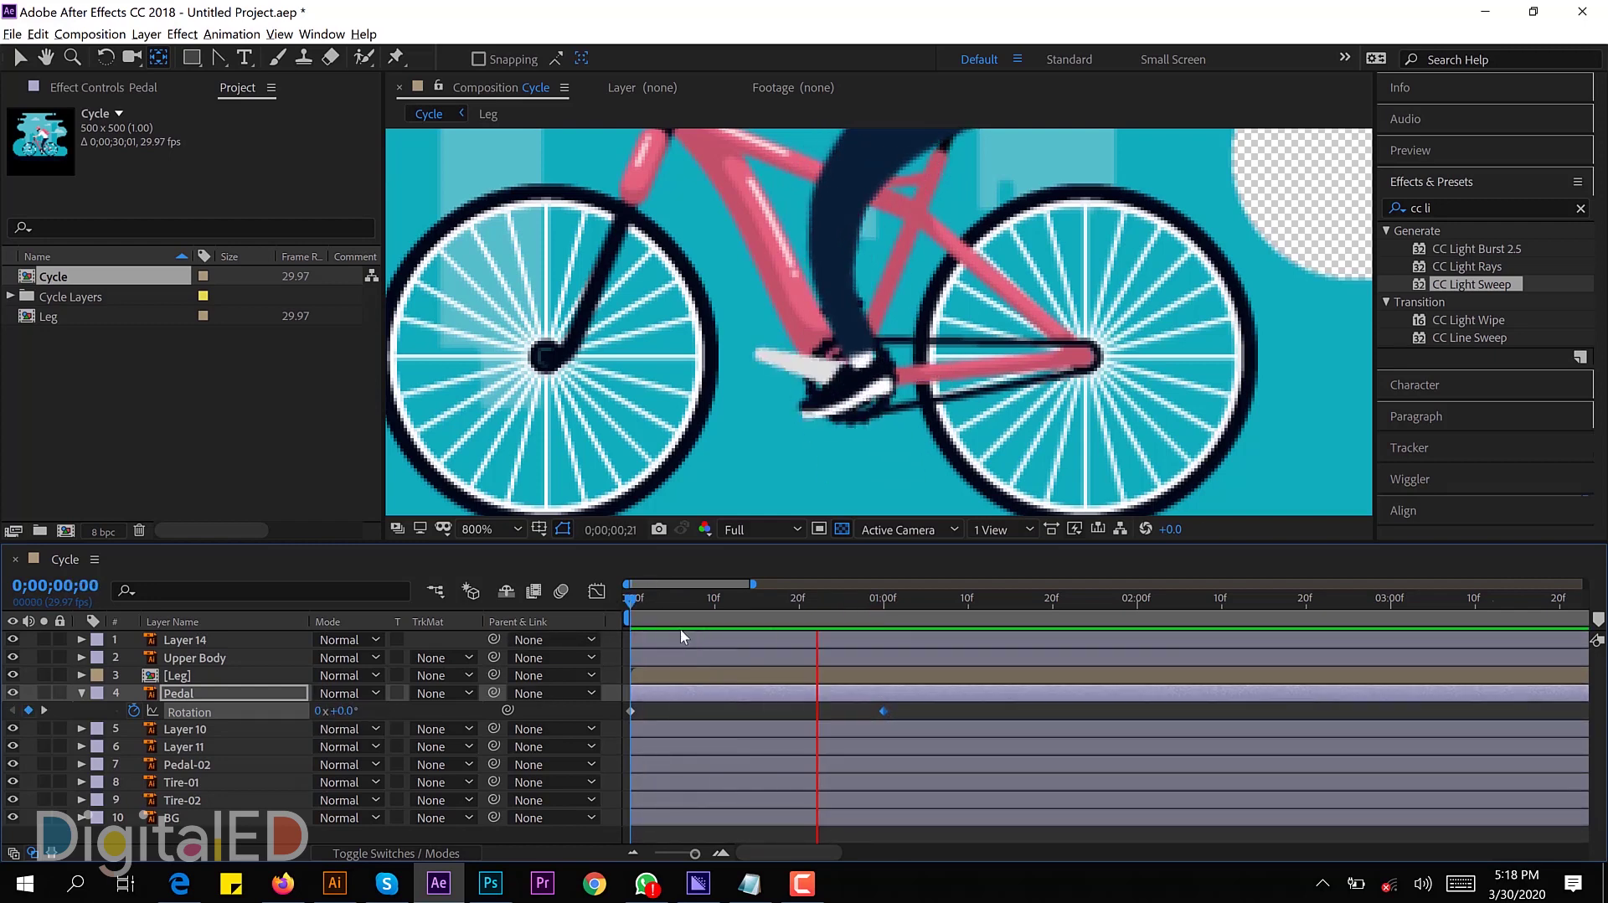
mouse_move(746, 599)
mouse_down()
mouse_move(878, 617)
mouse_move(771, 601)
mouse_up()
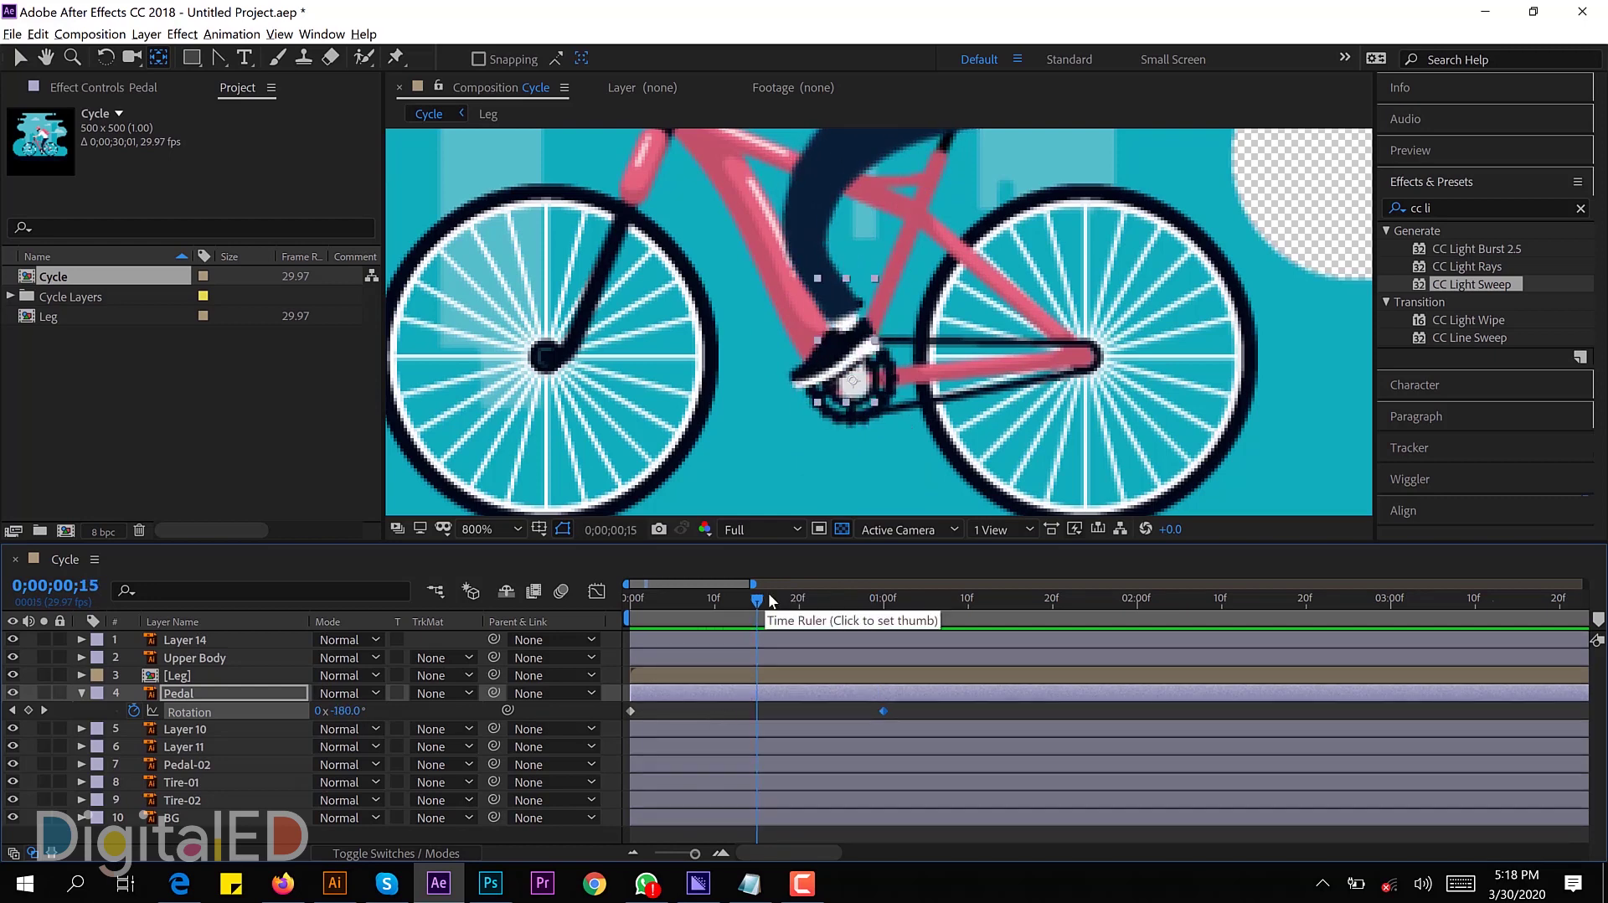
click(762, 674)
Step: Adjust the Puppet Pin 2 and 3 foot and knee positions so the leg follows the pedal
key(u)
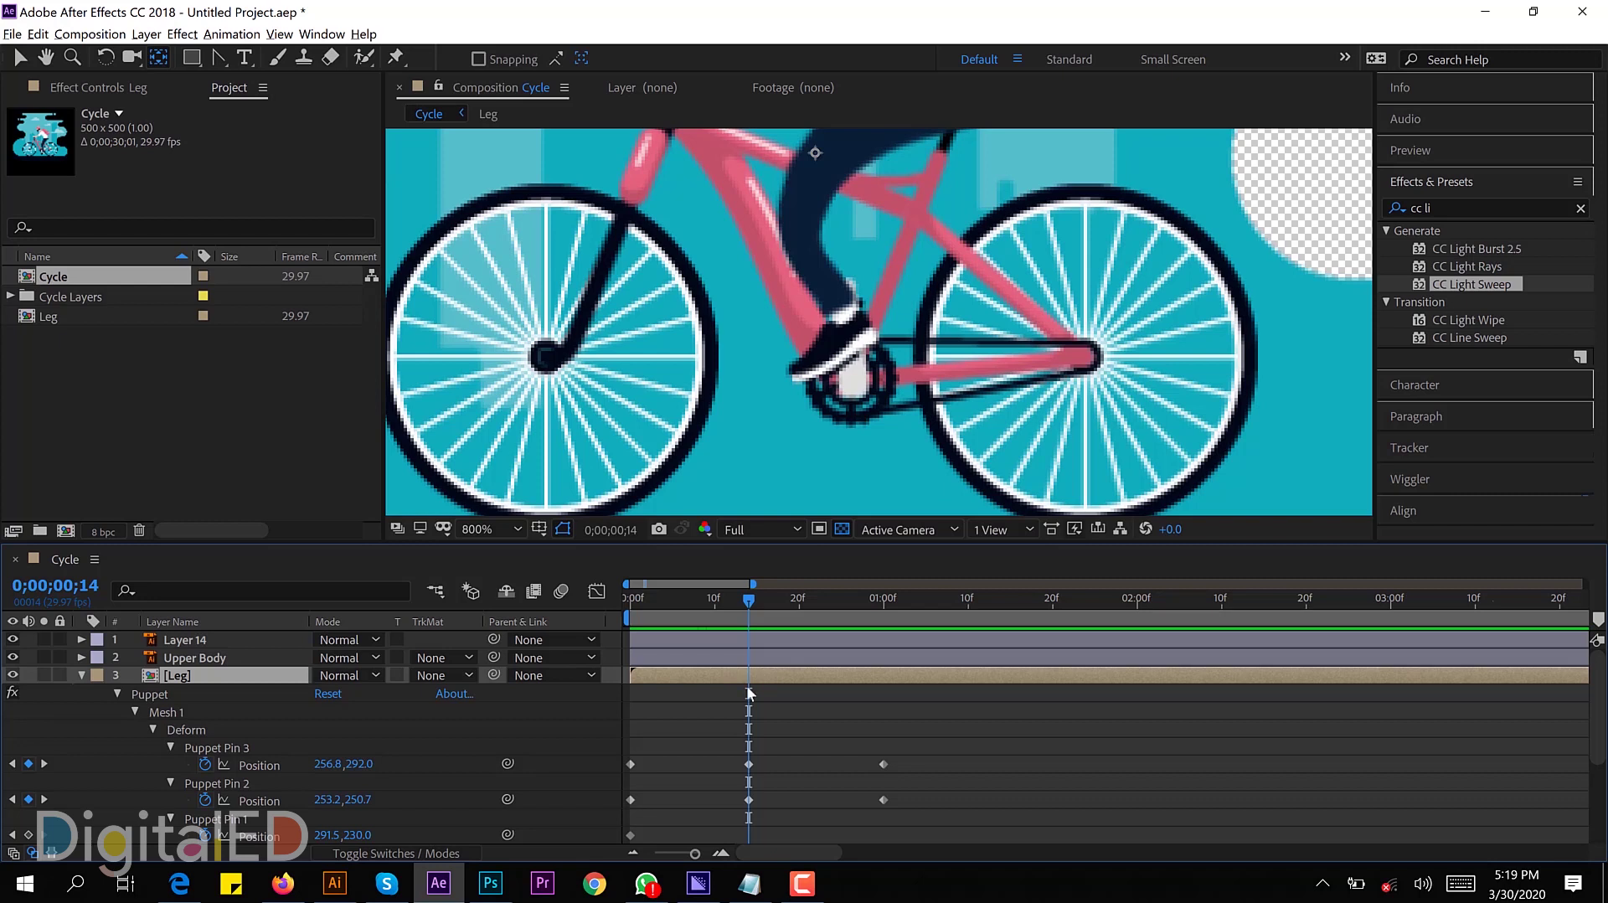
key(v)
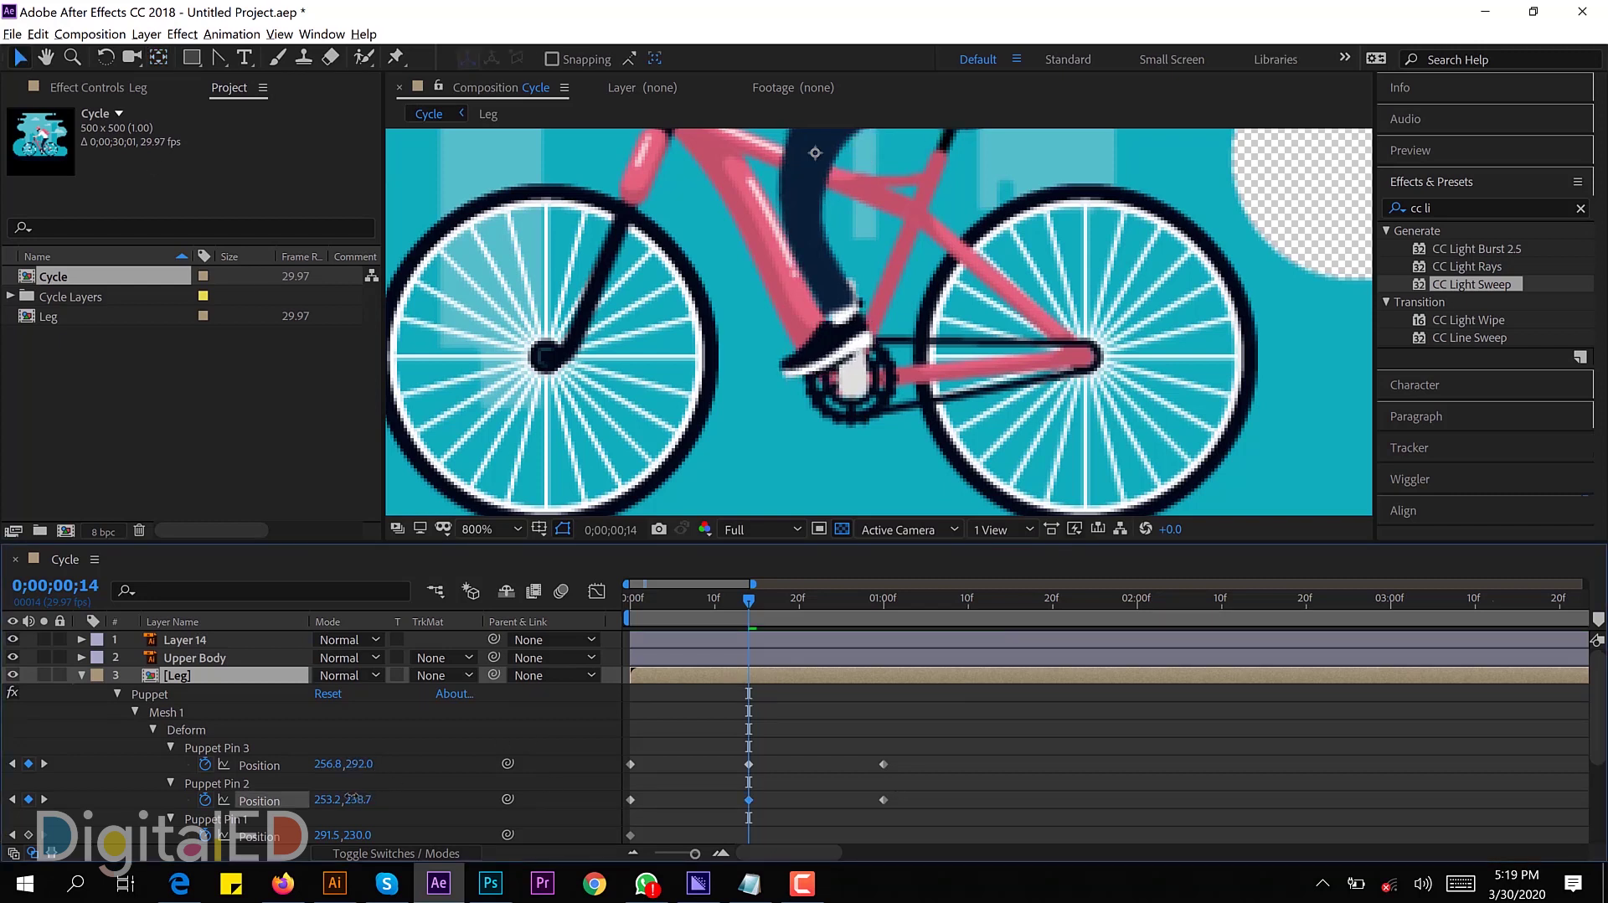
mouse_move(356, 764)
mouse_down()
mouse_move(324, 772)
mouse_move(334, 764)
mouse_up()
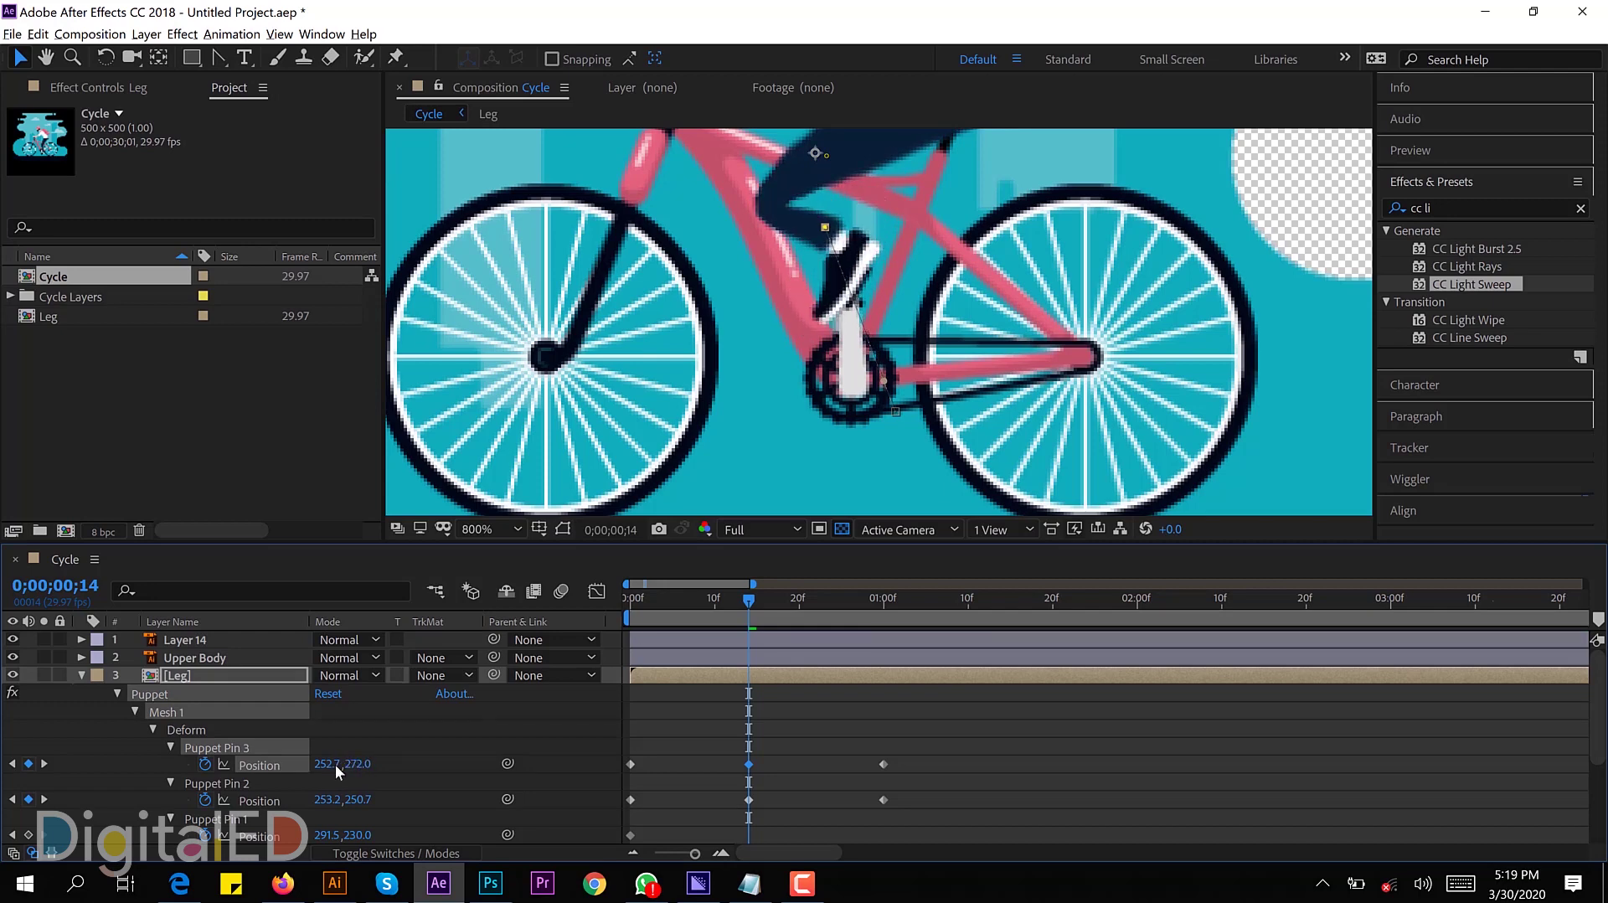
key(comma)
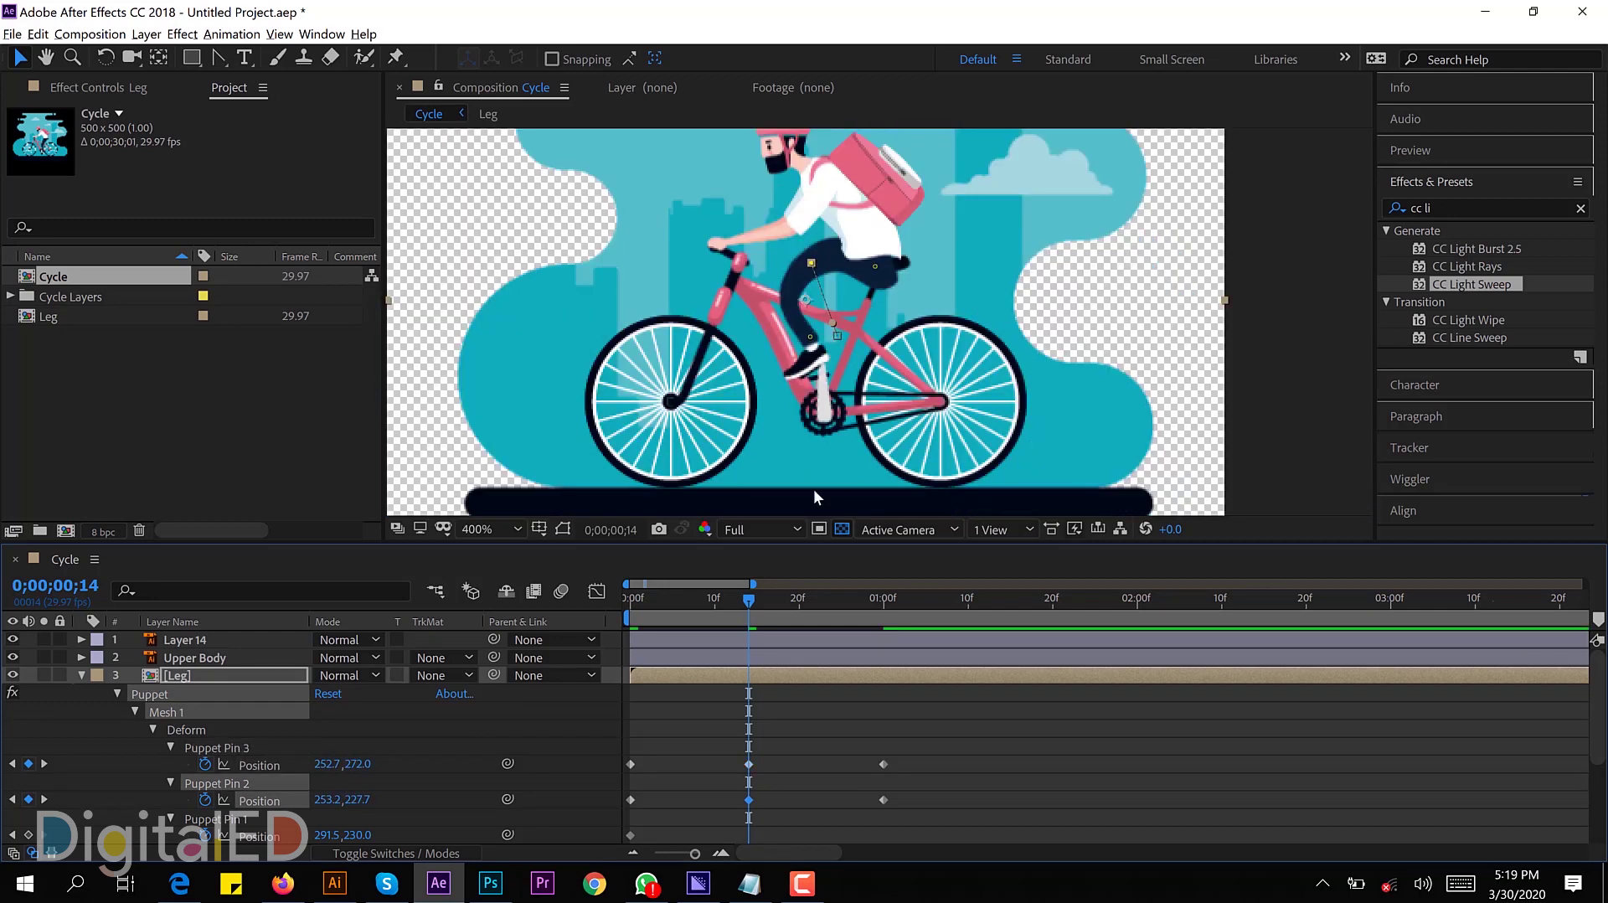
drag(362, 769, 332, 760)
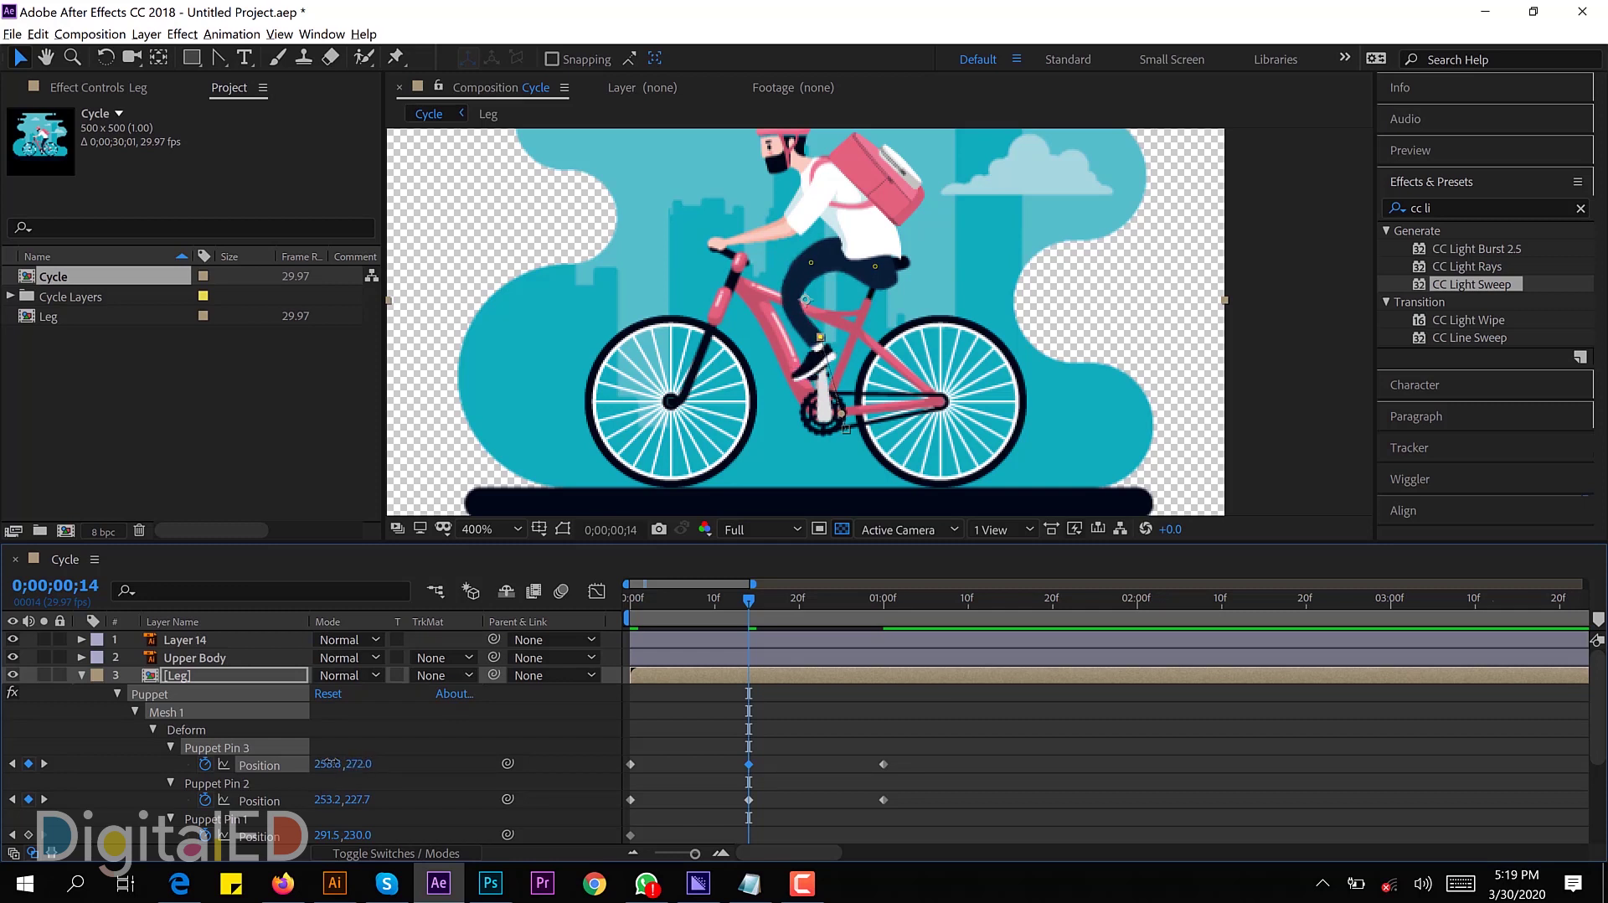
drag(322, 763, 328, 762)
drag(351, 799, 365, 797)
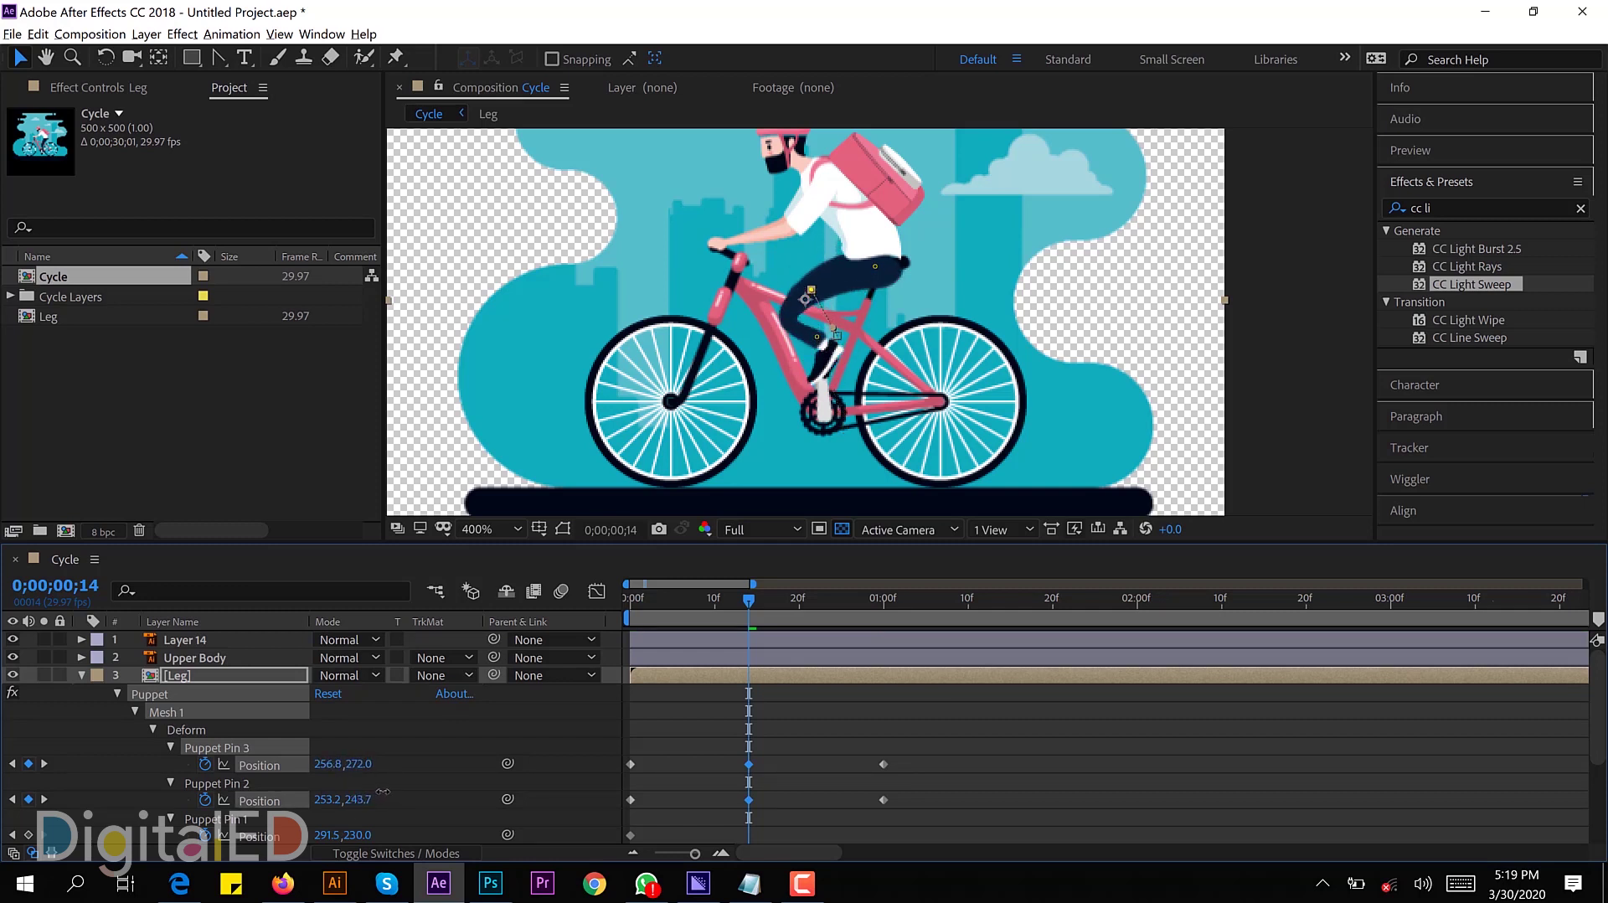
mouse_move(734, 609)
mouse_down()
mouse_move(610, 608)
mouse_move(715, 617)
mouse_move(750, 641)
mouse_up()
Step: Show the foot pin's motion path and move the foot onto the pedal around frames 9–10
click(836, 340)
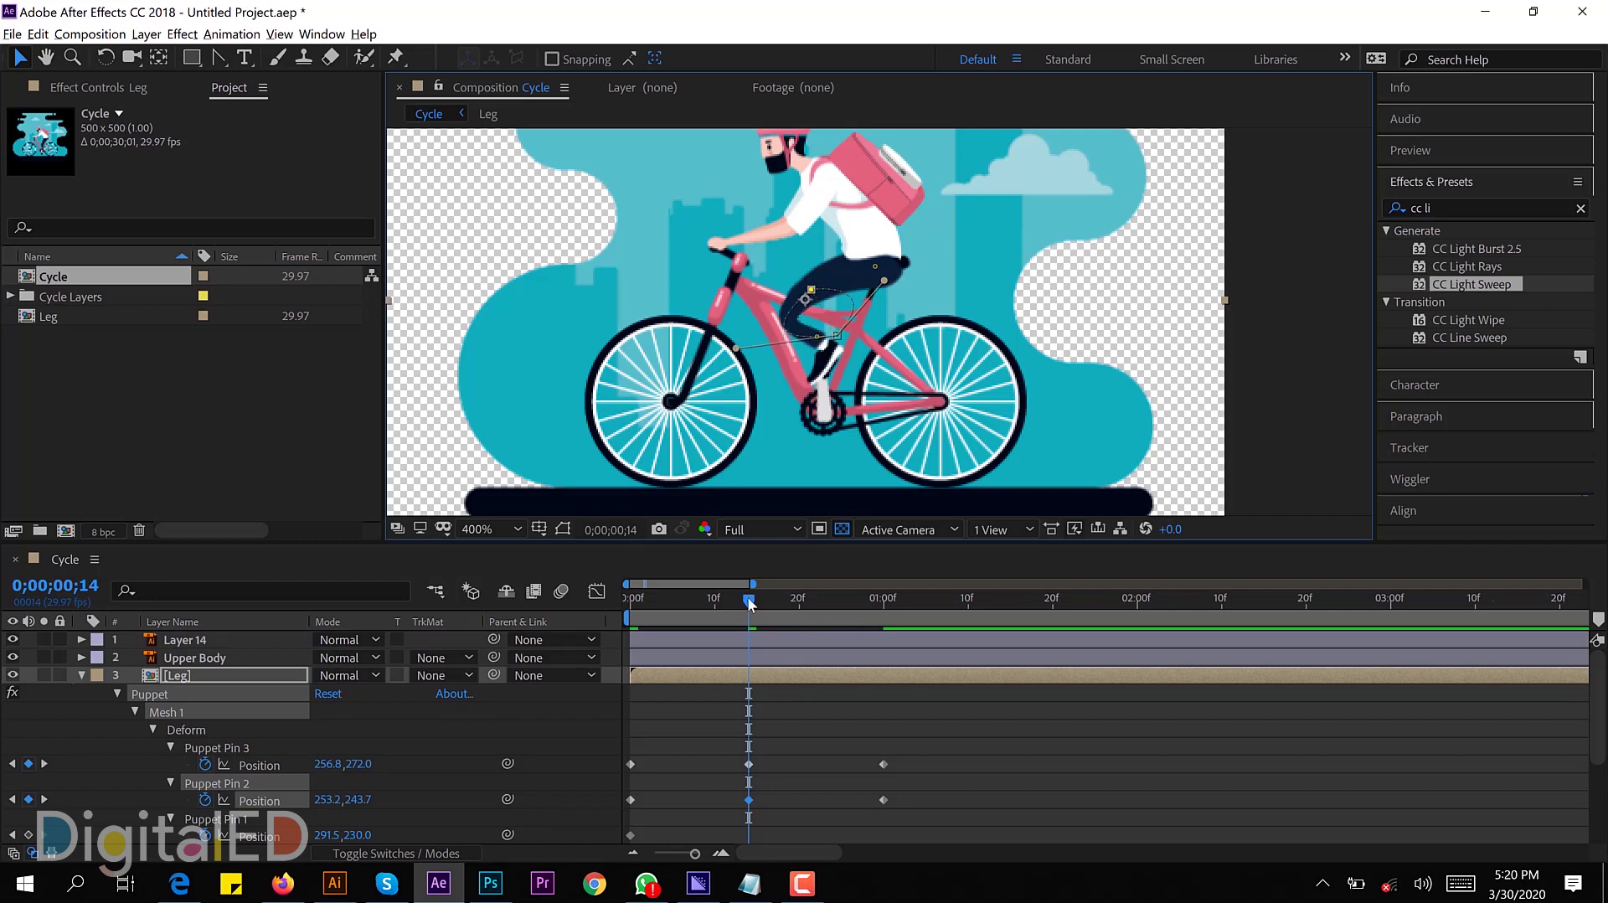
drag(750, 601, 707, 601)
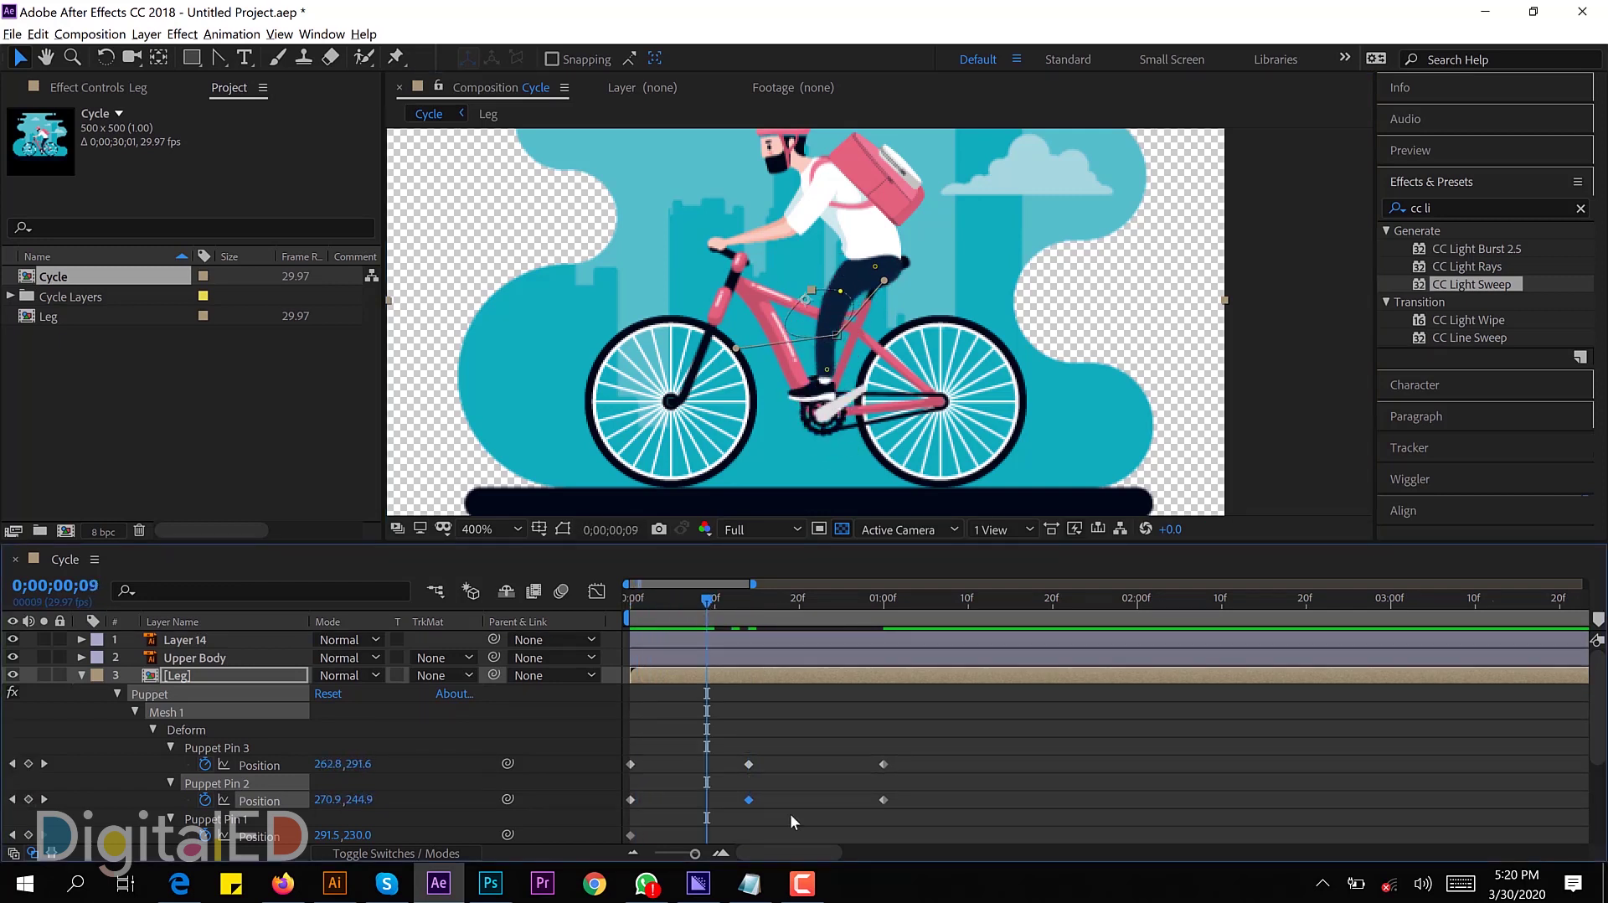
click(749, 763)
drag(826, 368, 854, 359)
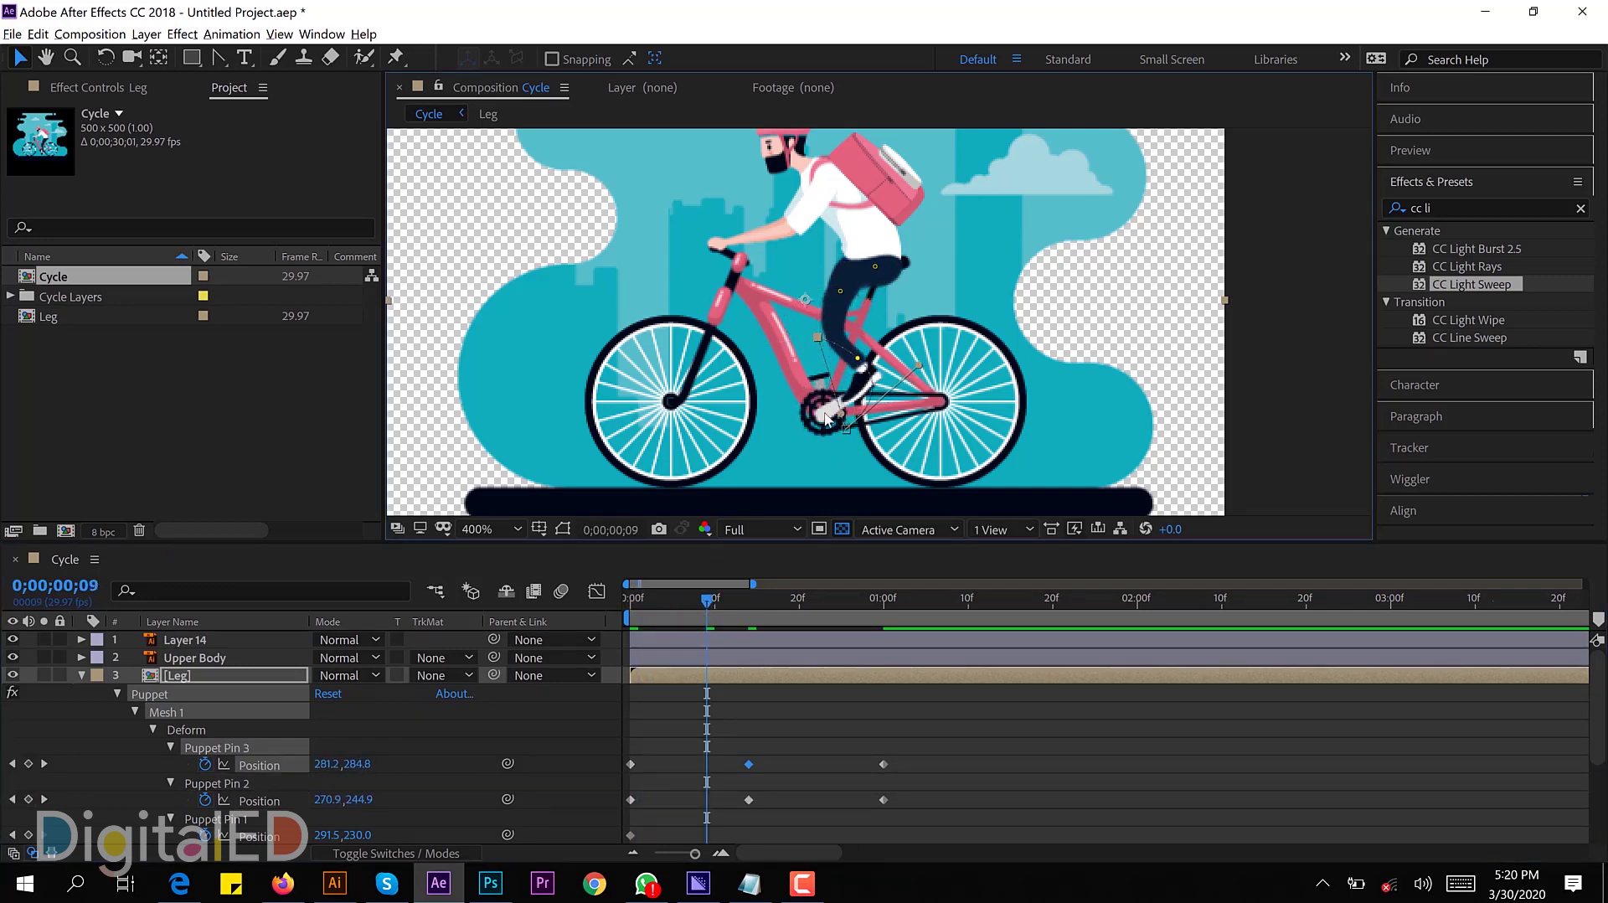
mouse_move(708, 600)
mouse_down()
mouse_move(819, 617)
mouse_move(714, 636)
mouse_up()
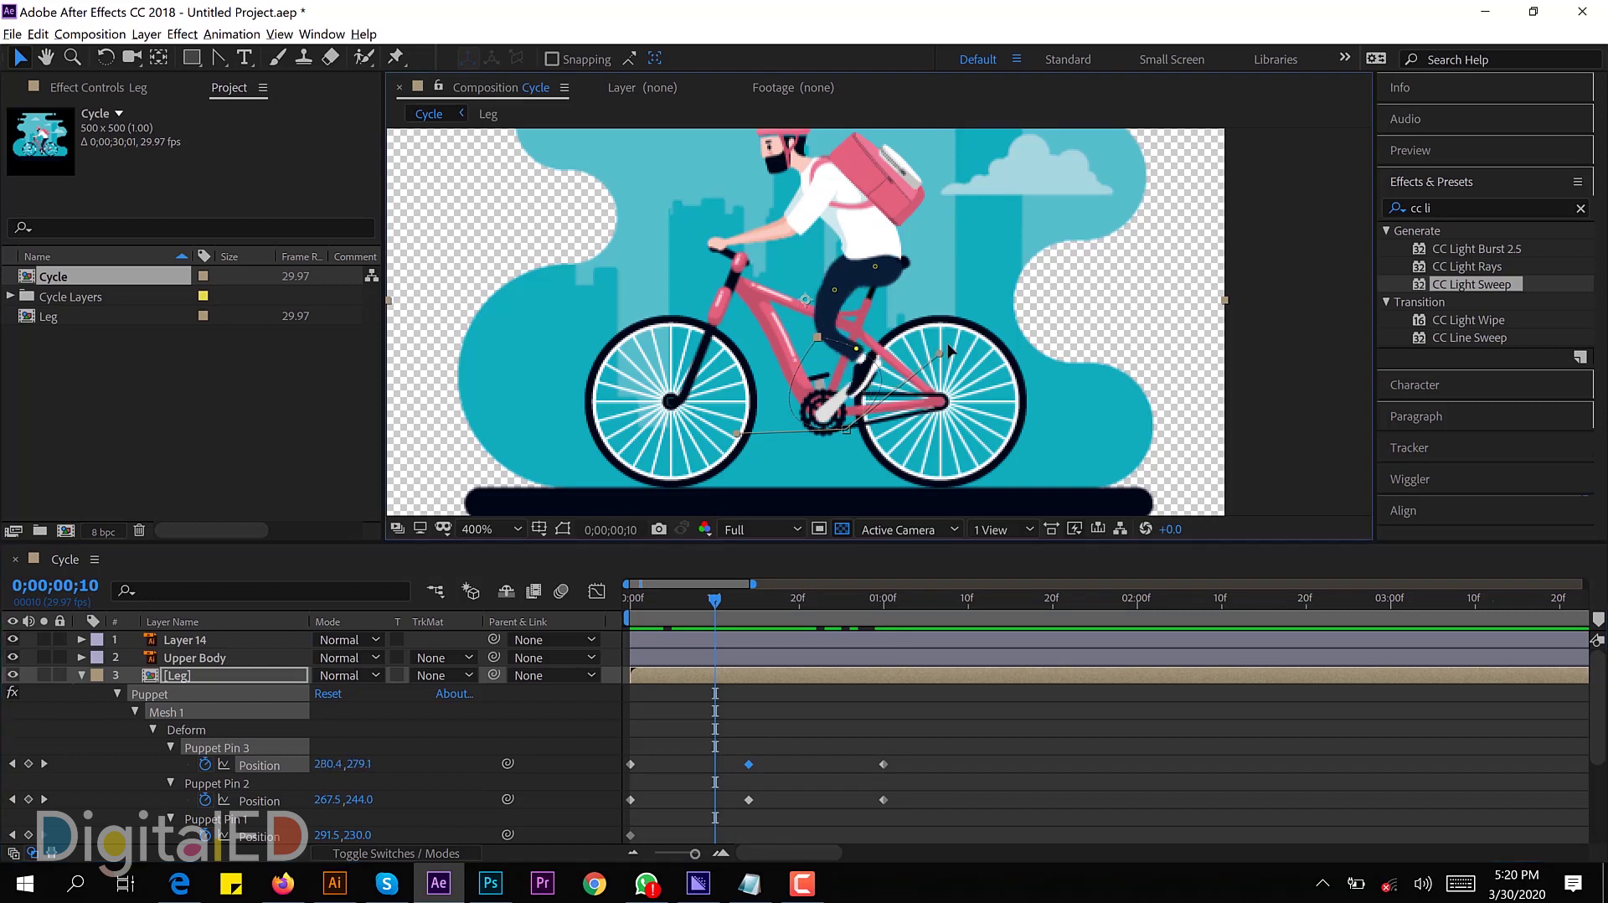
mouse_move(921, 368)
mouse_down()
mouse_move(944, 347)
mouse_move(874, 347)
mouse_up()
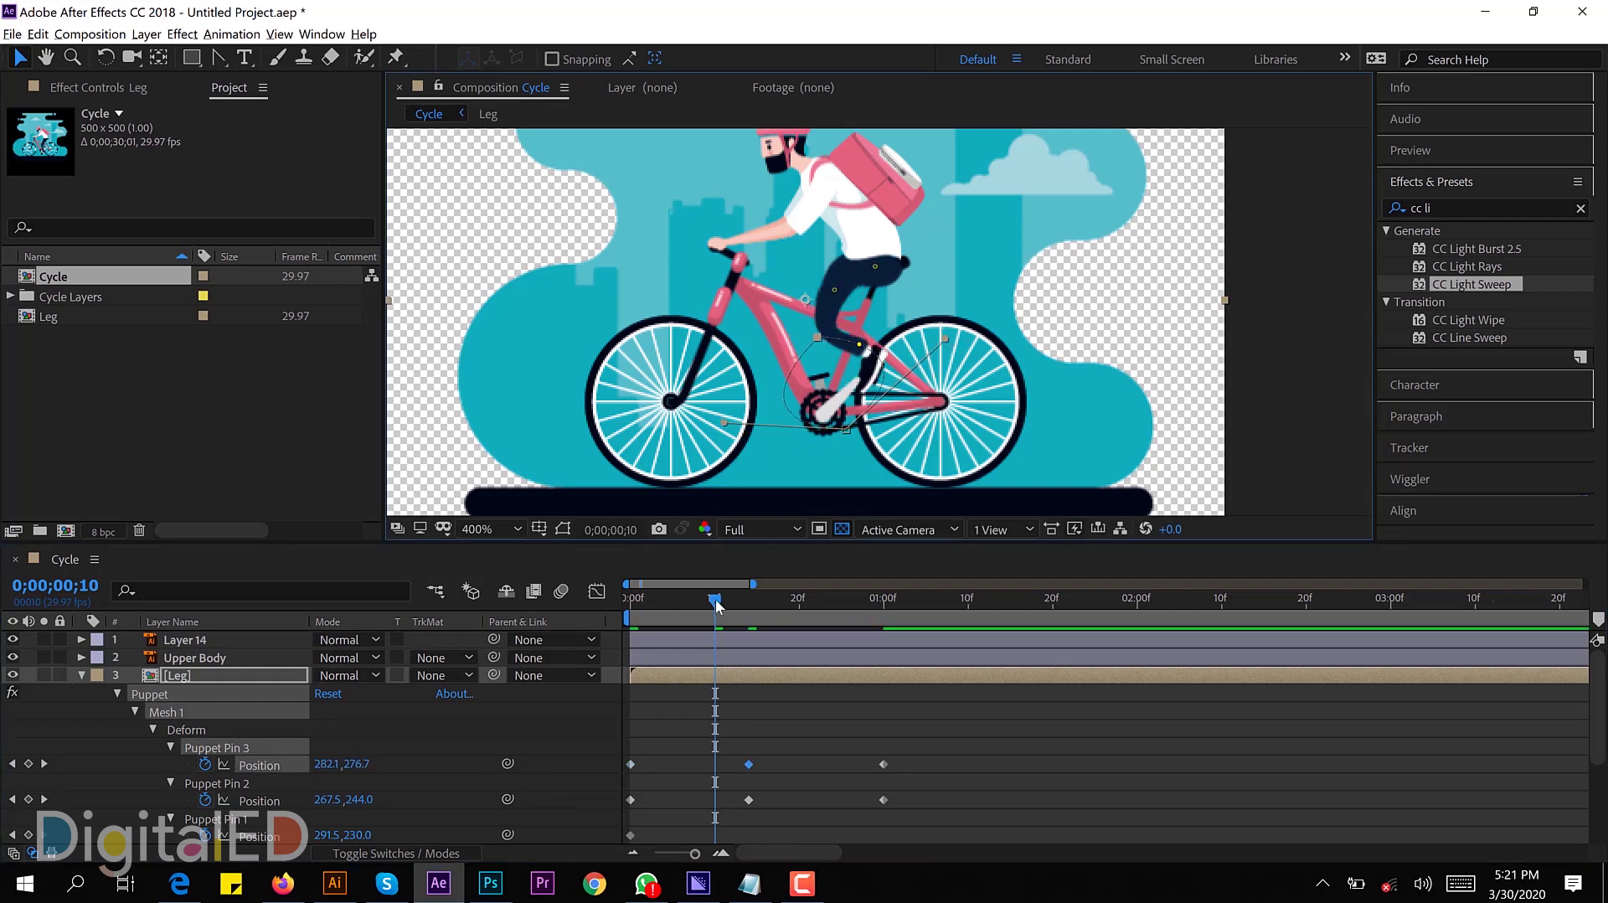
drag(715, 599, 748, 600)
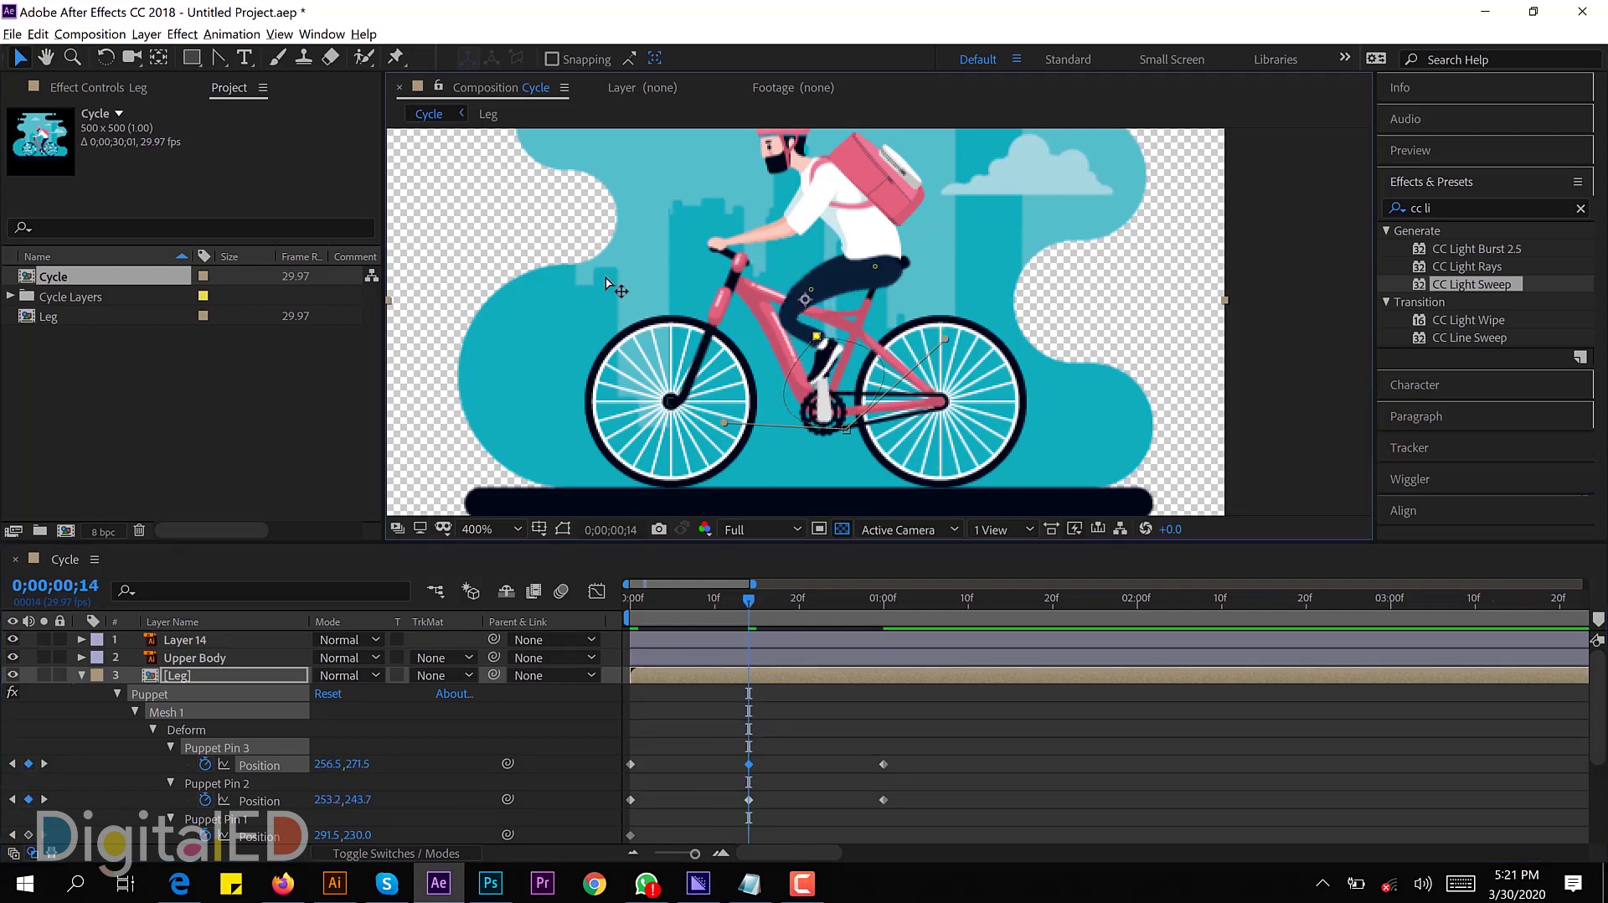
Step: Round the knee pin's motion path at frame 14 with Pen-tool curve handles
click(218, 57)
mouse_move(816, 336)
mouse_down()
mouse_move(786, 341)
mouse_move(848, 333)
mouse_up()
key(v)
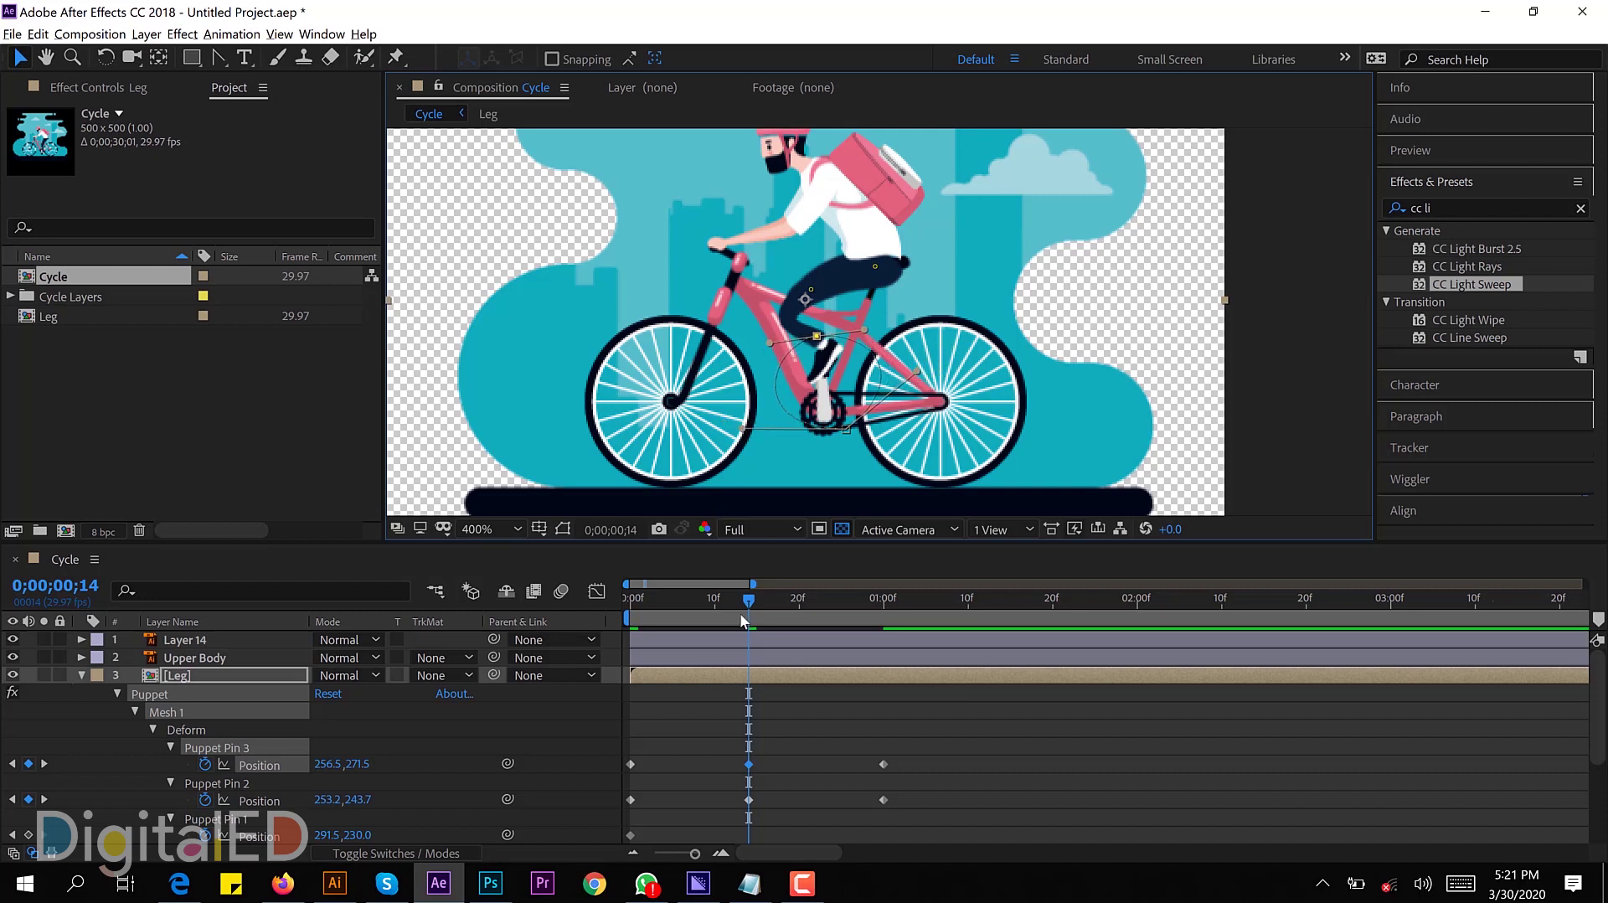
drag(742, 599, 748, 600)
drag(816, 336, 813, 333)
click(804, 299)
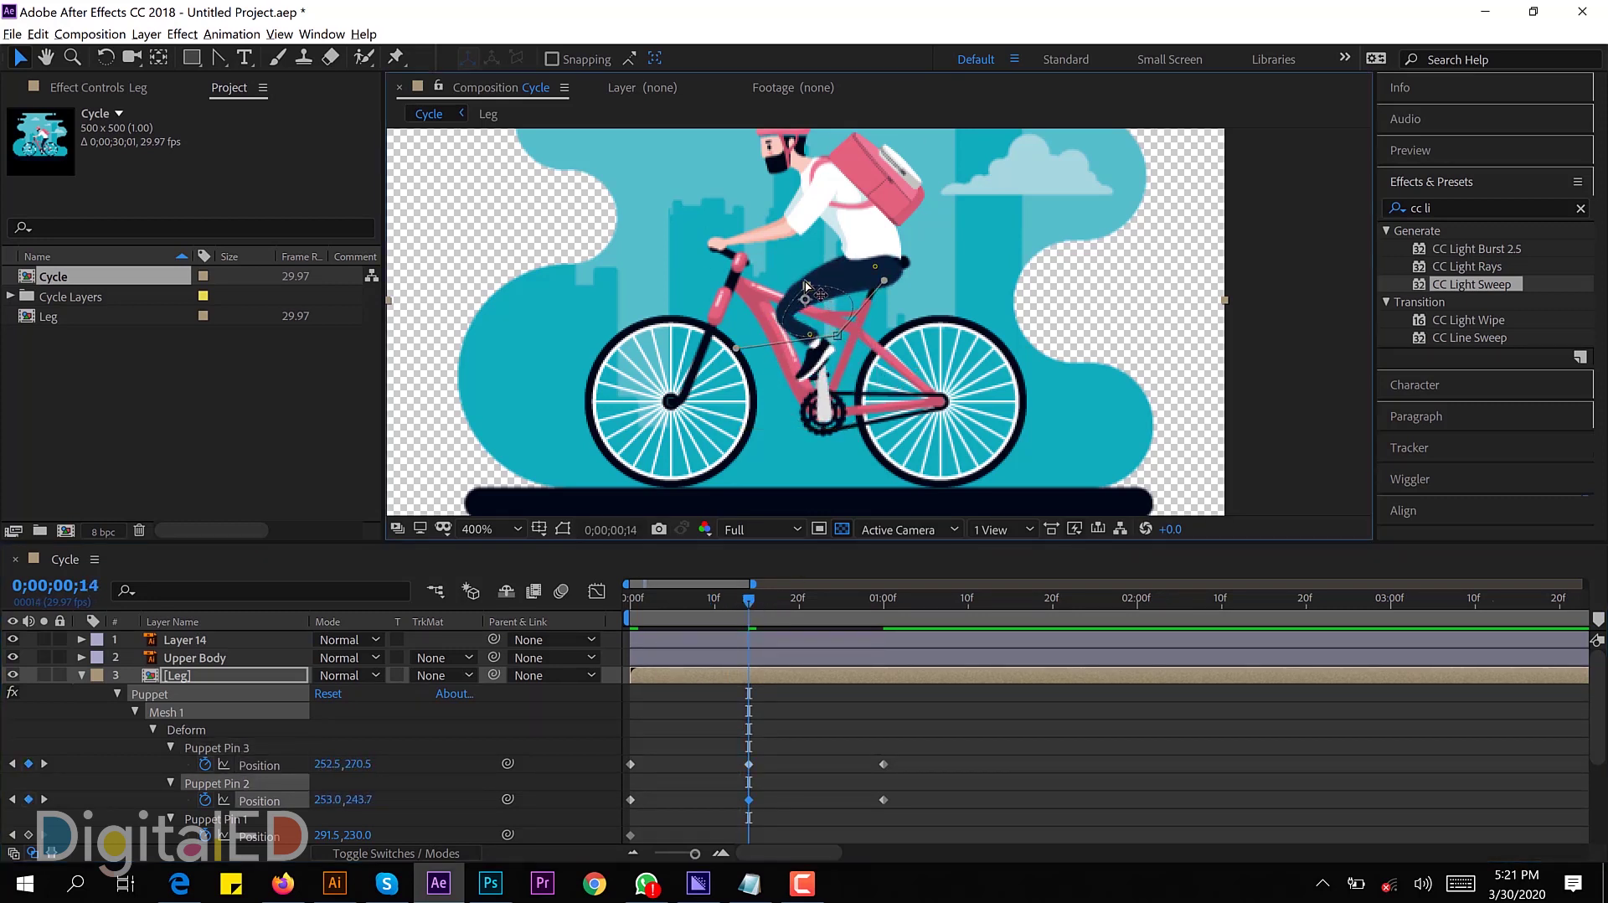
click(218, 58)
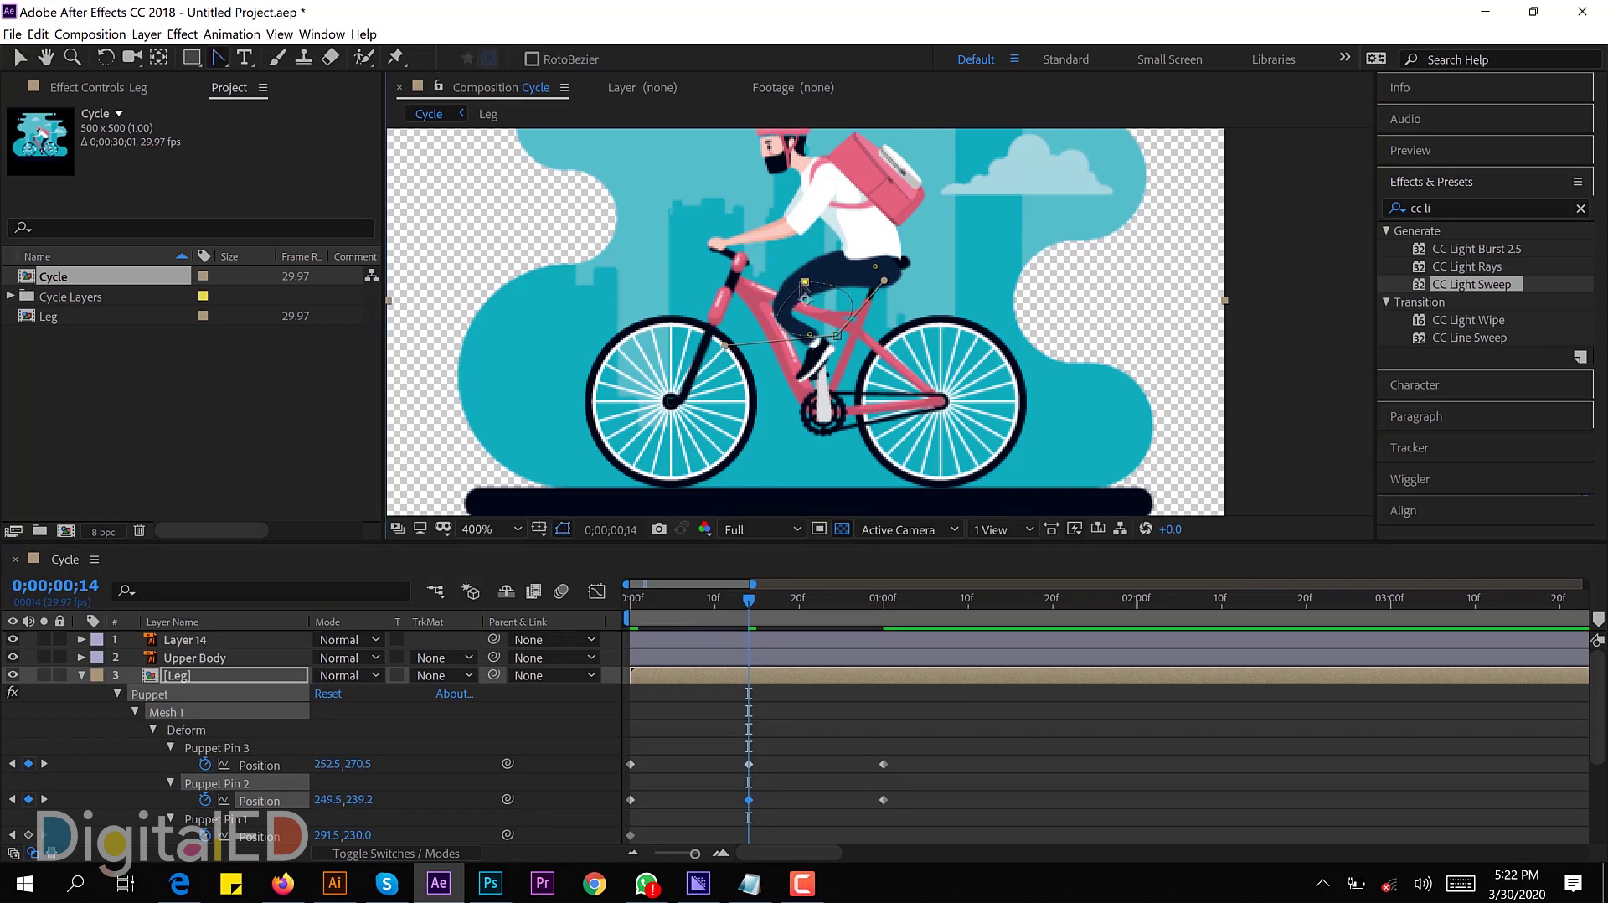
drag(805, 282, 820, 275)
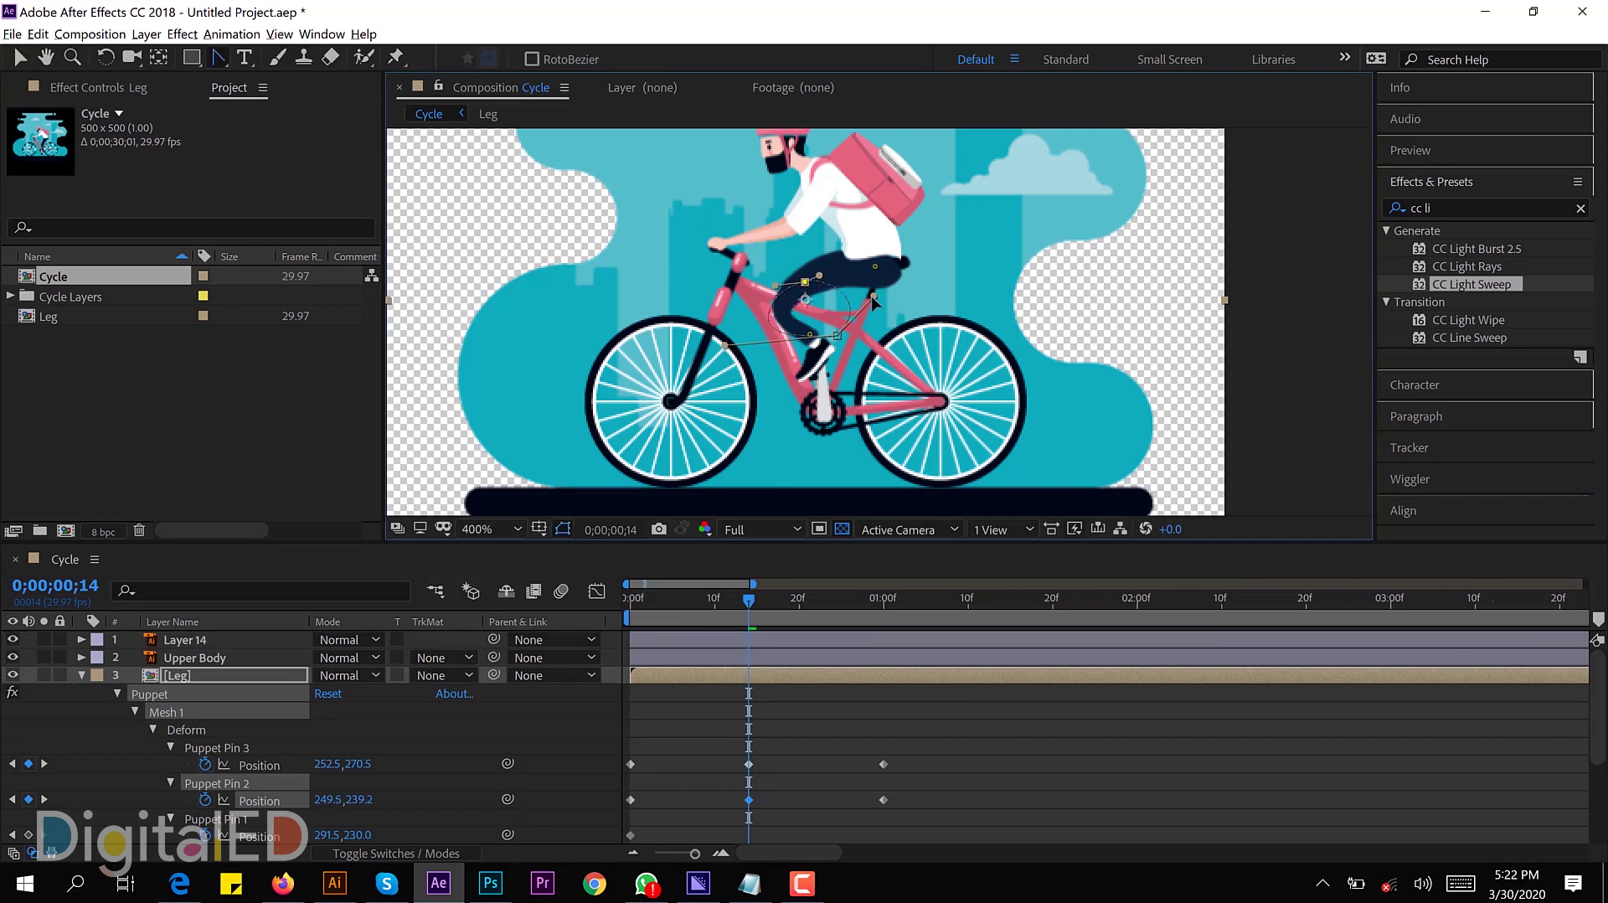
drag(724, 344, 760, 359)
drag(821, 282, 831, 277)
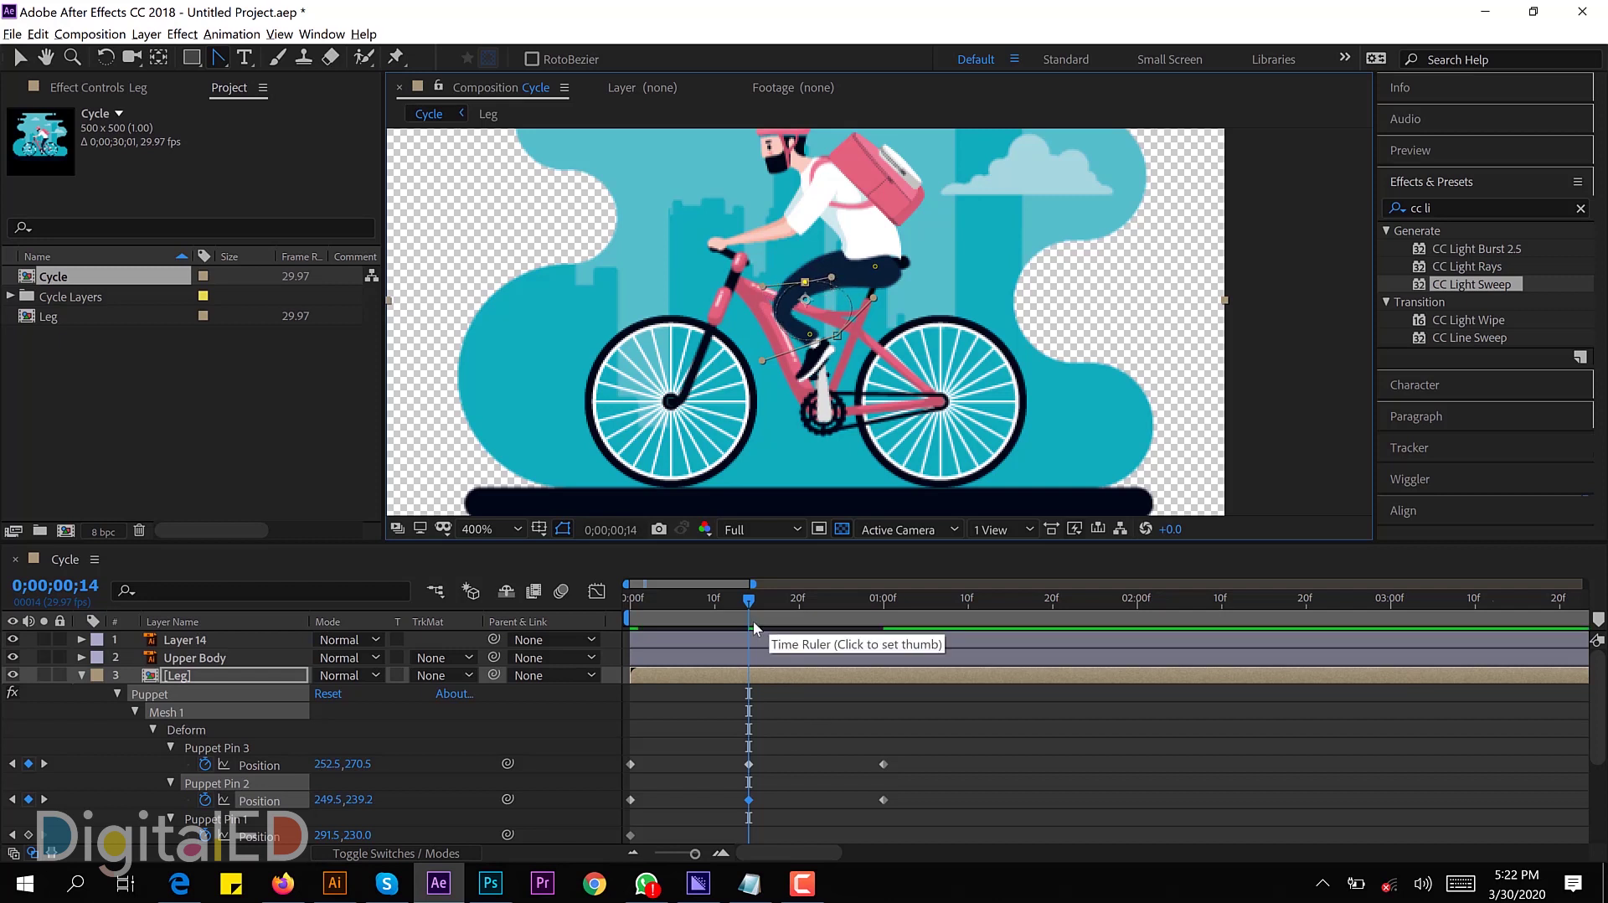
mouse_move(752, 621)
mouse_down()
mouse_move(790, 611)
mouse_move(745, 632)
mouse_move(866, 666)
mouse_up()
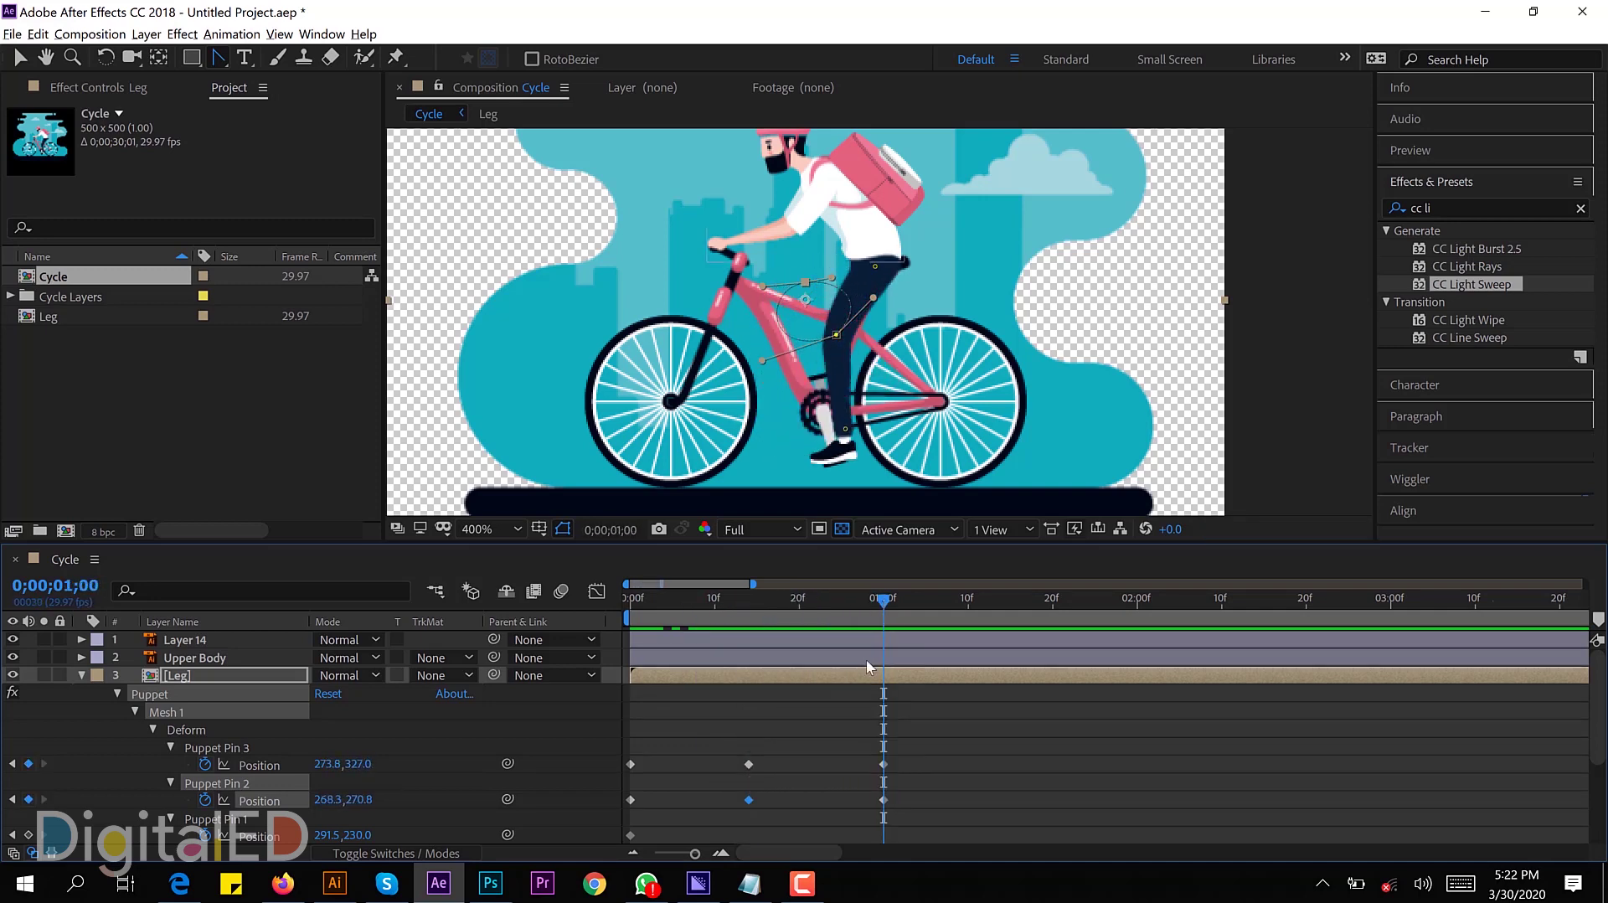
key(ctrl+s)
Step: Save the project as Cycle-animation
key(BackSpace)
key(BackSpace)
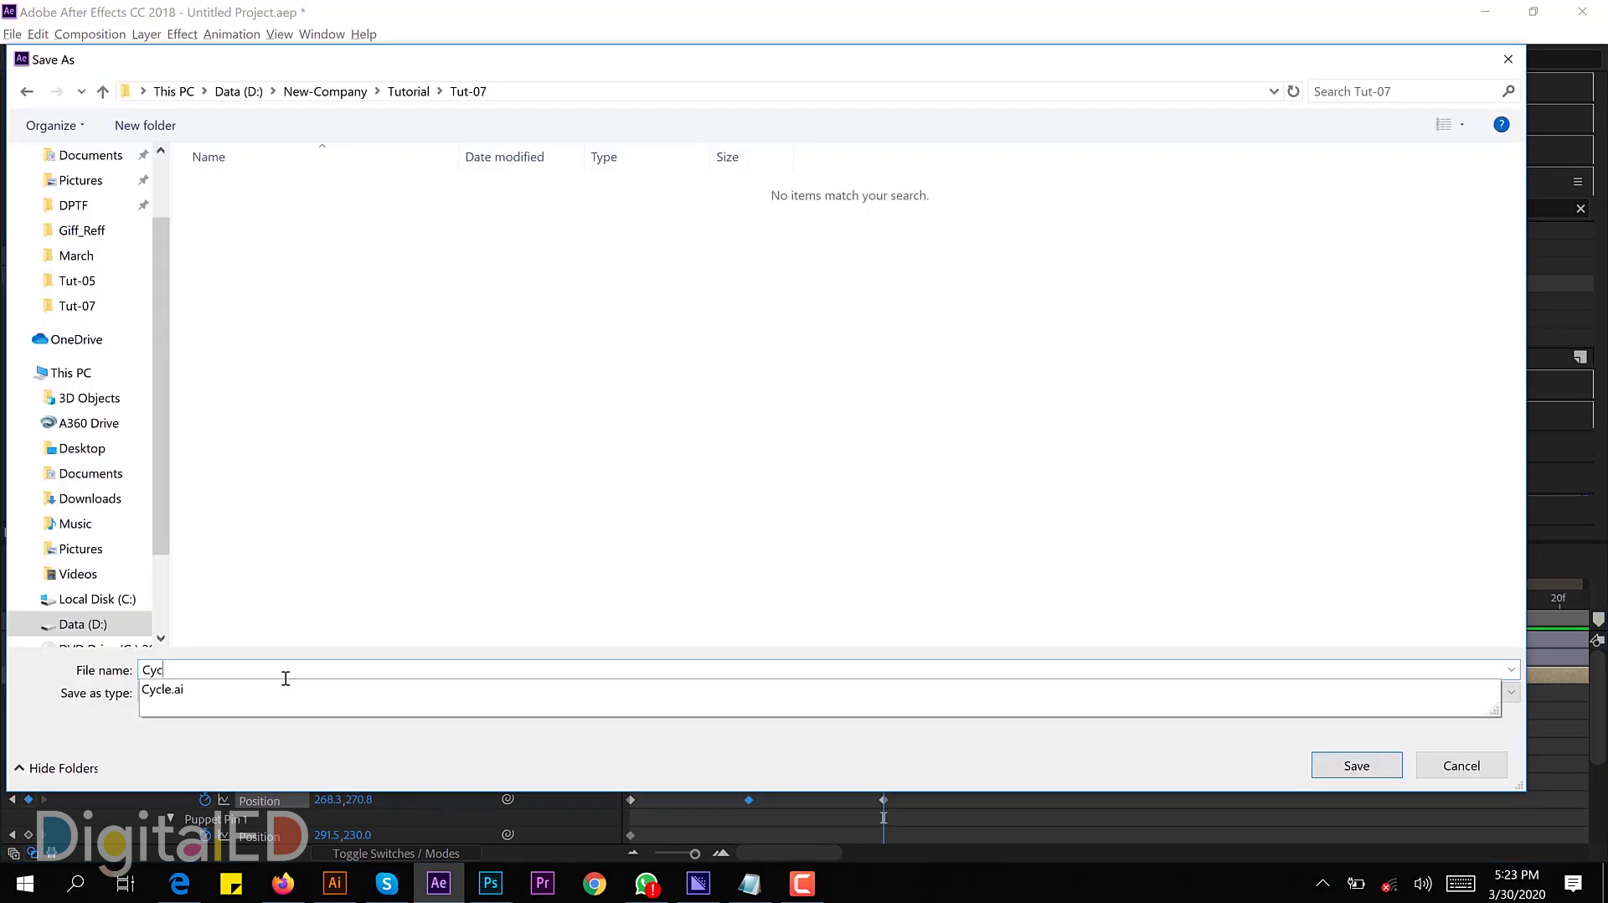
text(Cycle-anima)
key(Return)
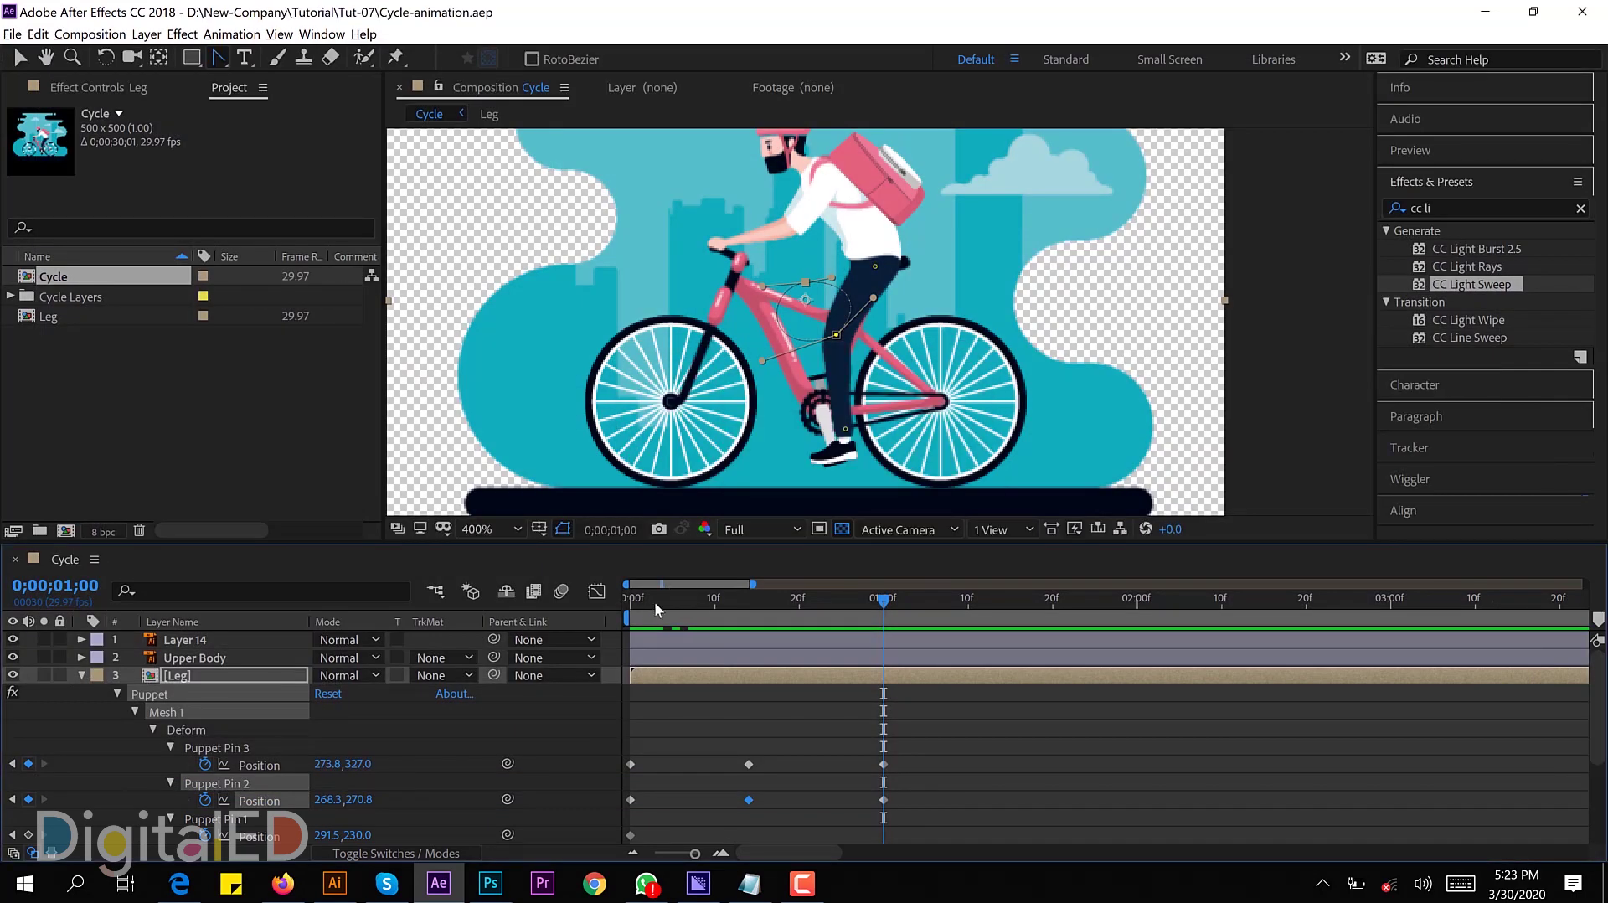
drag(655, 603, 889, 651)
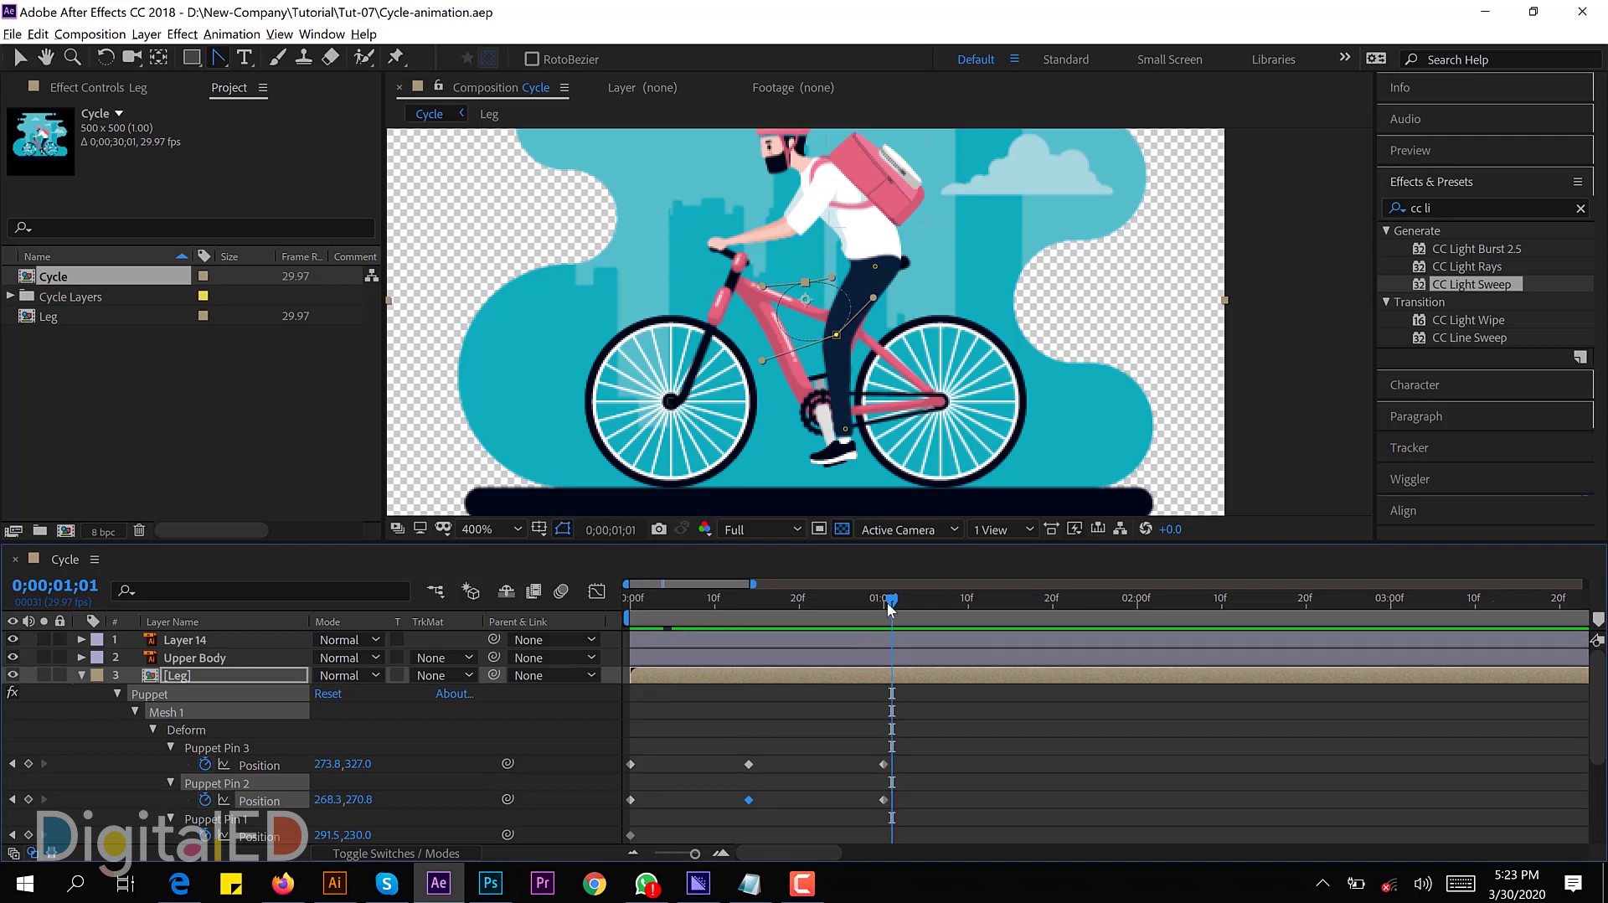
mouse_move(890, 604)
mouse_down()
mouse_move(747, 603)
mouse_move(883, 603)
mouse_up()
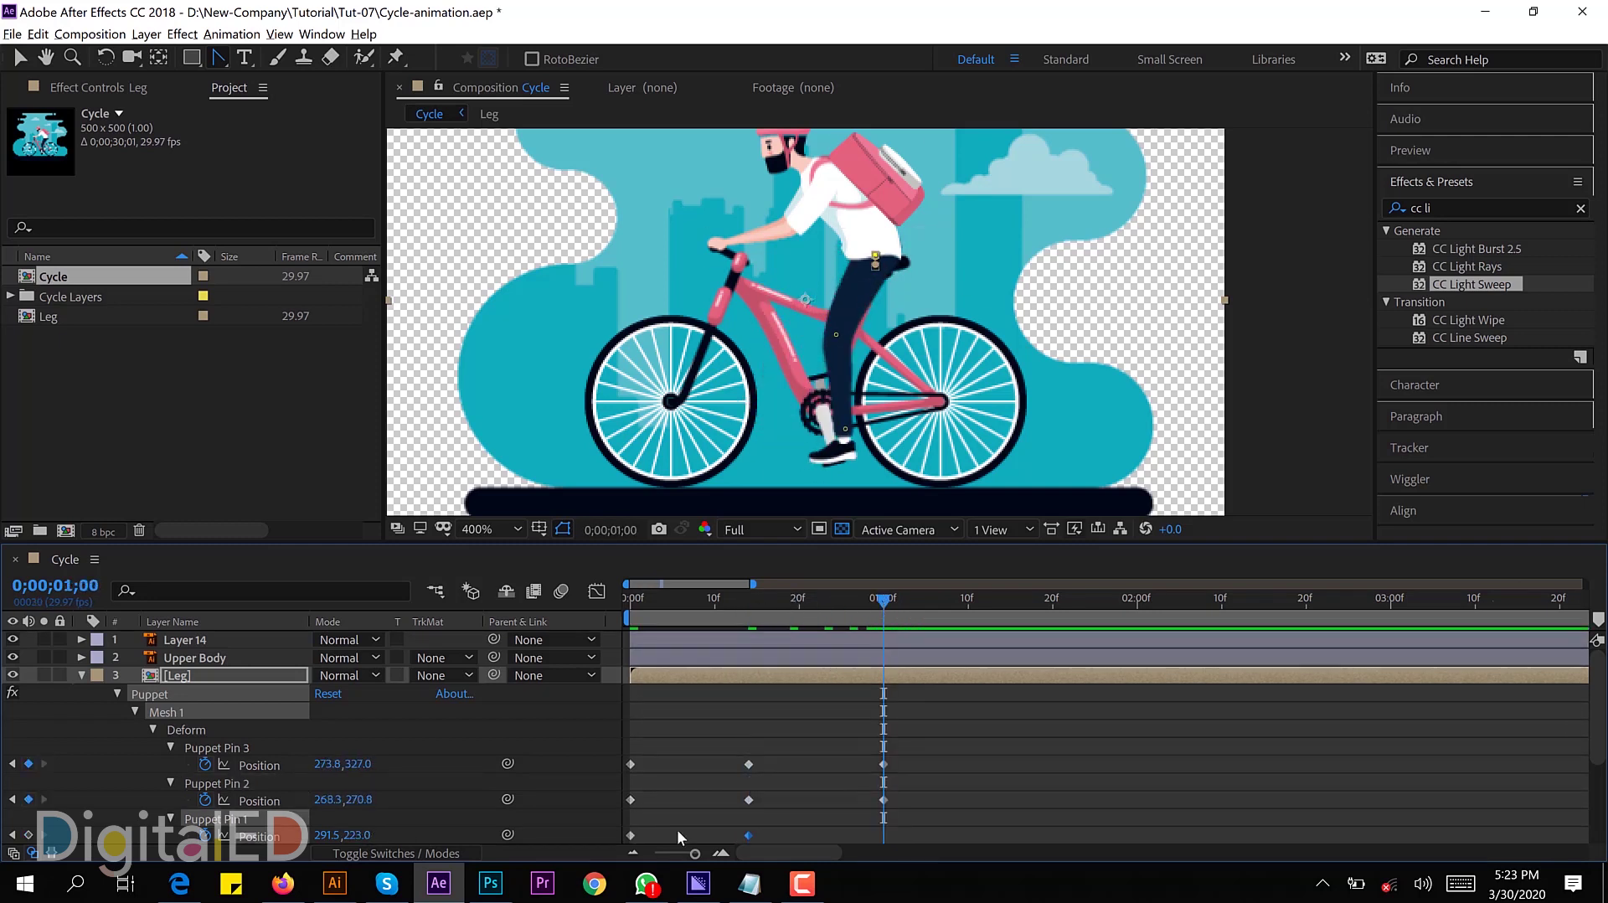
Step: Copy Puppet Pin 1's first keyframe to one second and preview the leg animation
click(631, 835)
key(ctrl+c)
key(ctrl+v)
drag(692, 603, 610, 605)
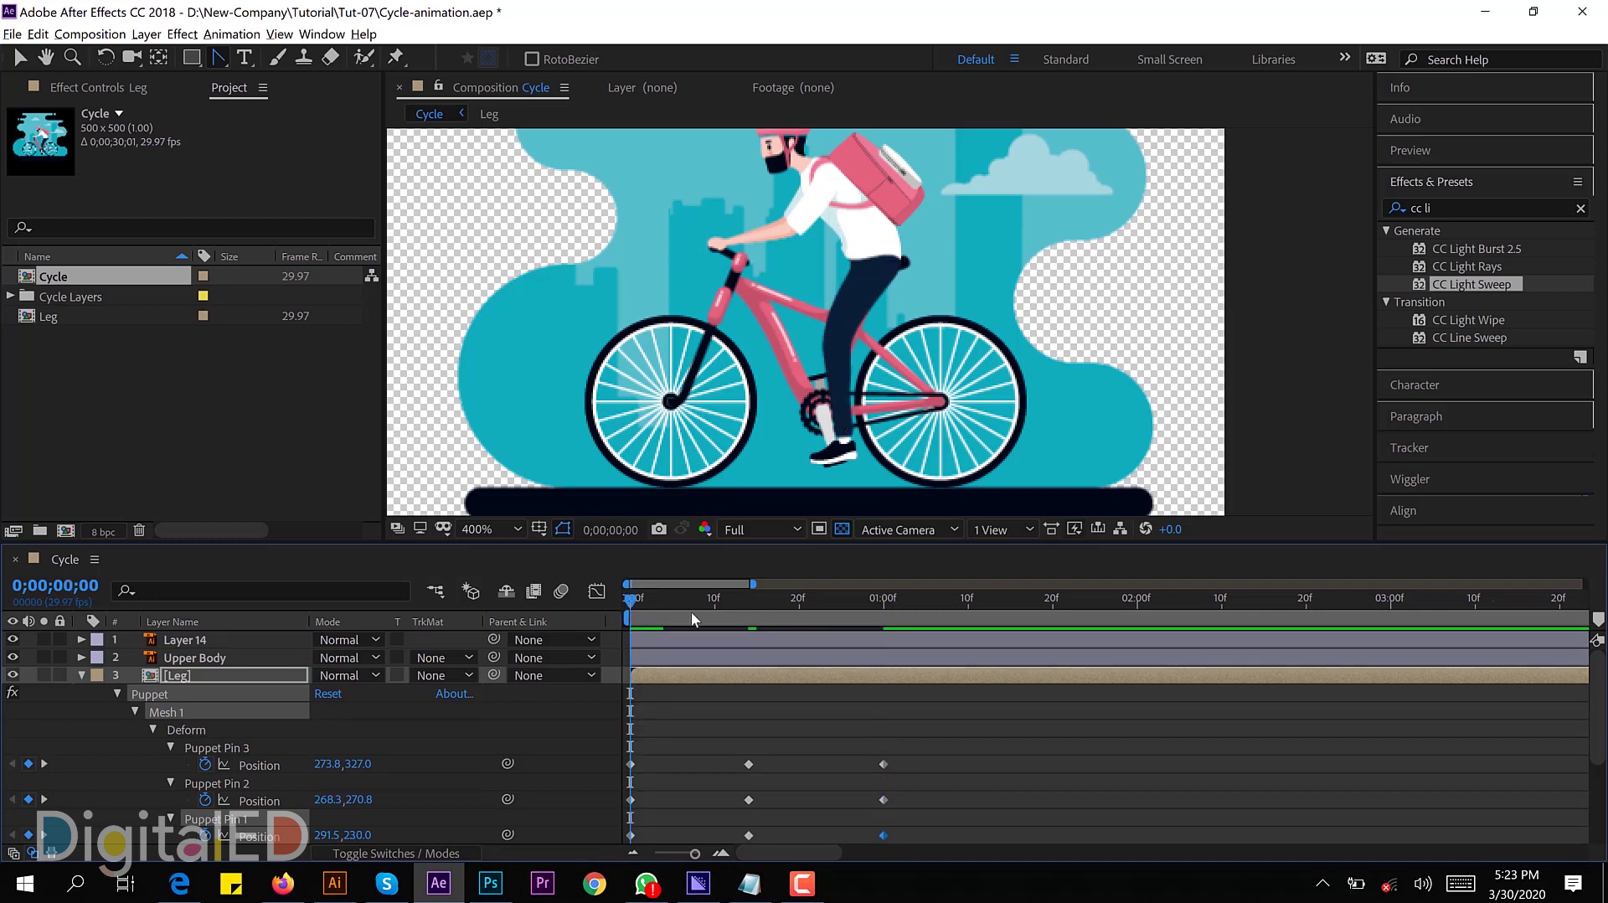
key(space)
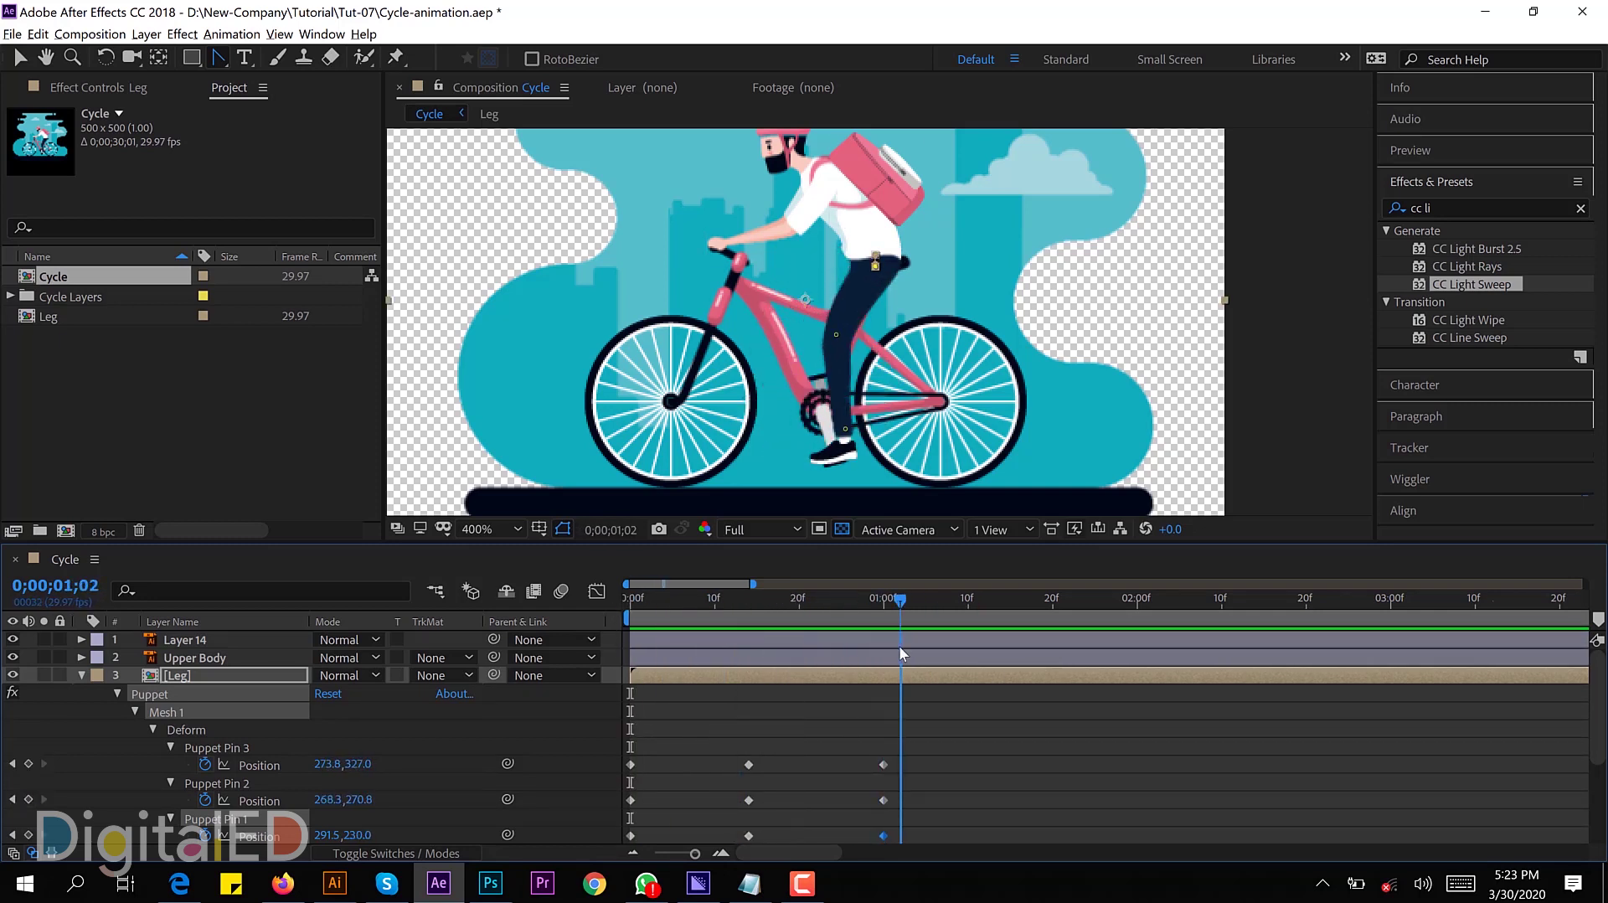
key(space)
Step: Re-expand the Leg layer's Puppet Mesh 1 to reveal the pin properties
click(82, 675)
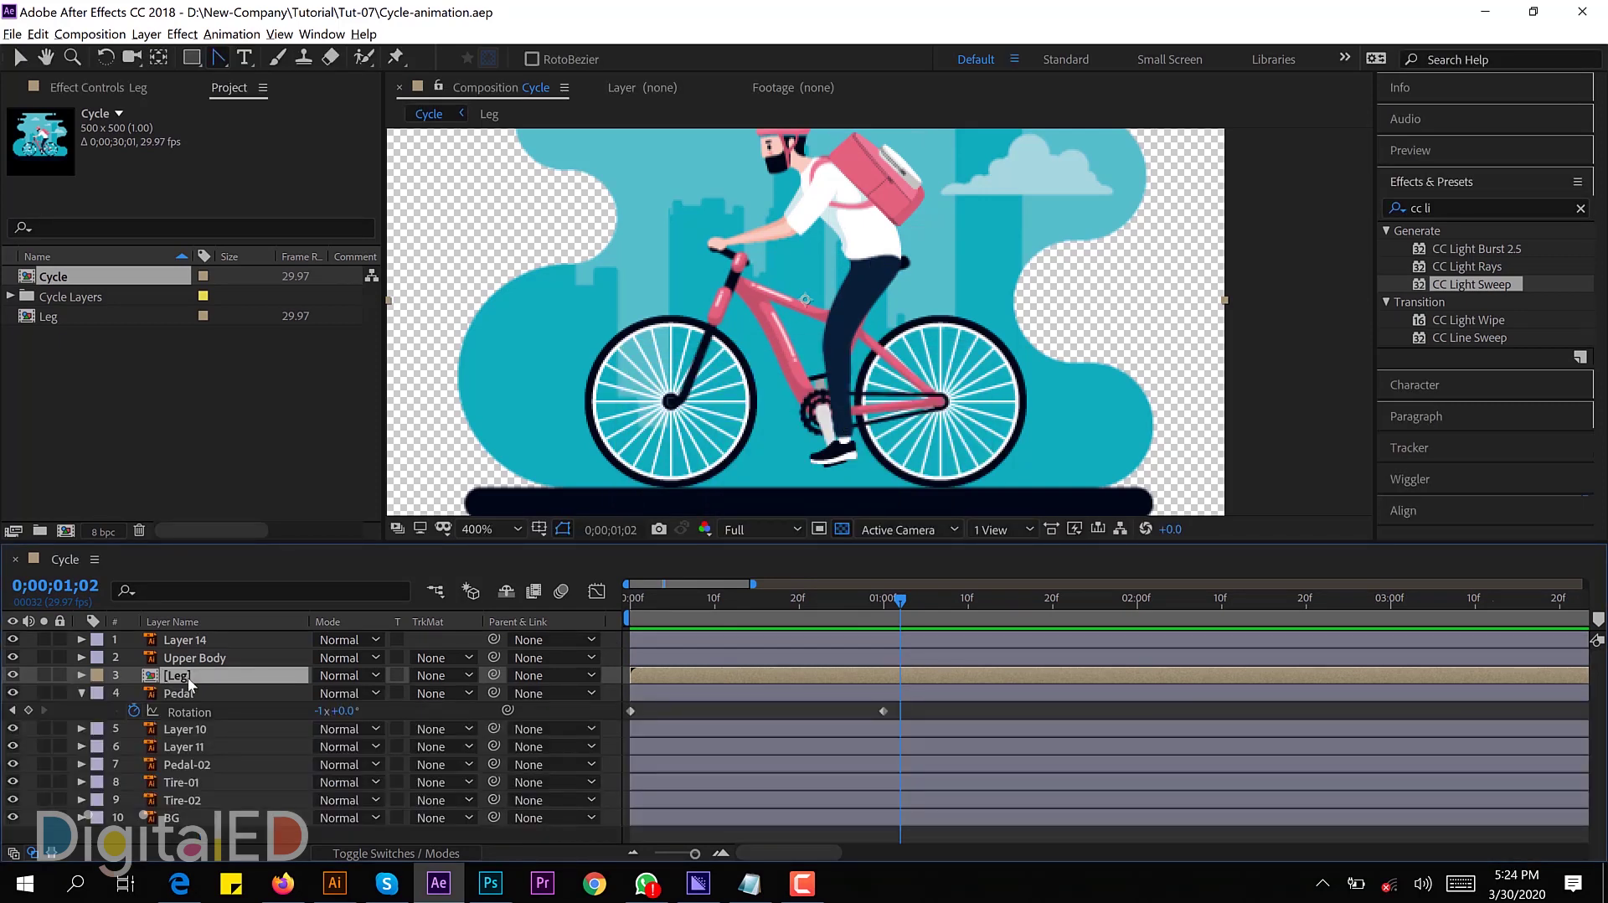
click(803, 883)
click(1542, 829)
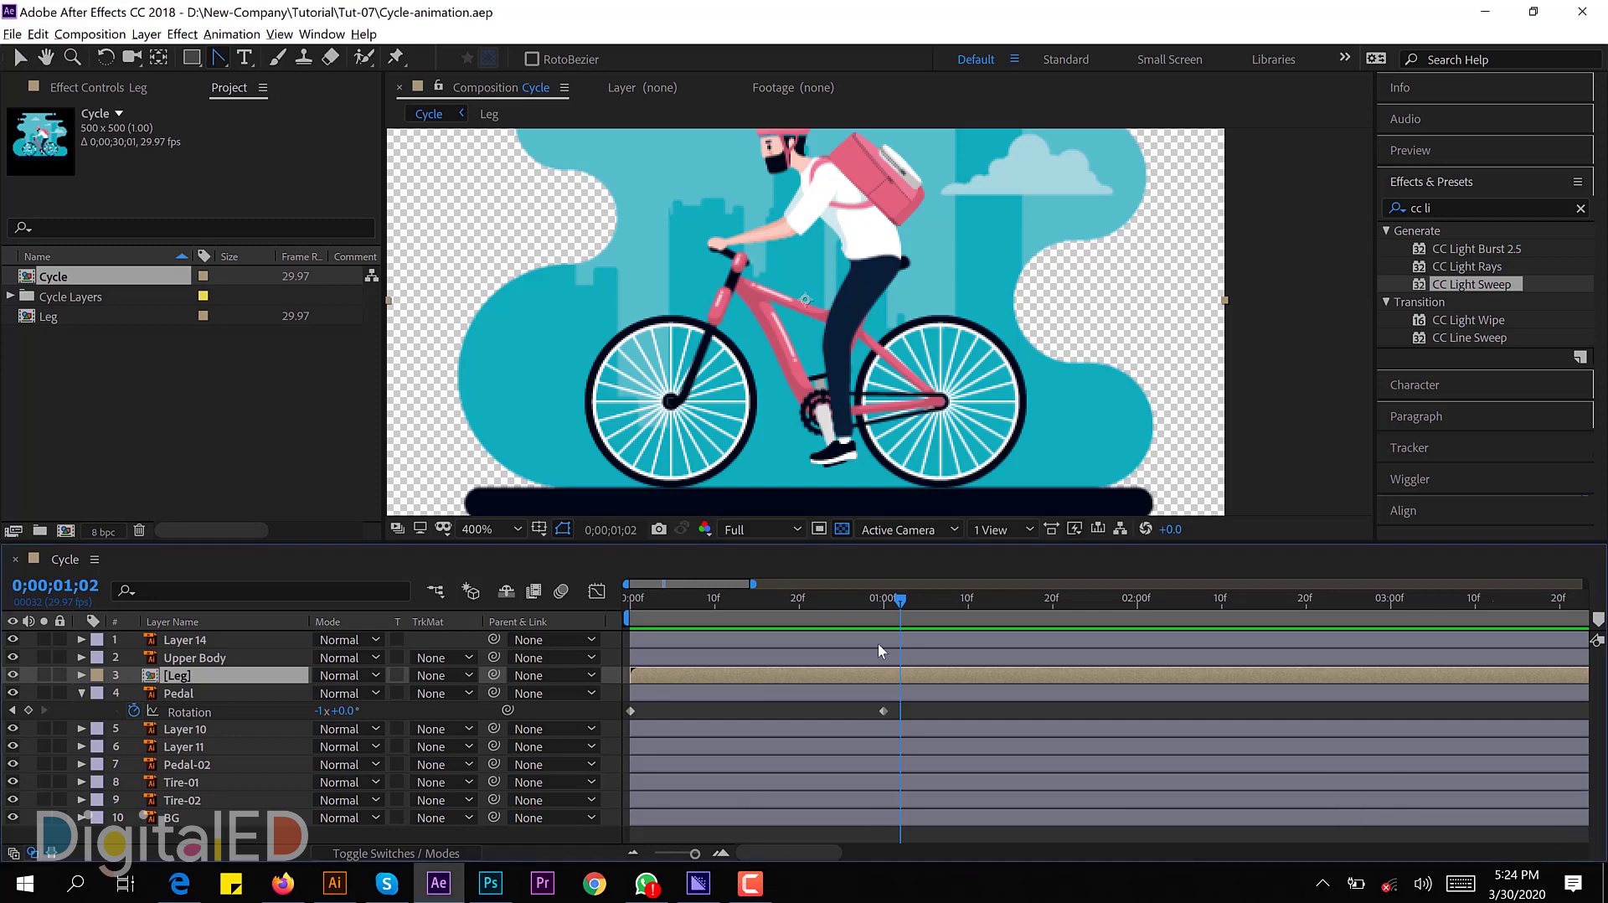
click(134, 710)
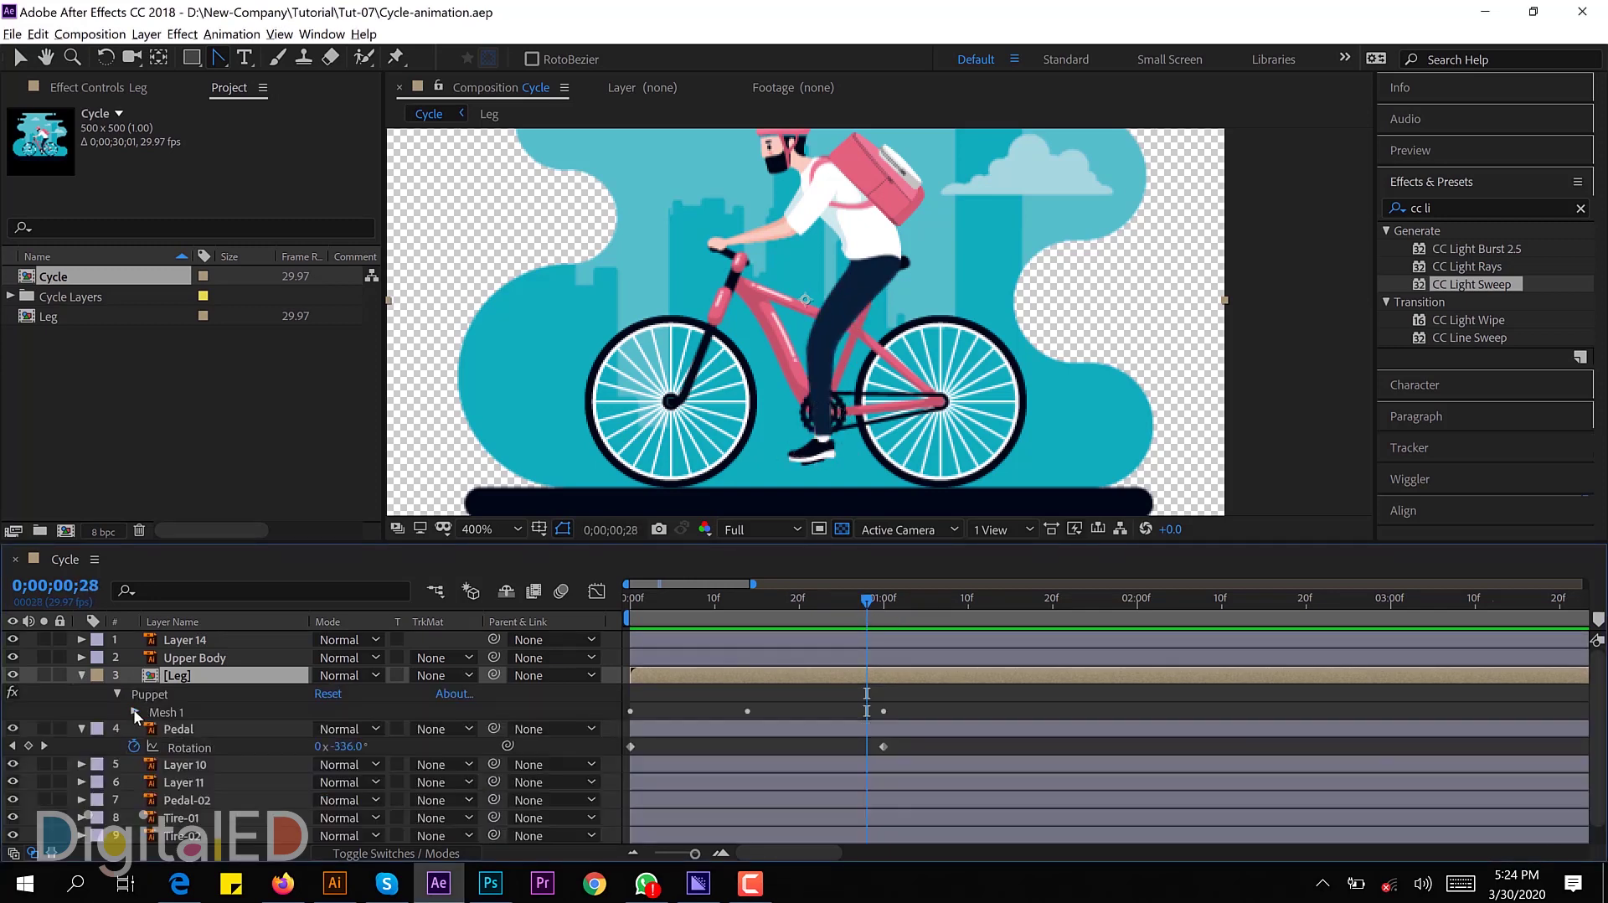
click(134, 708)
scroll(167, 704, down, 3)
Step: Add a loopOut("Cycle") expression to Puppet Pin 3's Position, capitalising 'Cycle'
alt+click(205, 711)
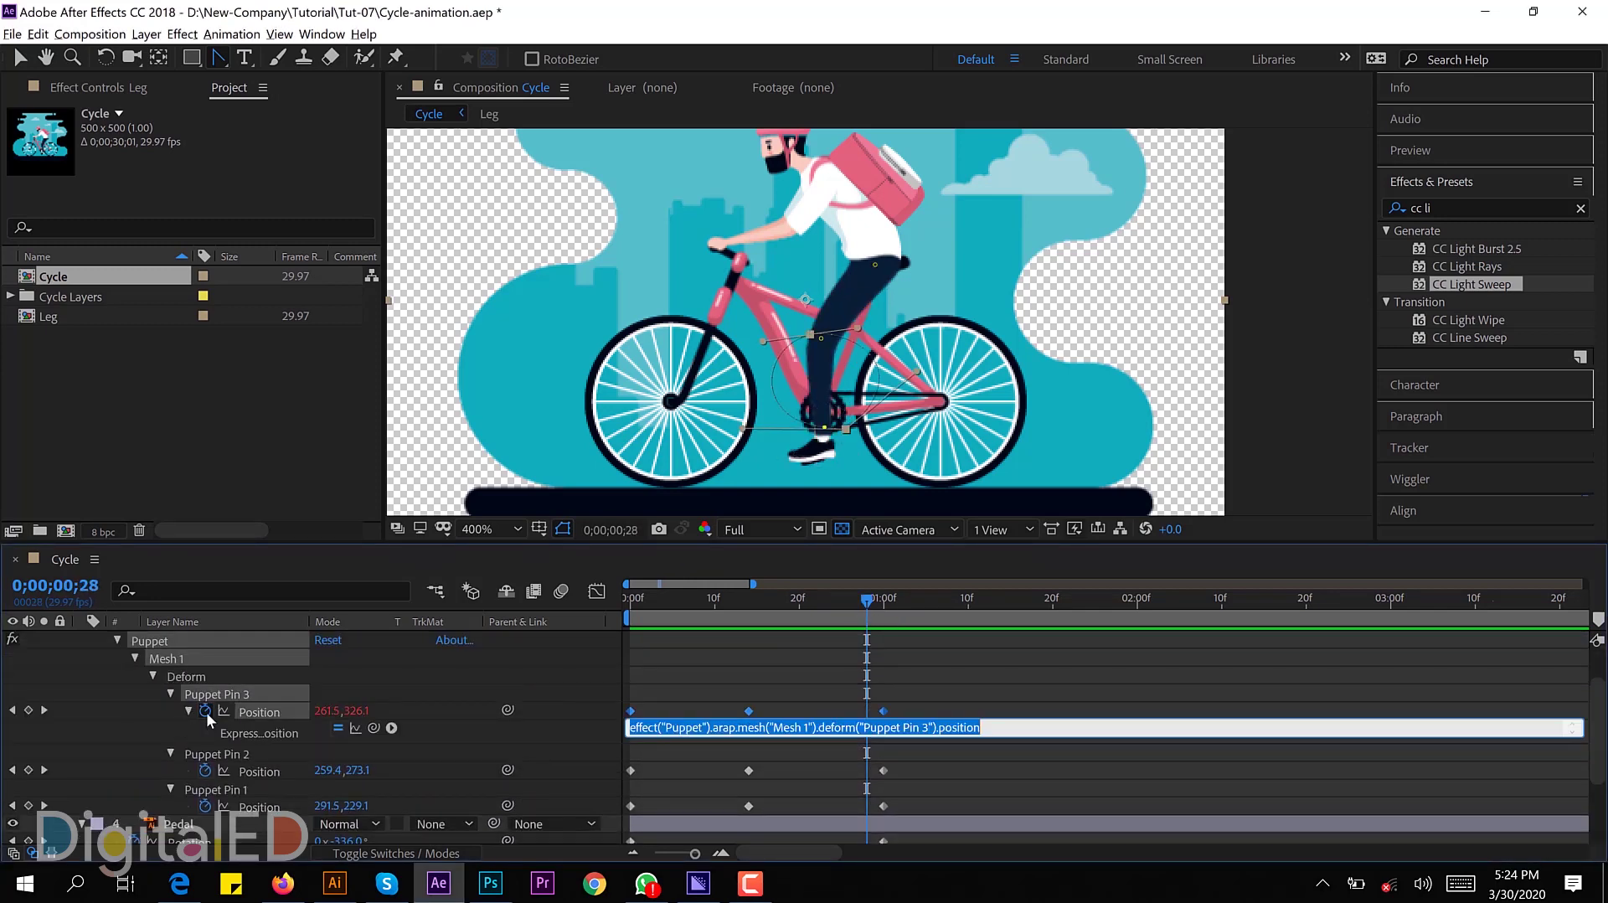
text(le"))
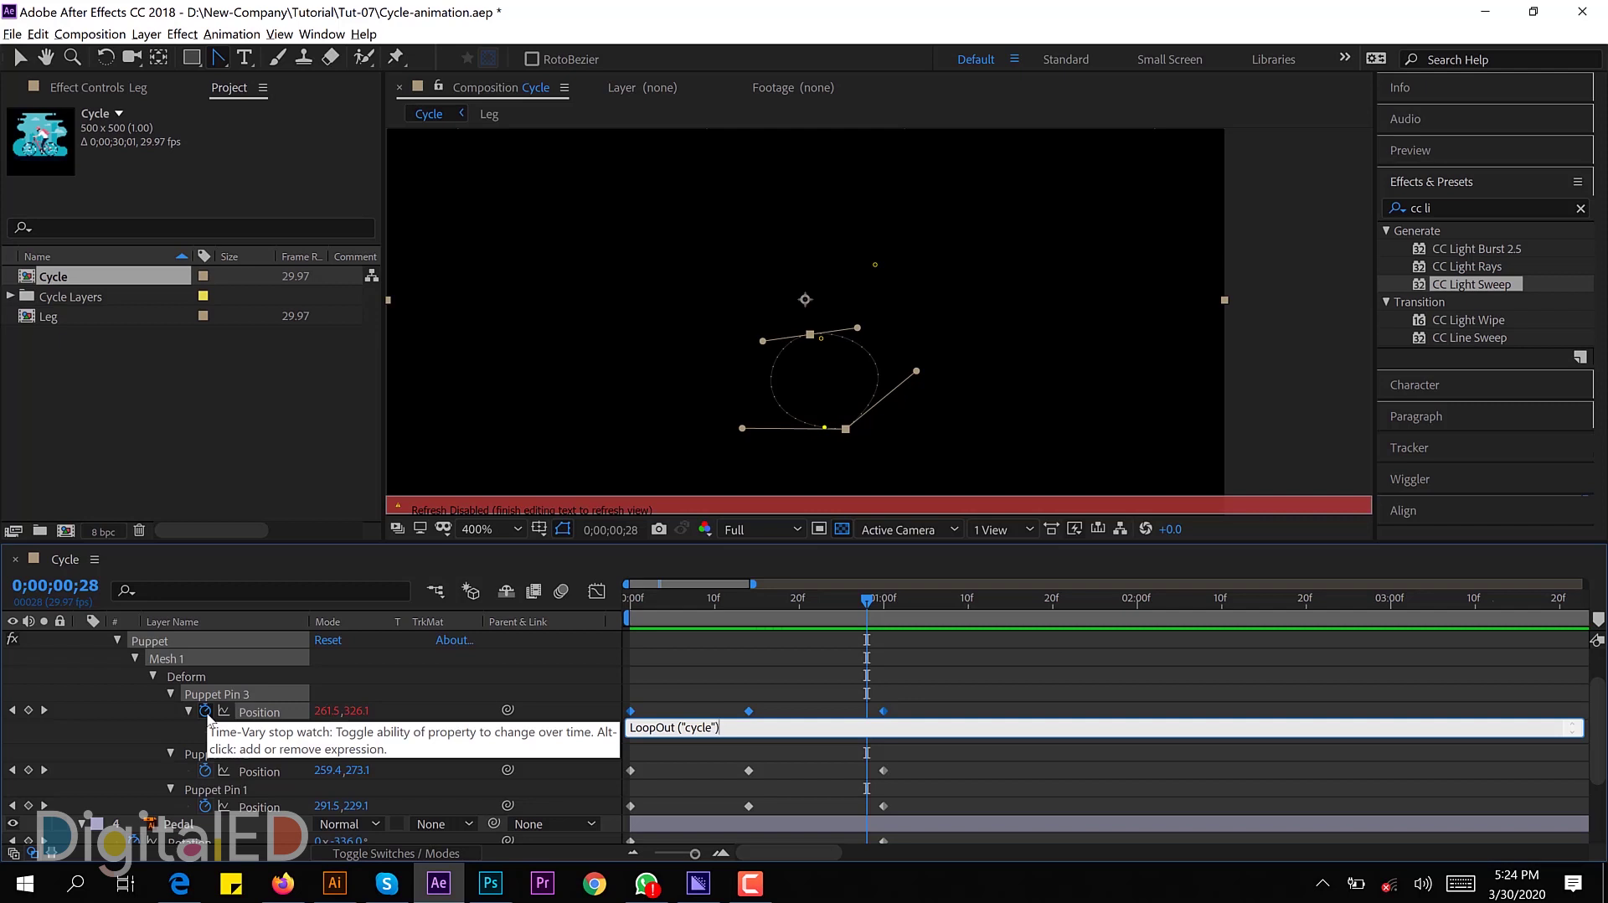
key(KP_Enter)
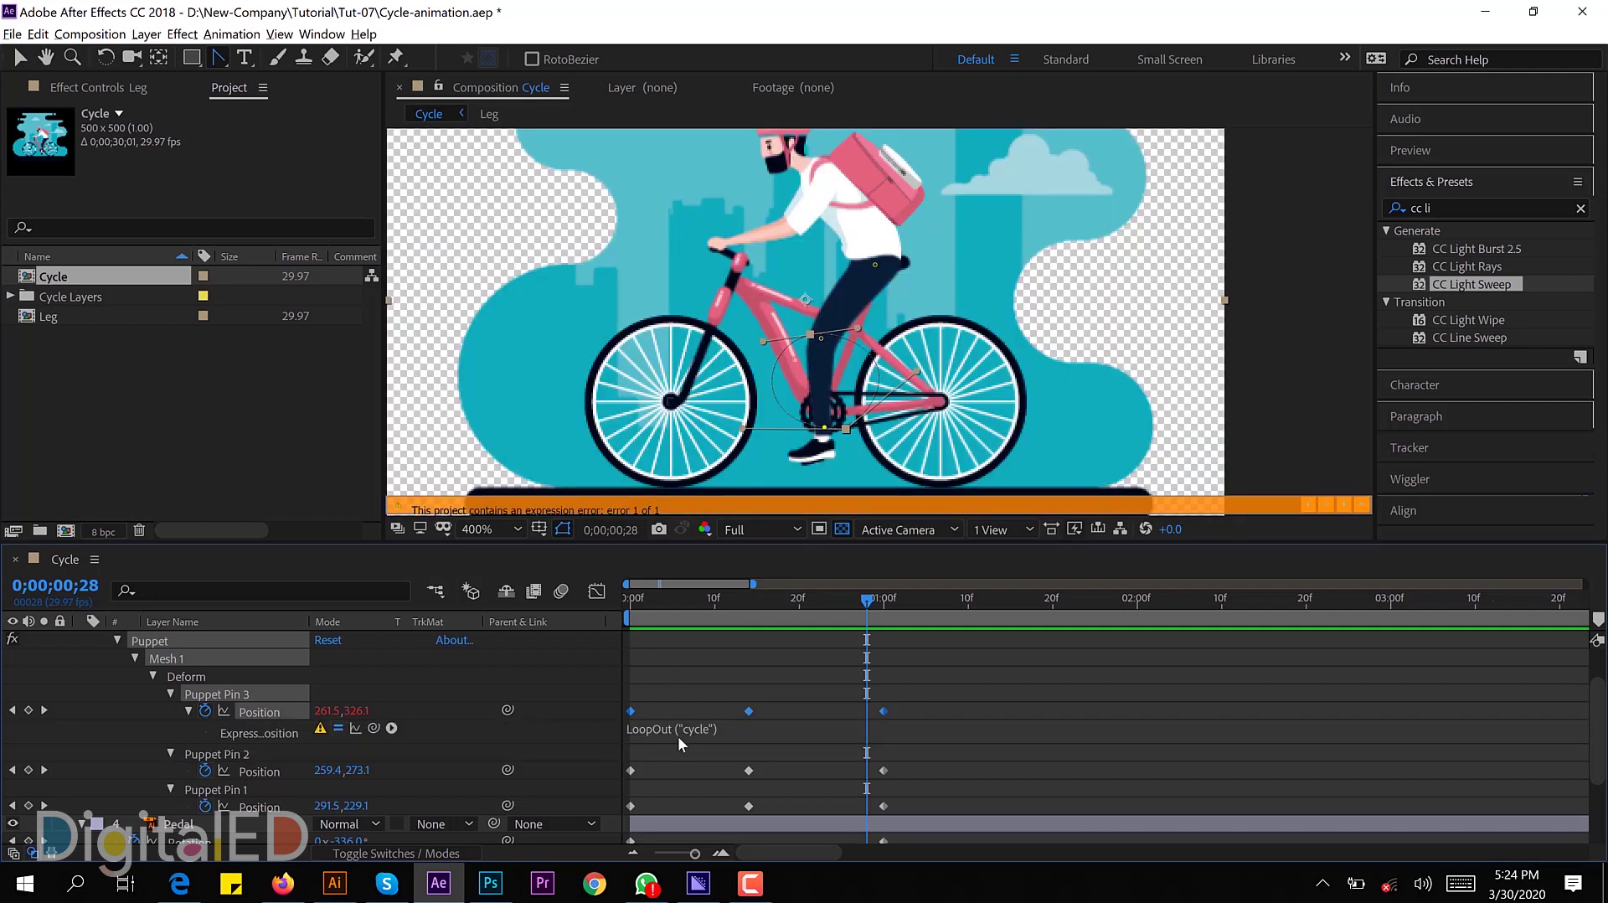
click(677, 735)
click(688, 728)
key(BackSpace)
text(C)
key(KP_Enter)
Step: Correct 'LoopOut' to lowercase 'loopOut' and commit the Pin 3 expression
drag(714, 600, 640, 599)
click(640, 600)
click(746, 729)
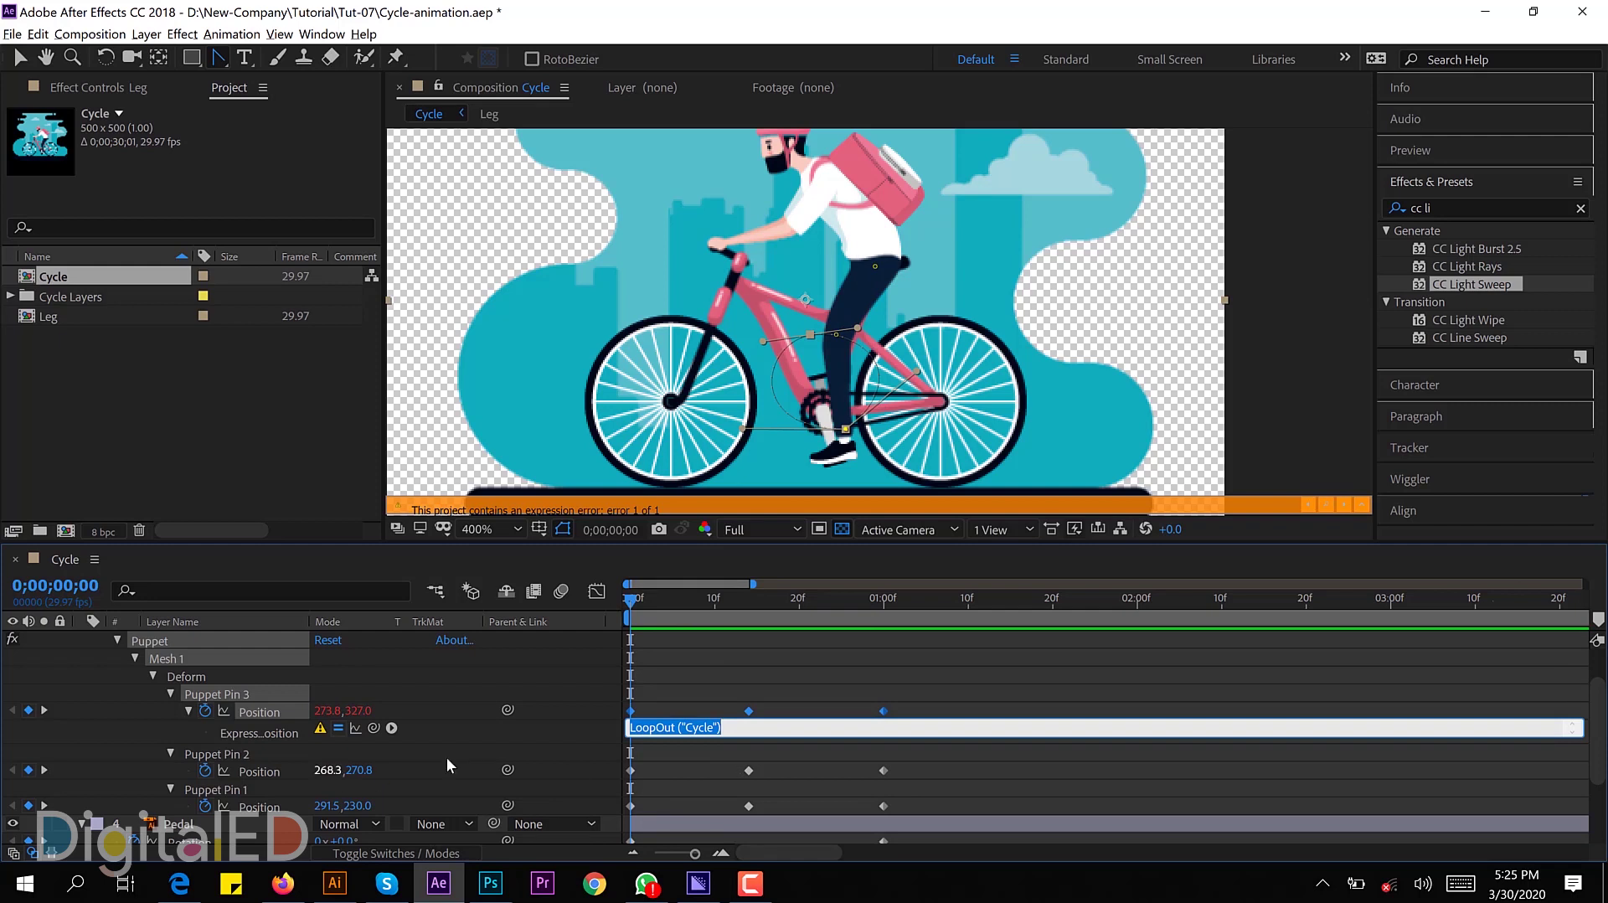
key(Home)
key(Delete)
text(l)
key(KP_Enter)
click(756, 728)
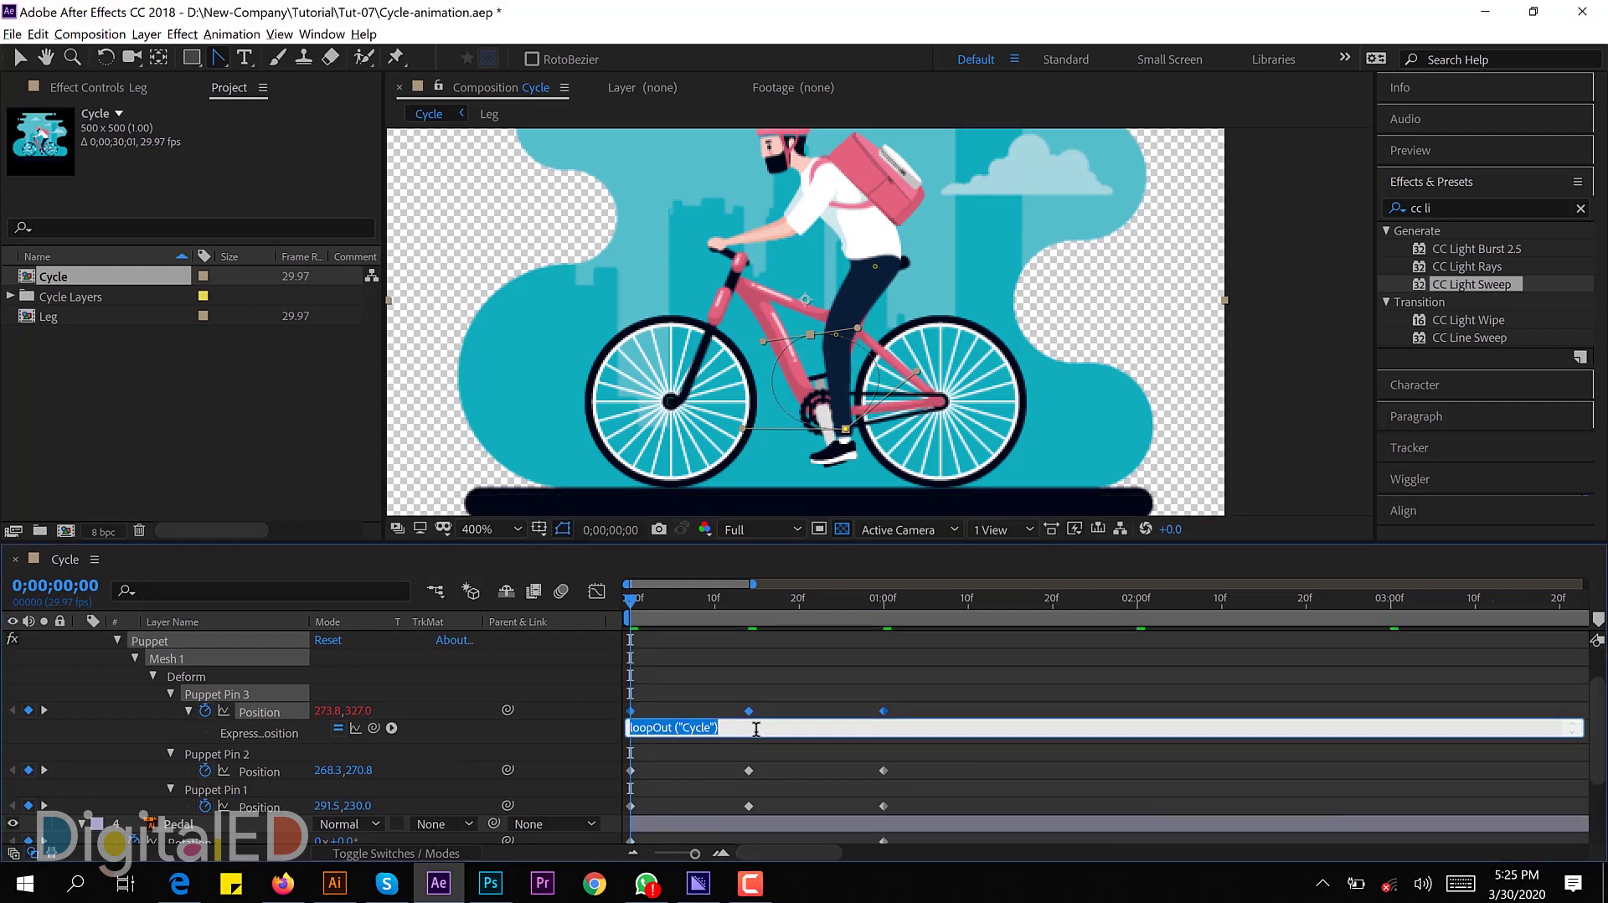
click(383, 786)
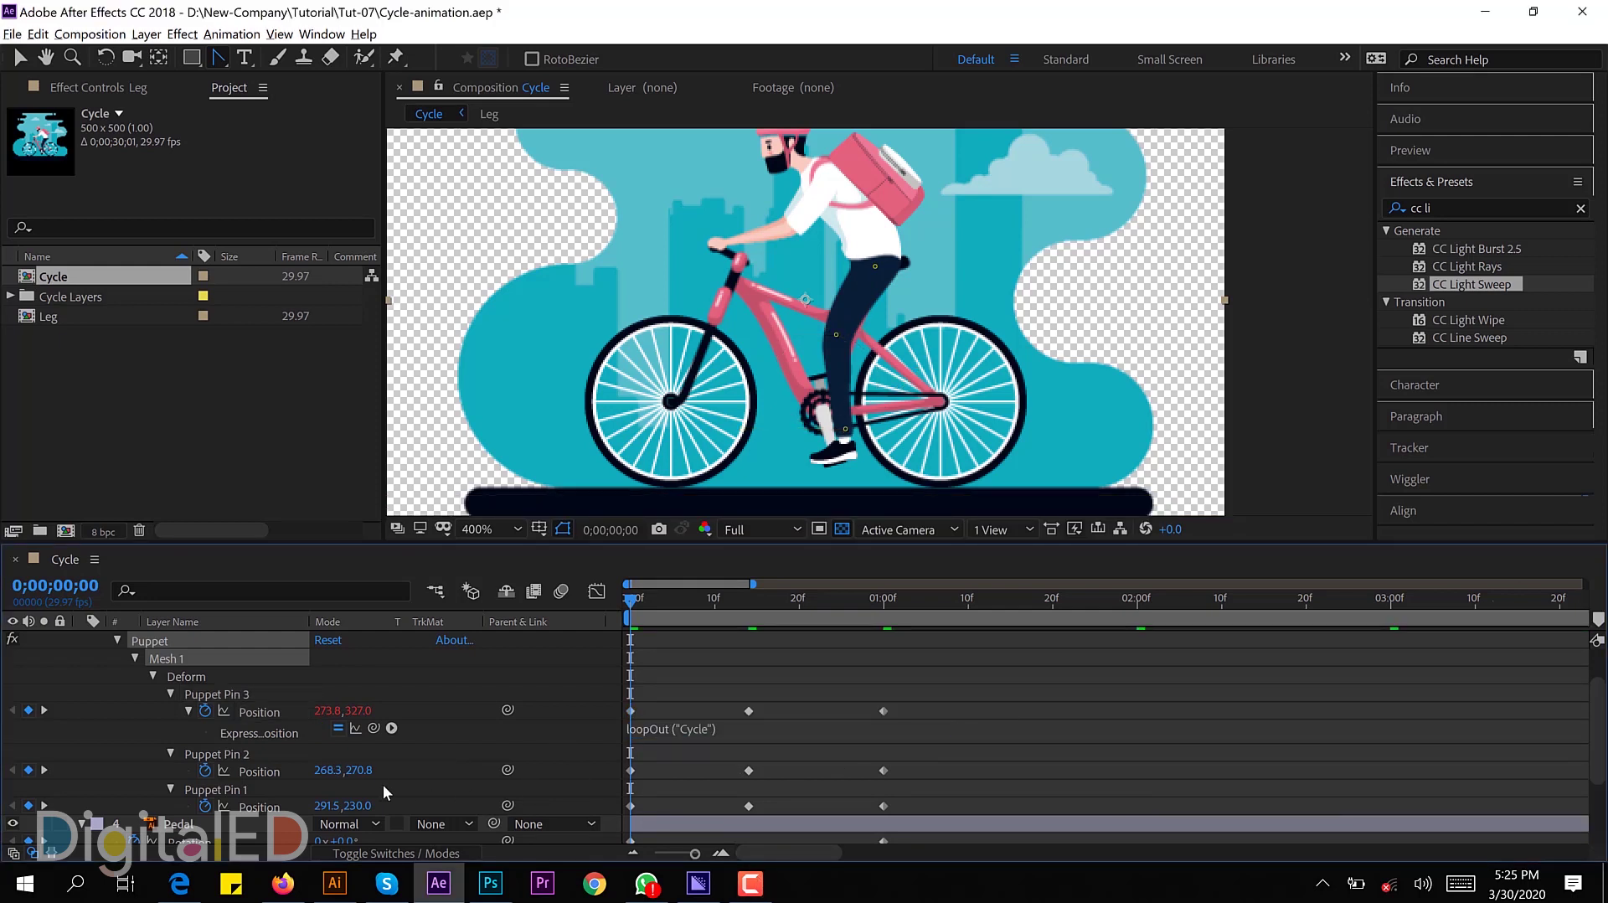
Step: Paste the loopOut("Cycle") expression onto Puppet Pins 2 and 1, then preview the looping leg
text(loopOut ("Cycle"))
click(248, 784)
scroll(248, 784, down, 2)
alt+click(205, 776)
text(loopOut ("Cycle"))
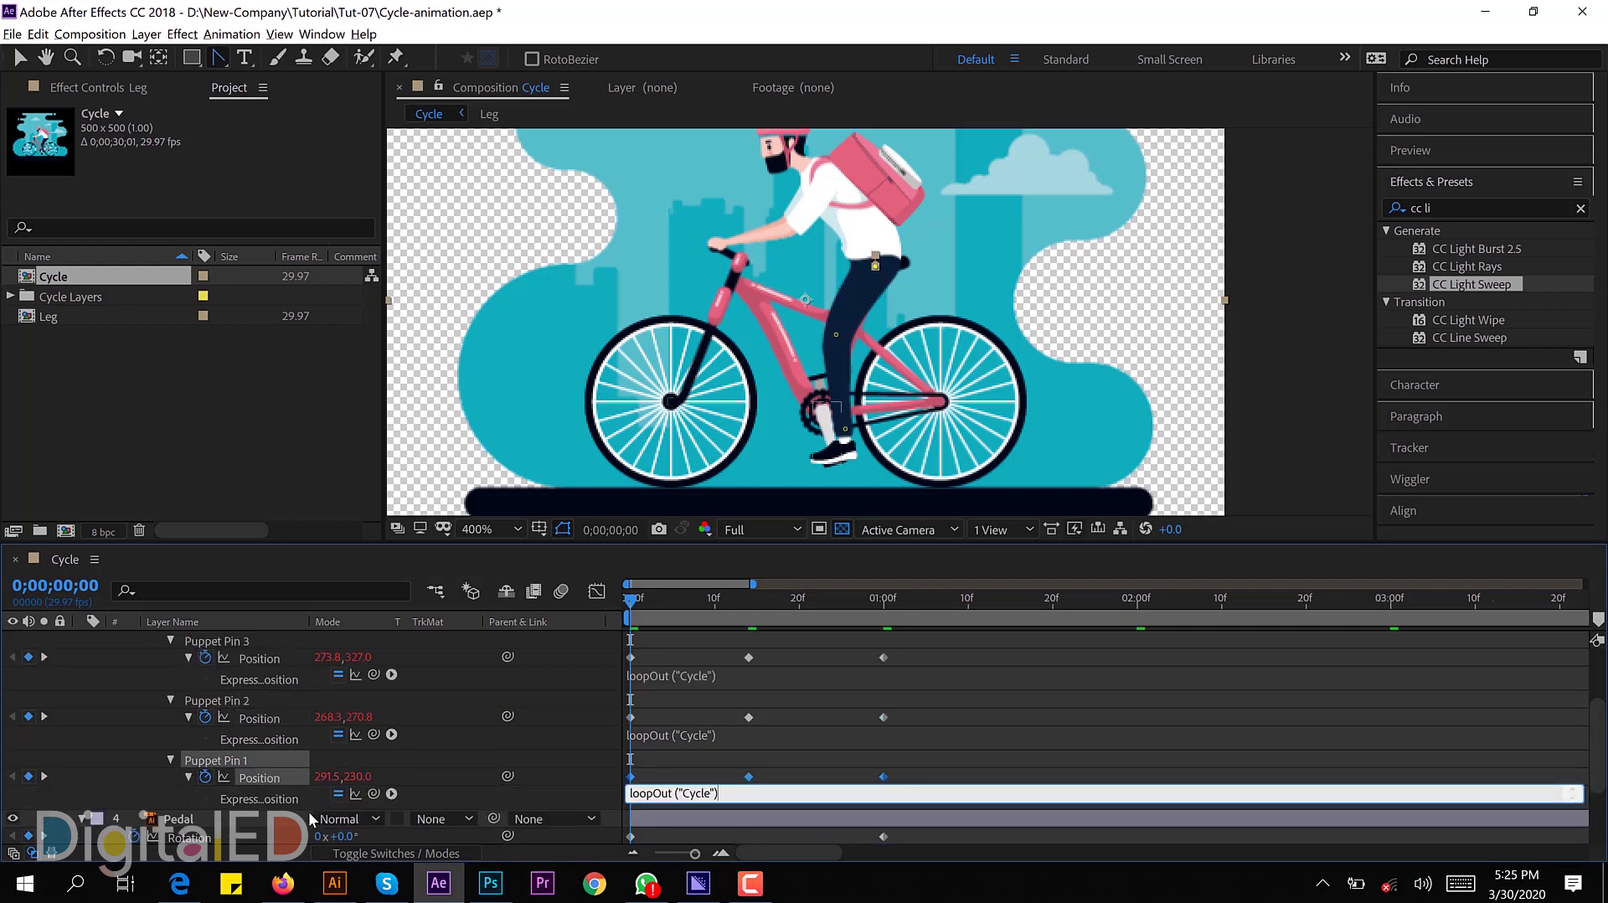
key(KP_Enter)
scroll(946, 264, down, 2)
key(space)
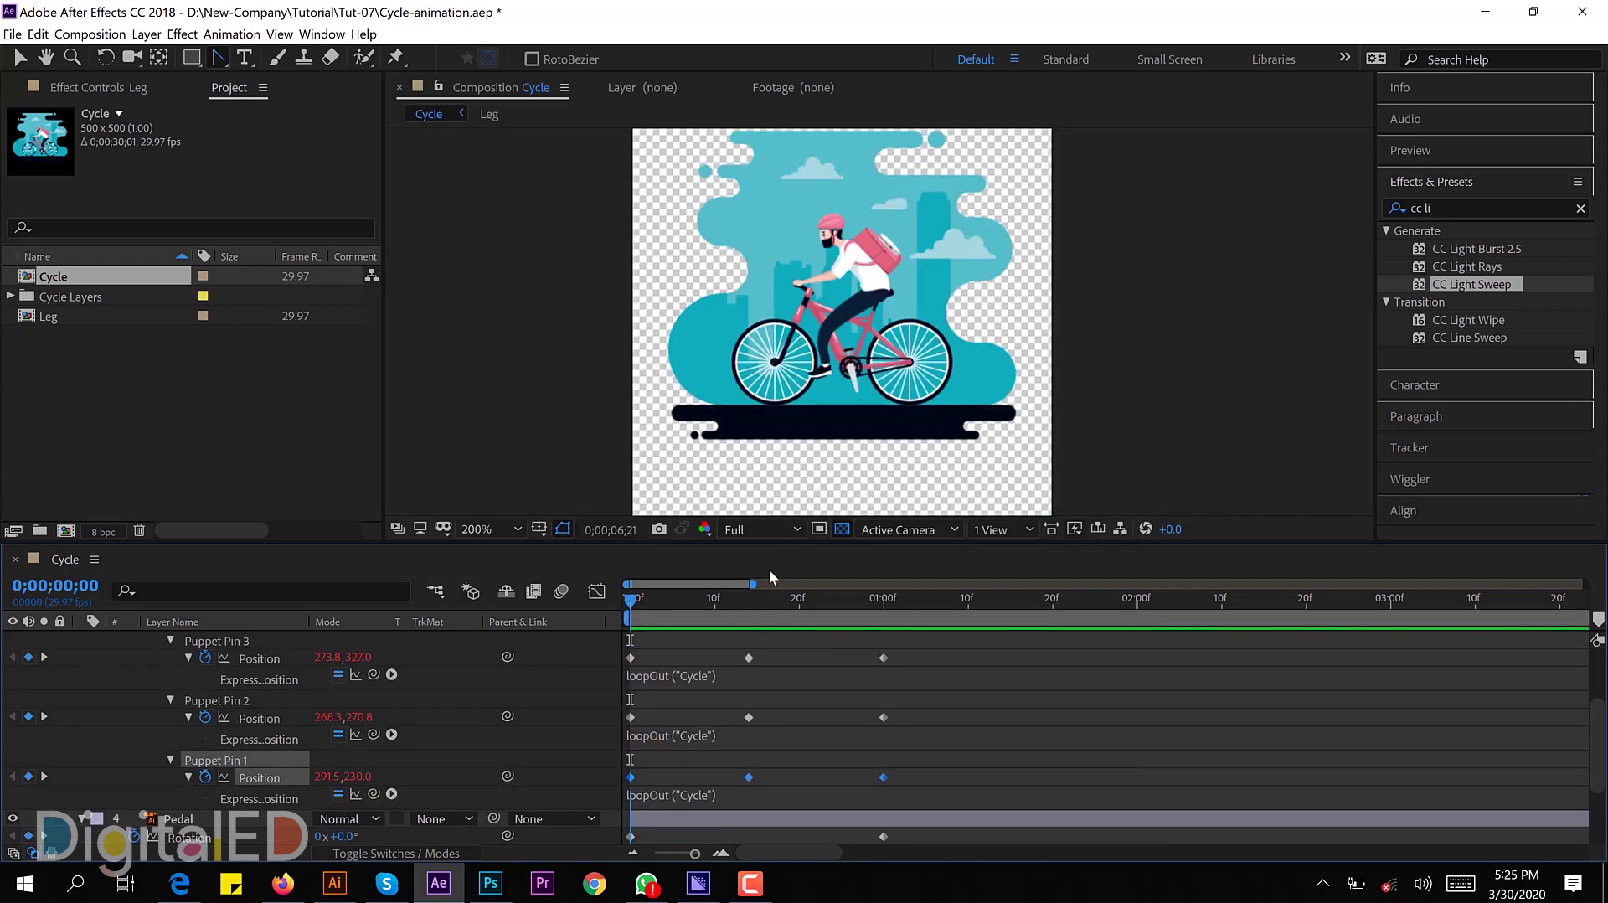
Step: Paste a loopOut("Cycle") expression onto the Pedal layer's Rotation and preview the pedal looping
key(space)
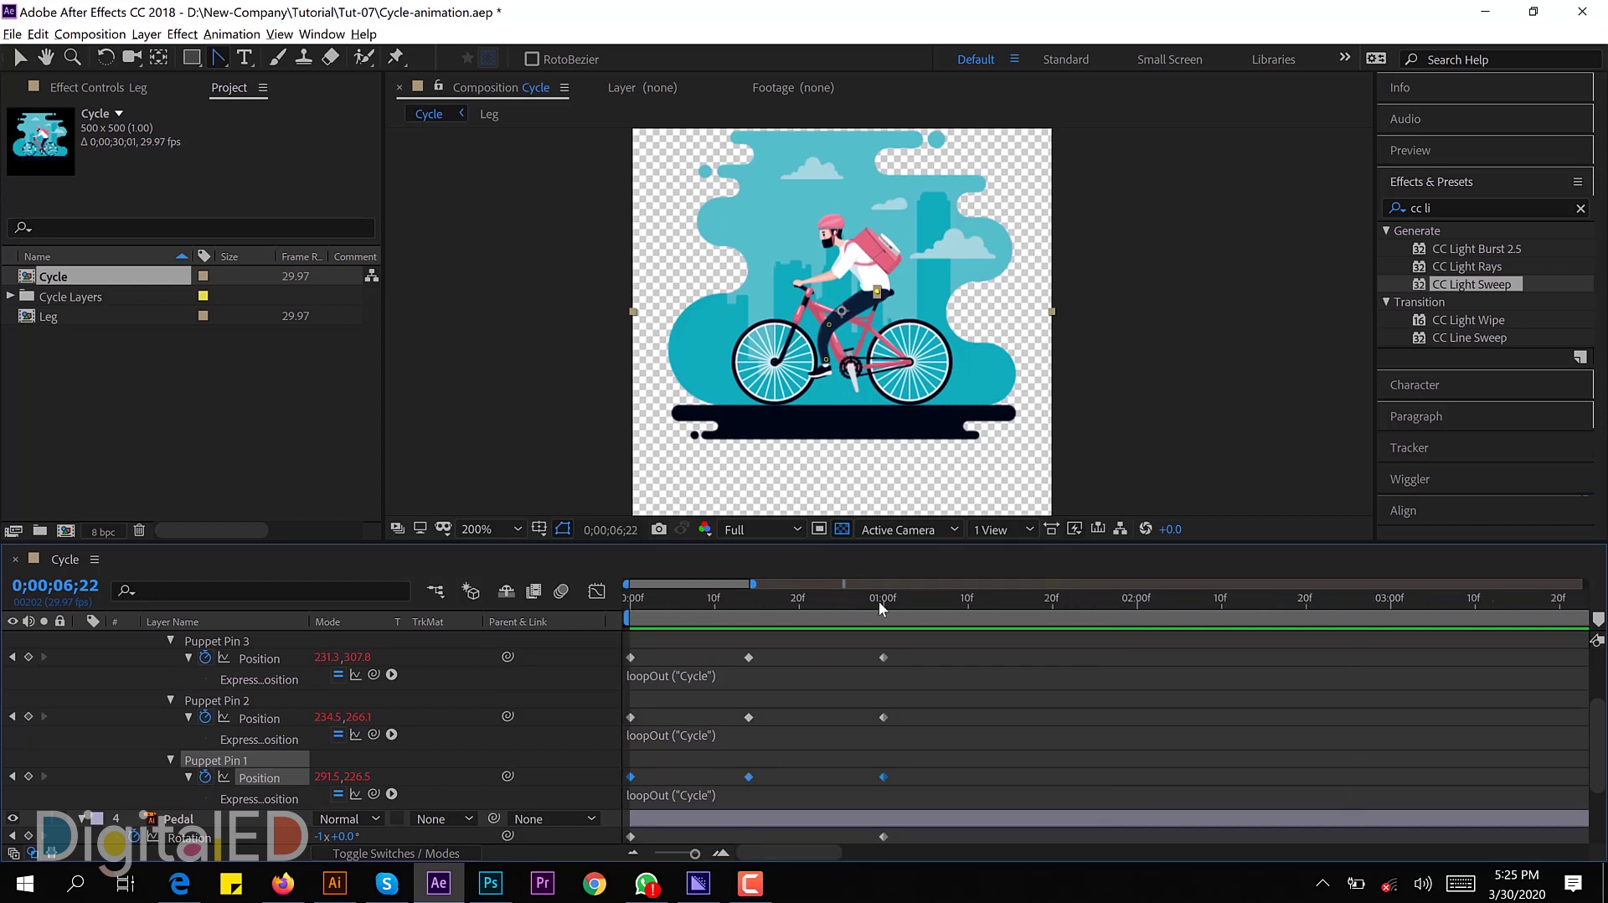
click(882, 601)
click(172, 836)
text(loopOut ("Cycle"))
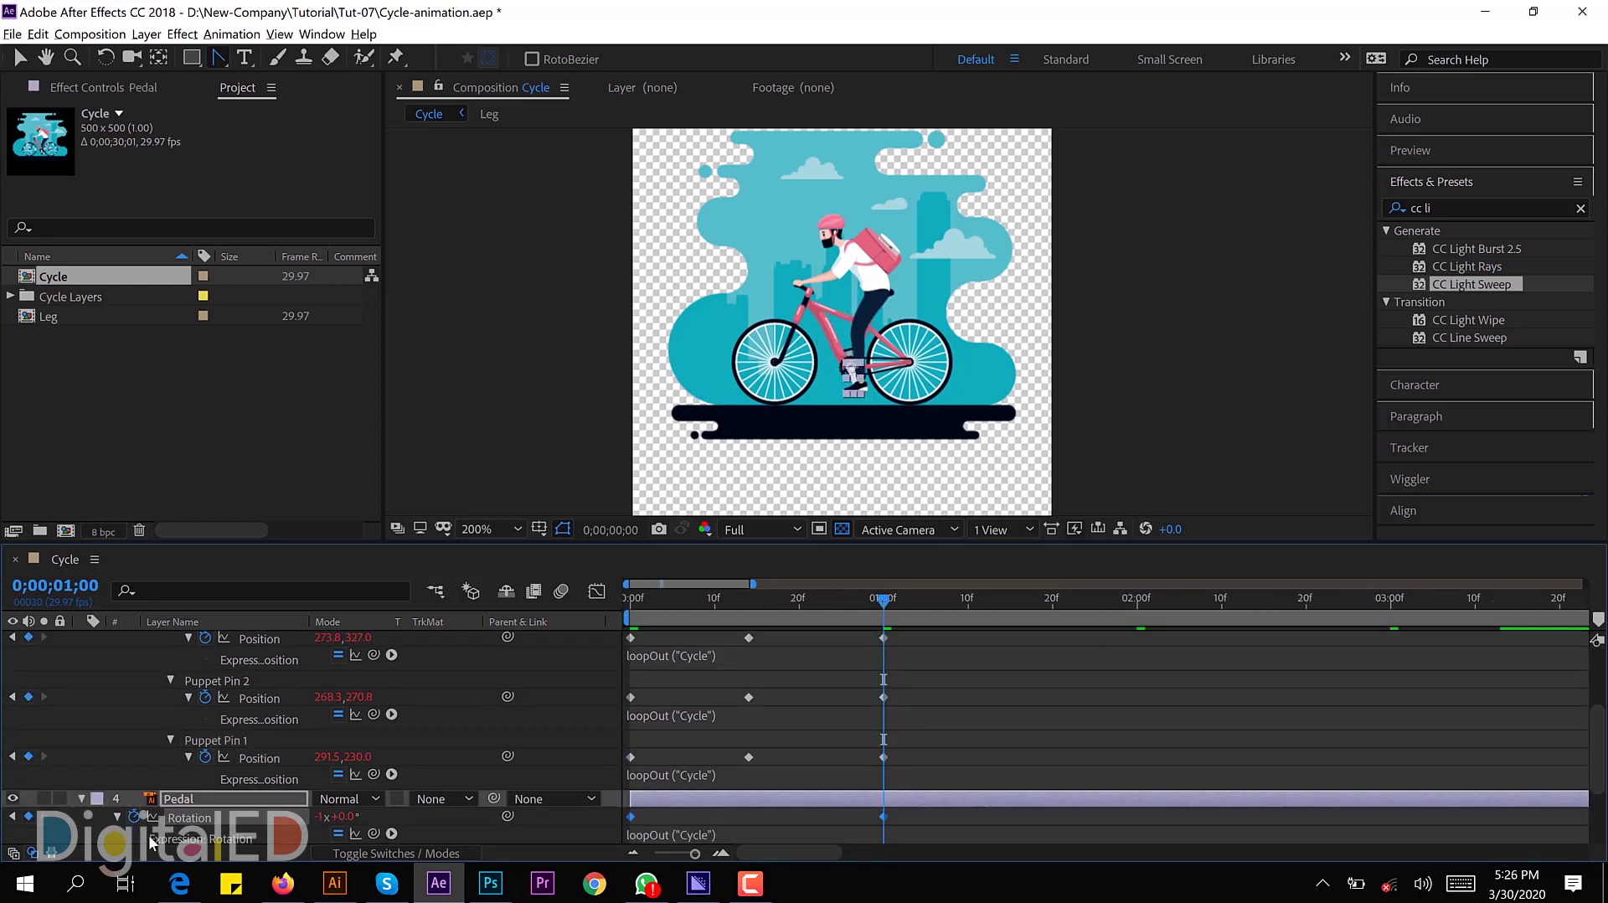
key(space)
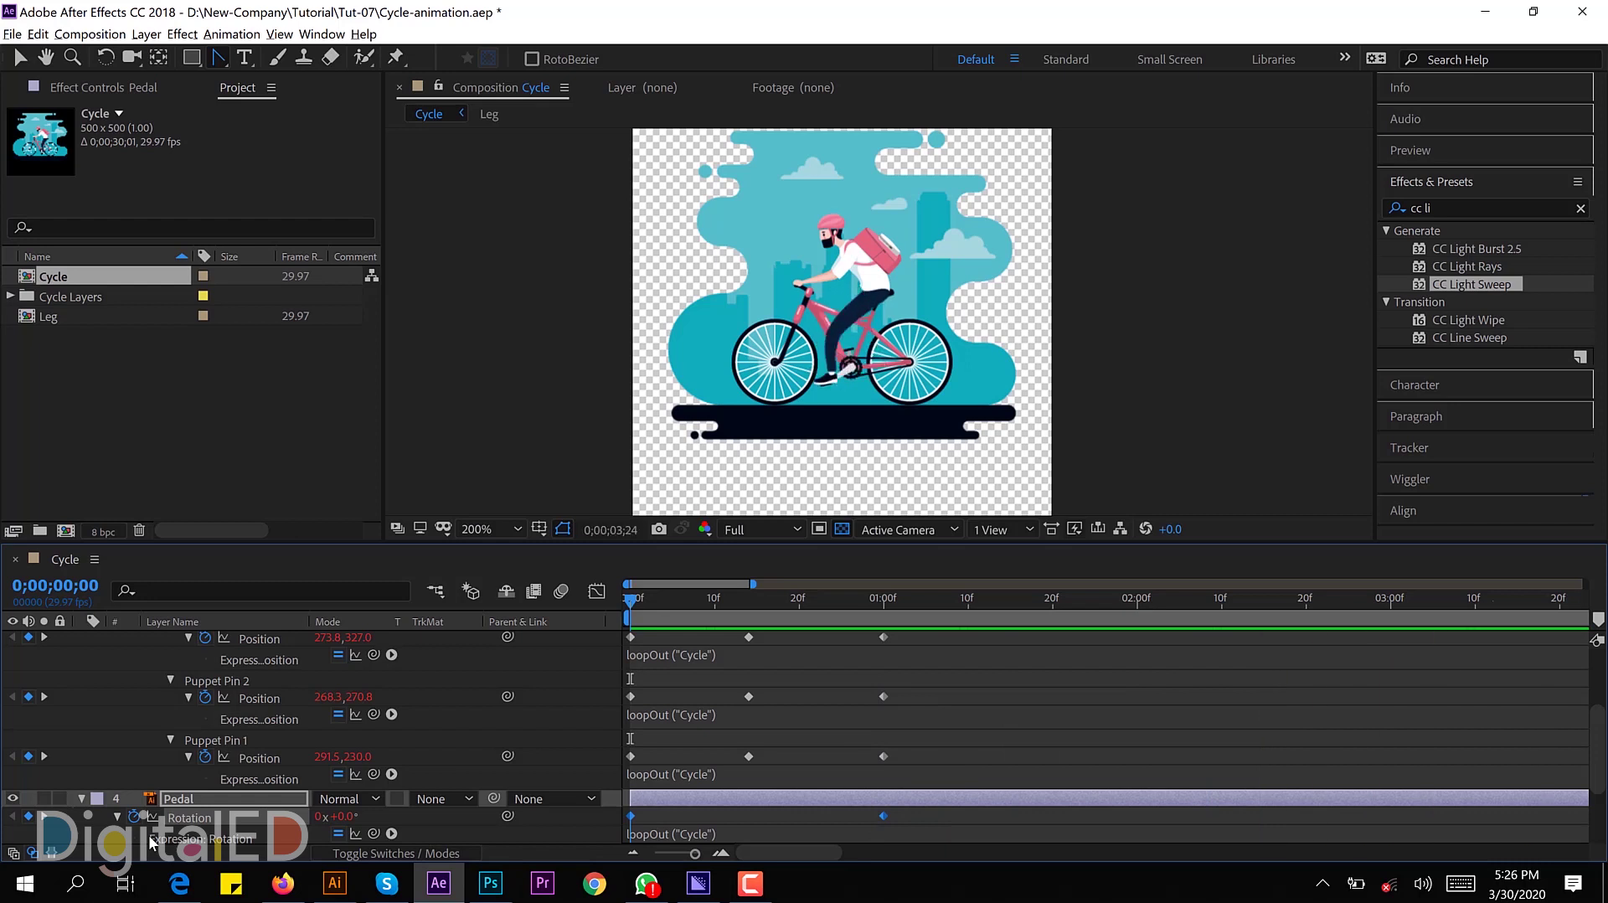
key(space)
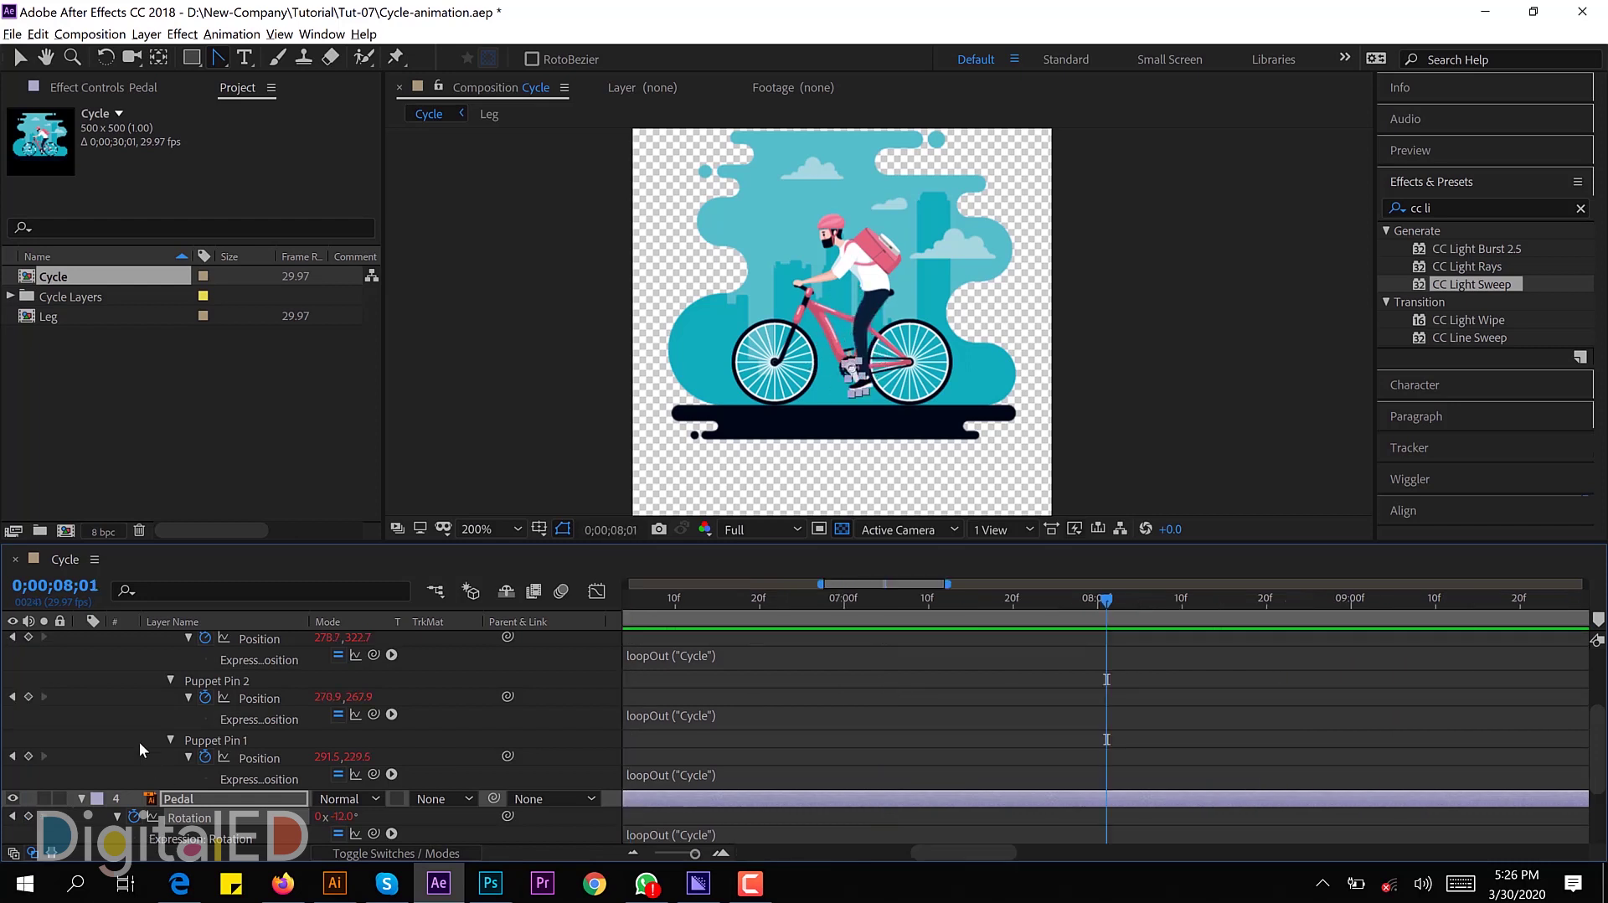
click(139, 741)
Step: Check that Pedal-02 is unneeded and delete that layer
key(u)
click(191, 695)
ctrl+click(201, 676)
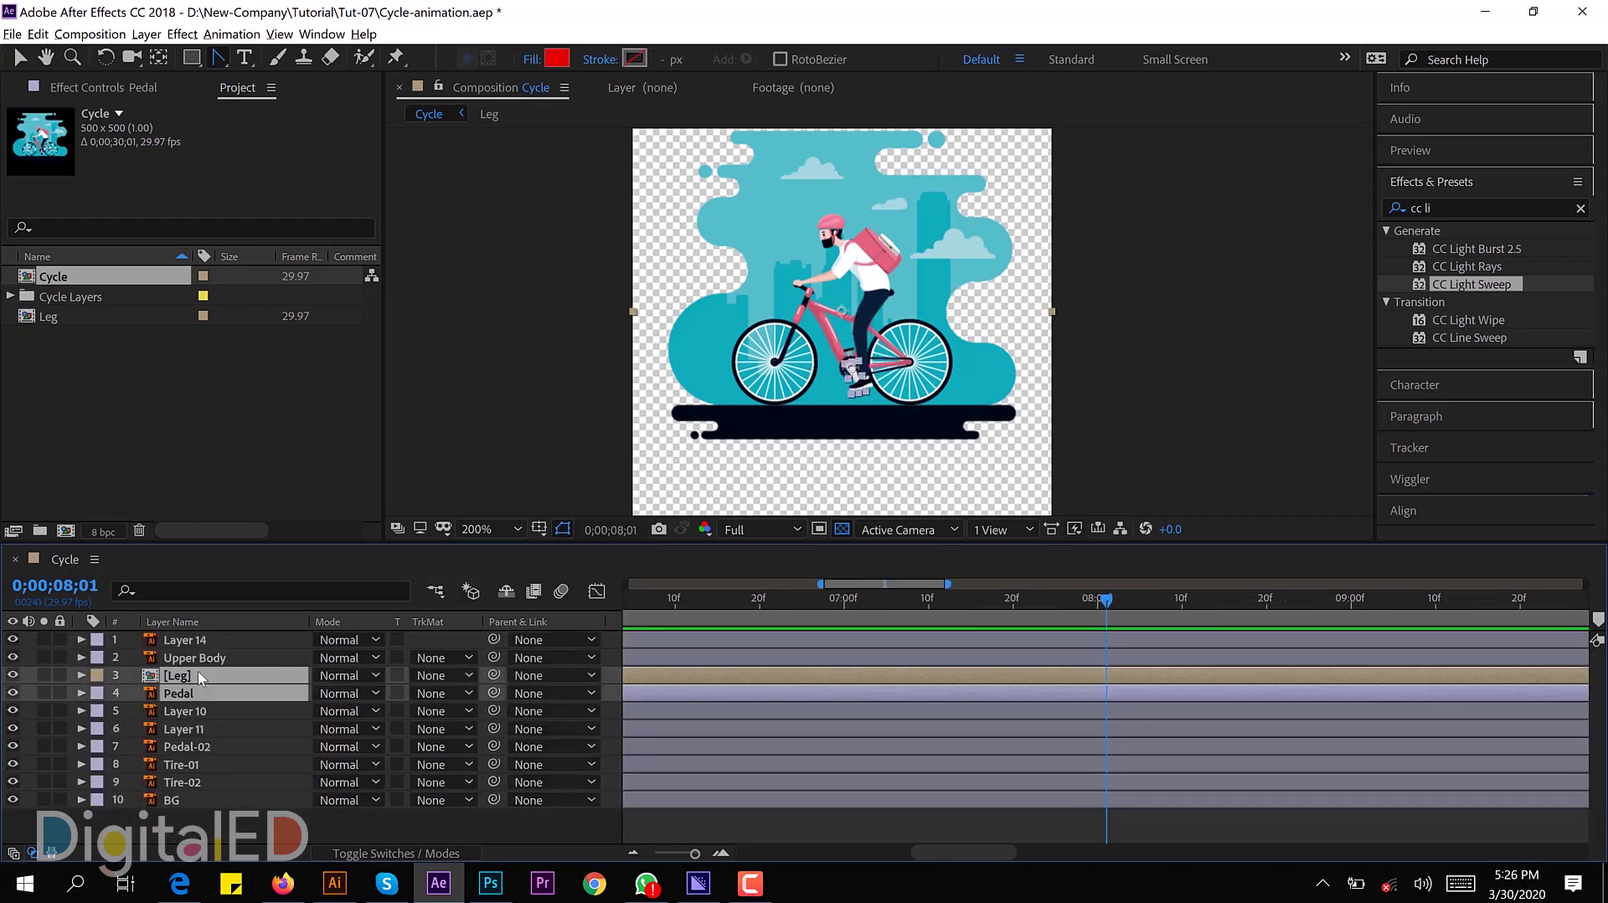
click(193, 814)
click(189, 744)
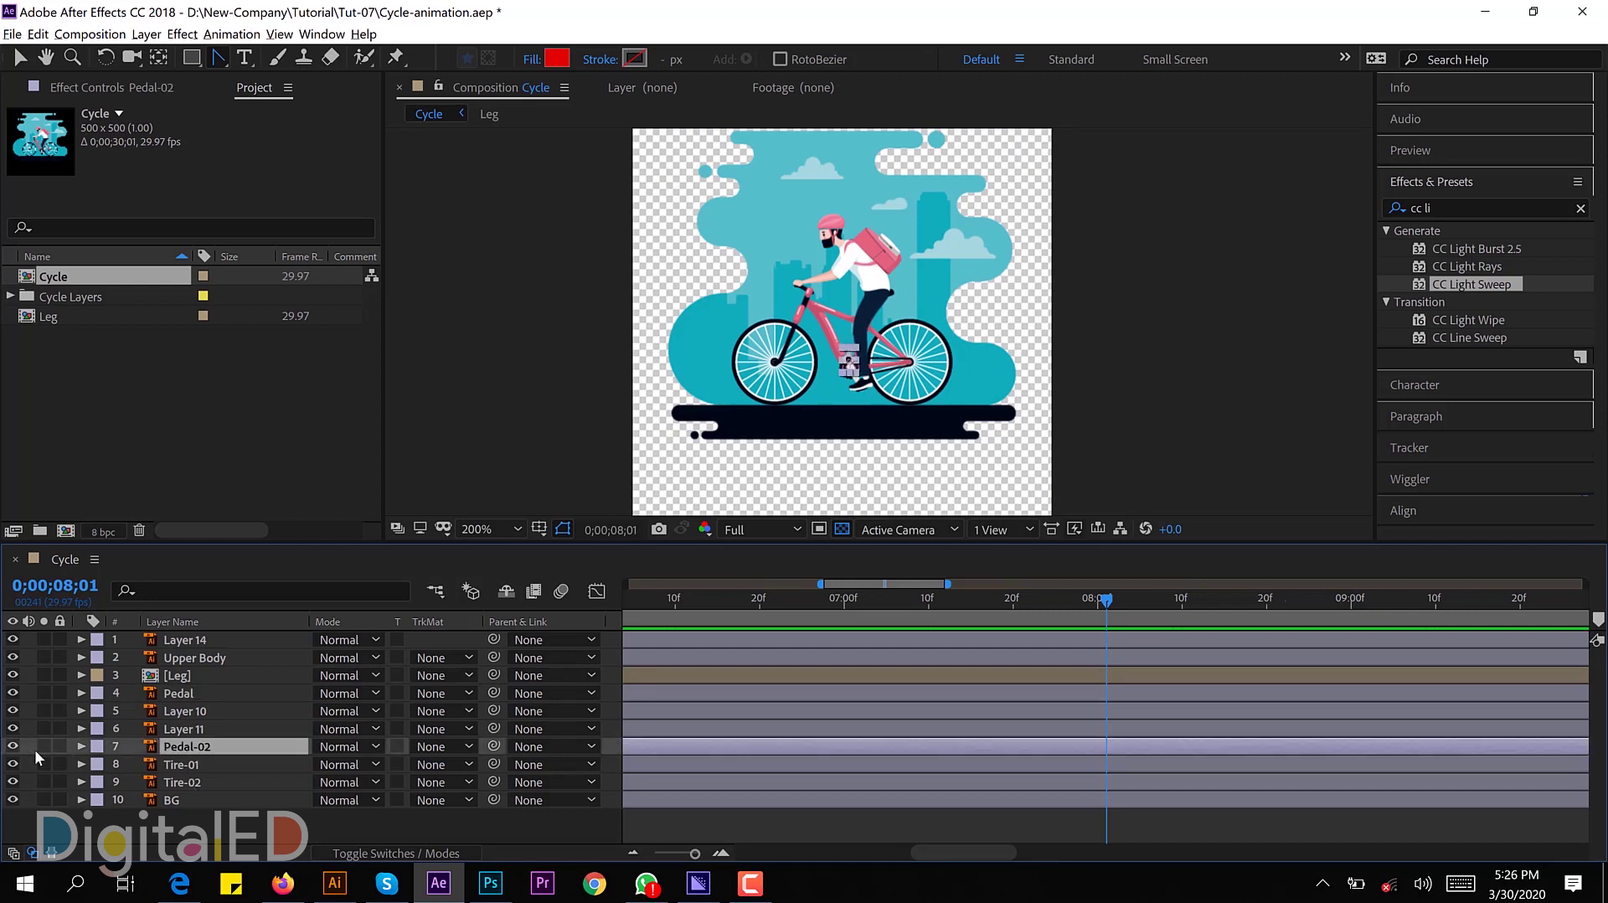
click(13, 746)
key(Delete)
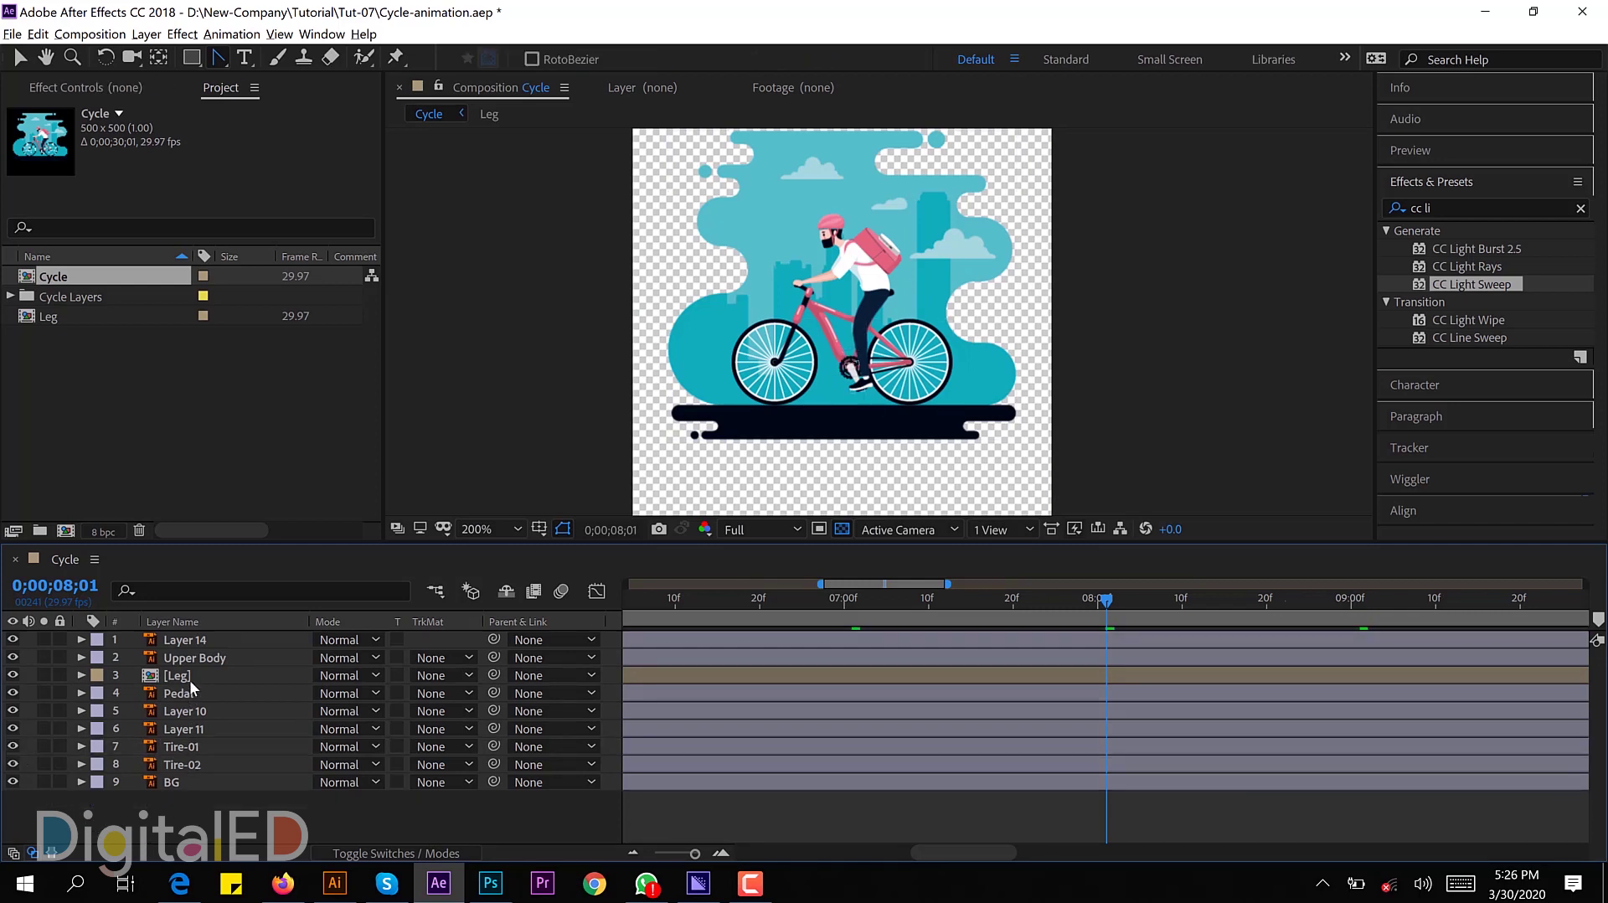
Step: Duplicate the Pedal and Leg layers and move the copies below Layer 11
click(191, 694)
ctrl+click(191, 677)
key(ctrl+d)
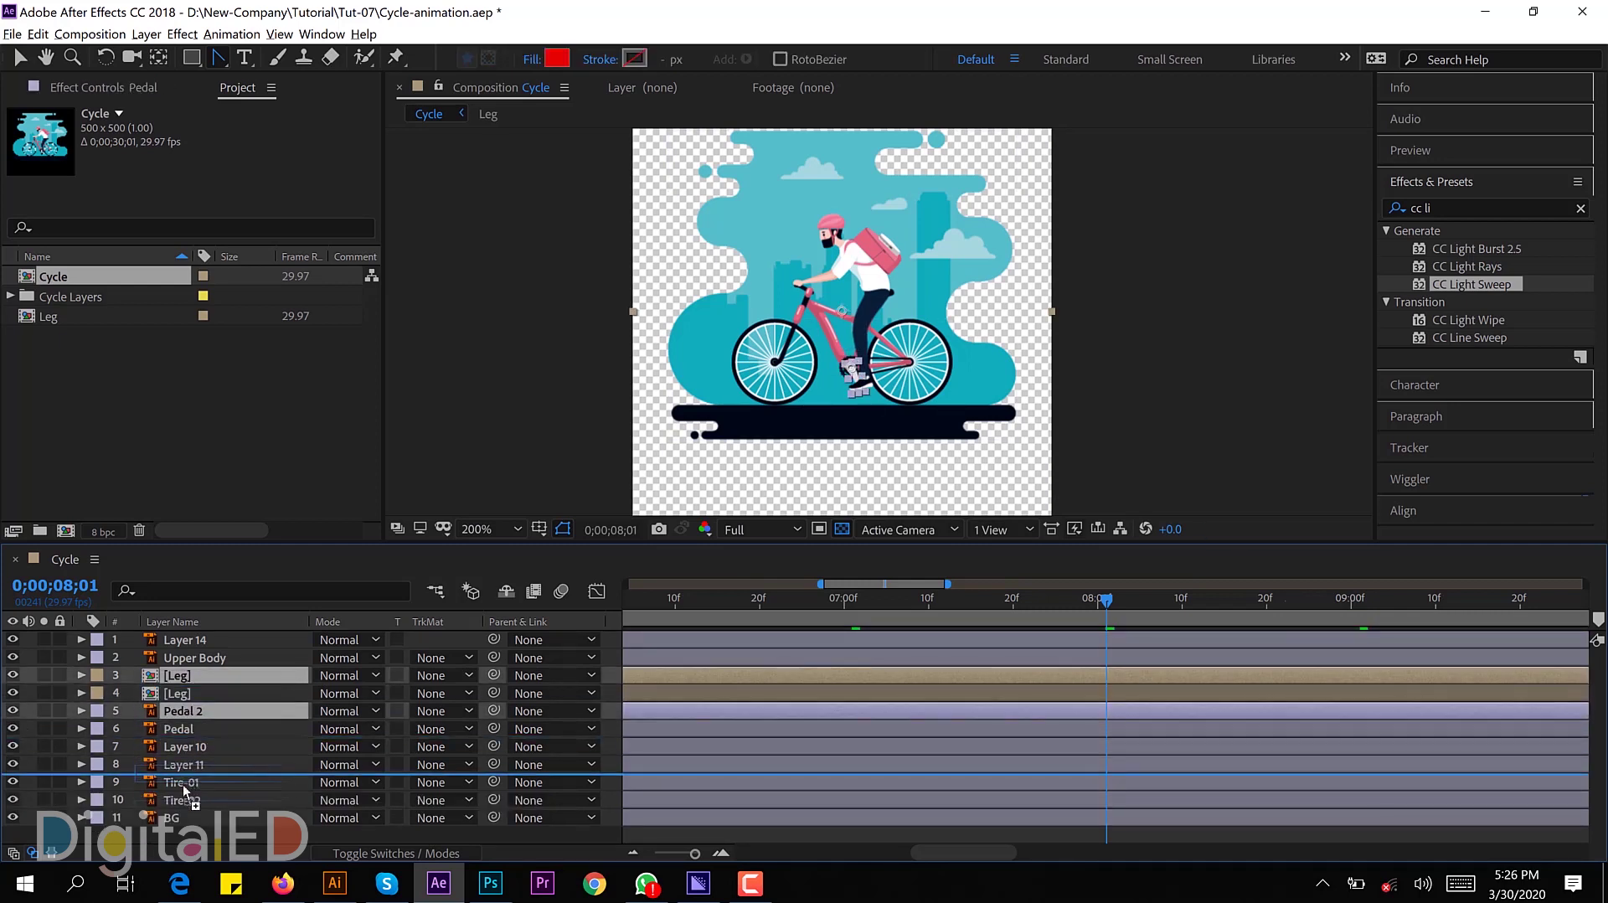
drag(191, 683, 191, 772)
scroll(676, 776, left, 10)
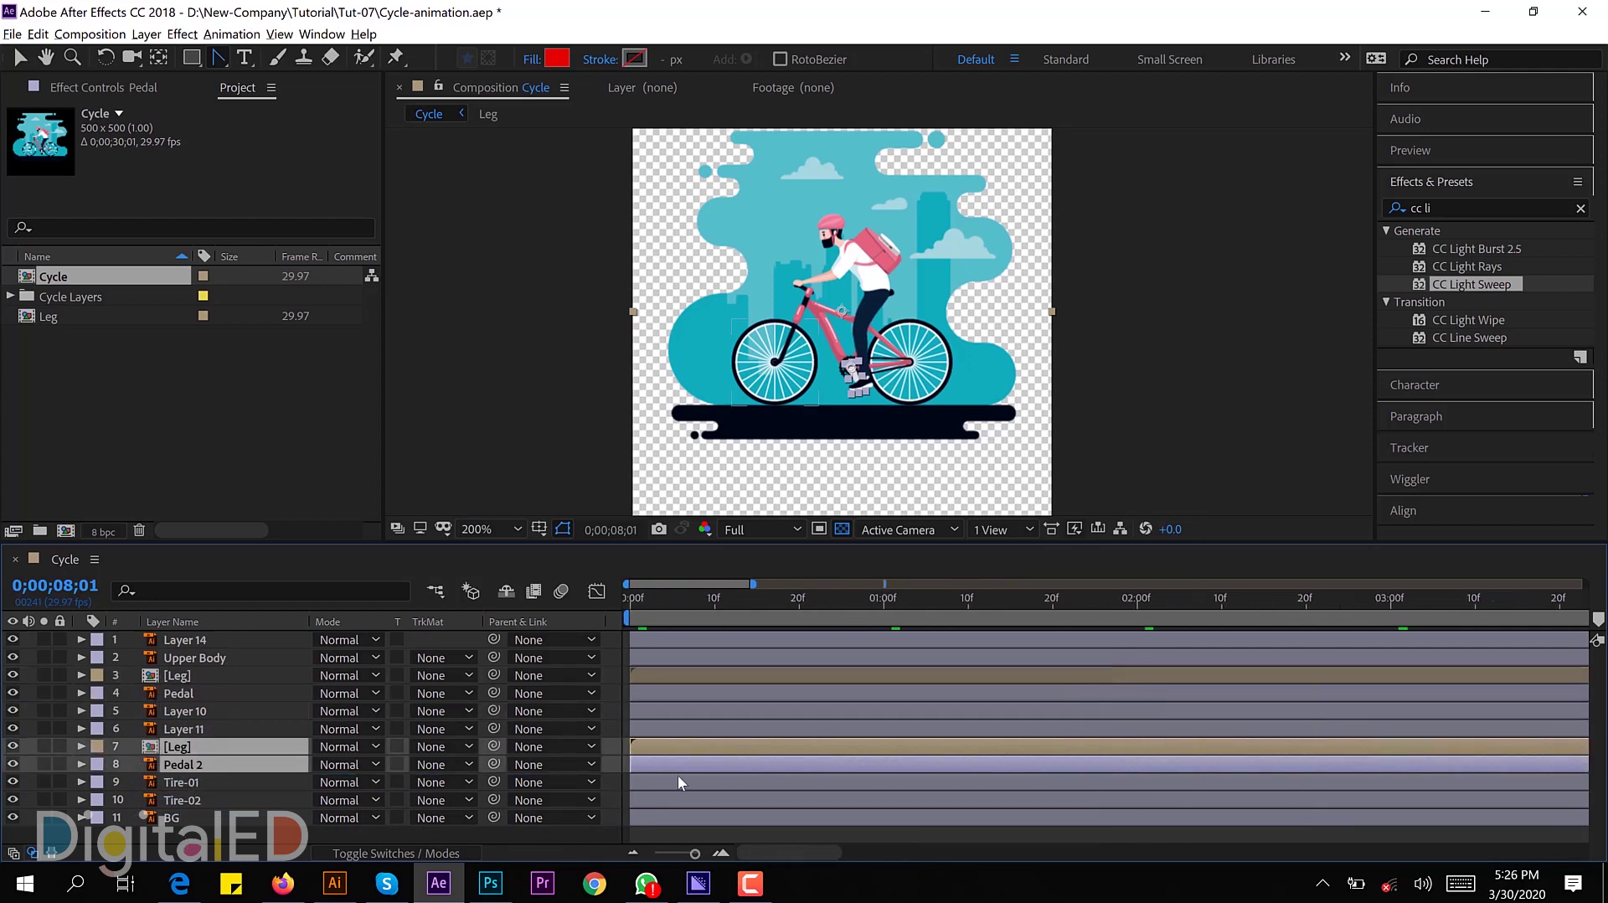
Step: Compare the copied Leg's keyframes with the original Leg's, then preview the animation
key(u)
key(Home)
click(675, 672)
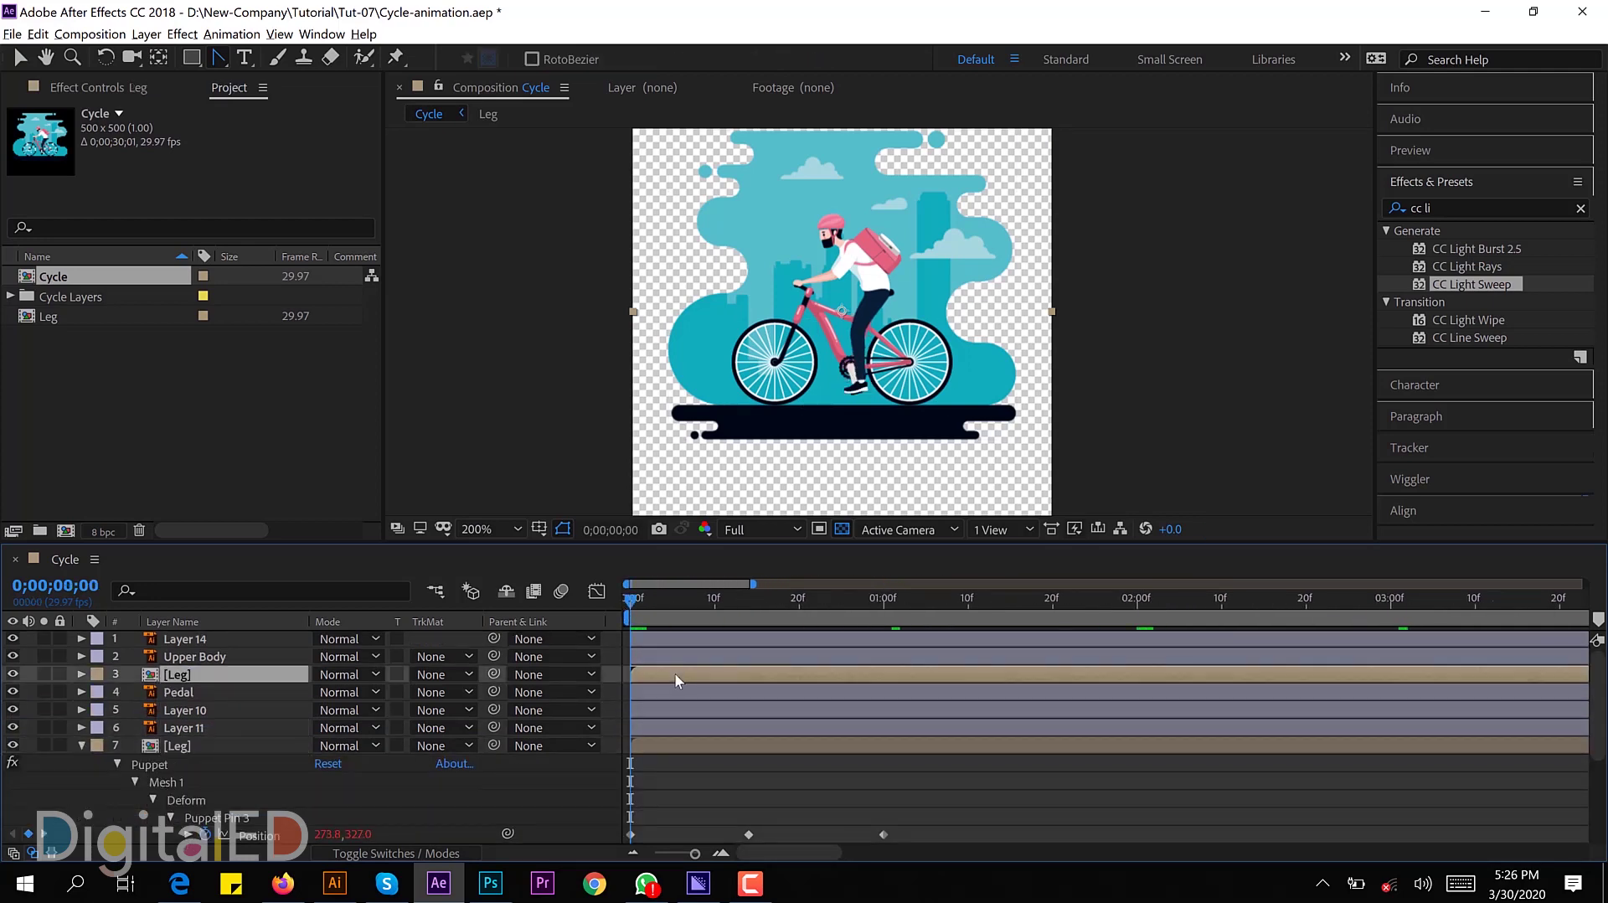
key(u)
click(724, 746)
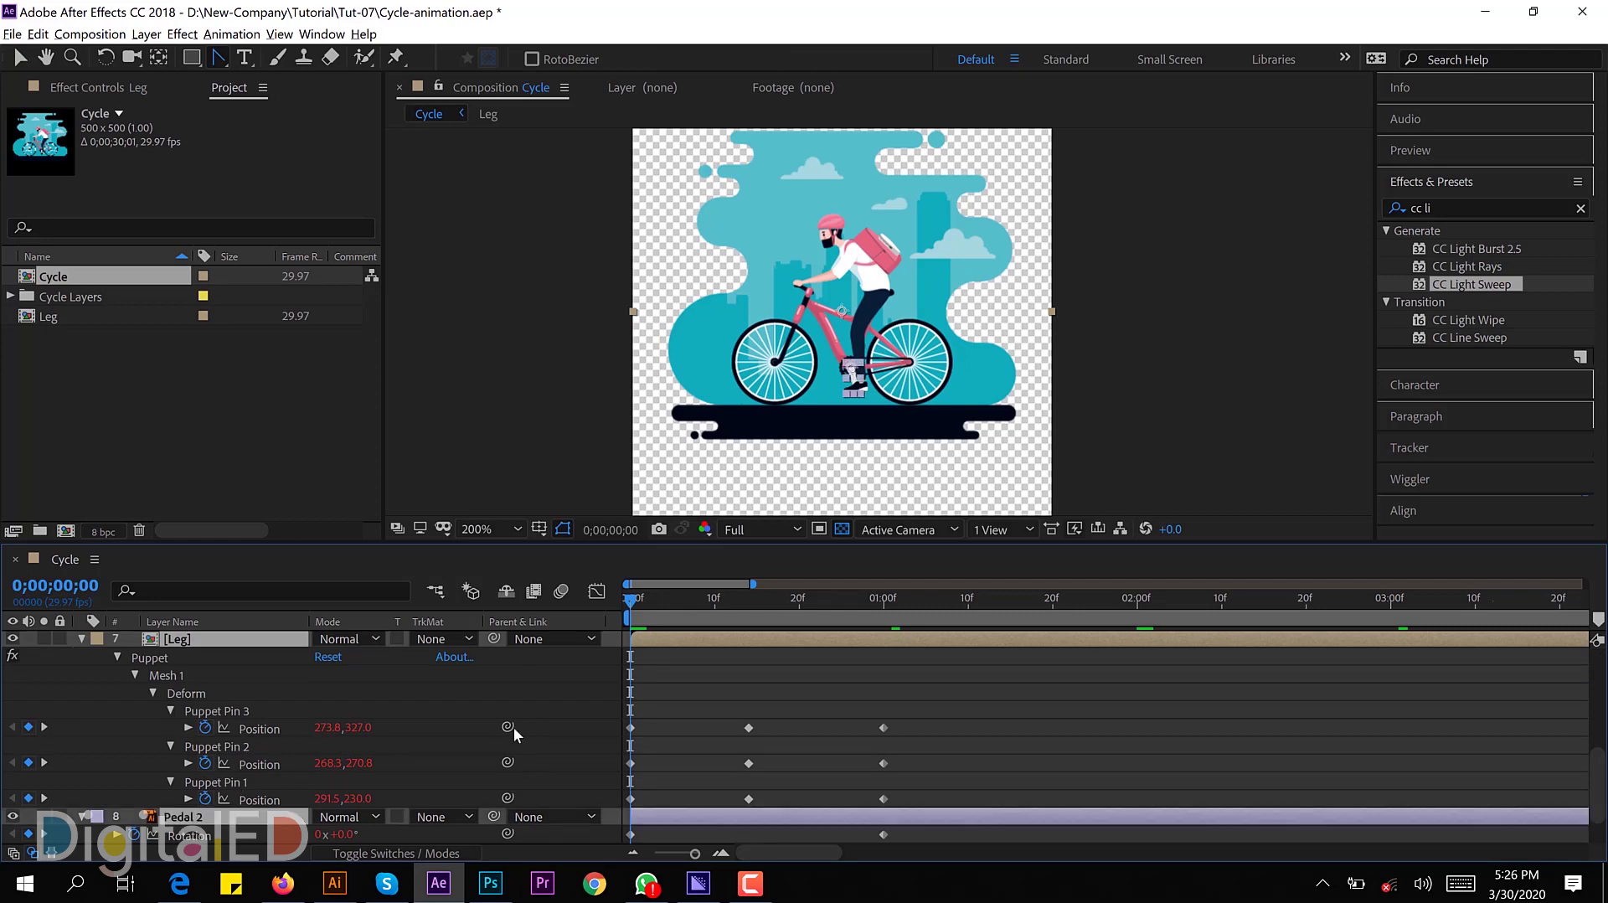
scroll(756, 692, down, 2)
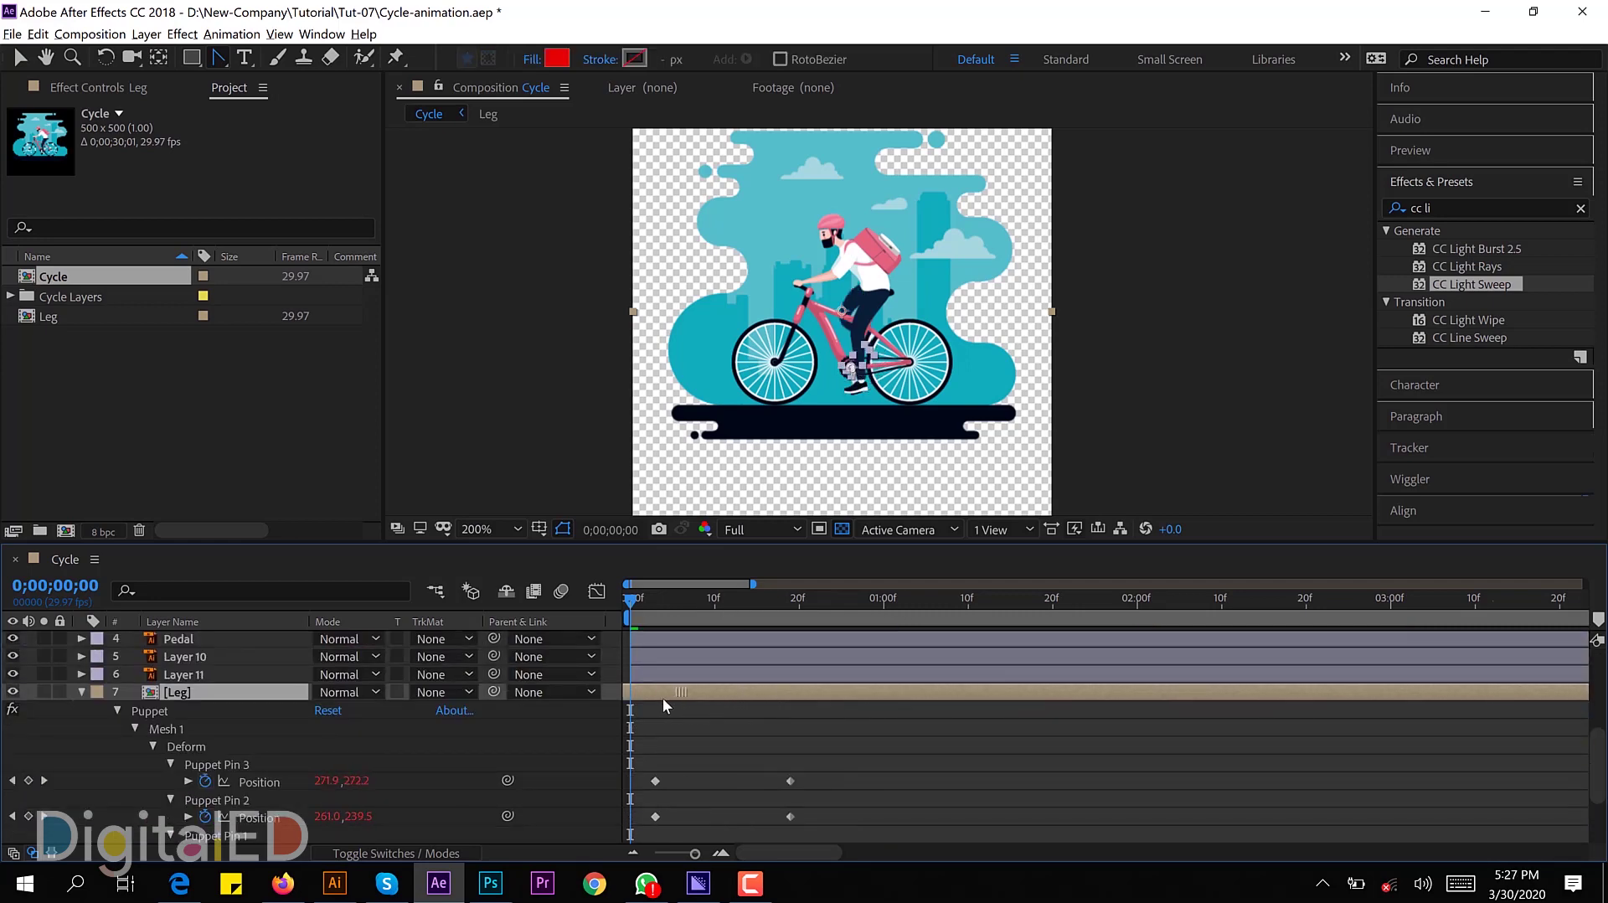
scroll(102, 691, up, 8)
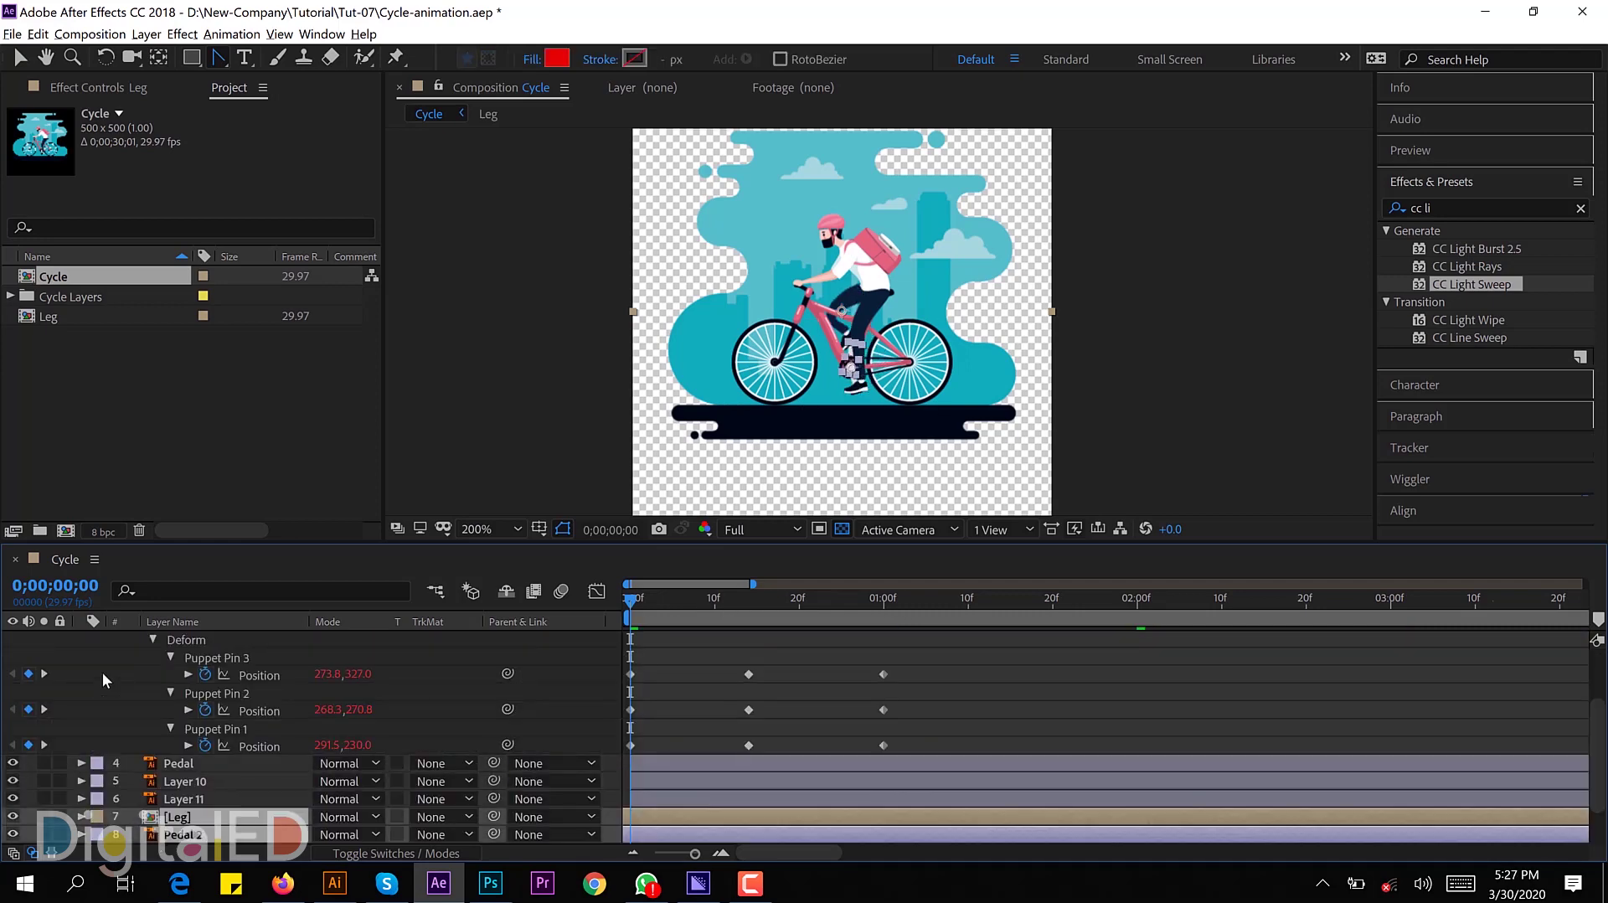
click(170, 674)
key(u)
key(space)
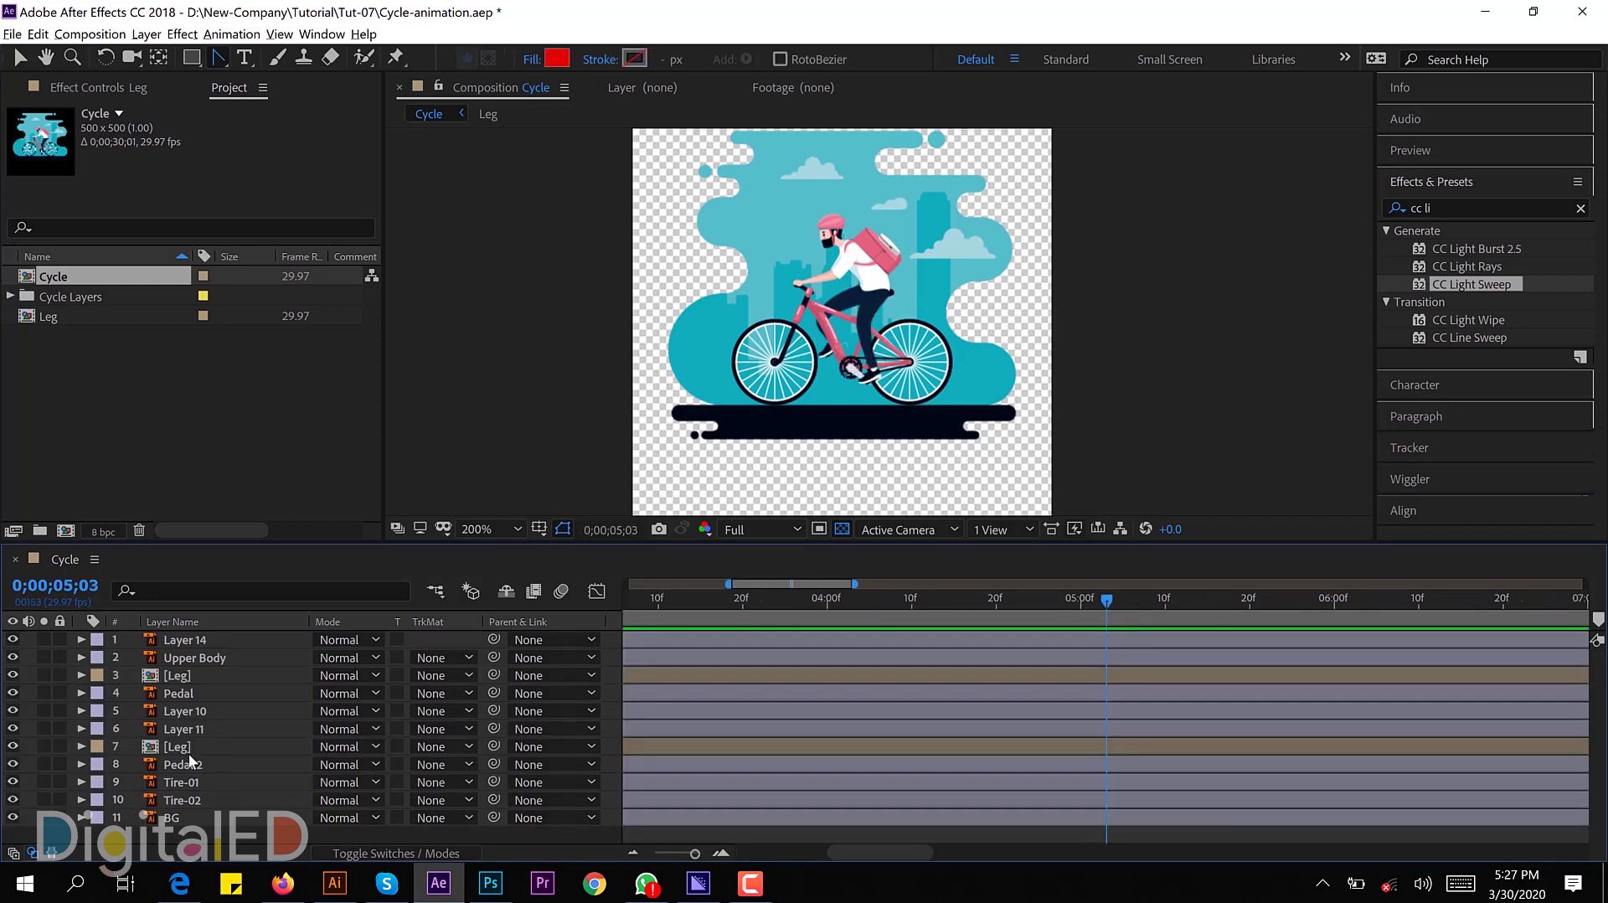
Step: Move Tire-01 and Tire-02 above the copied leg and pedal layers
click(193, 784)
shift+click(193, 799)
drag(193, 798, 193, 739)
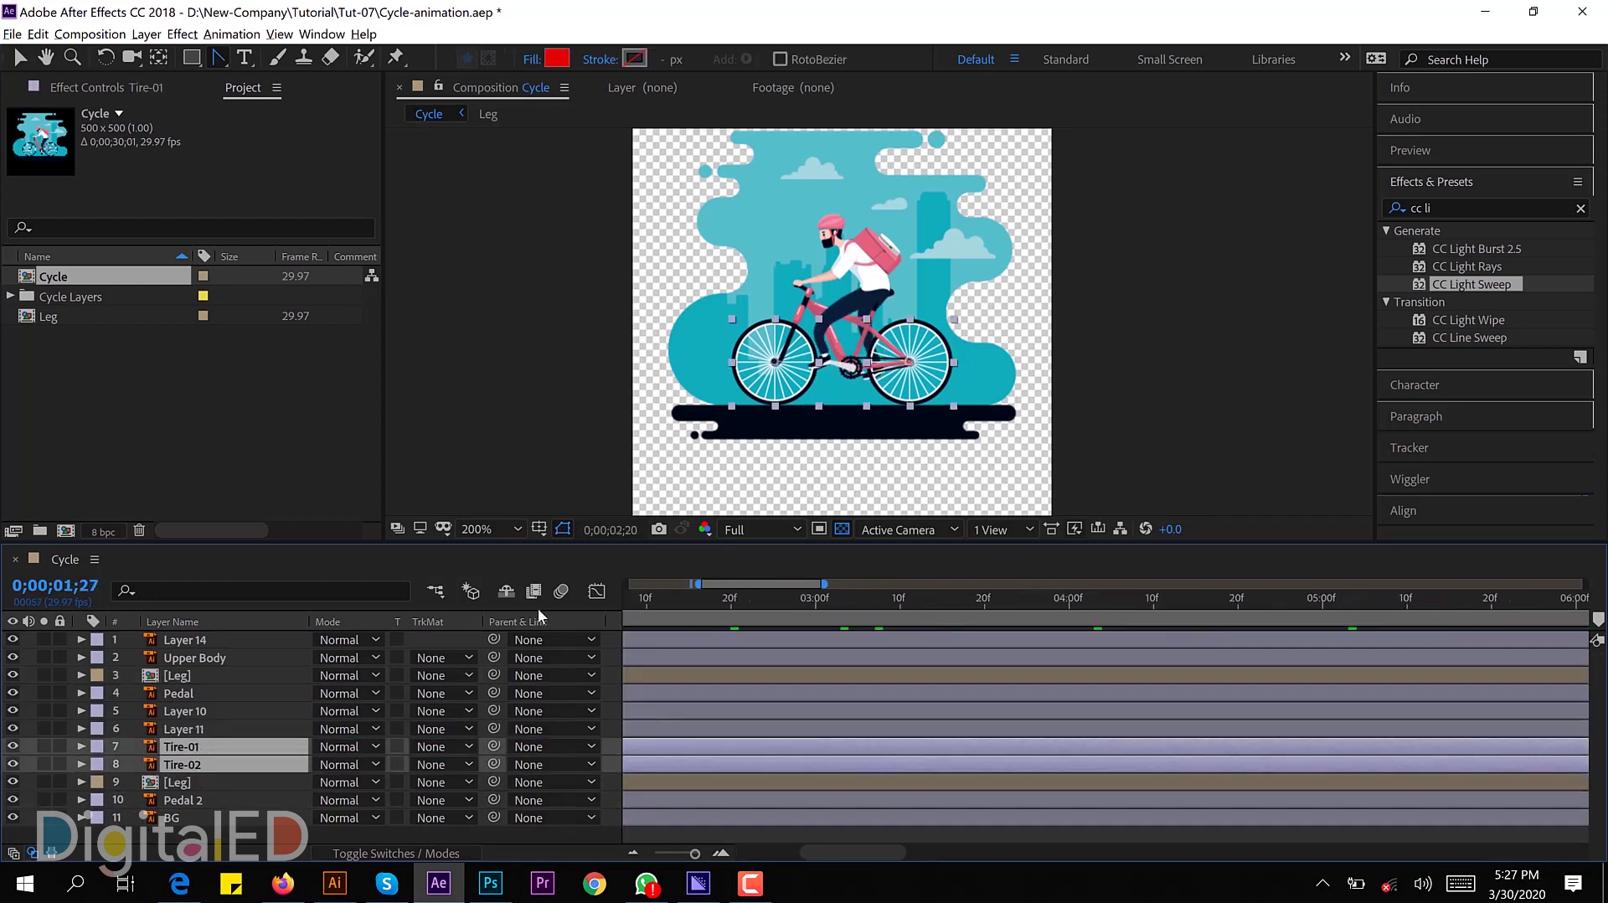
Step: Add Rotation keyframes at 0 seconds to both Tire-01 and Tire-02
key(minus)
key(Home)
key(space)
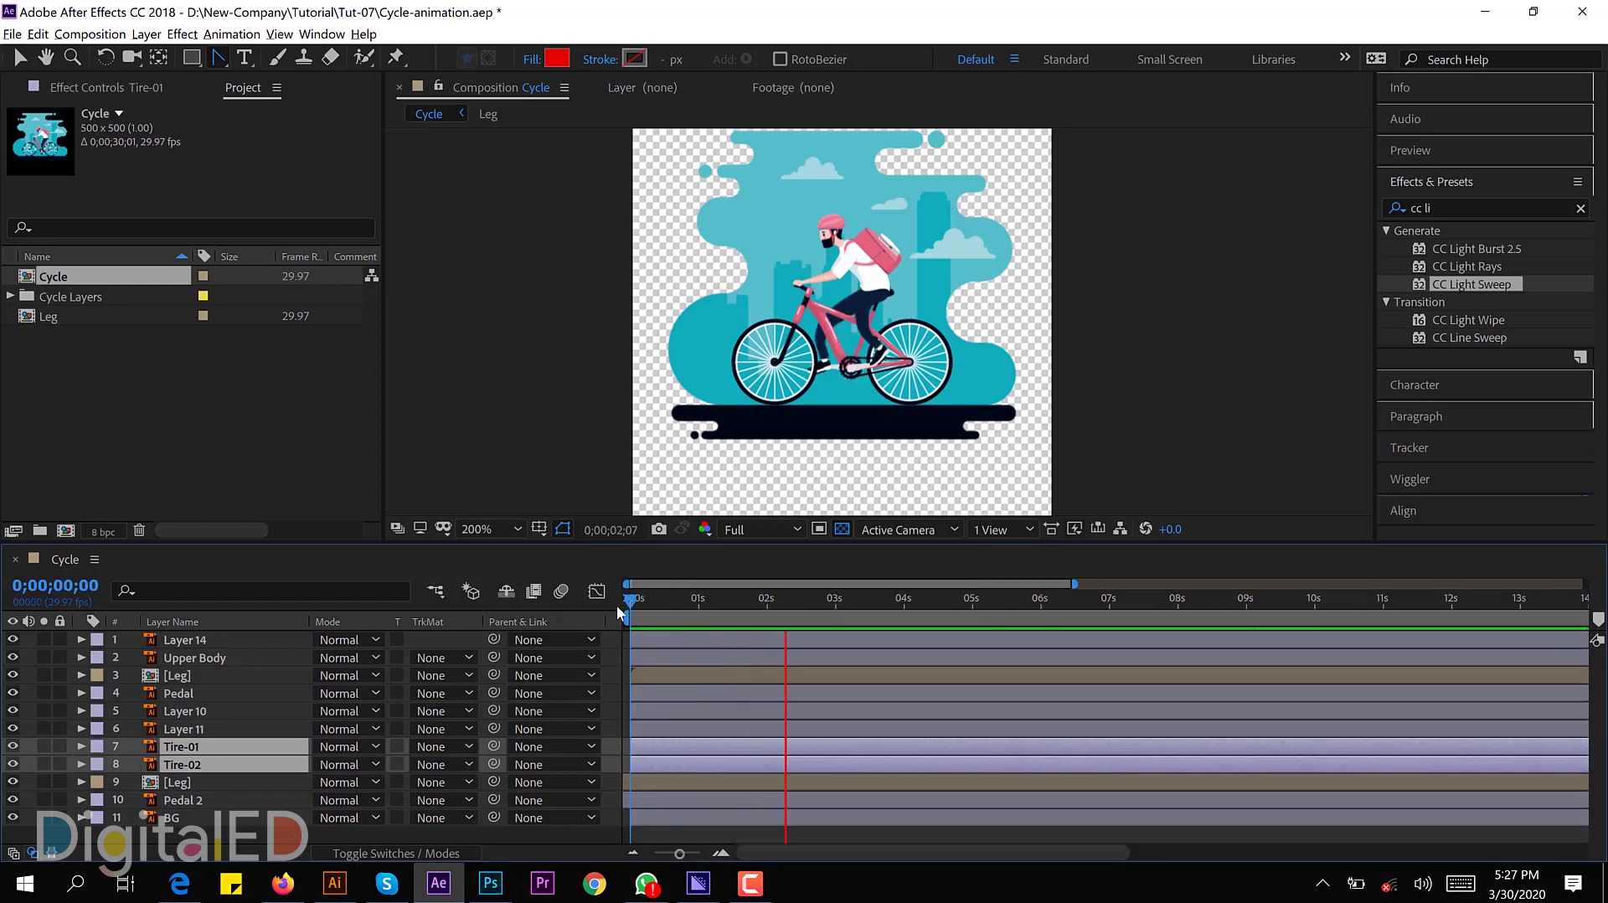
key(space)
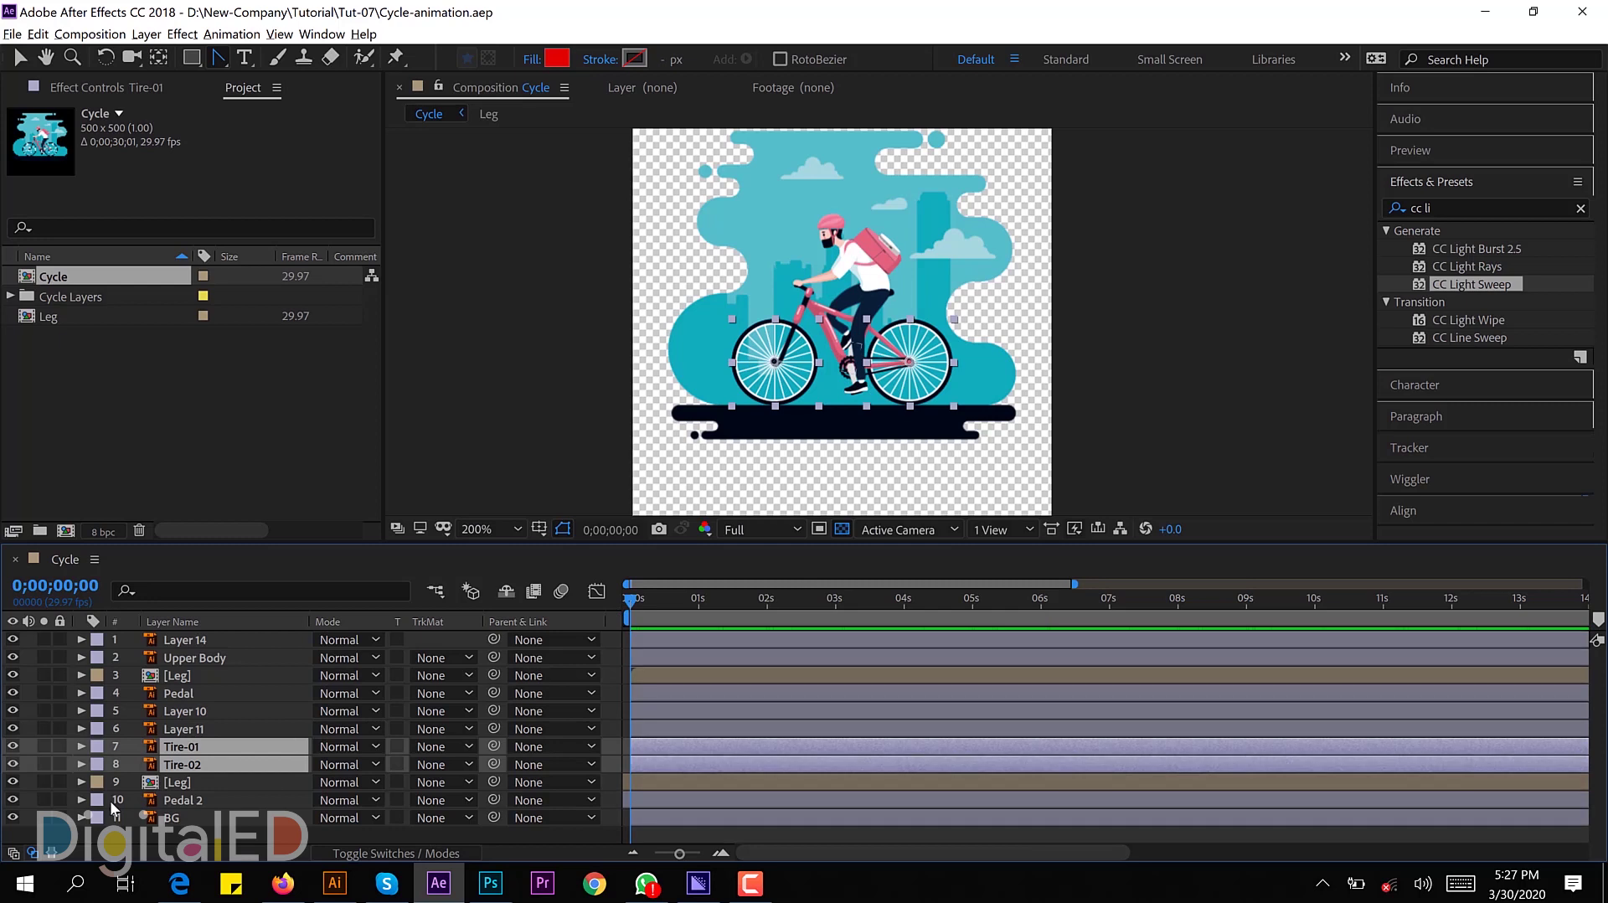
key(Home)
key(alt+shift+r)
Step: End the composition at the 8-second mark and preview the spinning tires
key(minus)
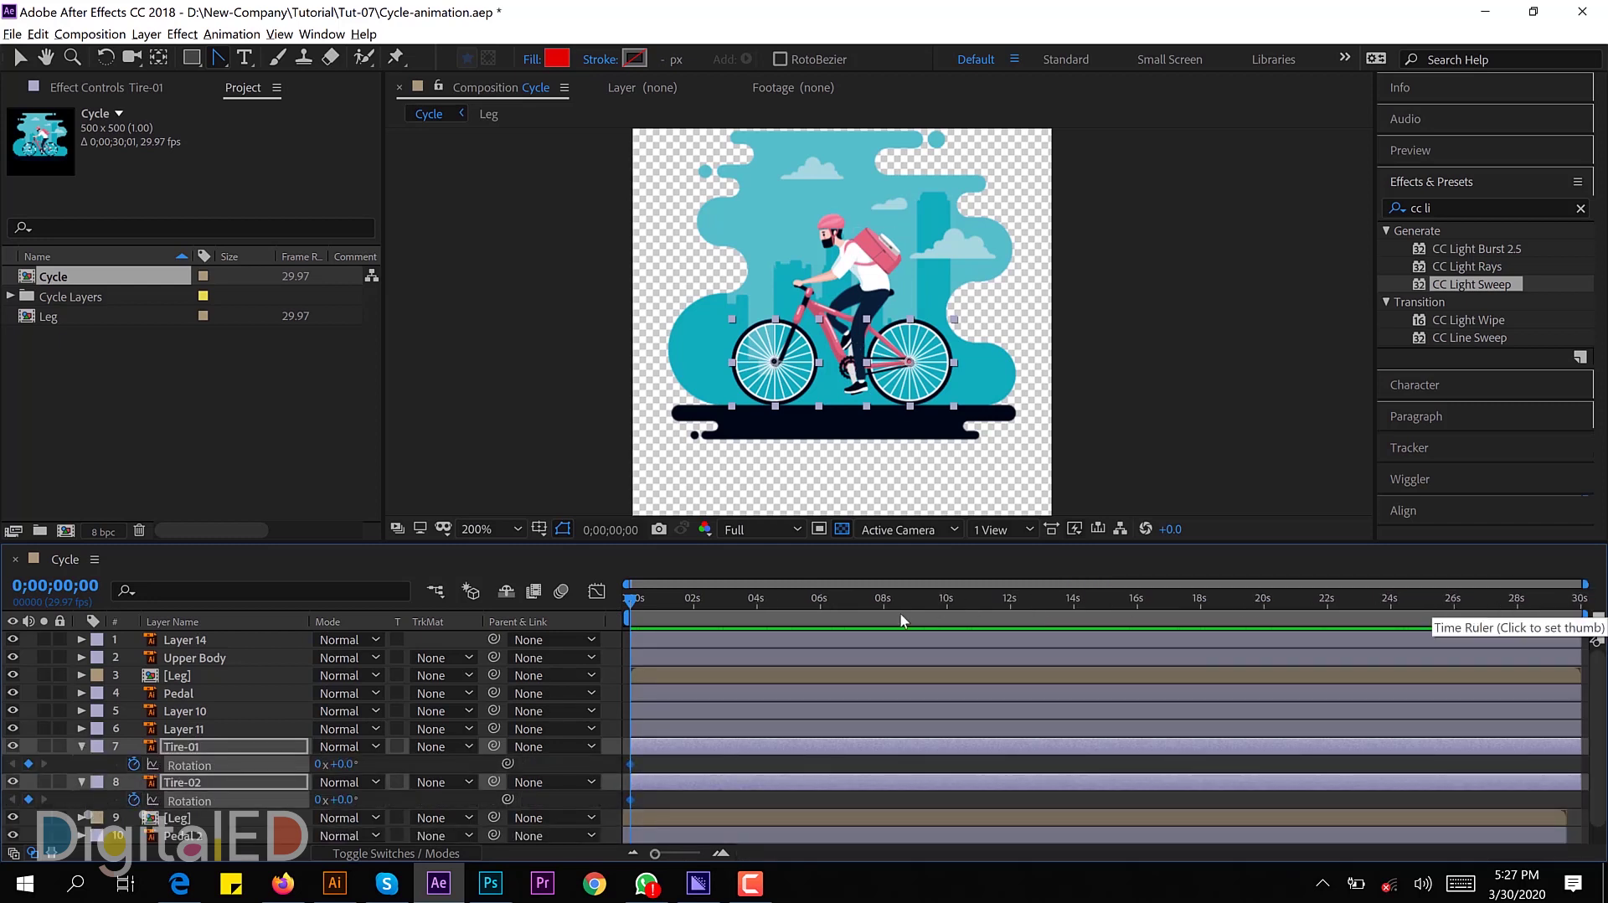
click(884, 610)
key(n)
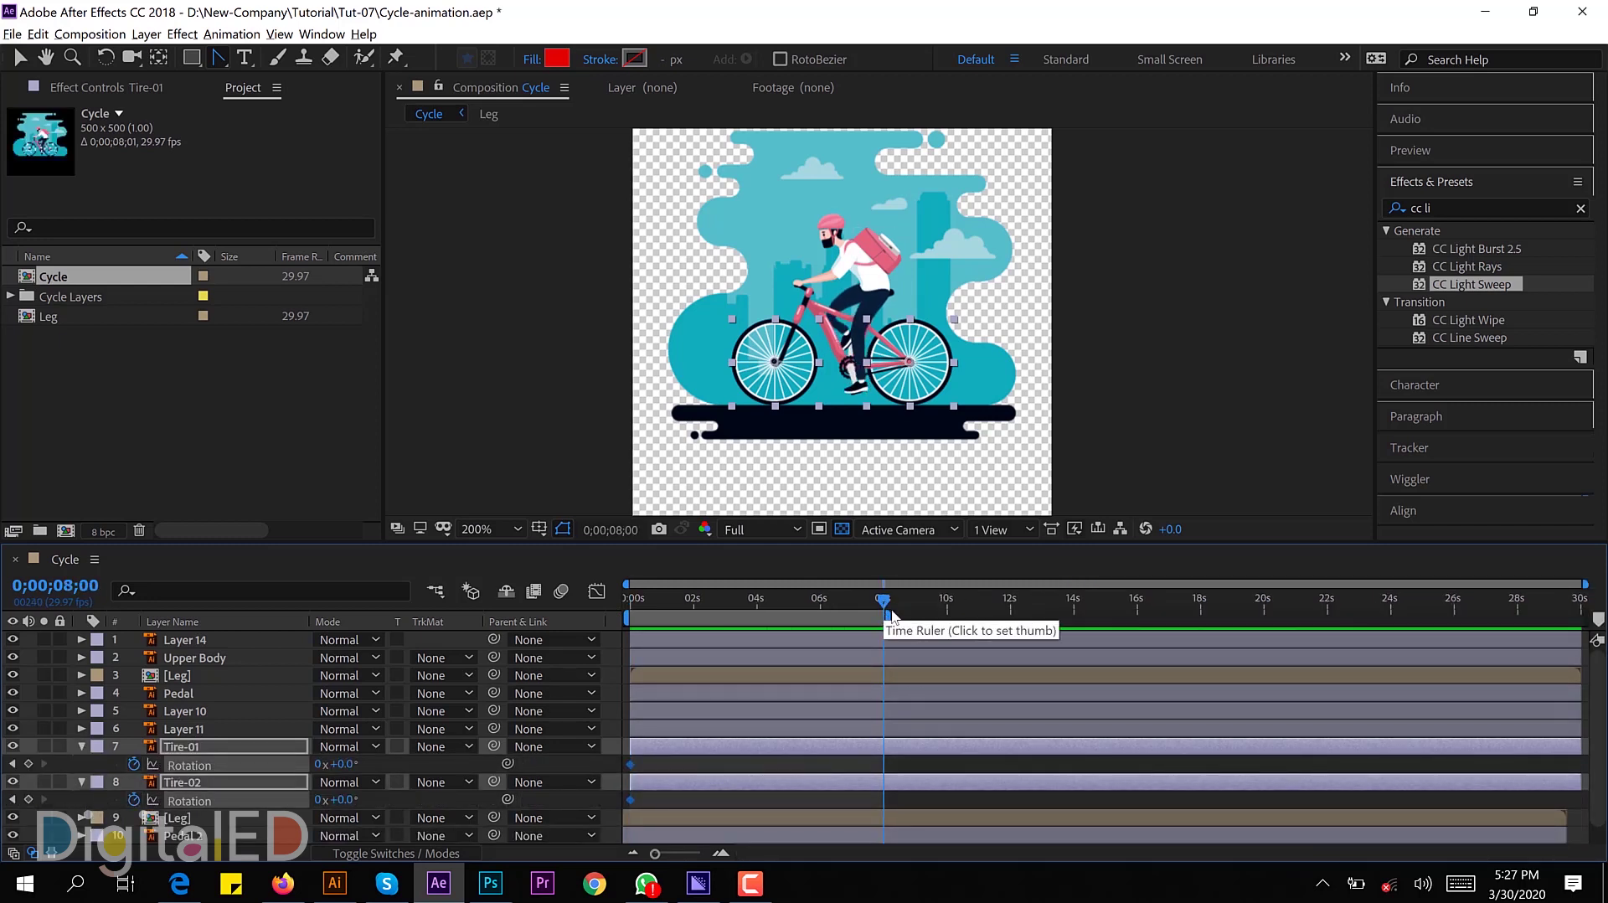
key(ctrl+shift+x)
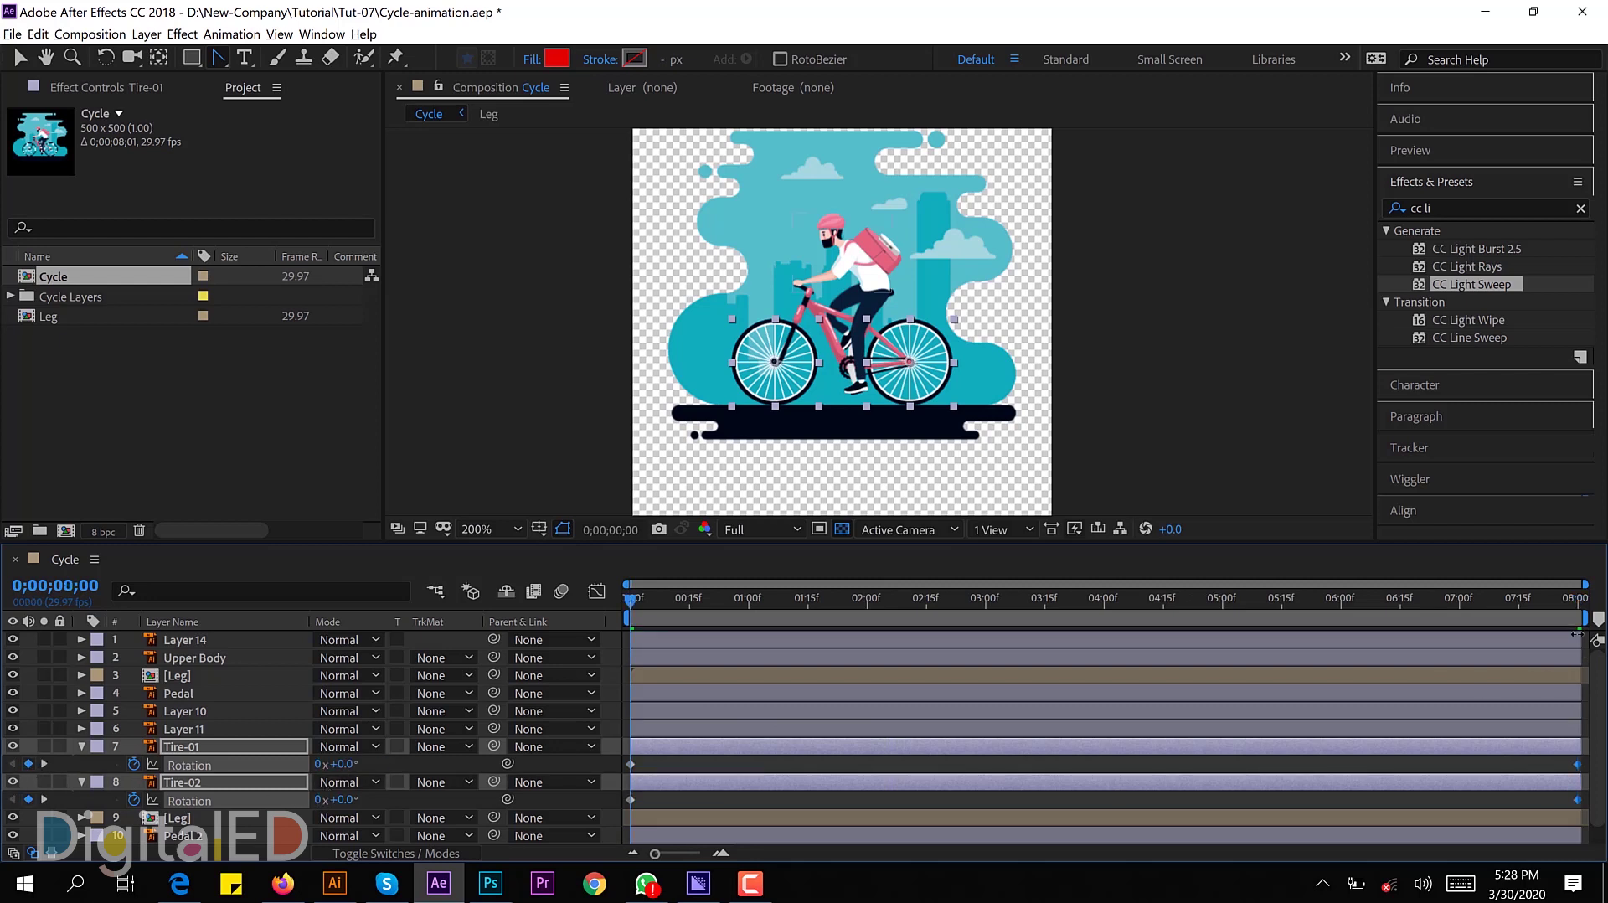
key(space)
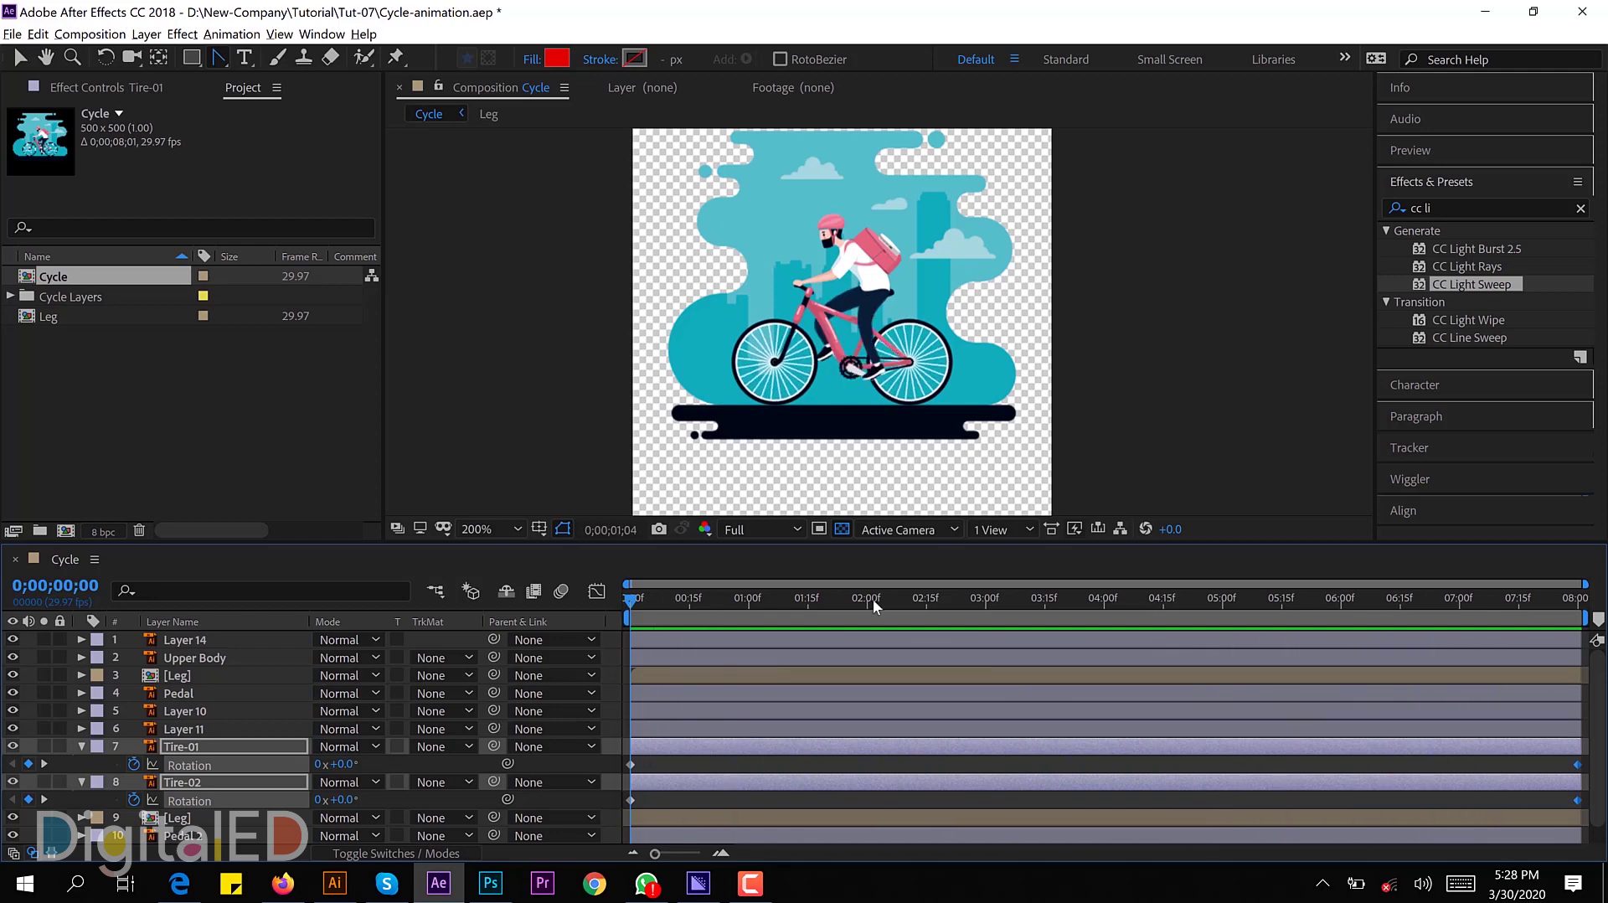
key(space)
Step: Set both tires' final rotation to 3 revolutions and preview the slower spin
click(277, 764)
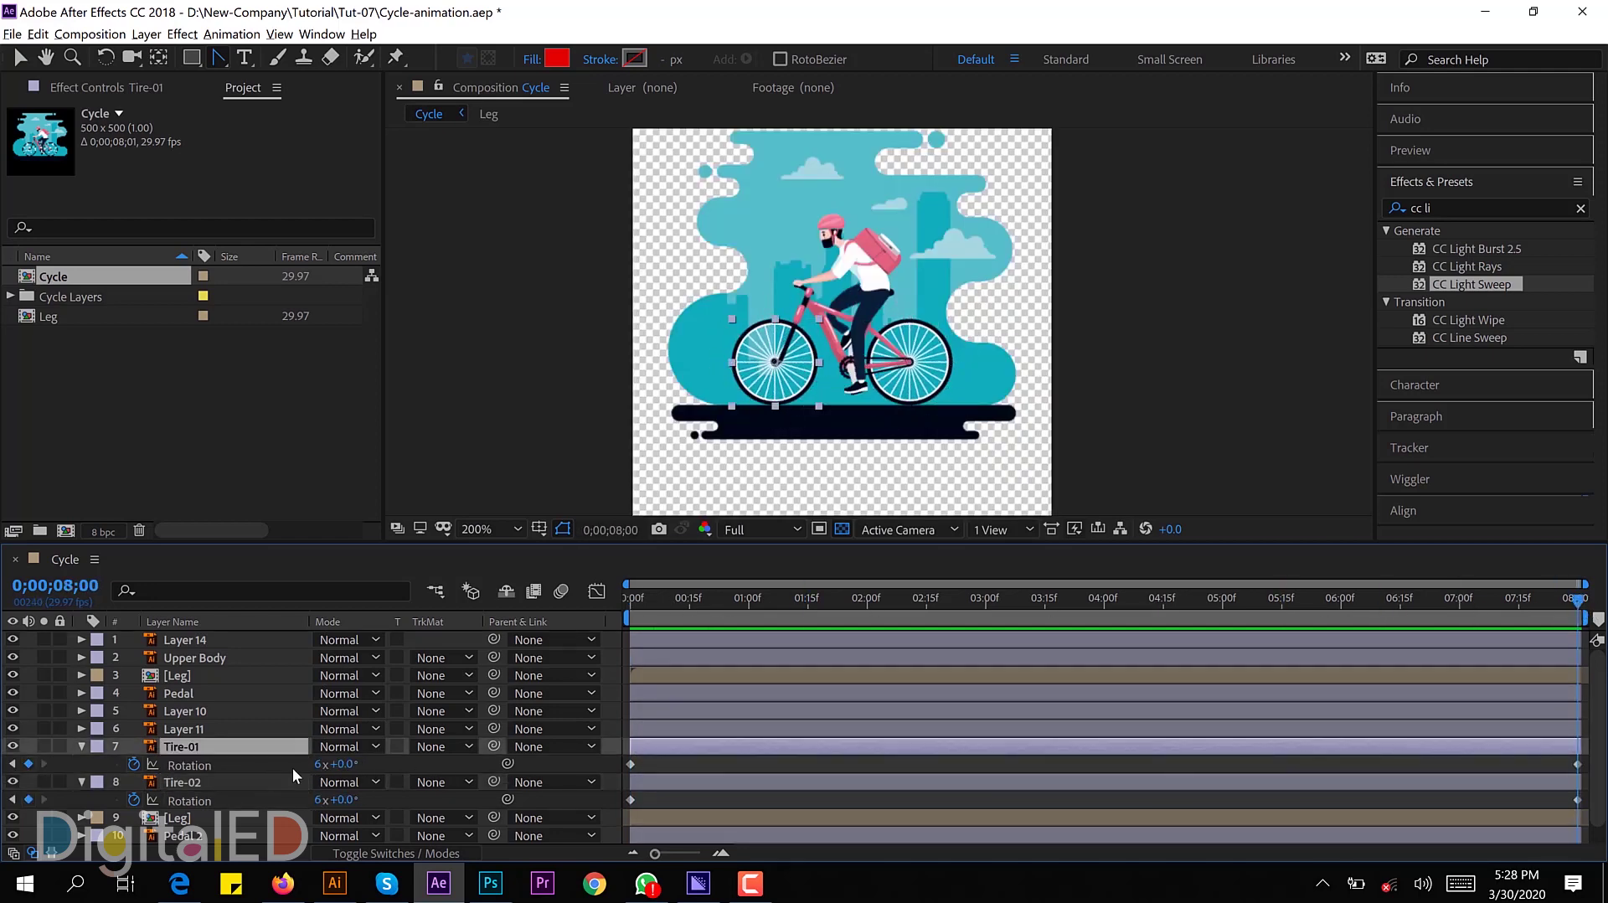
ctrl+click(252, 782)
click(318, 764)
text(3)
key(Return)
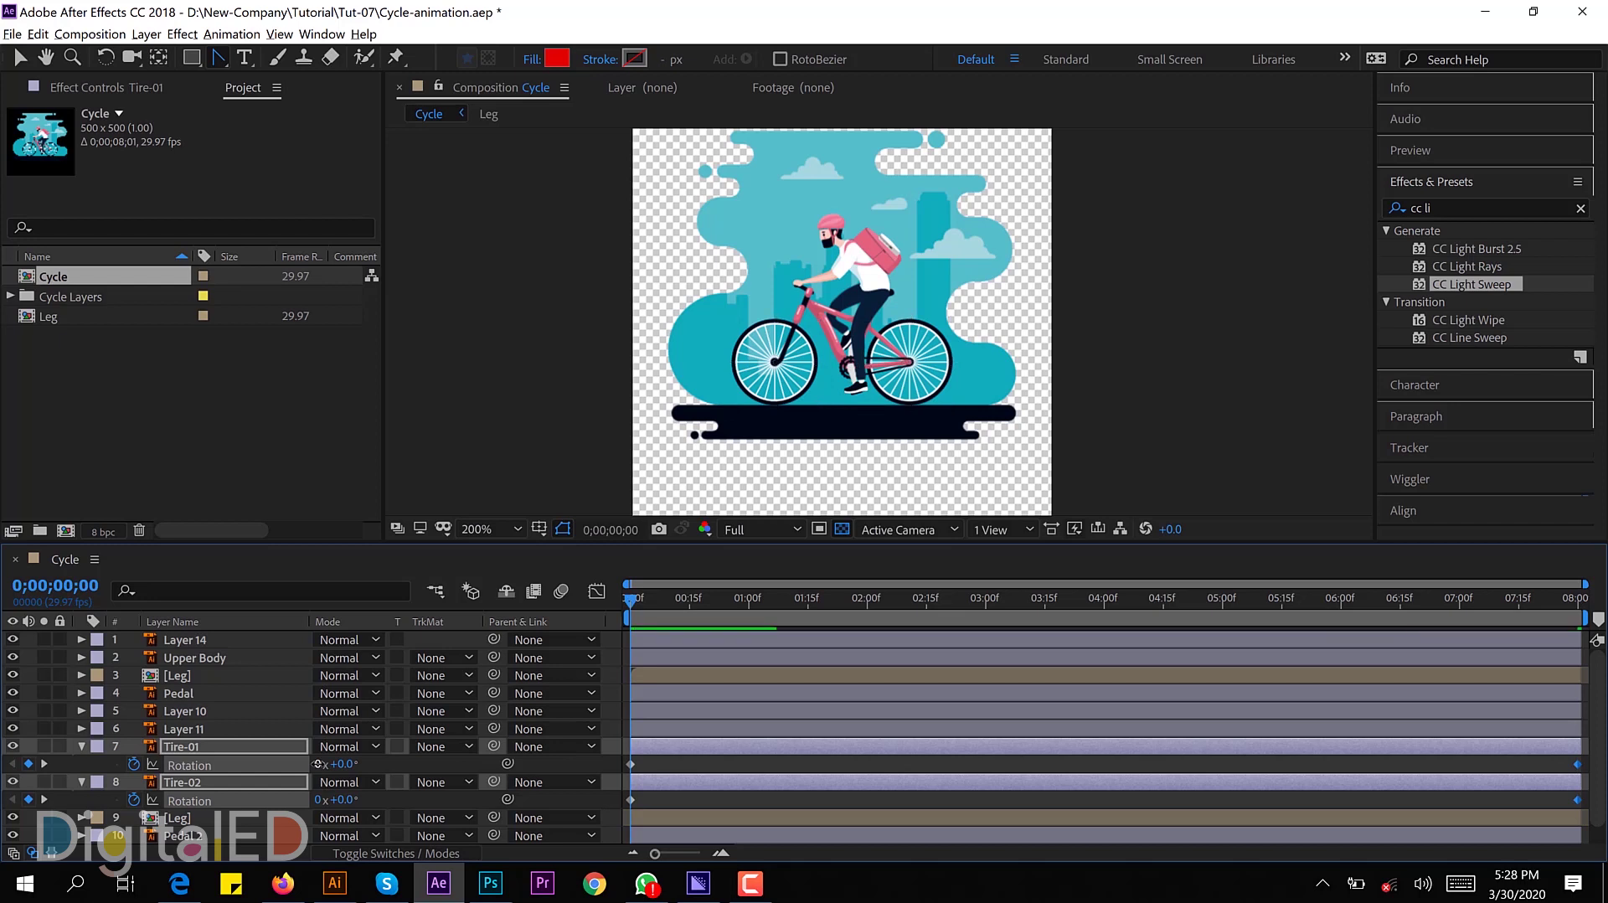
key(space)
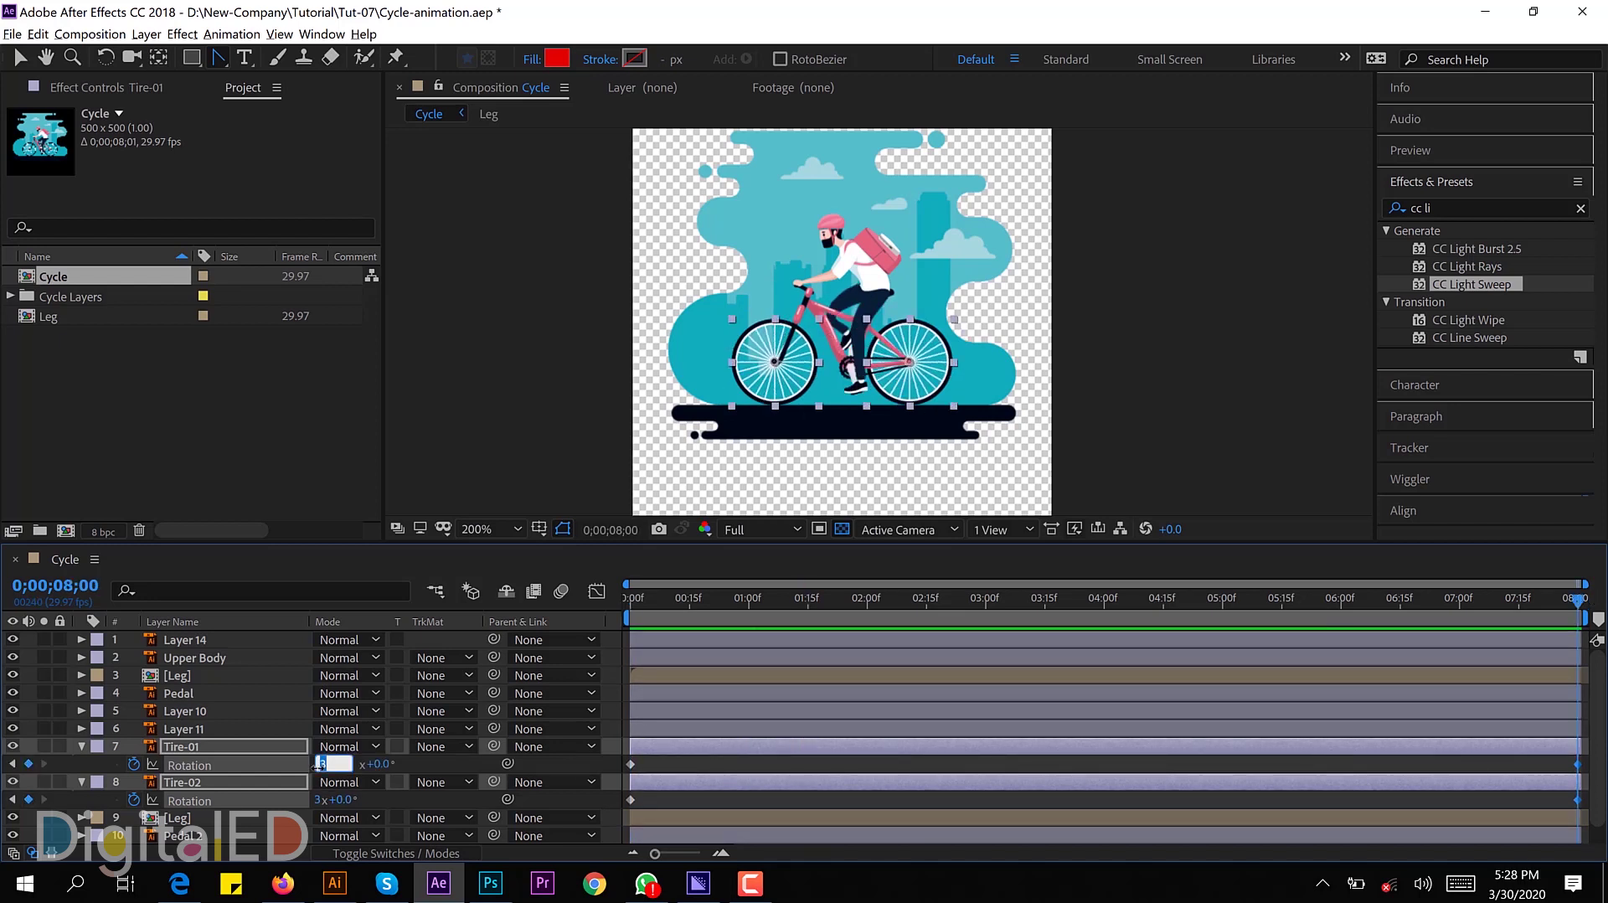
key(space)
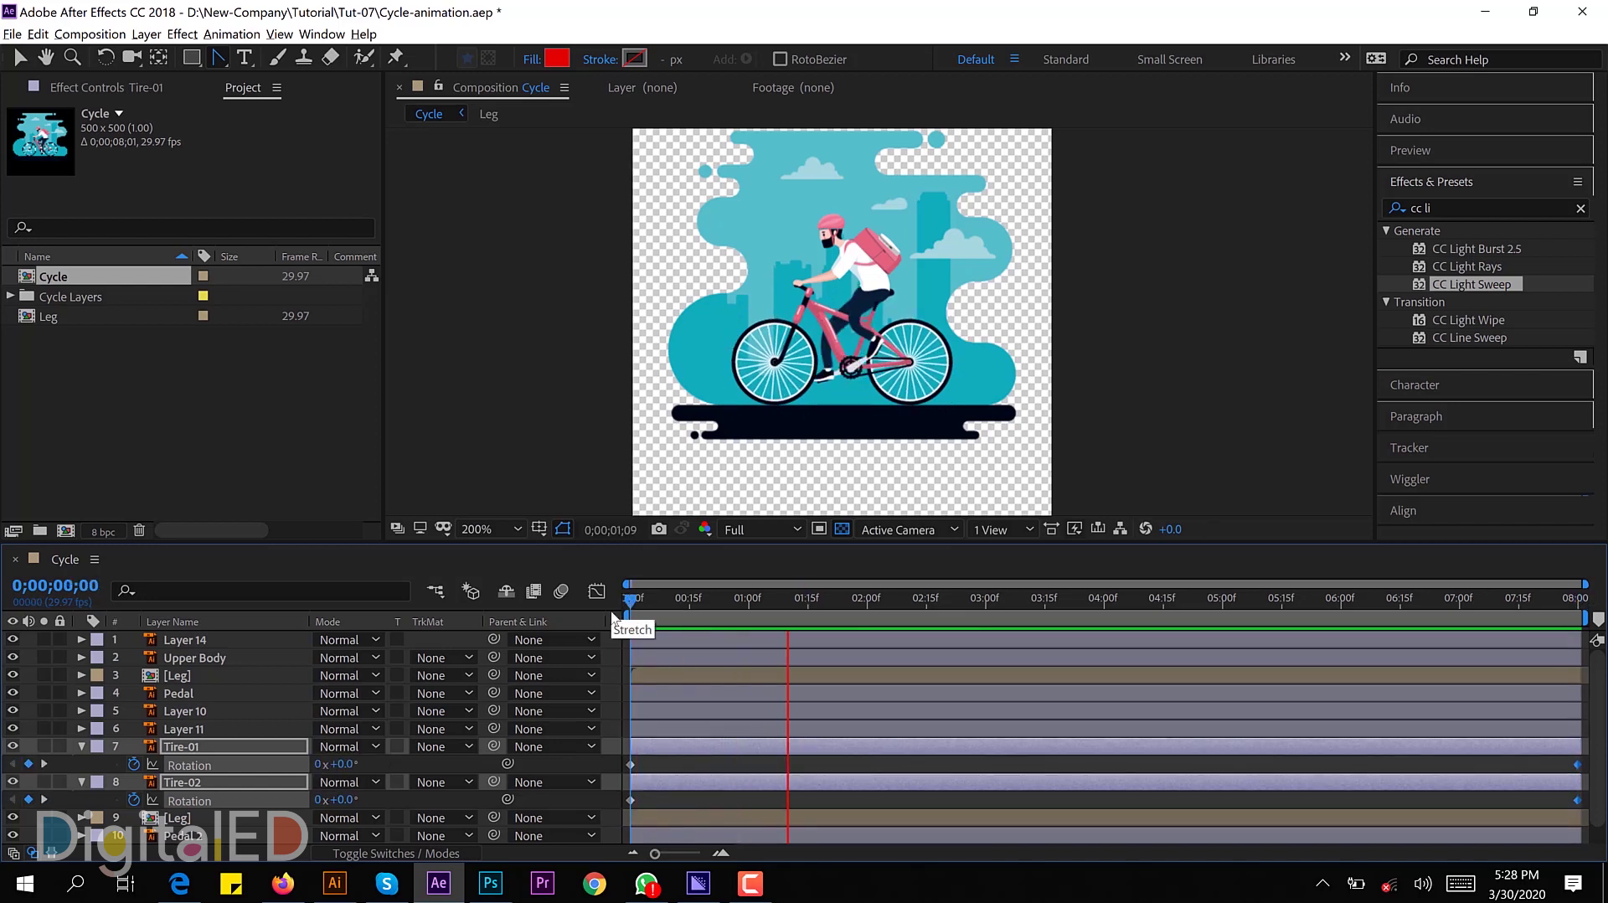
key(space)
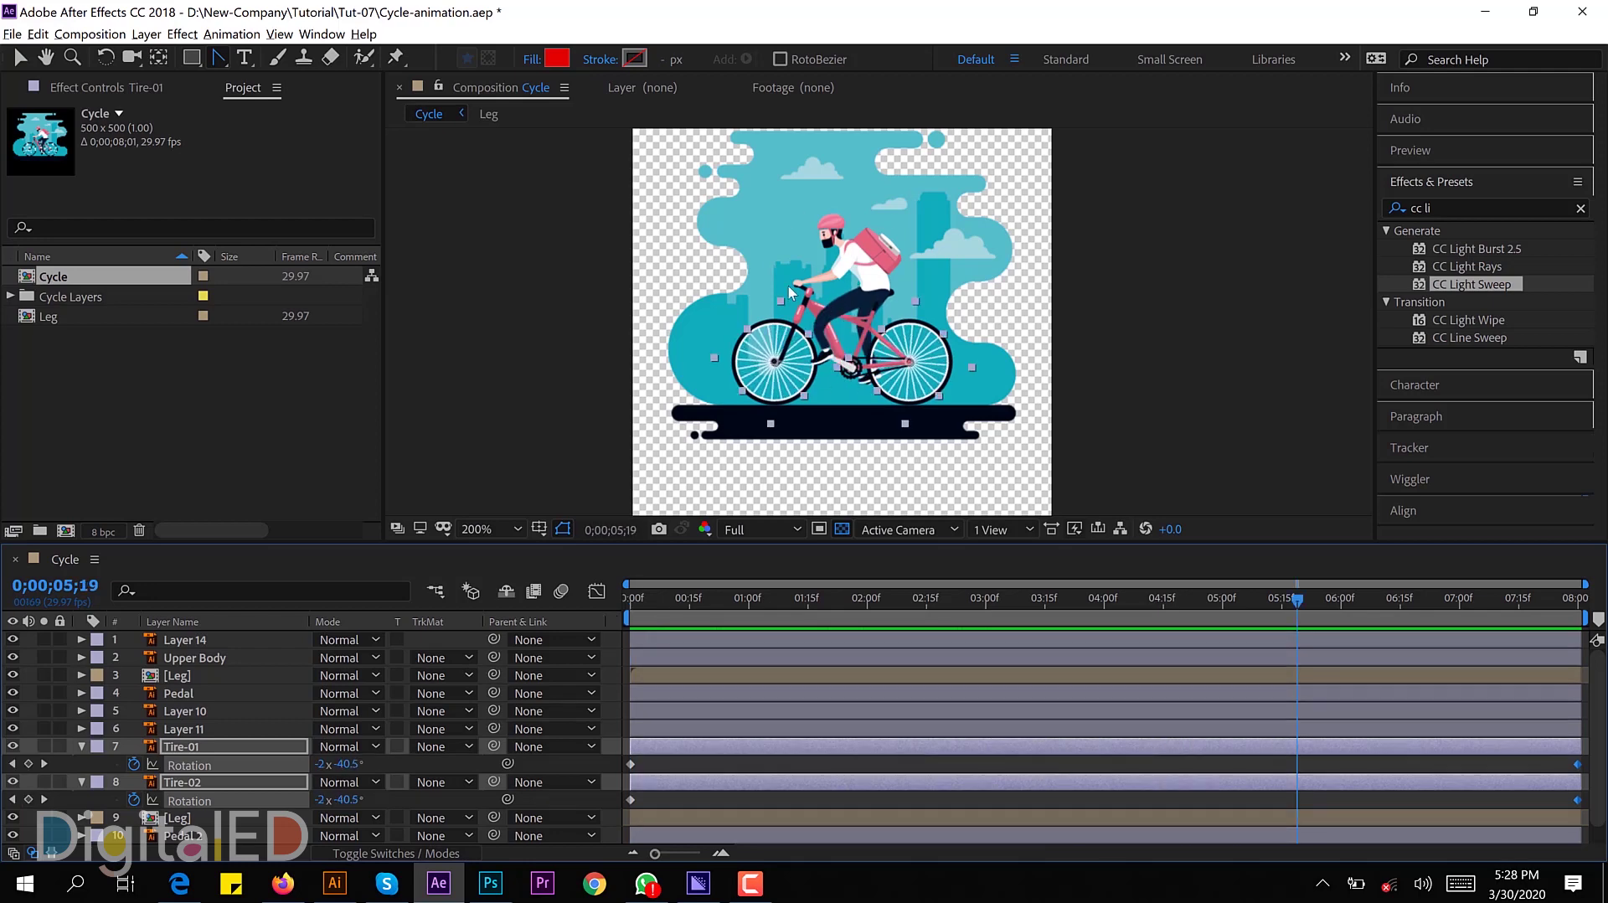
key(u)
click(194, 654)
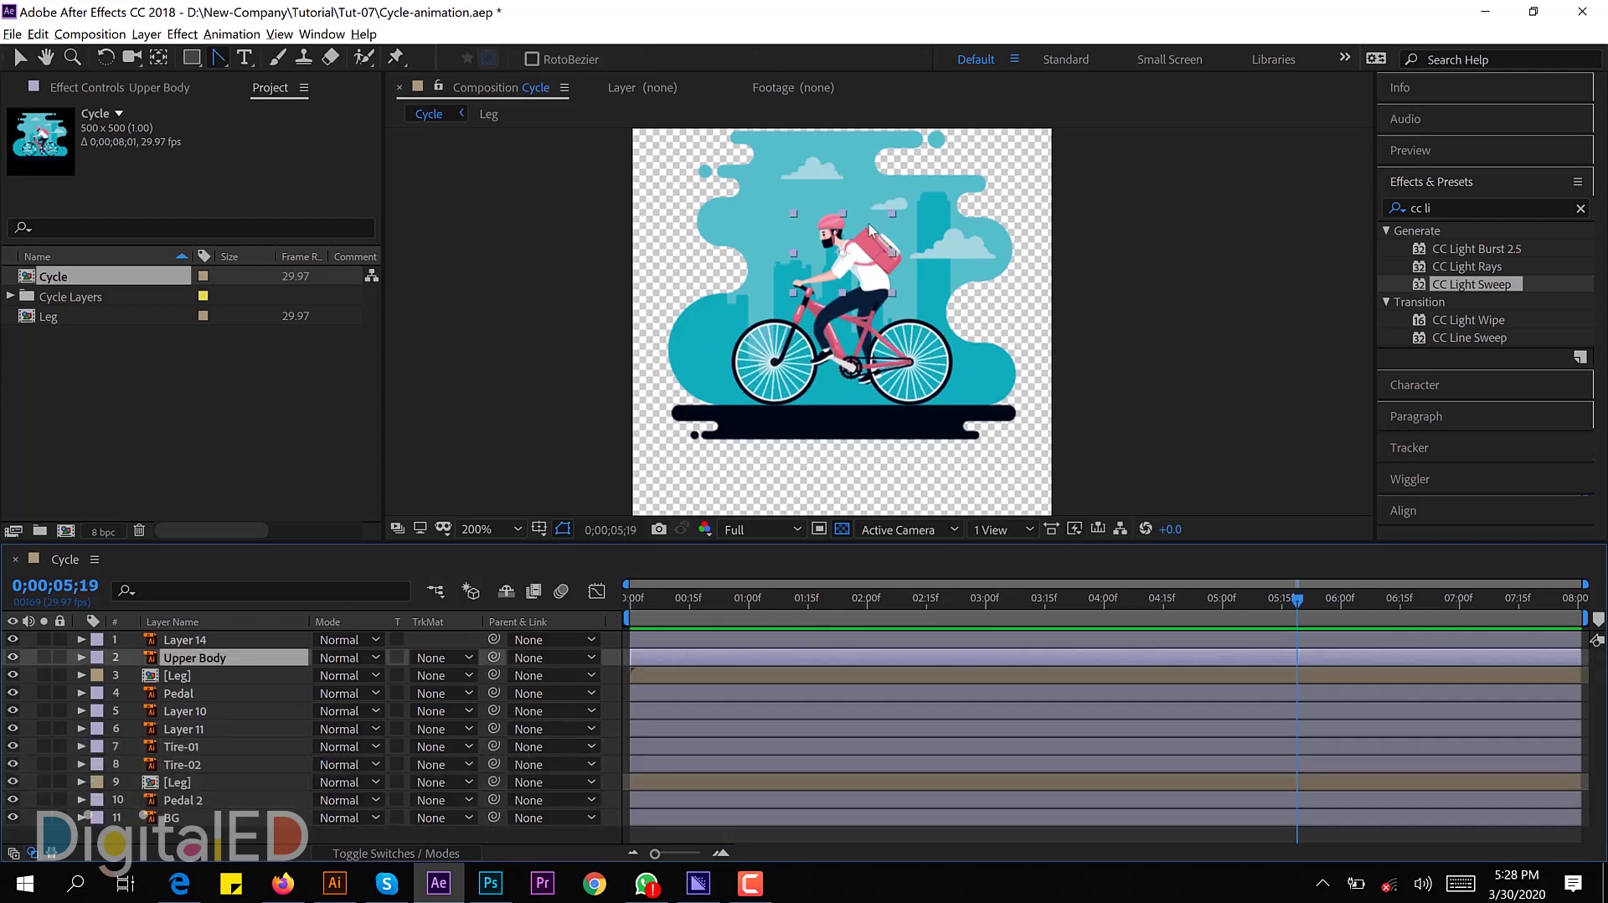
Step: Align the time to the Leg's first keyframe and place puppet pins on the rider's upper body
scroll(869, 228, up, 2)
click(681, 671)
key(u)
click(683, 599)
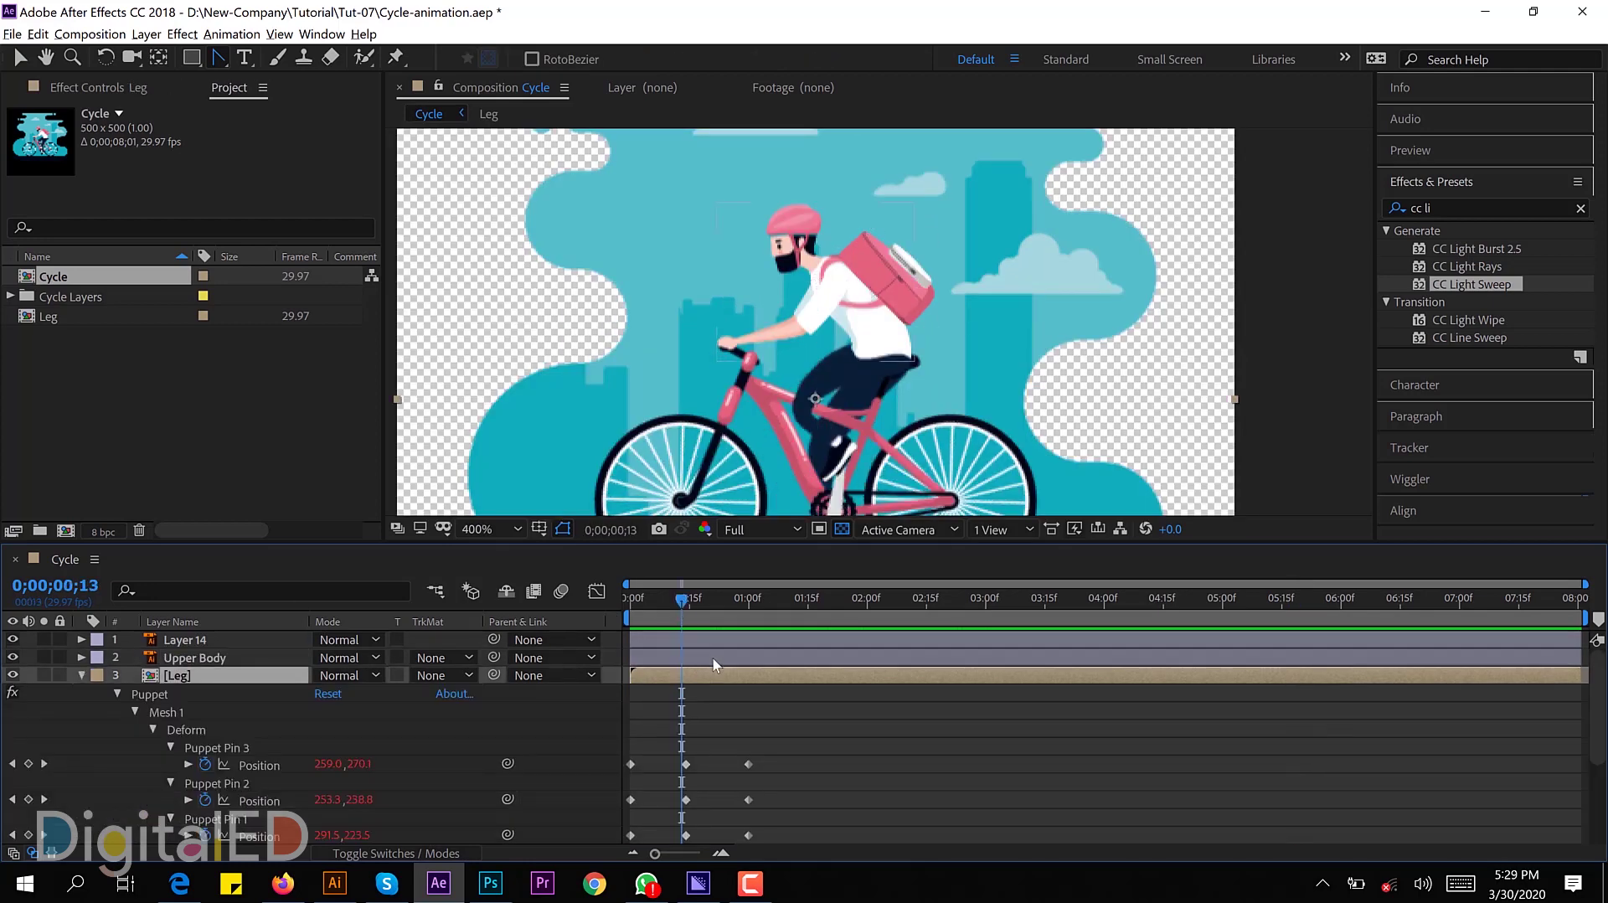
drag(680, 600, 686, 599)
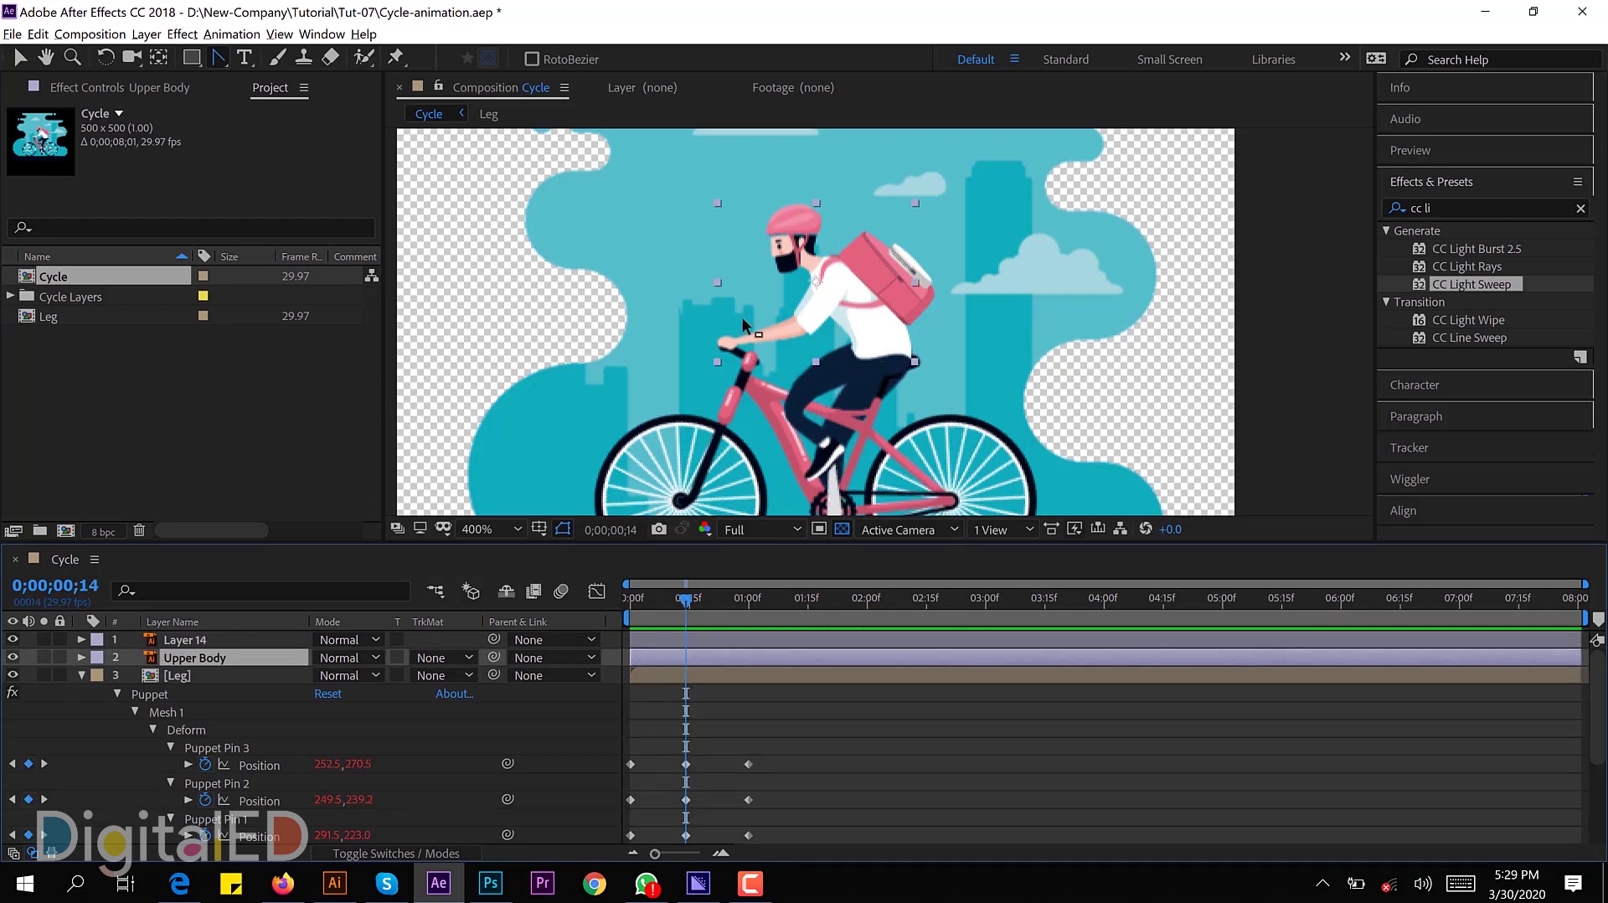
click(397, 56)
click(786, 229)
click(821, 266)
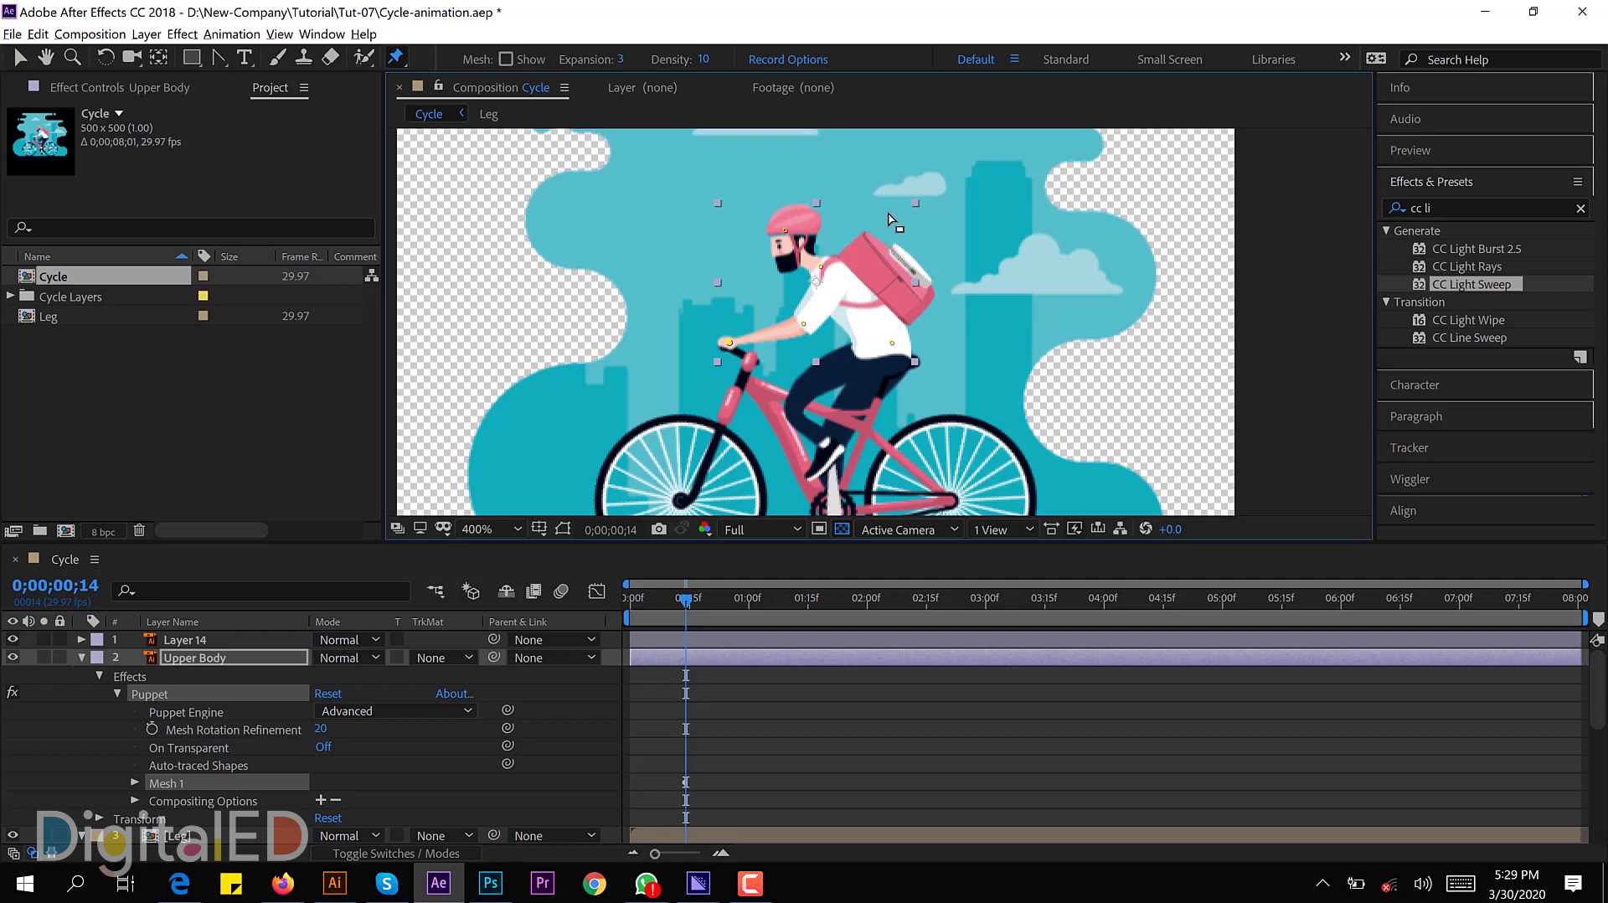
Step: Select the five Upper Body pin keyframes at frame 0 and move to the 14-frame pose
key(u)
scroll(717, 729, down, 3)
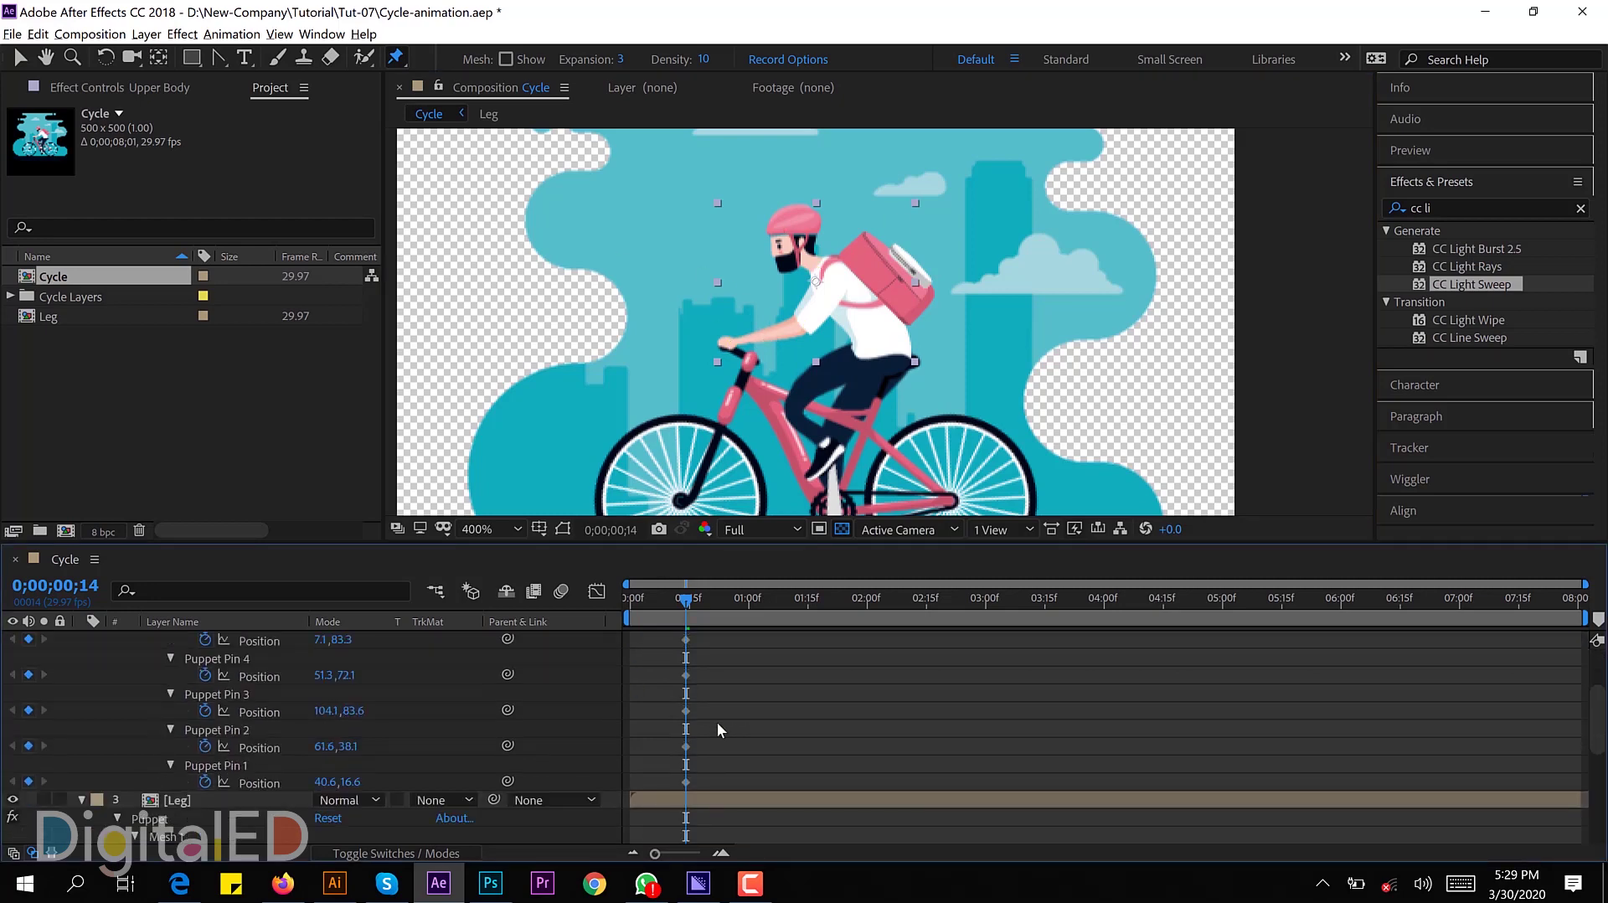
click(631, 600)
drag(716, 630, 665, 831)
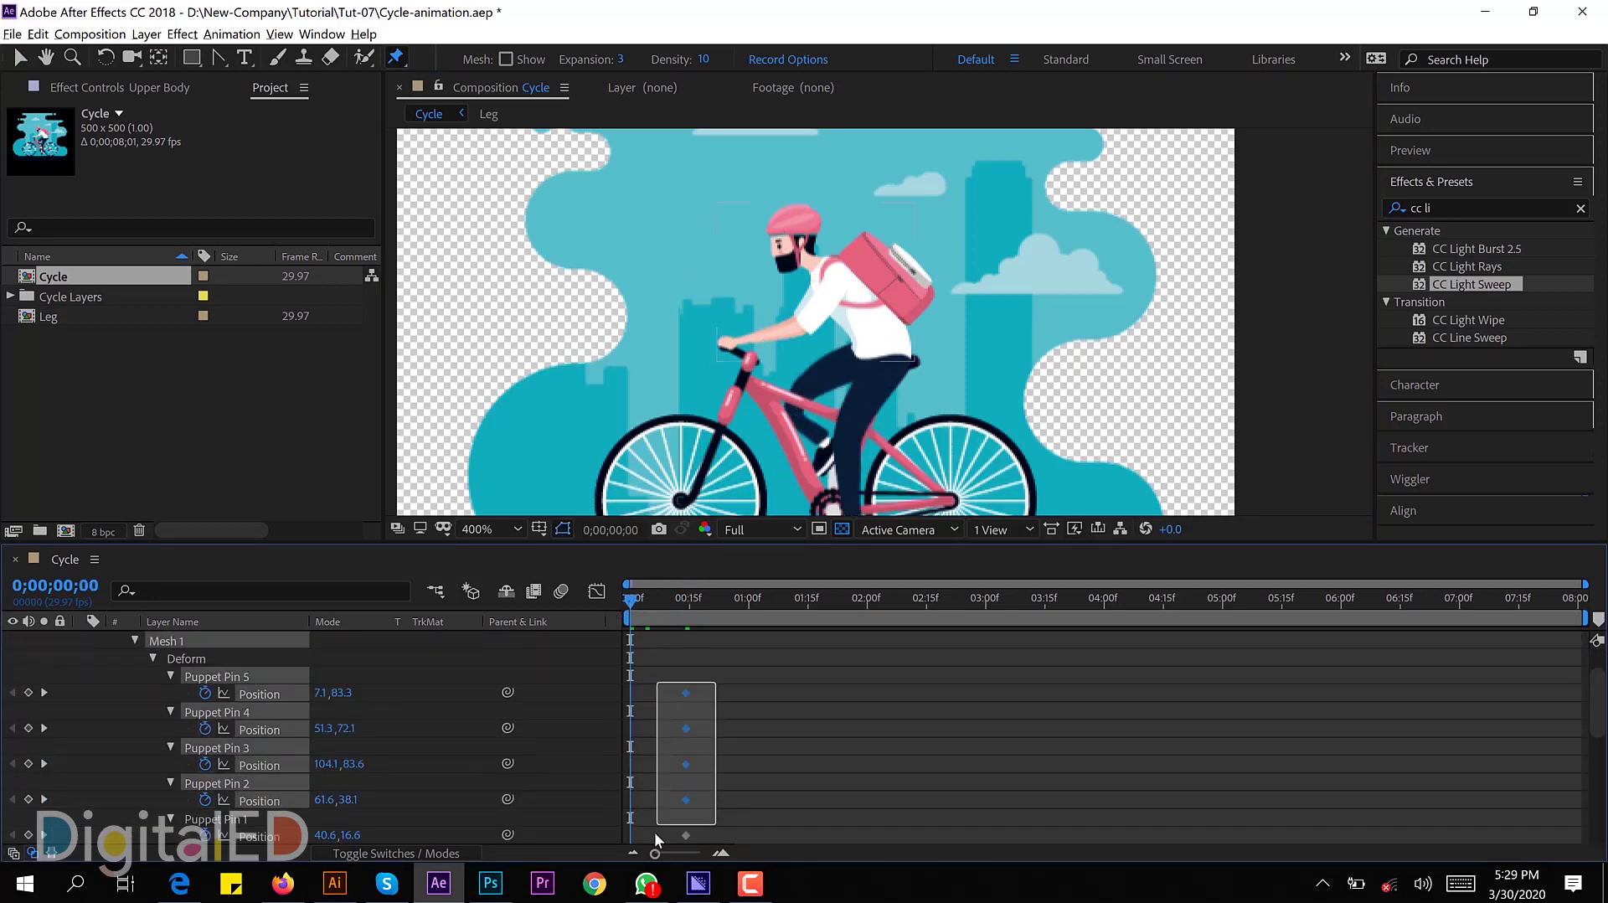
scroll(664, 831, down, 3)
drag(686, 675, 631, 675)
key(k)
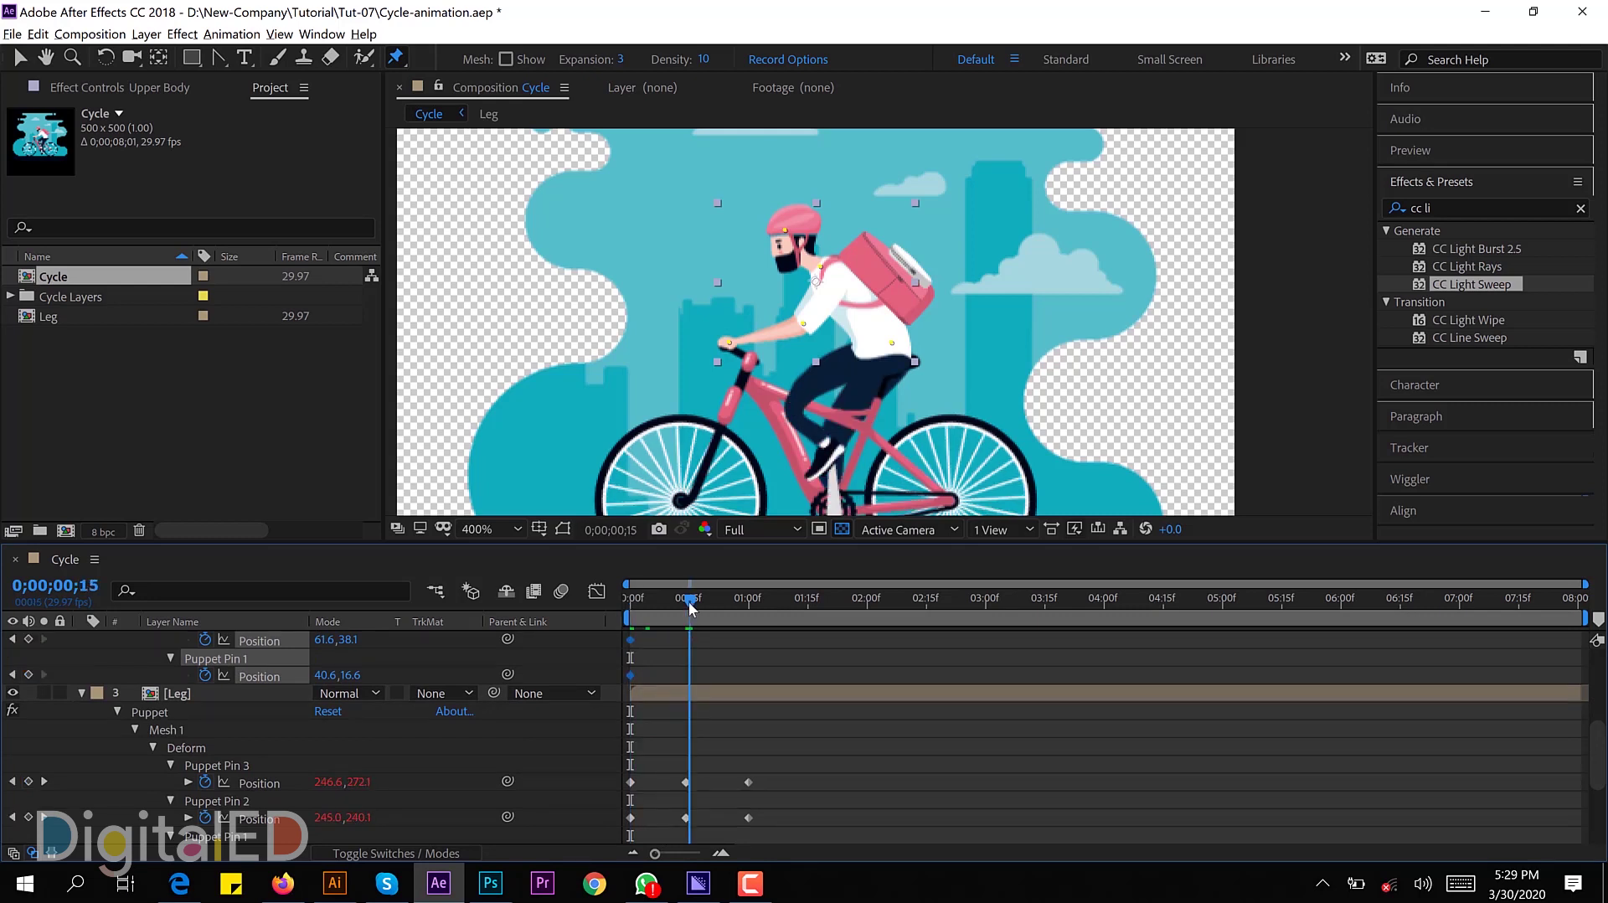
Step: Refine the positions of Puppet Pins 2, 3 and 4 and scrub to check the pose
scroll(727, 675, up, 1)
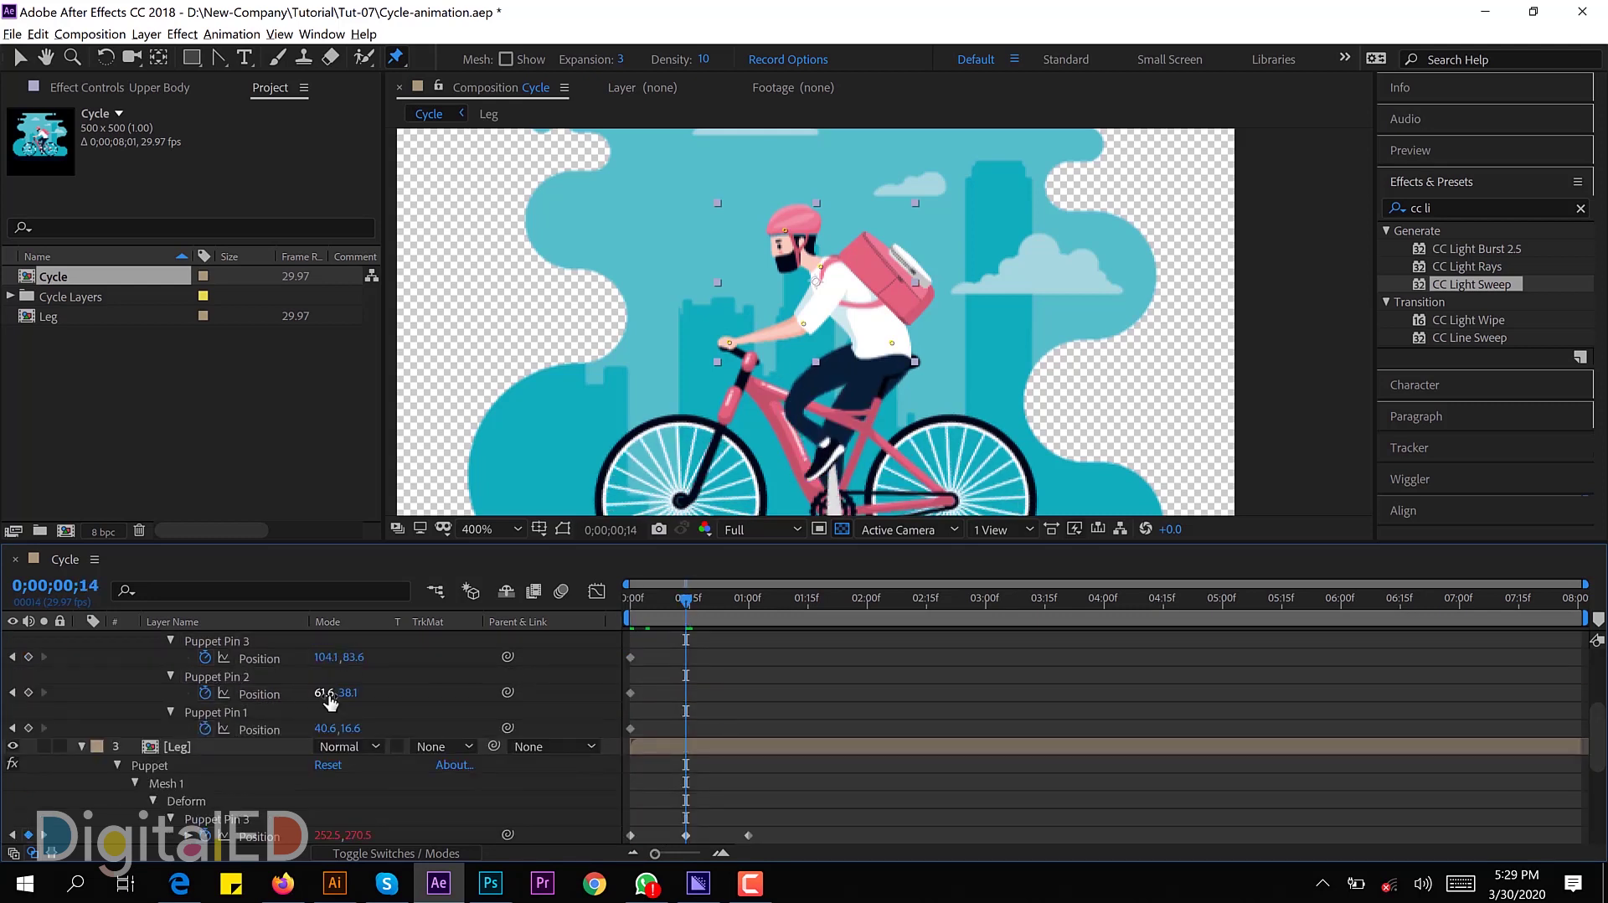
scroll(334, 696, up, 1)
scroll(352, 683, up, 1)
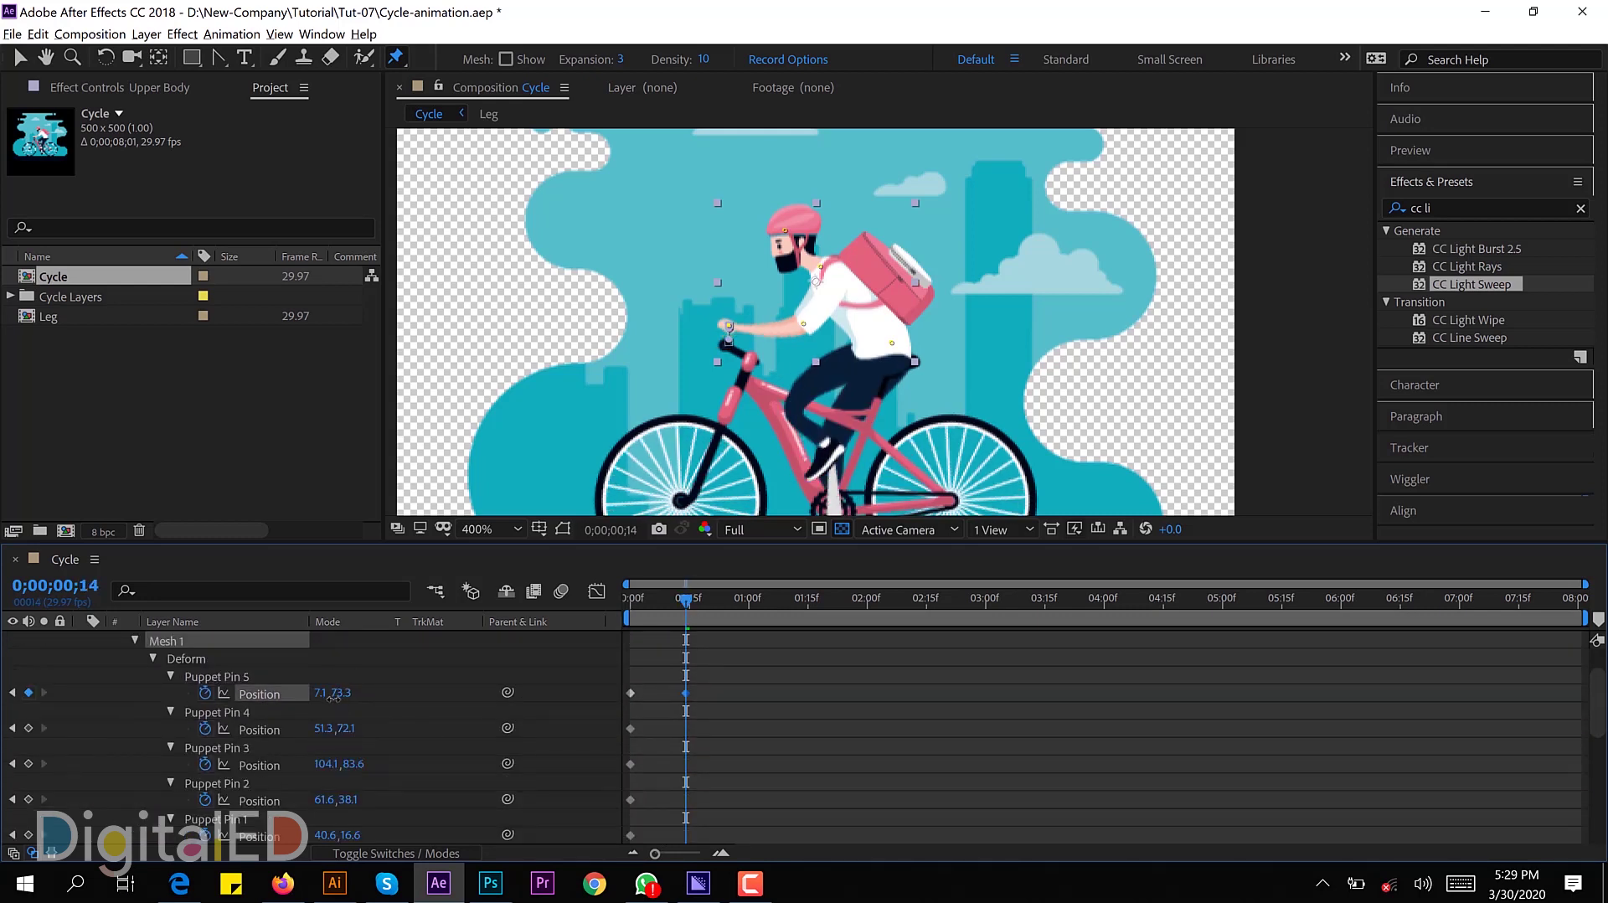
scroll(347, 745, down, 1)
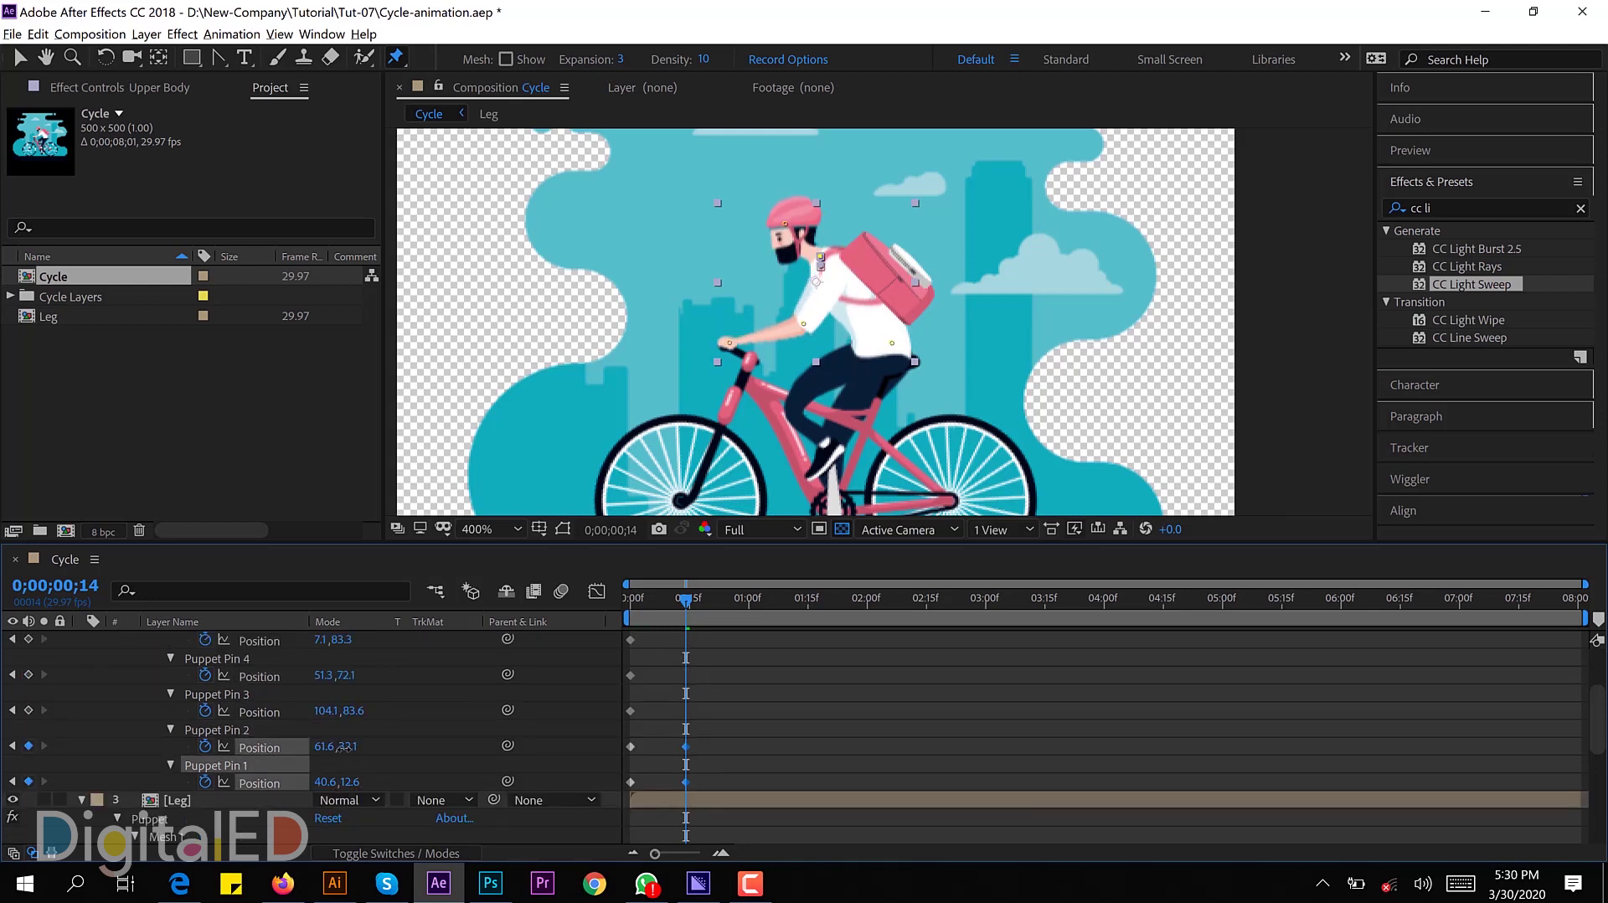
click(346, 746)
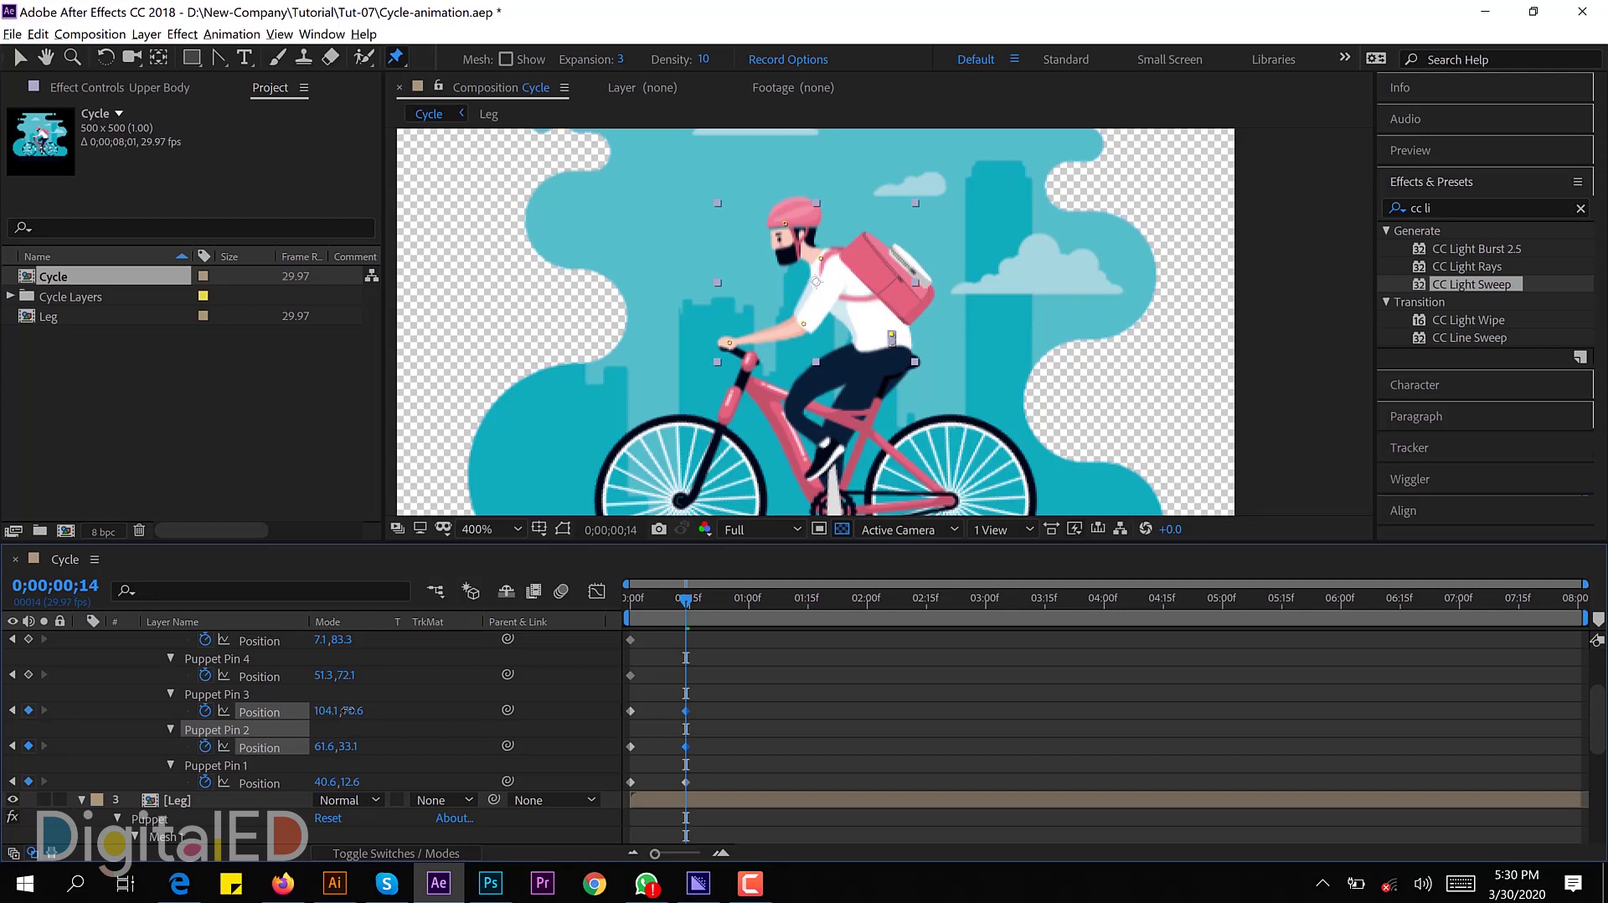
click(346, 710)
drag(345, 675, 342, 675)
click(601, 660)
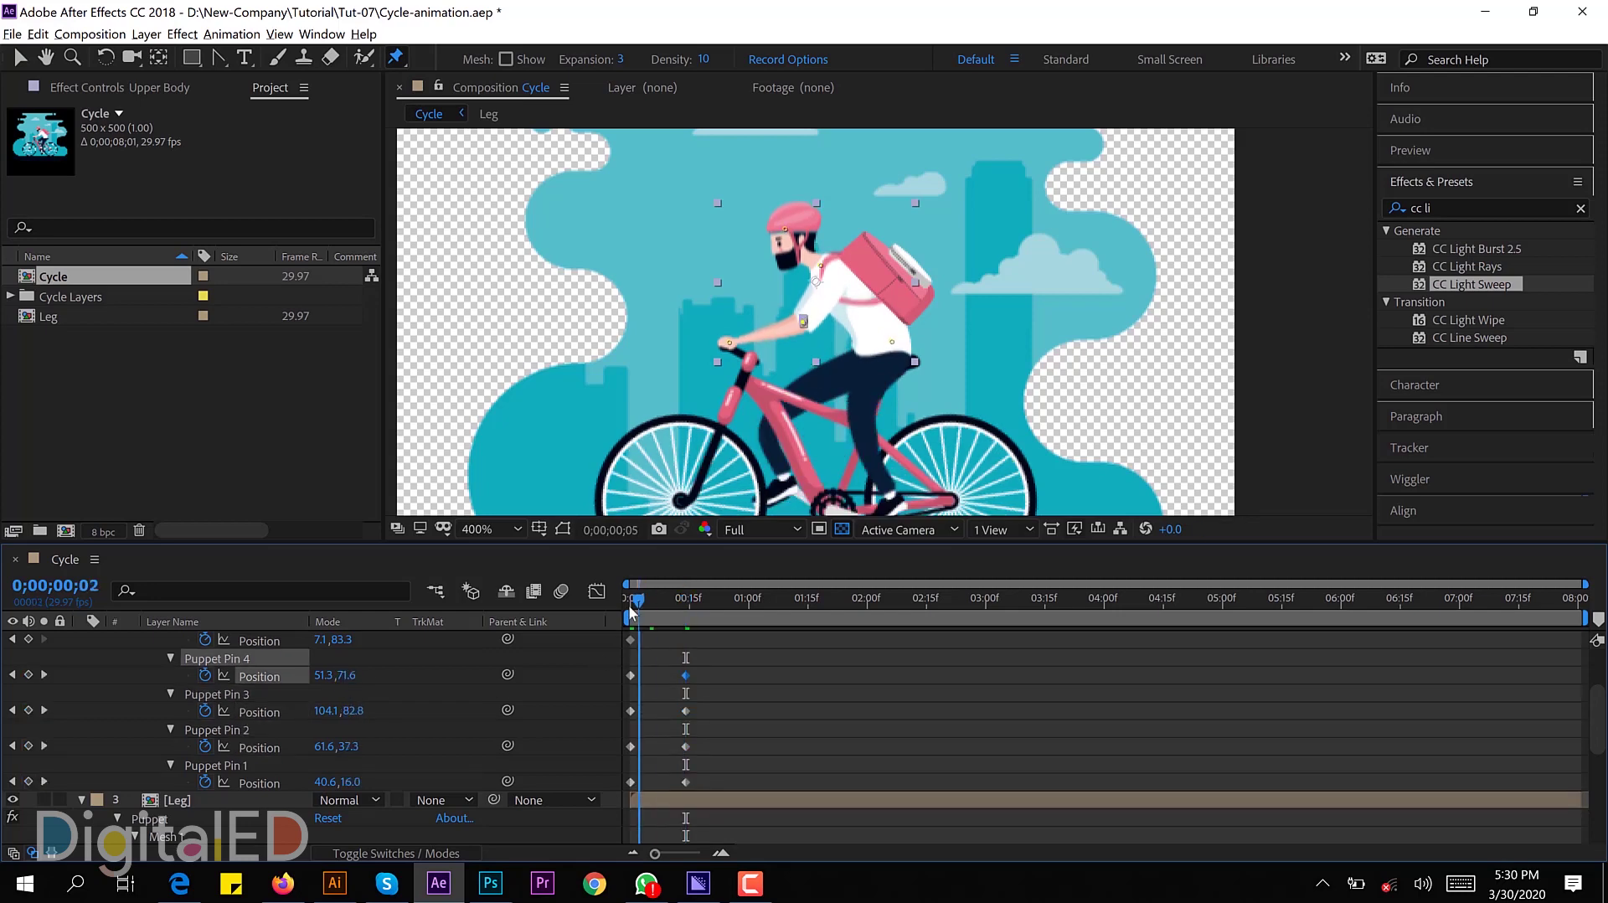
drag(685, 600, 748, 620)
scroll(719, 664, down, 5)
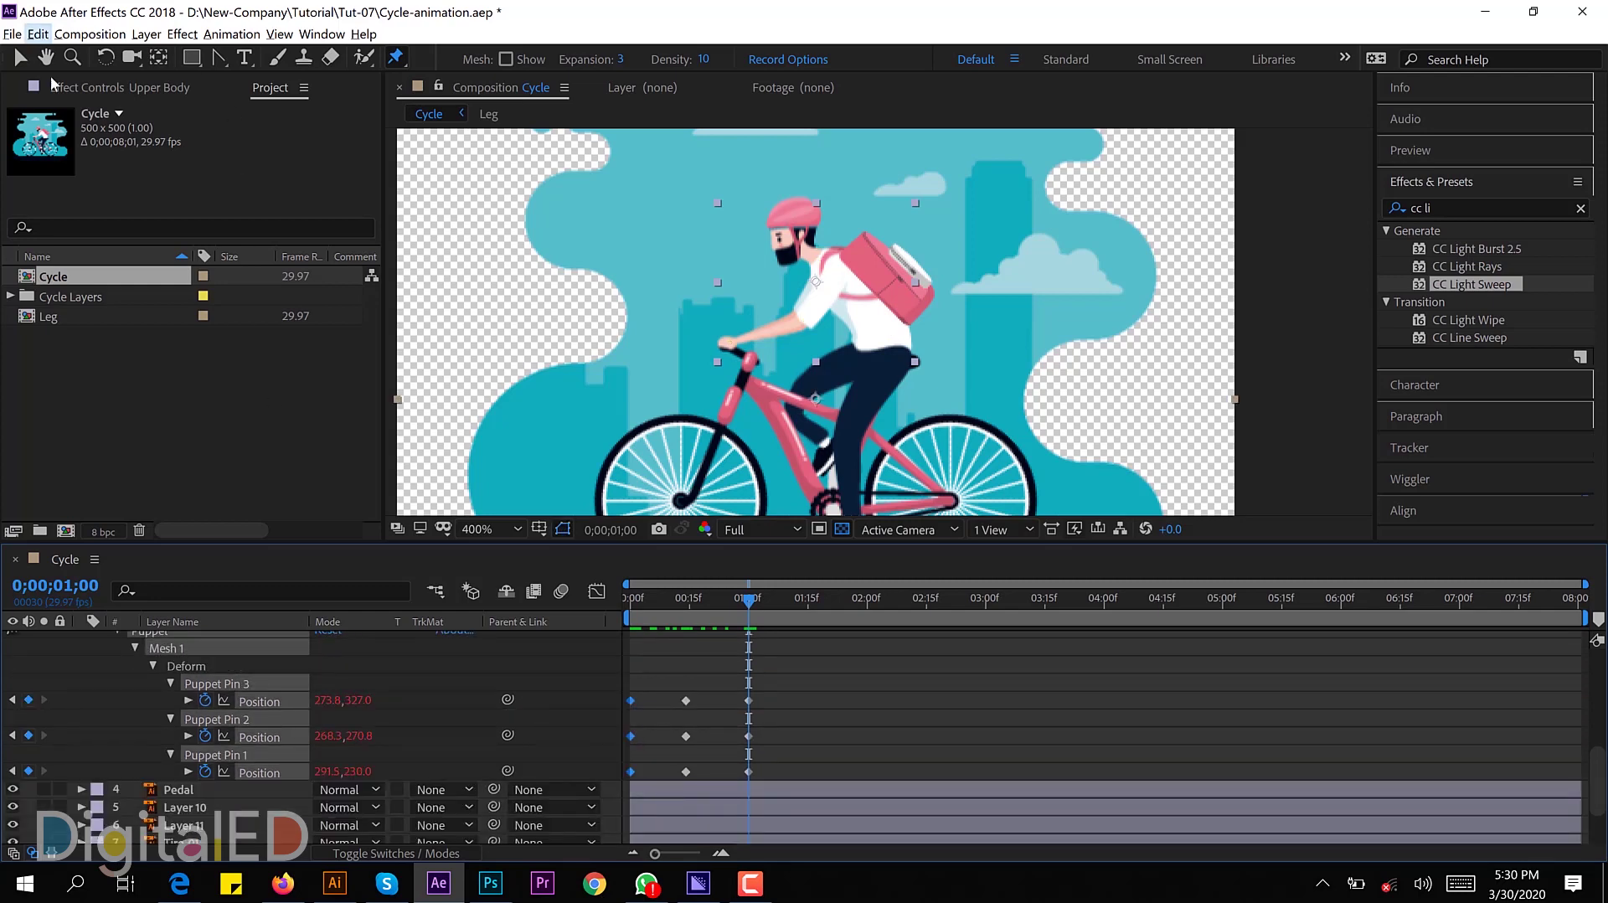
Step: Undo stray pin edits, repeat the starting pose at 1 second, and preview the upper-body motion
click(649, 627)
scroll(652, 626, up, 3)
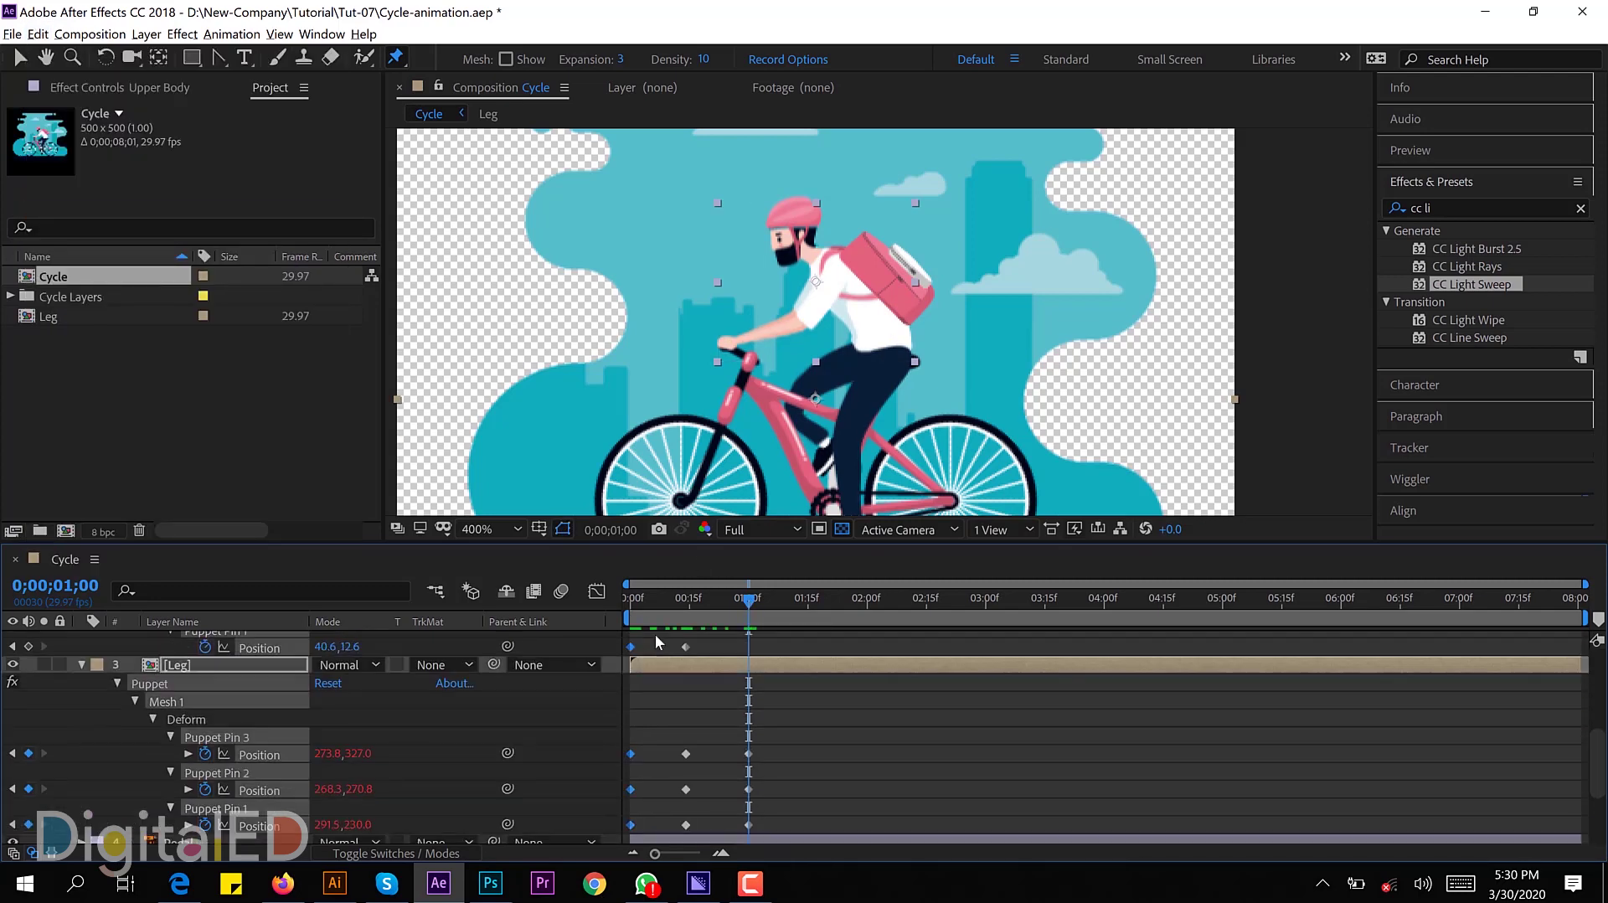
scroll(655, 635, up, 1)
scroll(655, 635, up, 3)
click(38, 34)
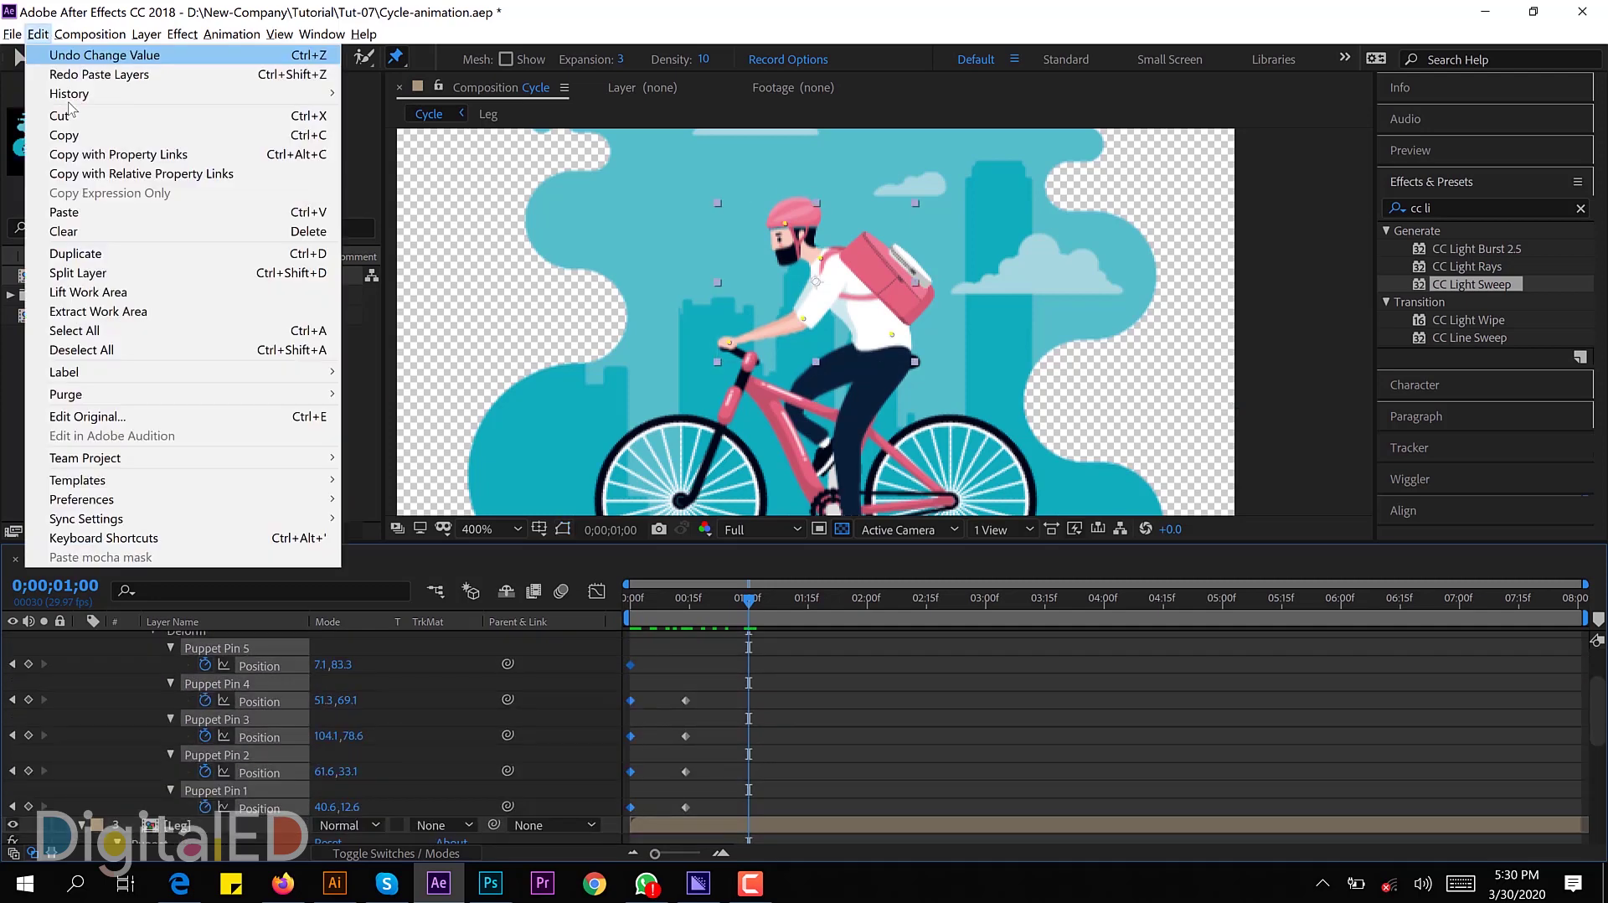
key(Escape)
key(ctrl+z)
key(Home)
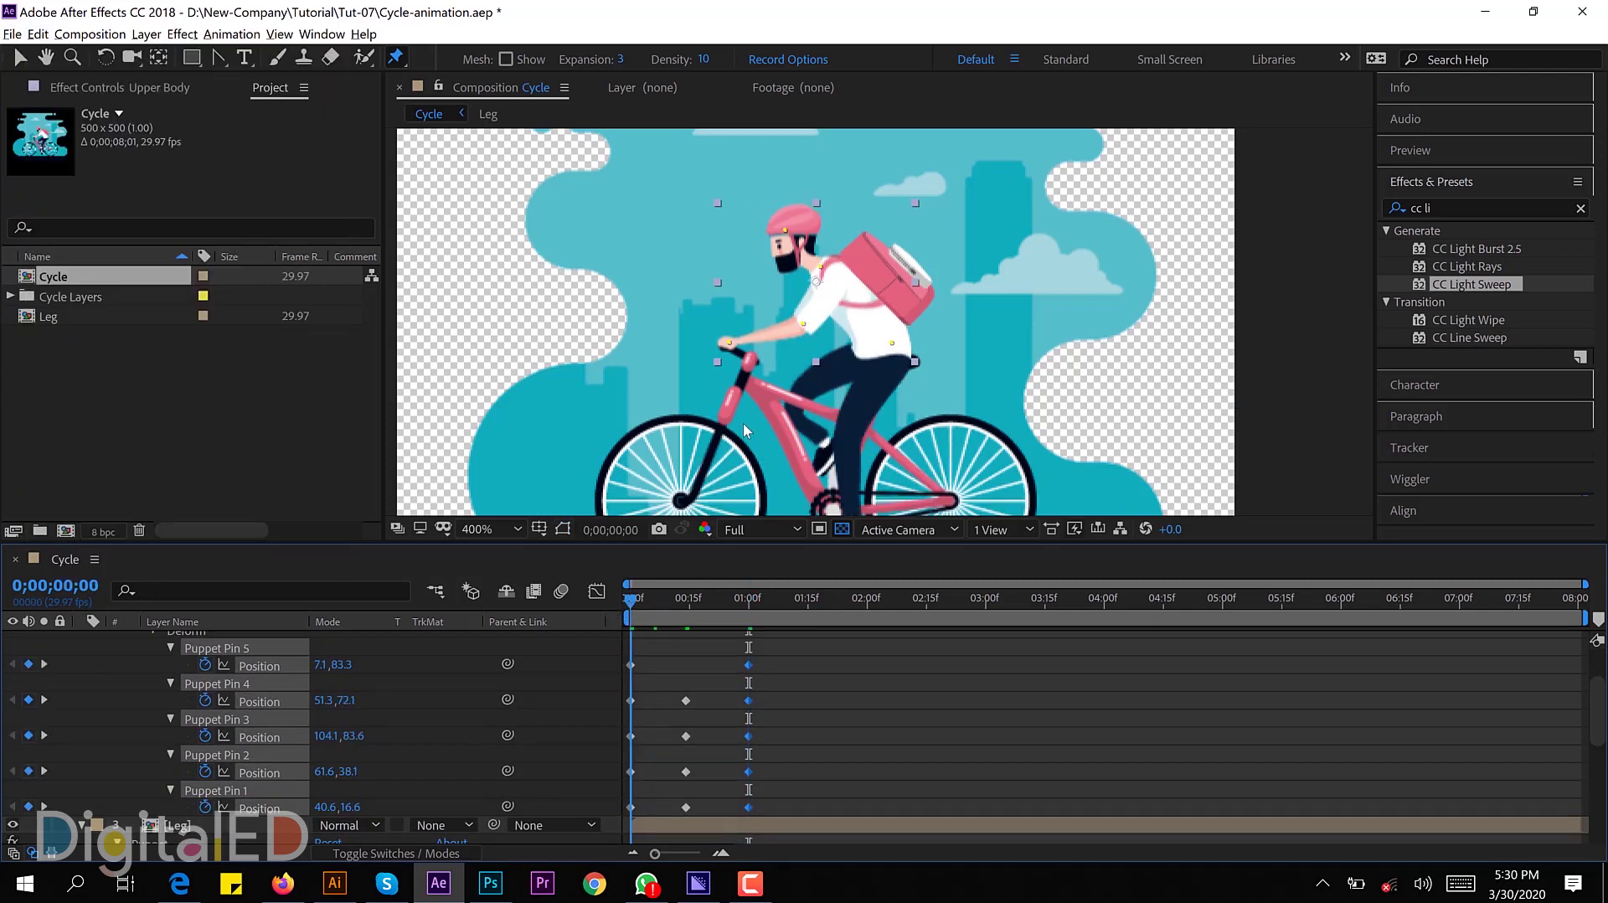
key(space)
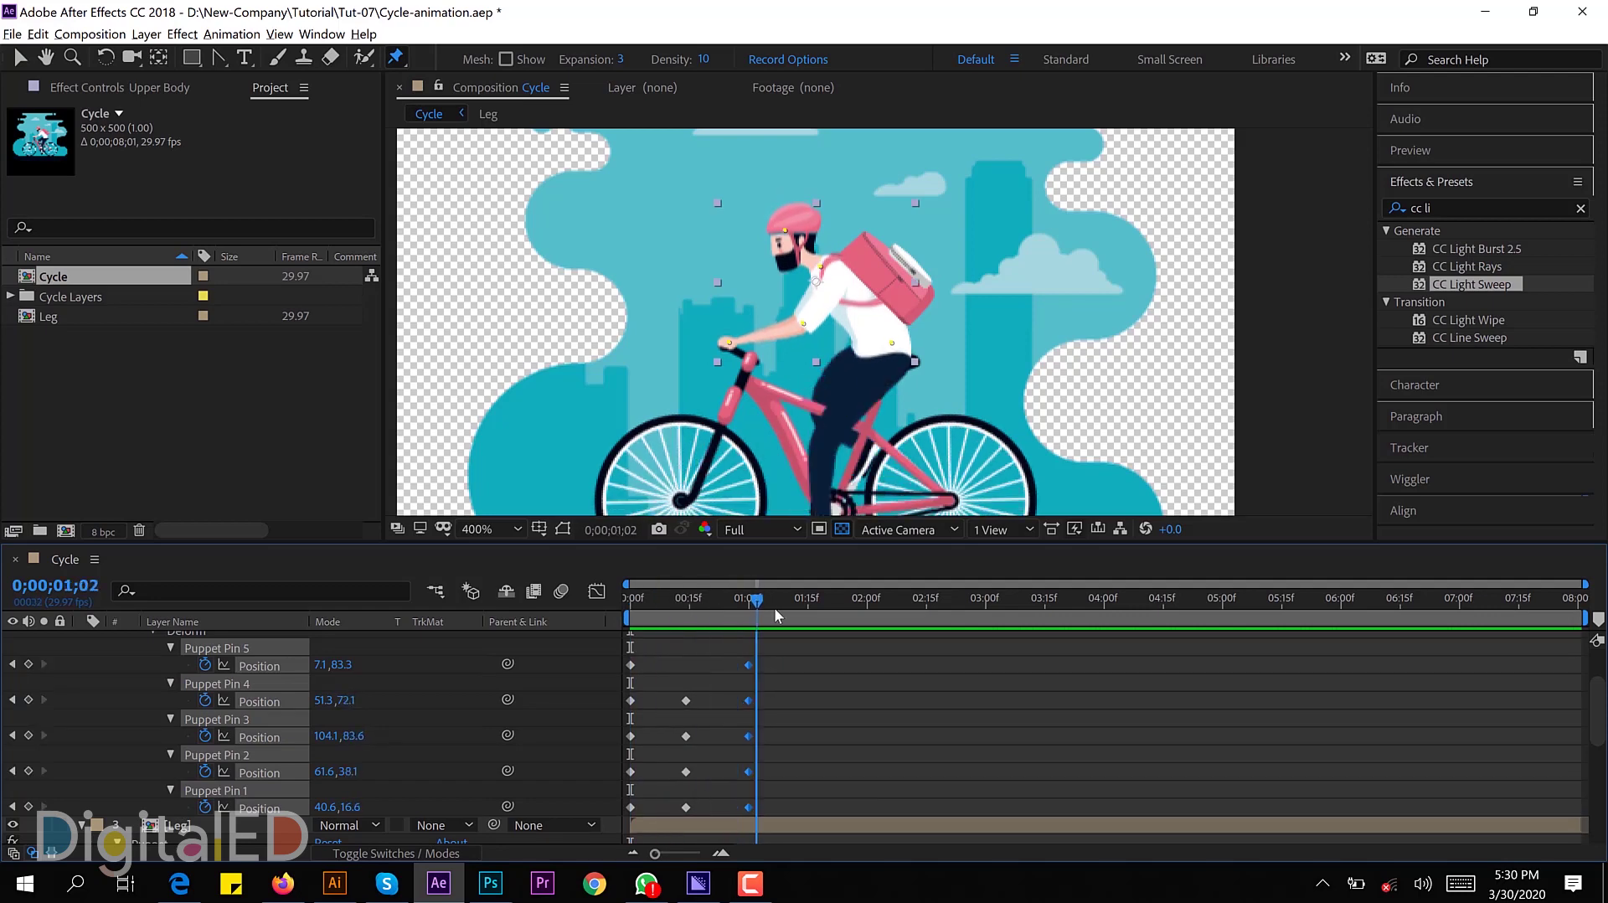
click(817, 715)
click(210, 670)
text(loopOut ("cycle"))
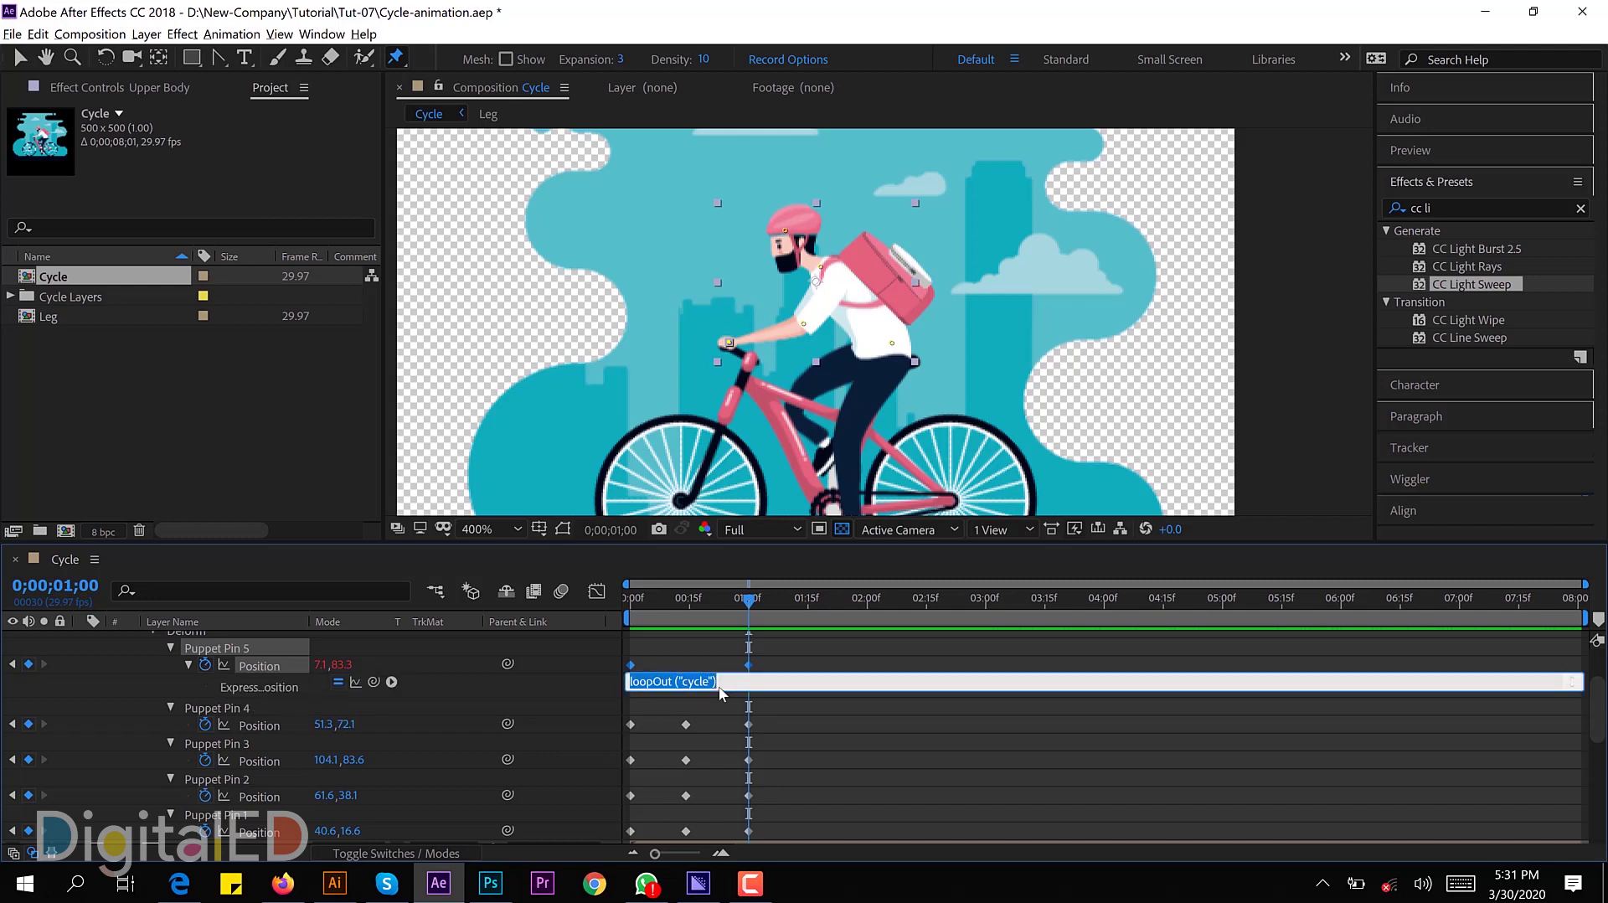
Step: Give the positions of Puppet Pins 5, 4 and 3 the loopOut("cycle") expression
click(559, 731)
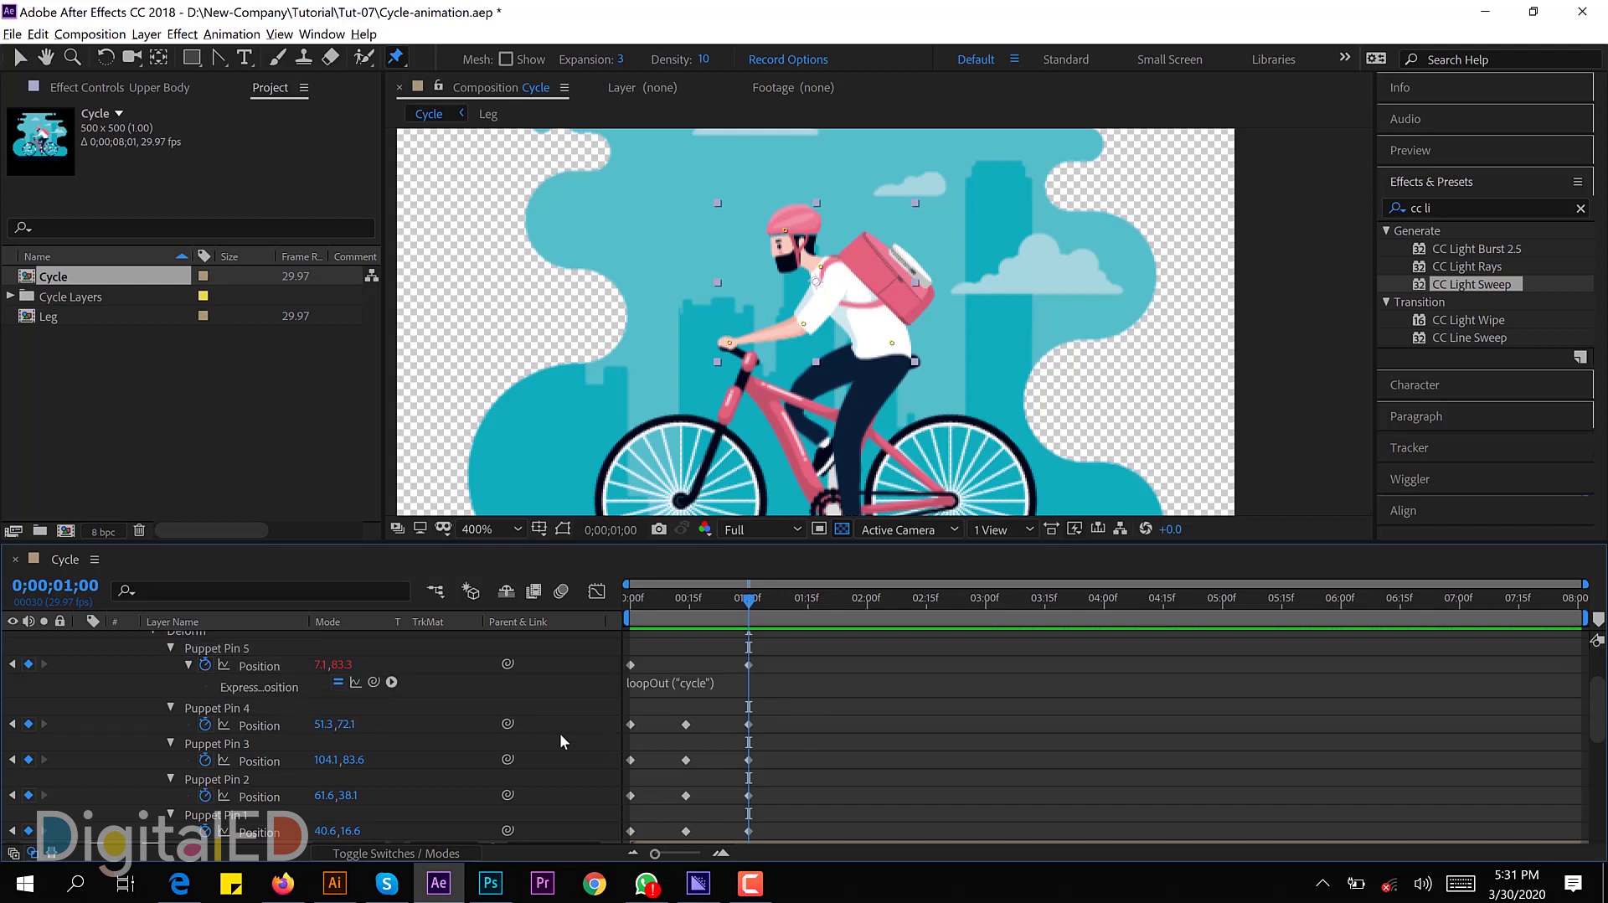
alt+click(205, 725)
text(loopOut ("cycle"))
click(540, 757)
alt+click(204, 783)
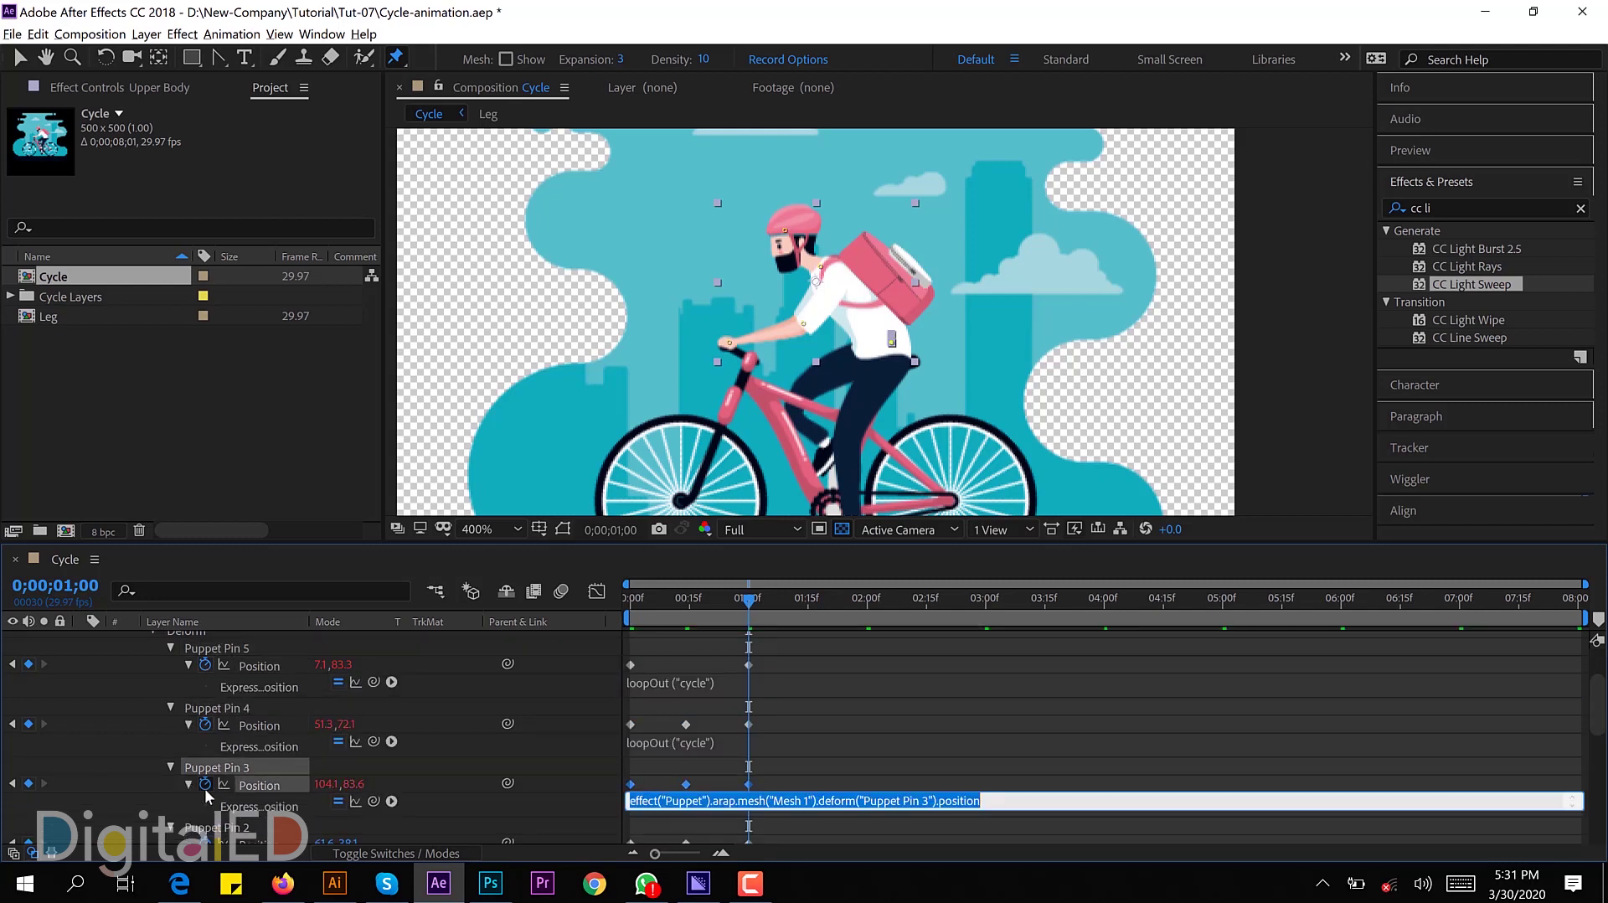
text(loopOut ("cycle"))
click(309, 748)
Step: Paste loopOut("cycle") onto Puppet Pins 2 and 1, then return to the start and zoom out
scroll(206, 792, down, 1)
alt+click(206, 793)
text(loopOut ("cycle"))
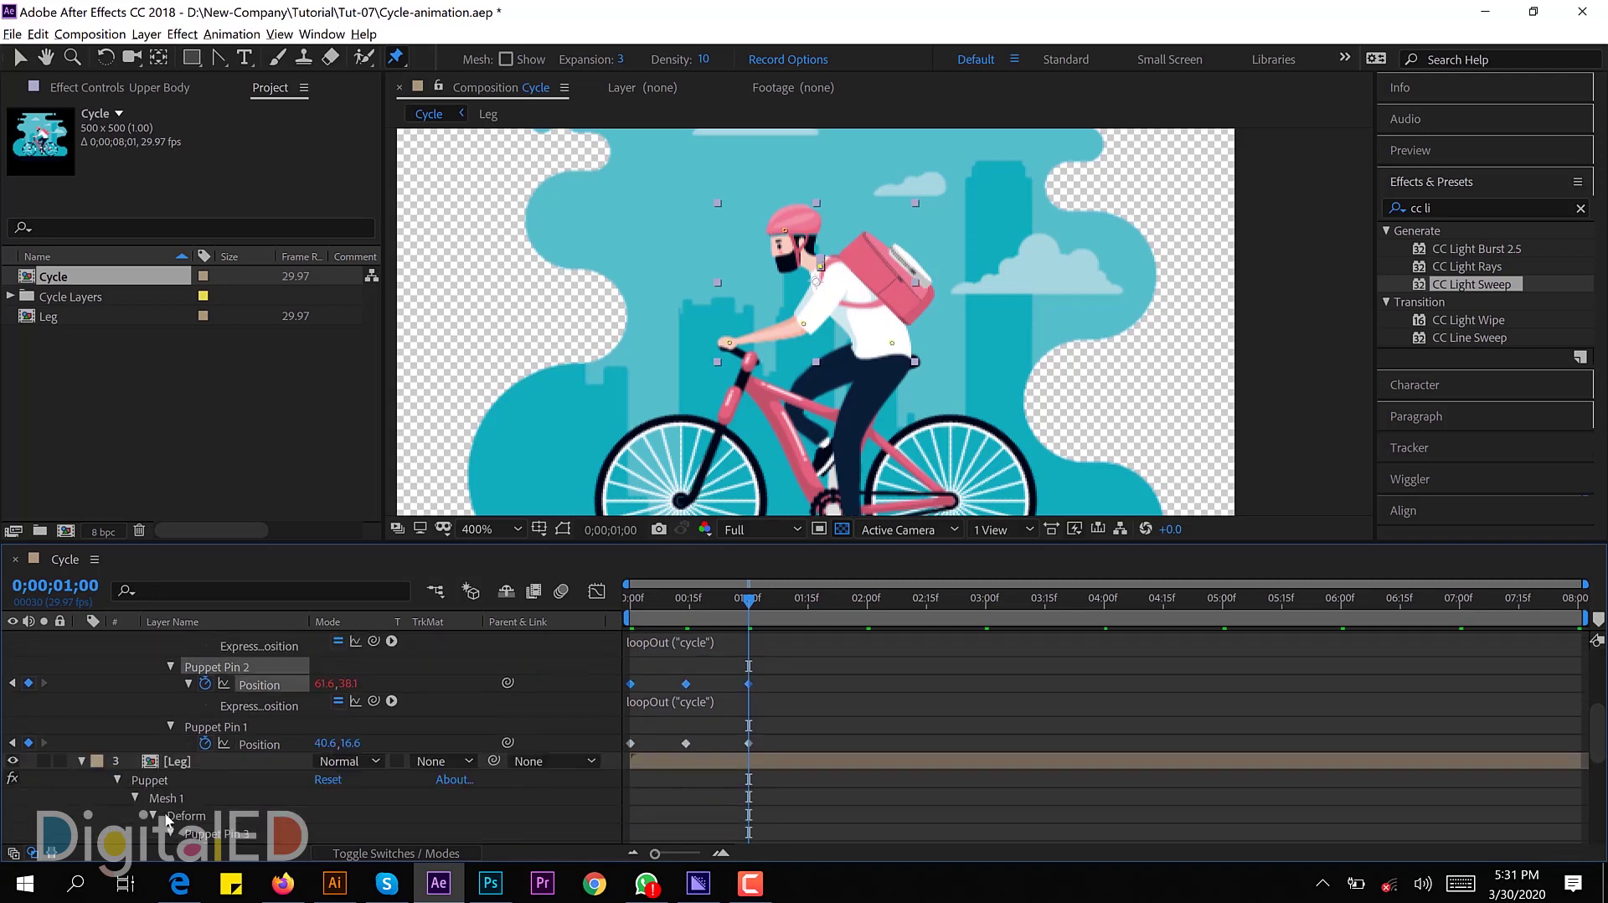
scroll(203, 792, down, 2)
alt+click(205, 744)
text(loopOut ("cycle"))
key(KP_Enter)
key(Home)
key(v)
key(comma)
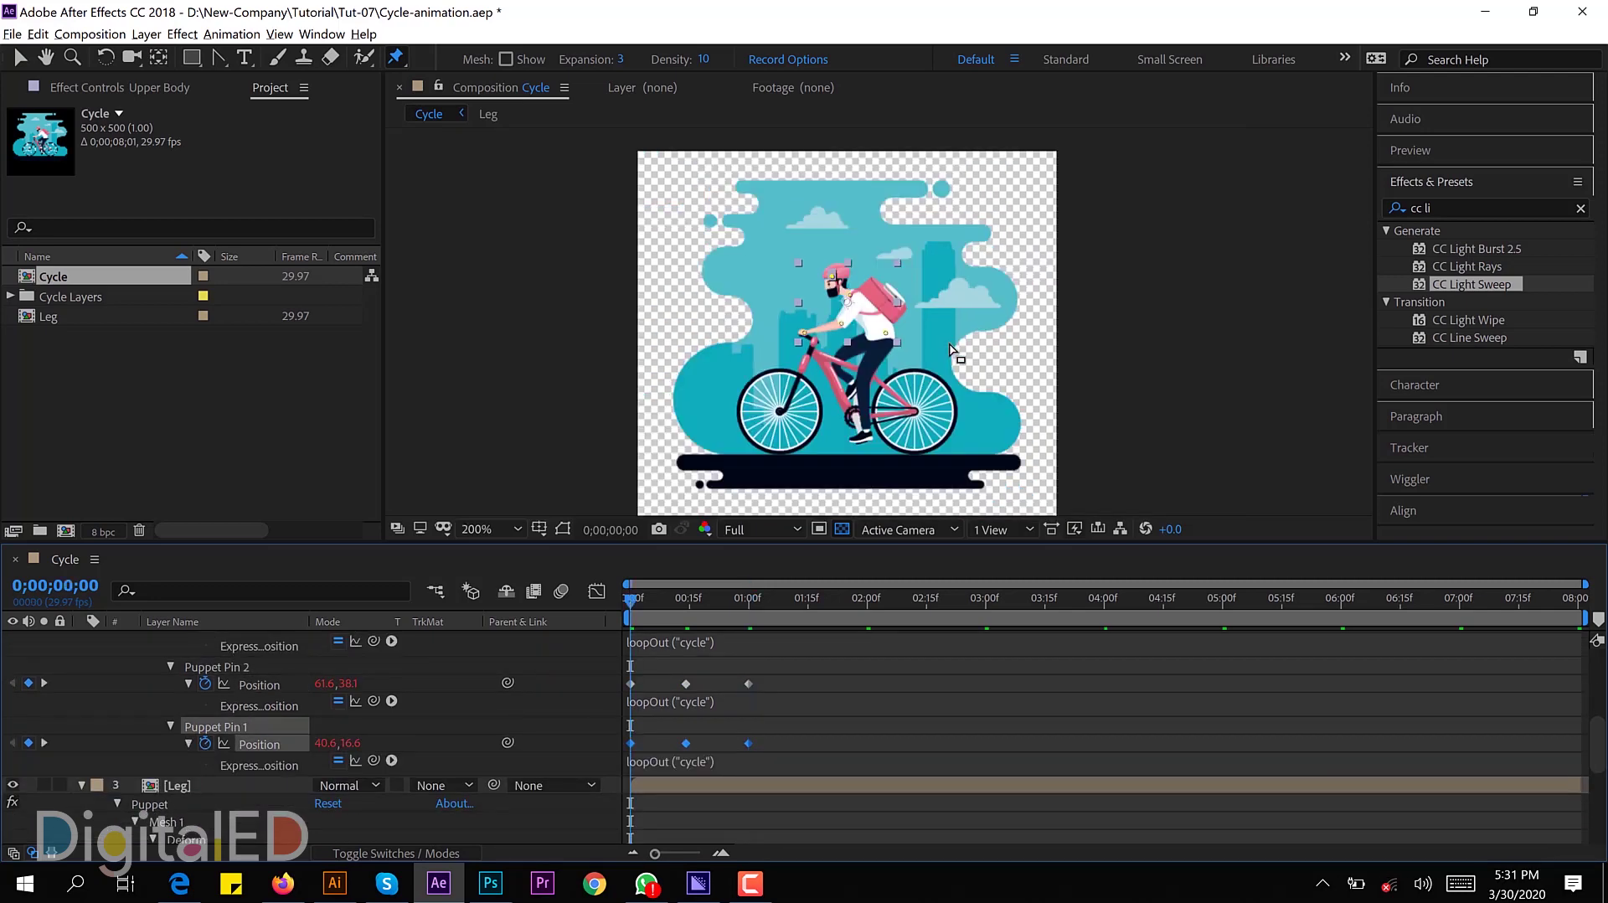
Step: Preview the looping rider, save the project, and collapse the Upper Body and Leg layers
key(space)
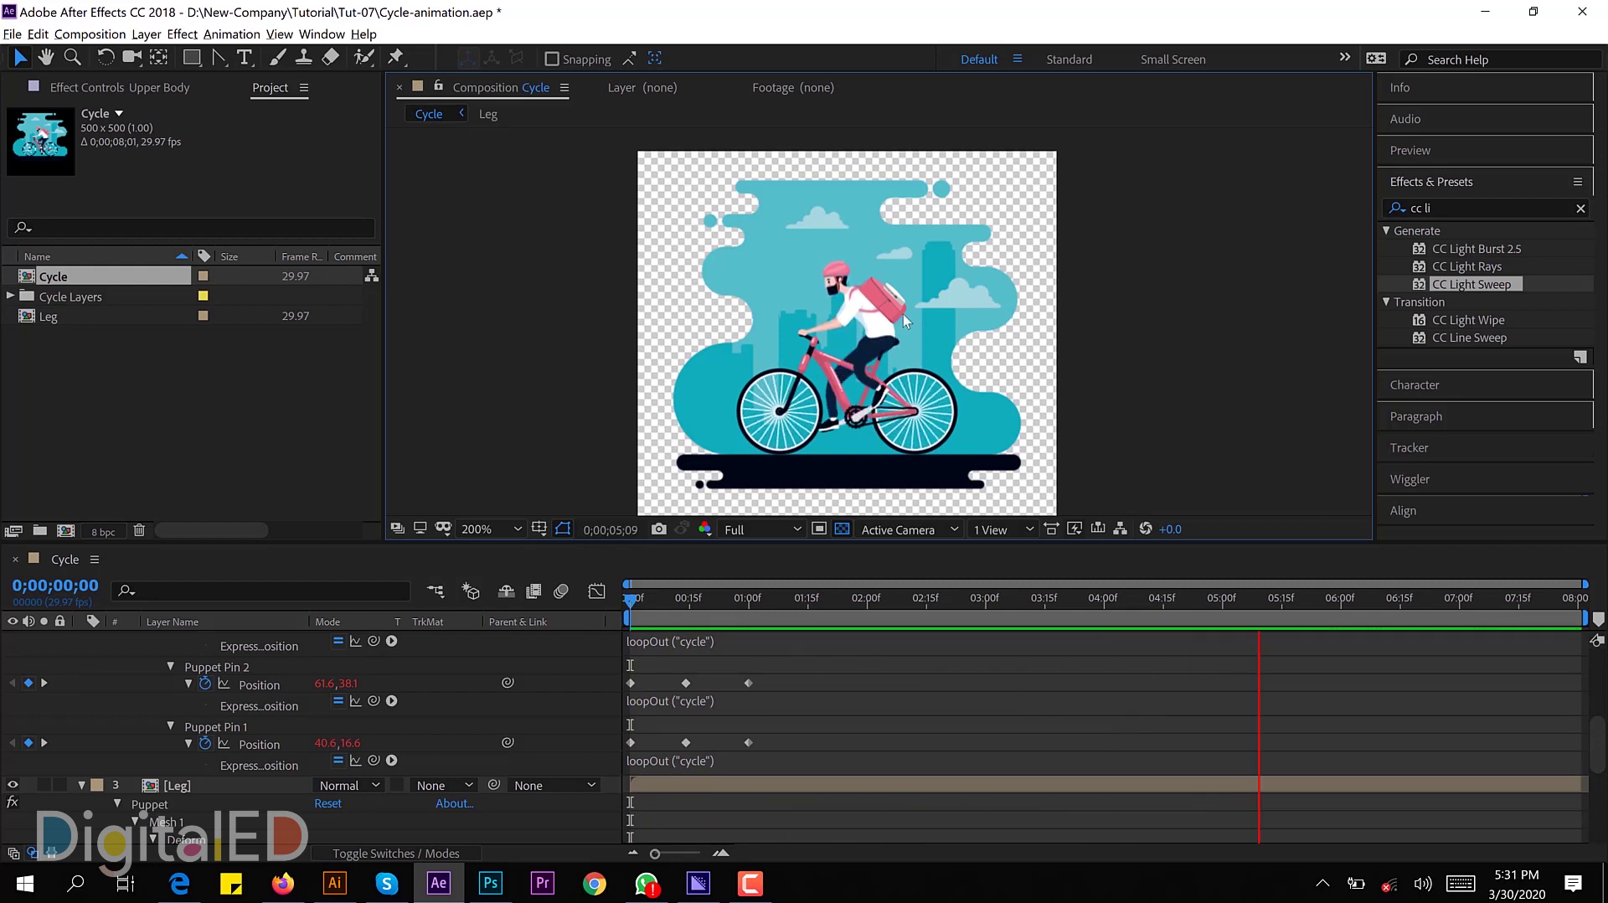
key(ctrl+s)
scroll(139, 715, up, 5)
click(81, 657)
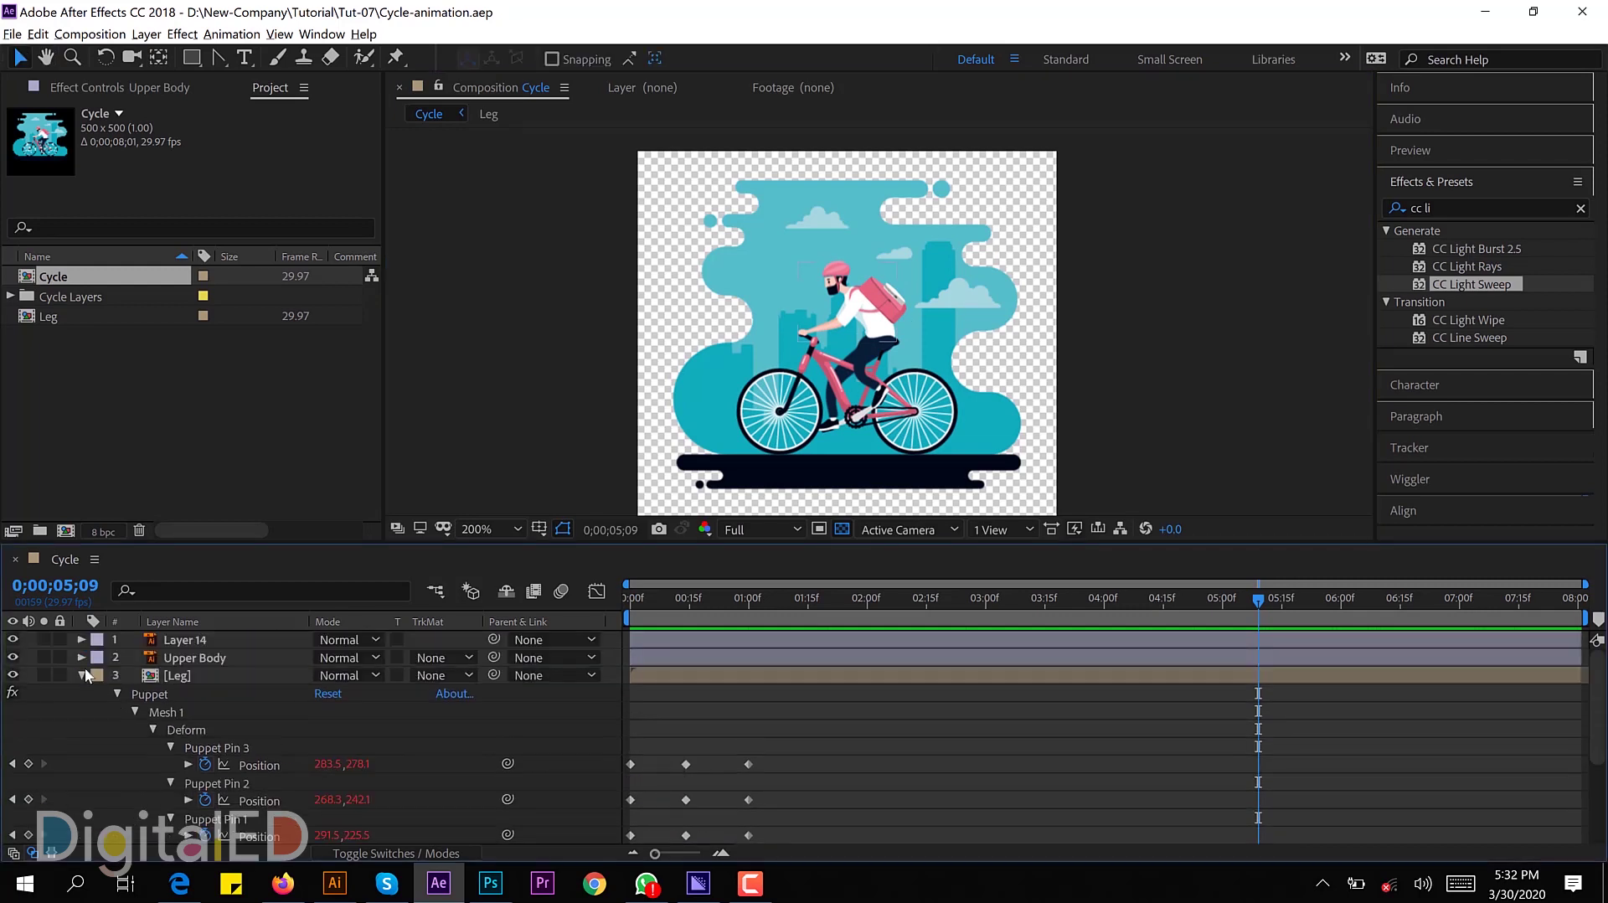
click(81, 675)
click(182, 729)
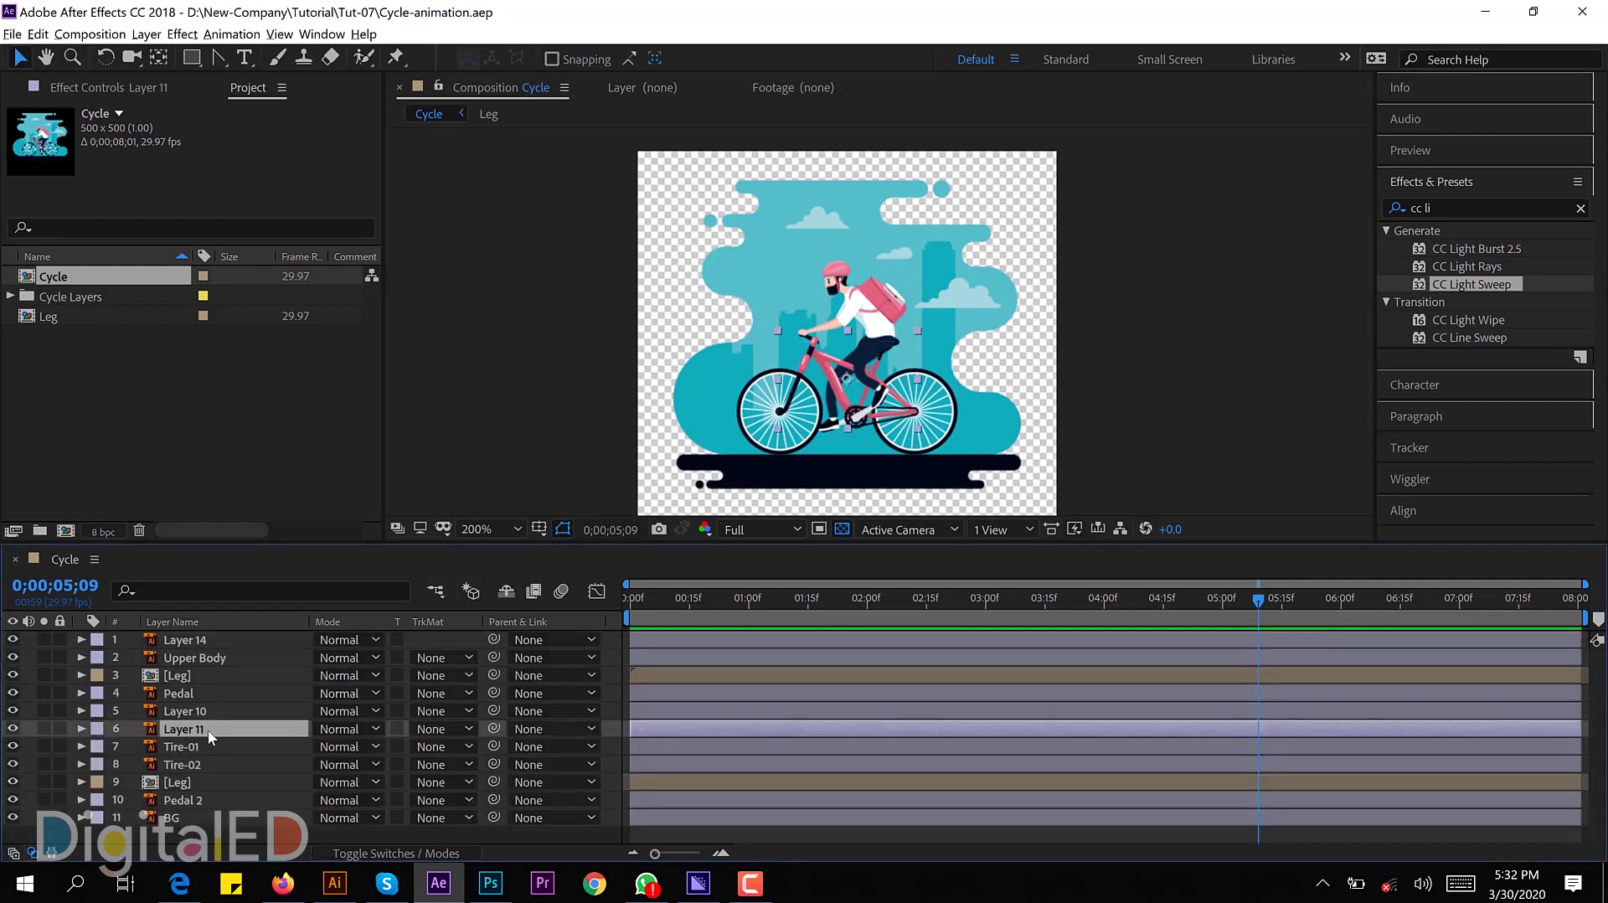
click(12, 728)
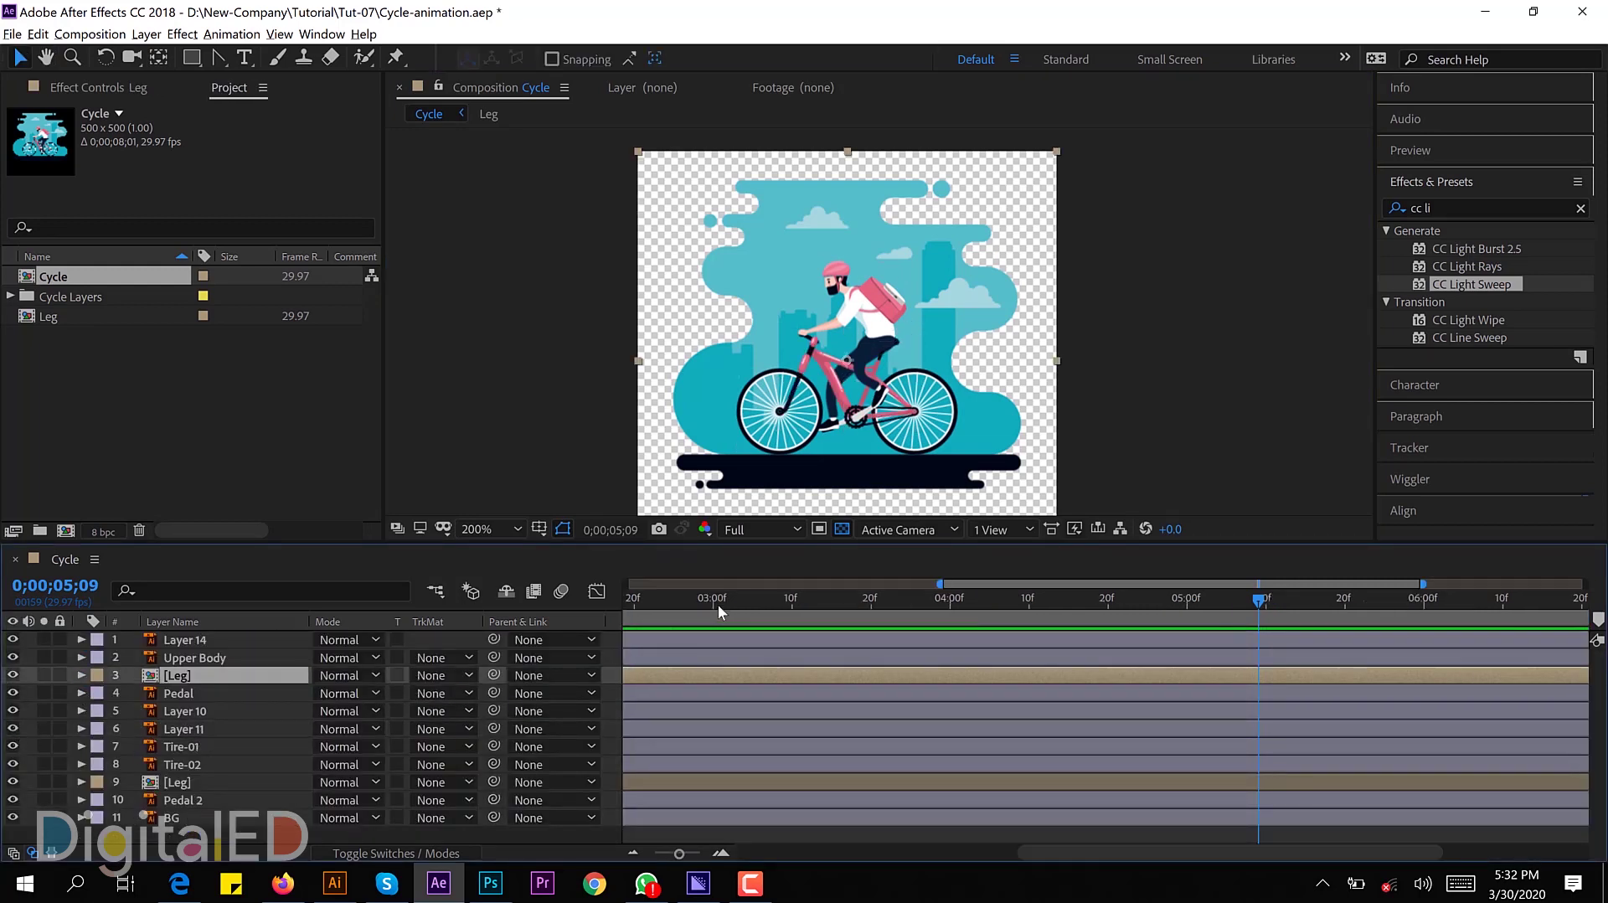
Step: Jump to Upper Body's 1-second keyframe and reveal Layer 11's Position keyframes
key(Home)
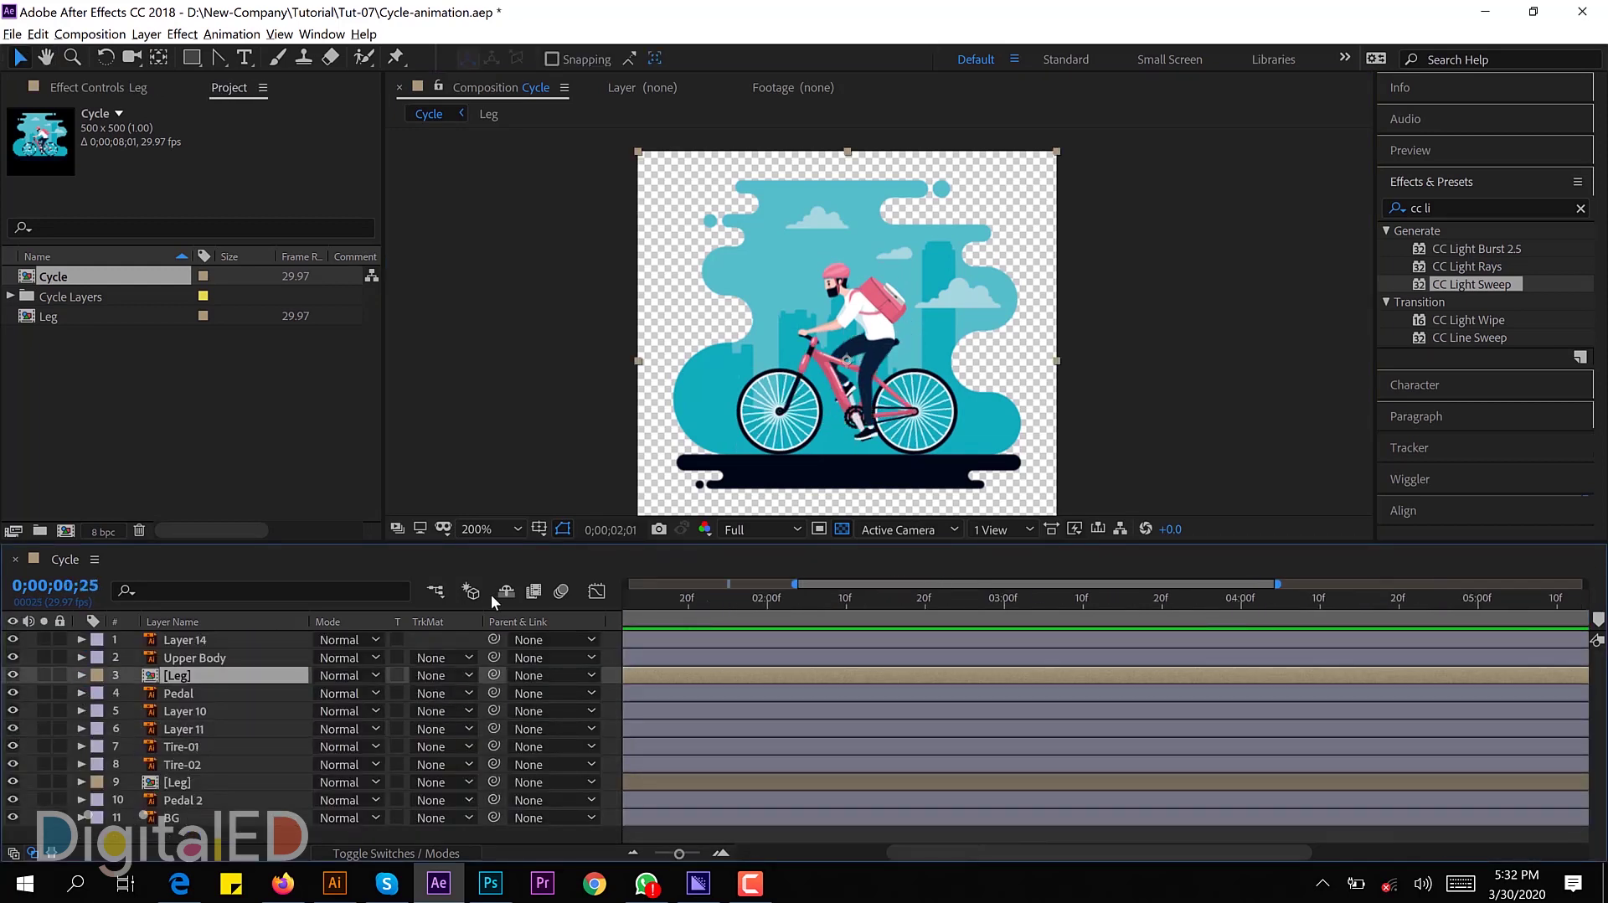
key(equal)
click(667, 655)
key(u)
click(864, 599)
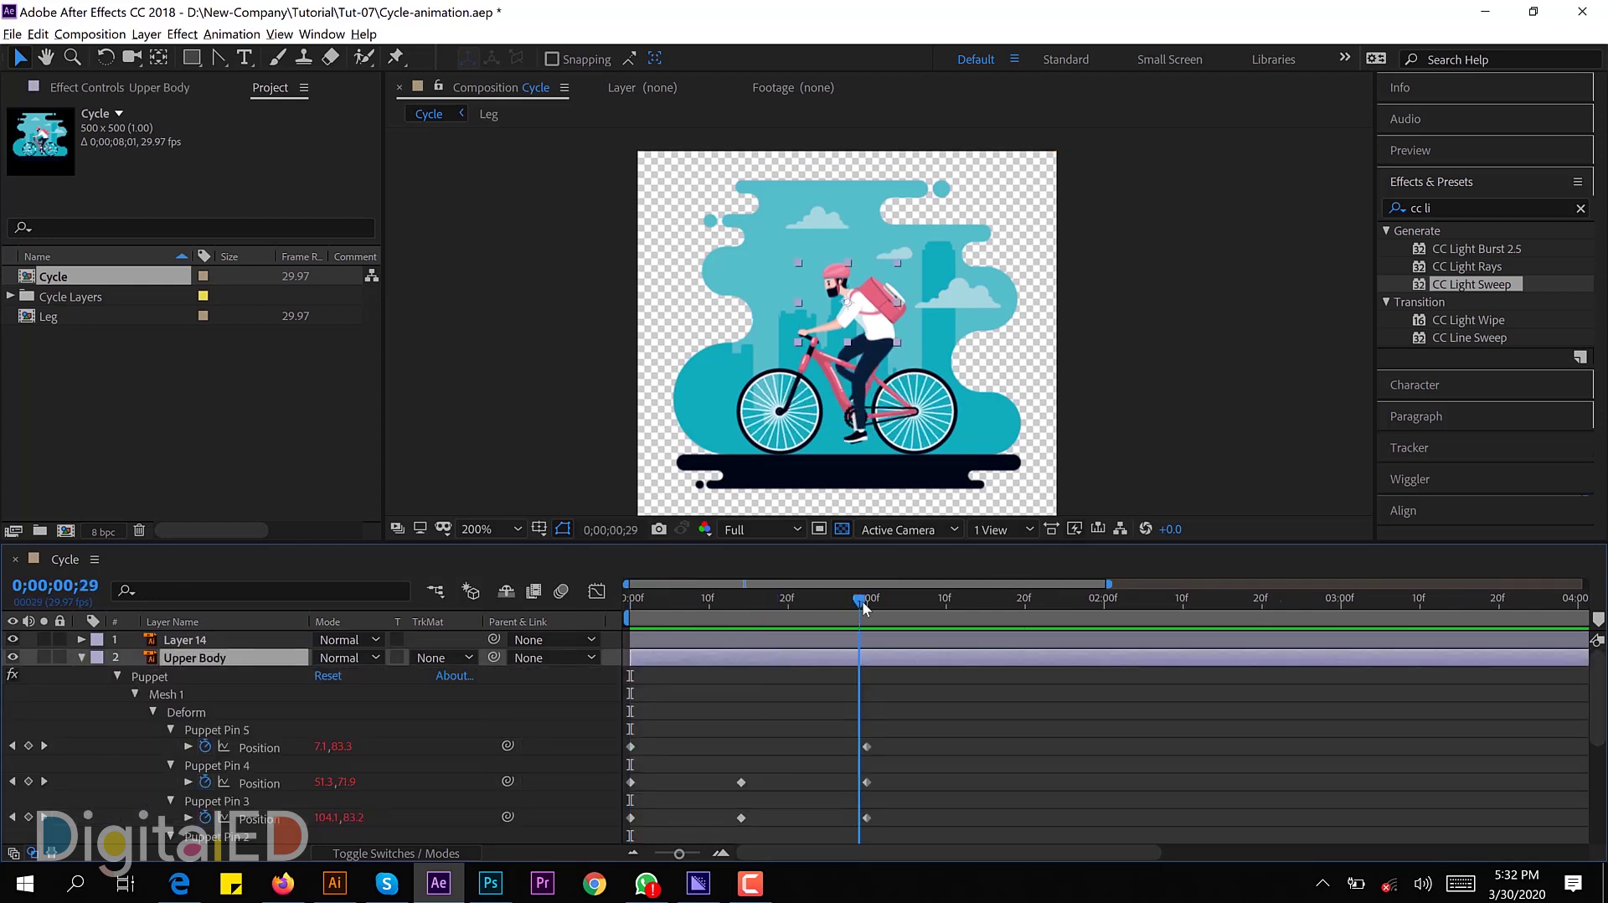
click(82, 658)
click(192, 727)
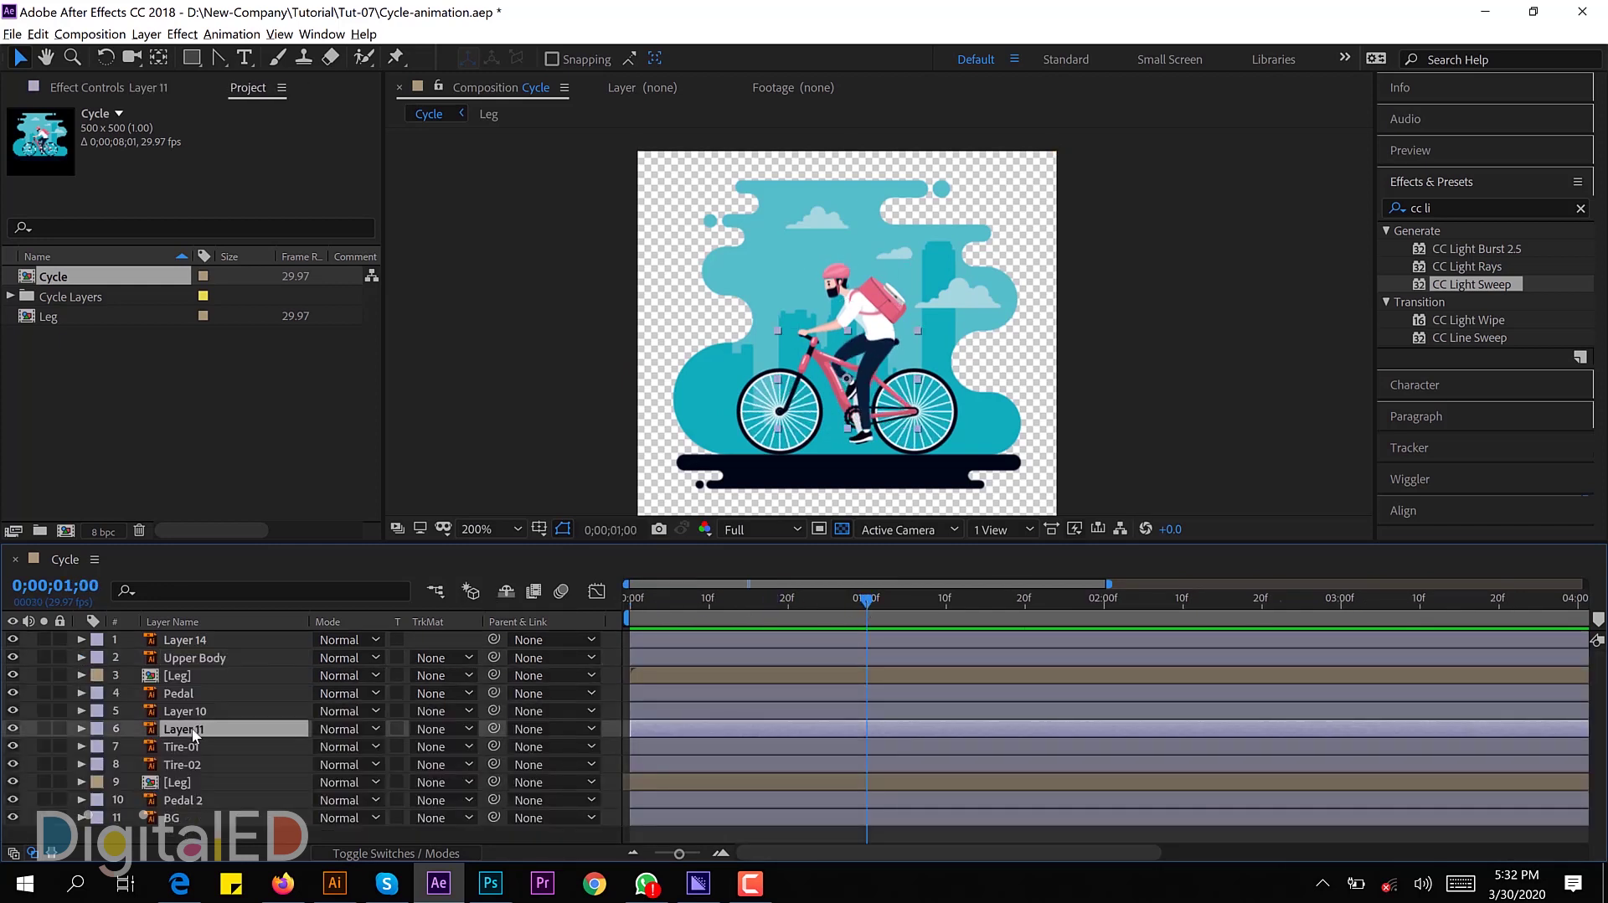
key(p)
click(131, 747)
click(645, 598)
Step: Key Layer 11 at 249.9, 265.9 on frame 14 and Easy Ease its three Position keyframes
key(Home)
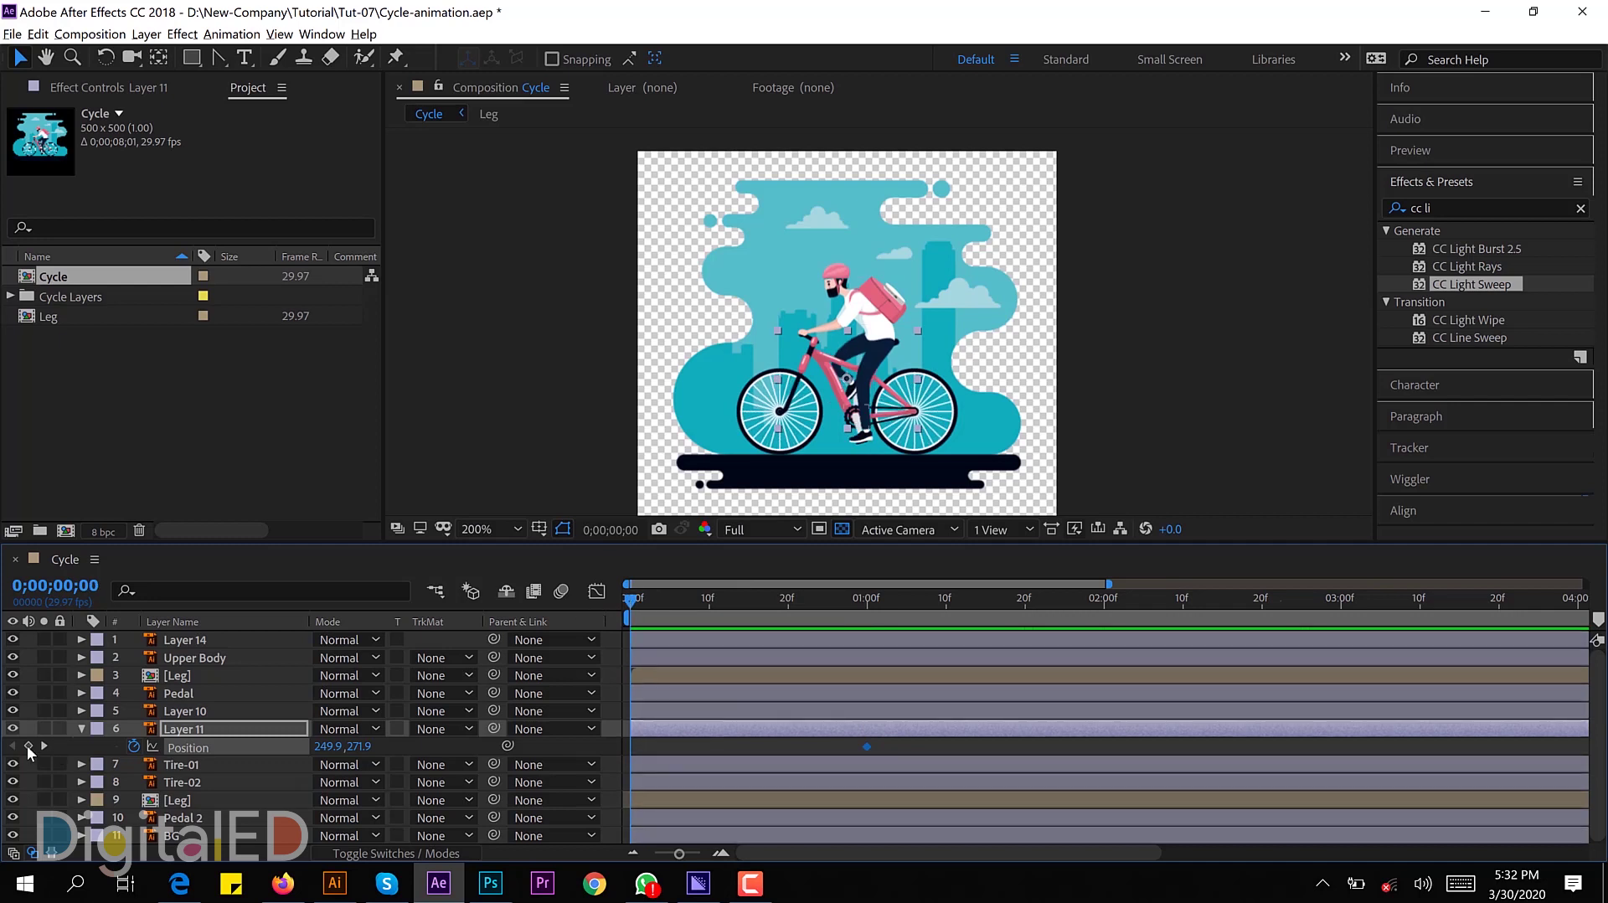
click(748, 601)
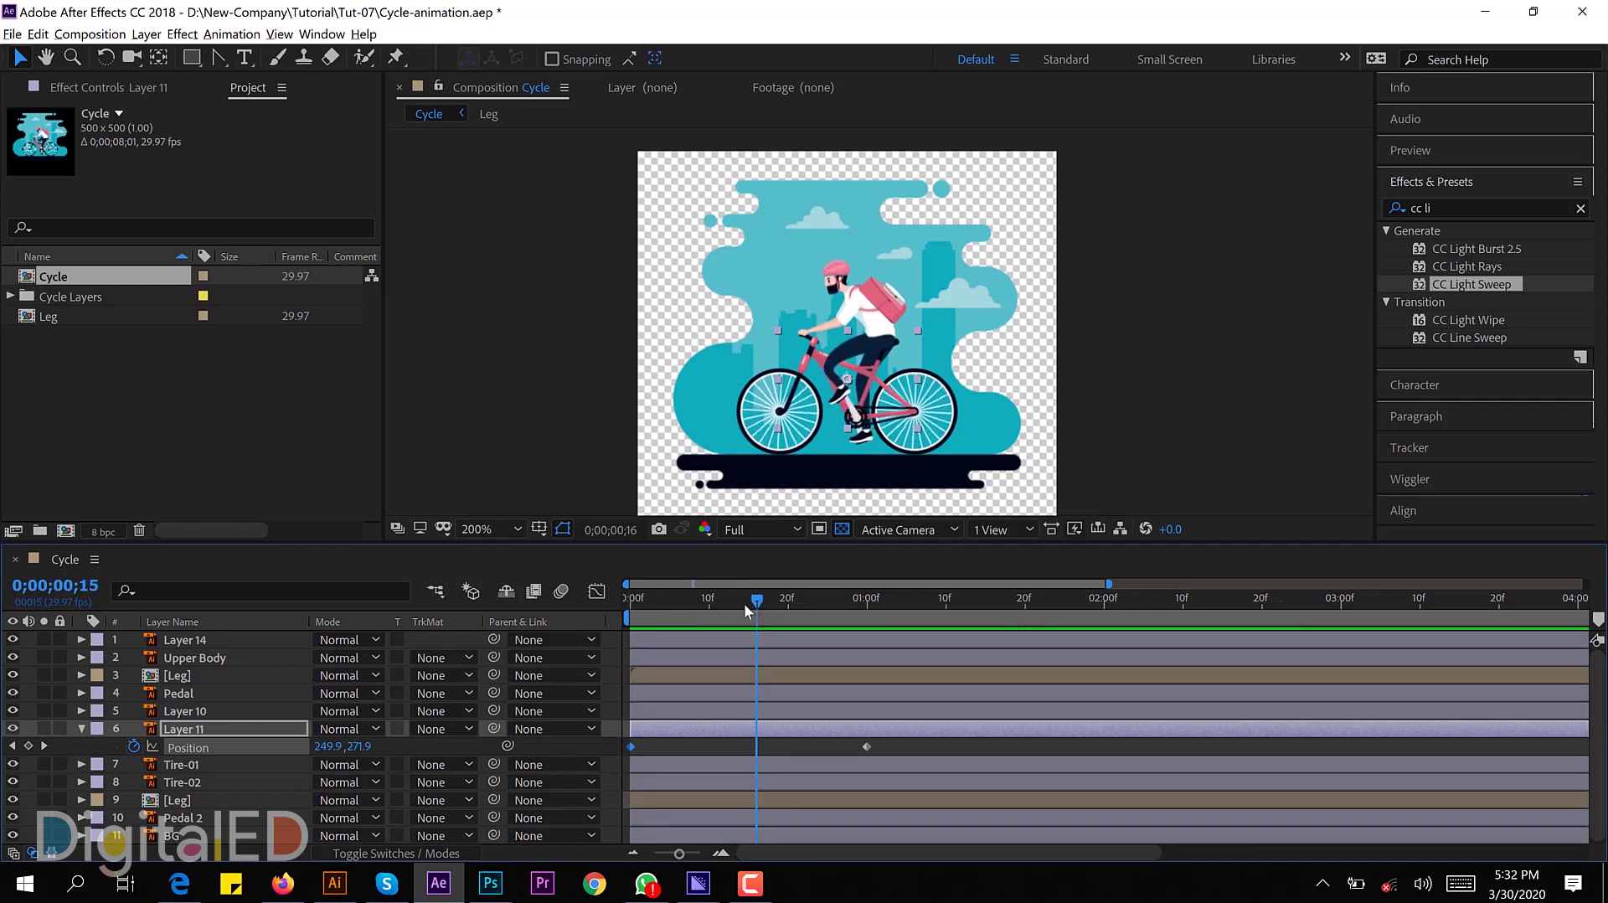
click(767, 676)
click(742, 599)
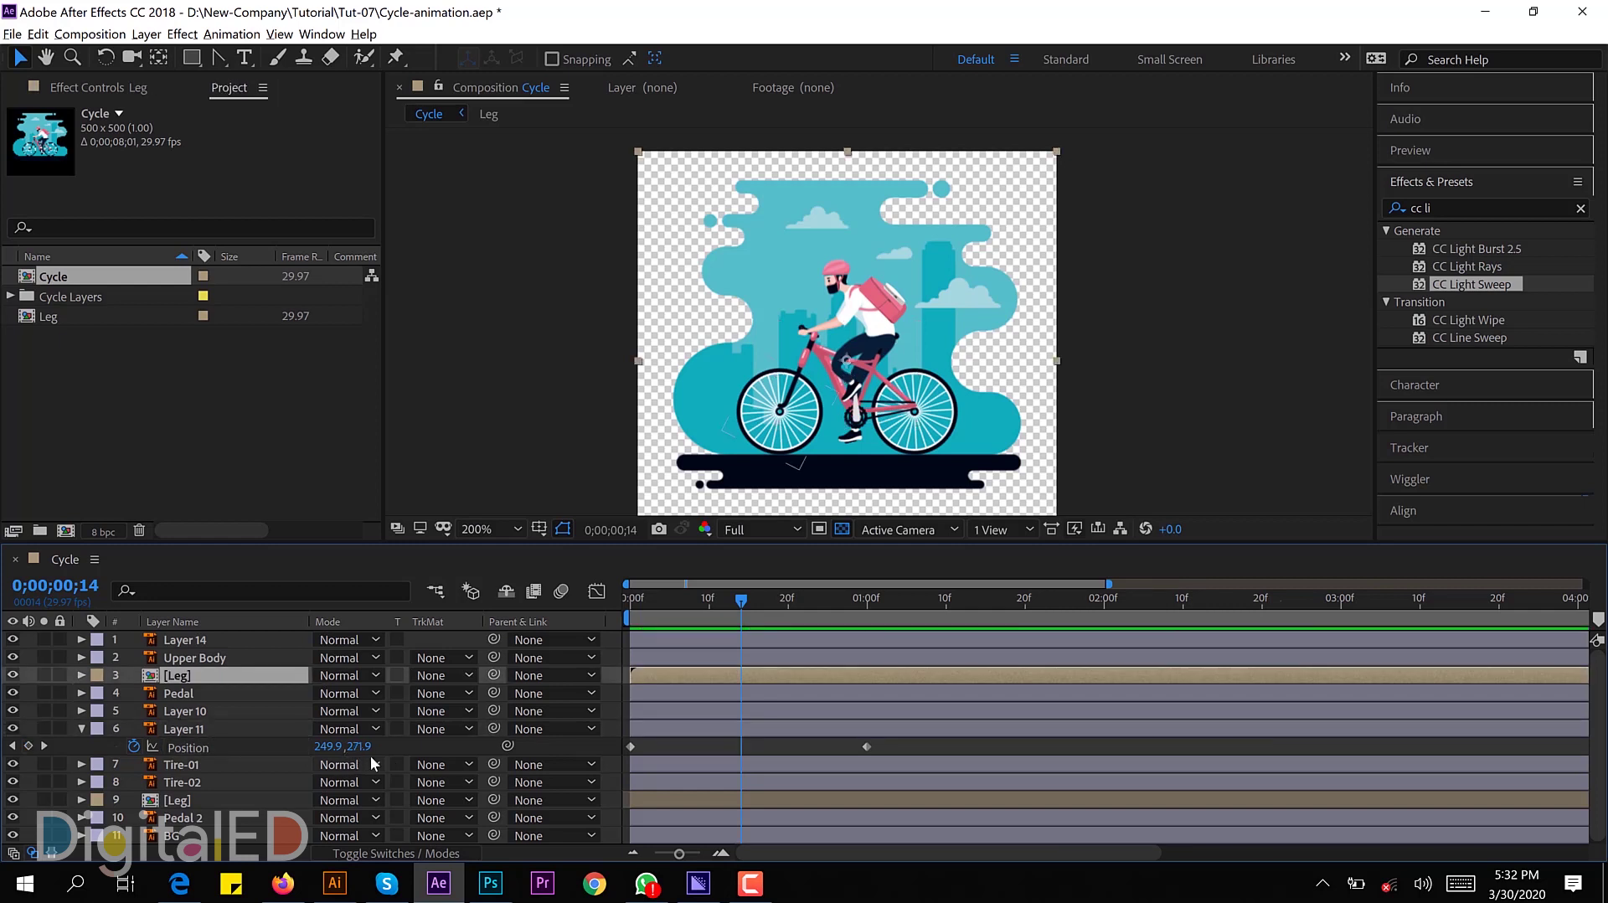
click(807, 424)
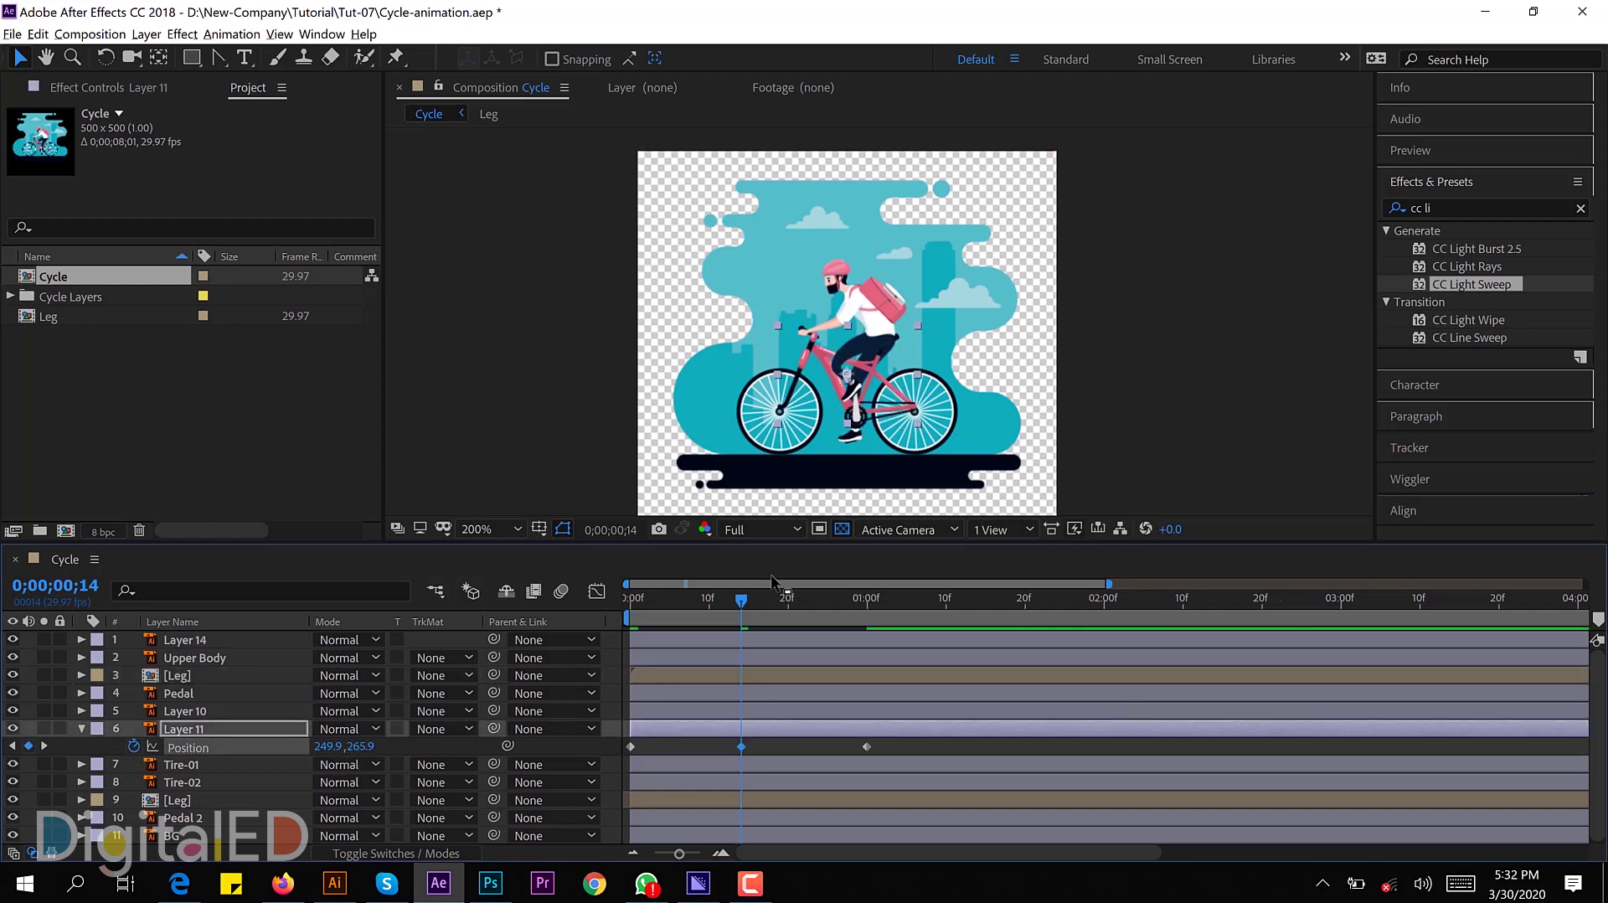
drag(880, 743, 627, 745)
right_click(630, 745)
mouse_move(754, 838)
click(955, 620)
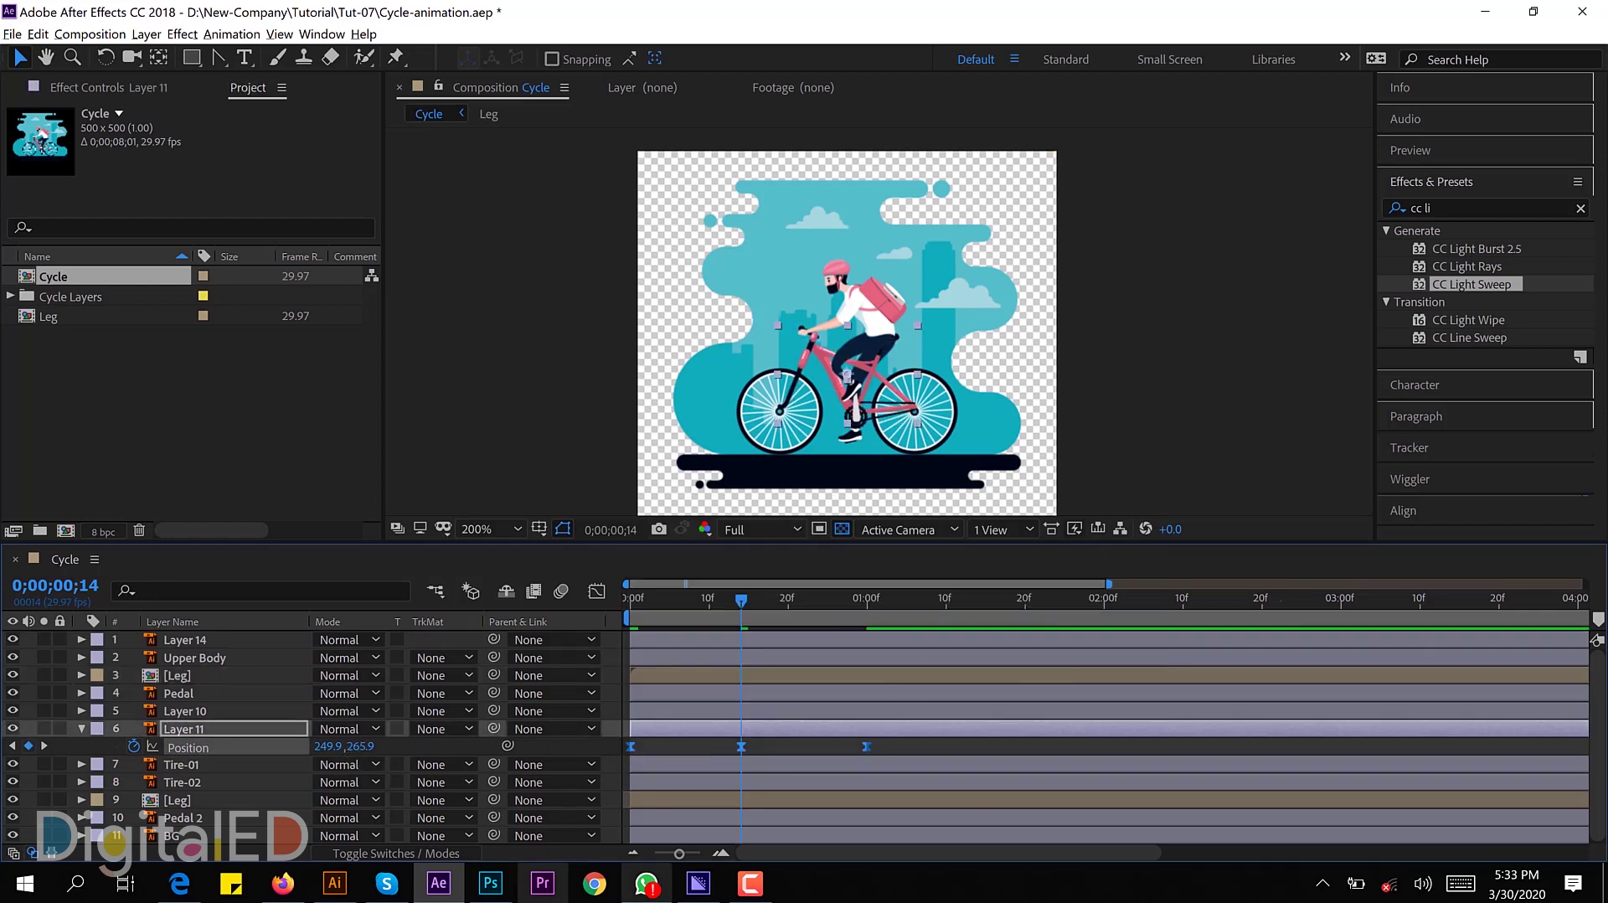
Step: Add a loopOut("cycle") expression to Layer 11's Position and preview the bobbing bike frame
alt+click(135, 744)
text(loopOut ("cycle)
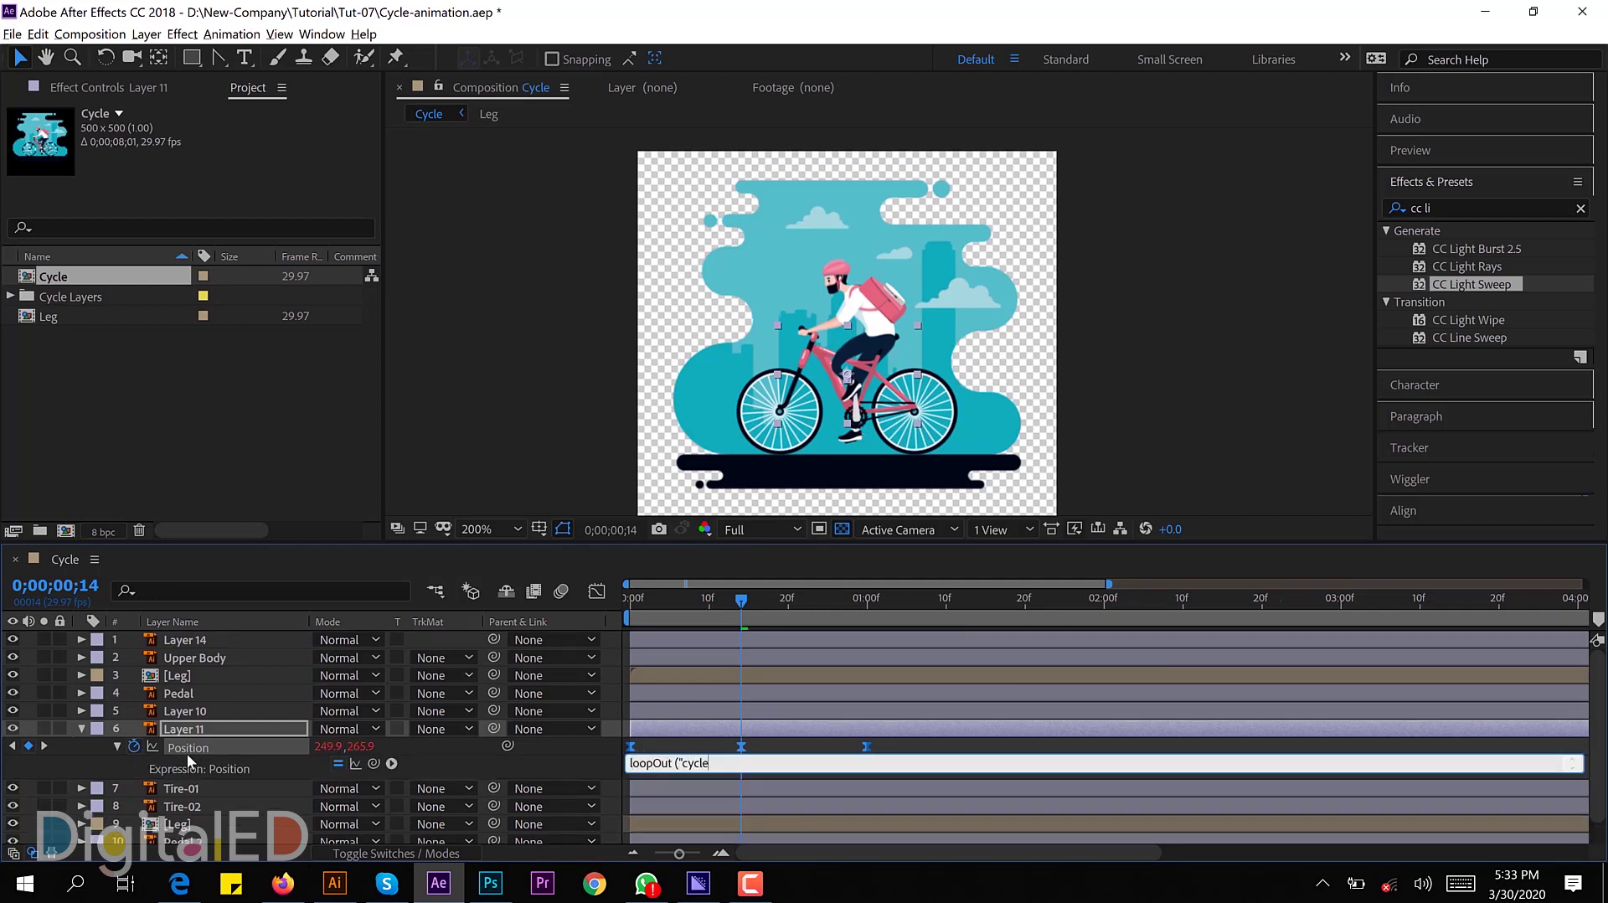
click(187, 752)
click(630, 600)
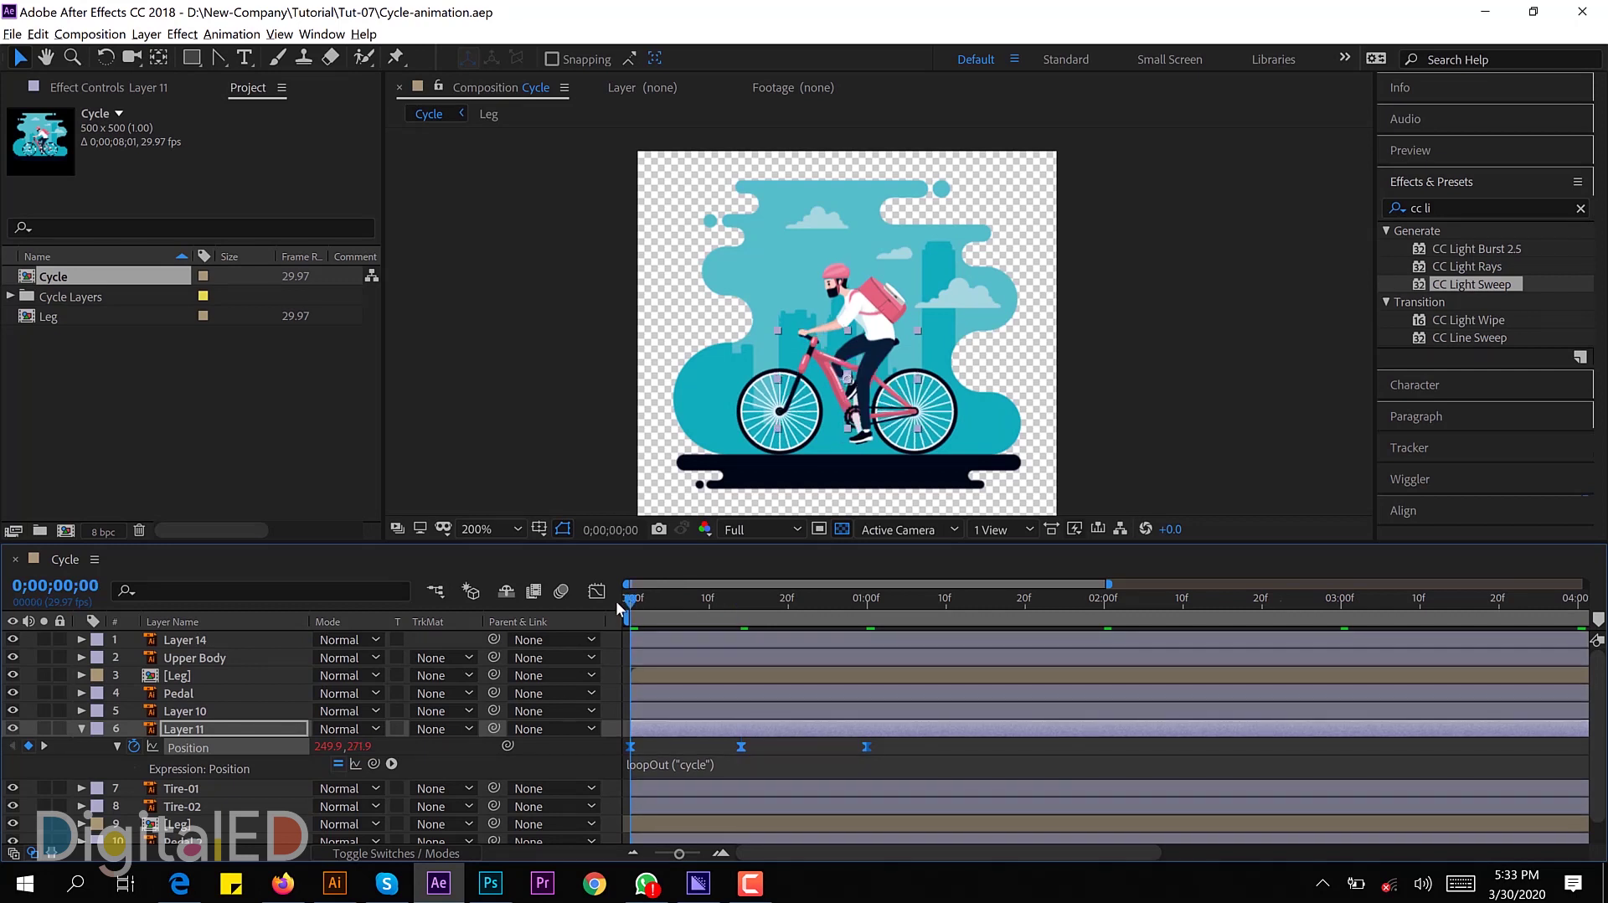
key(space)
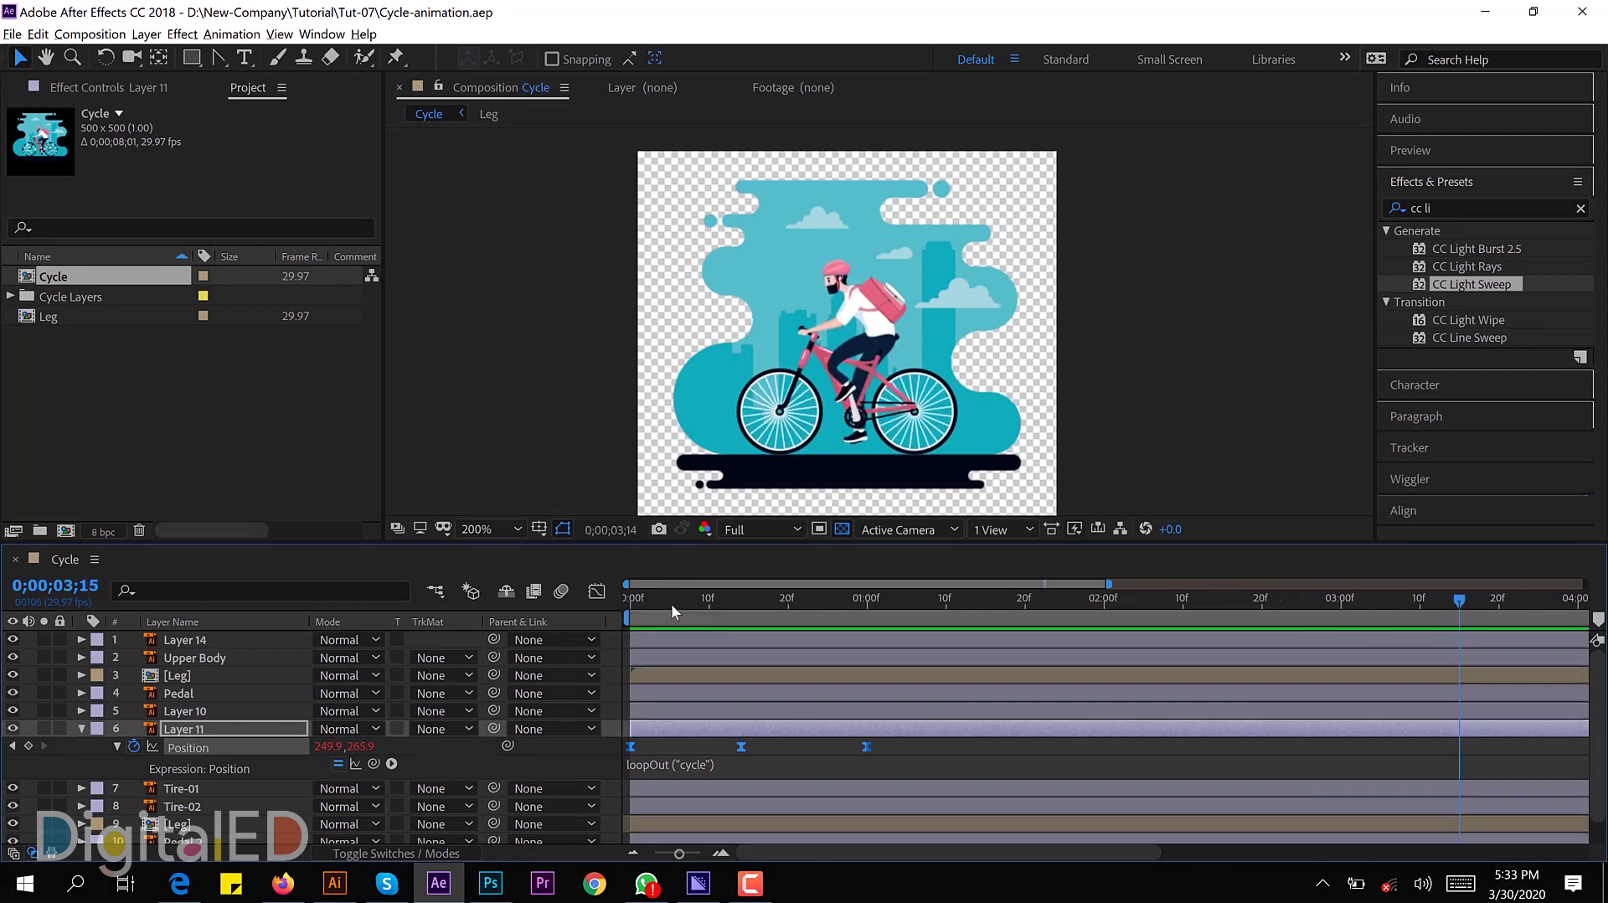
click(869, 606)
Step: Parent Tire-01 and Tire-02 to Layer 11
drag(869, 606, 868, 606)
click(81, 728)
click(188, 764)
shift+click(323, 748)
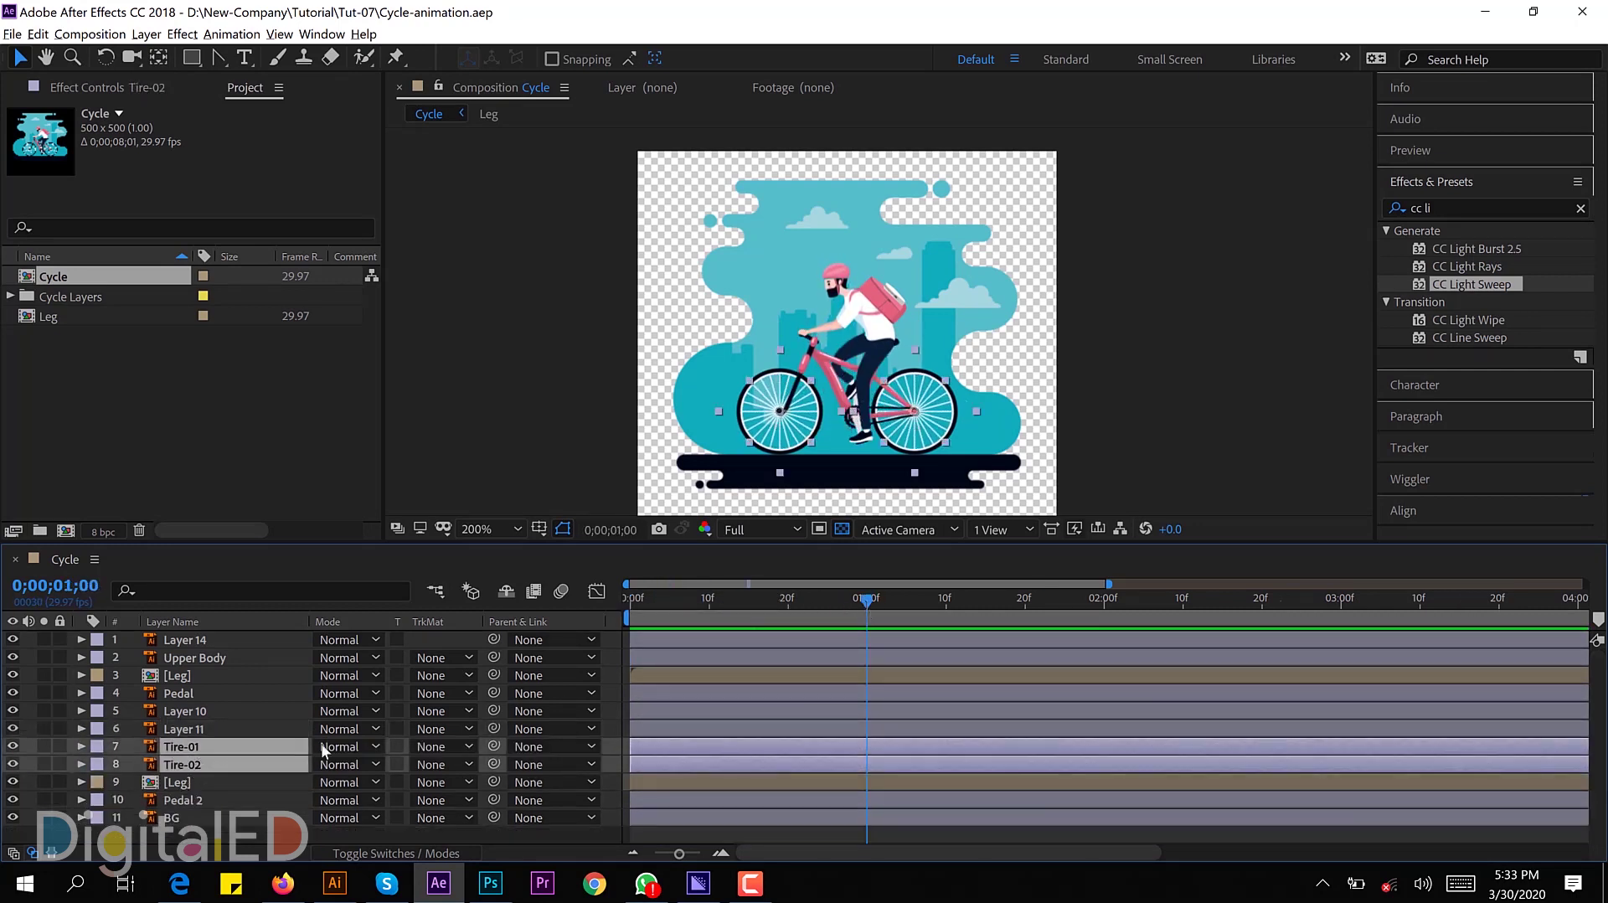
drag(239, 740, 203, 735)
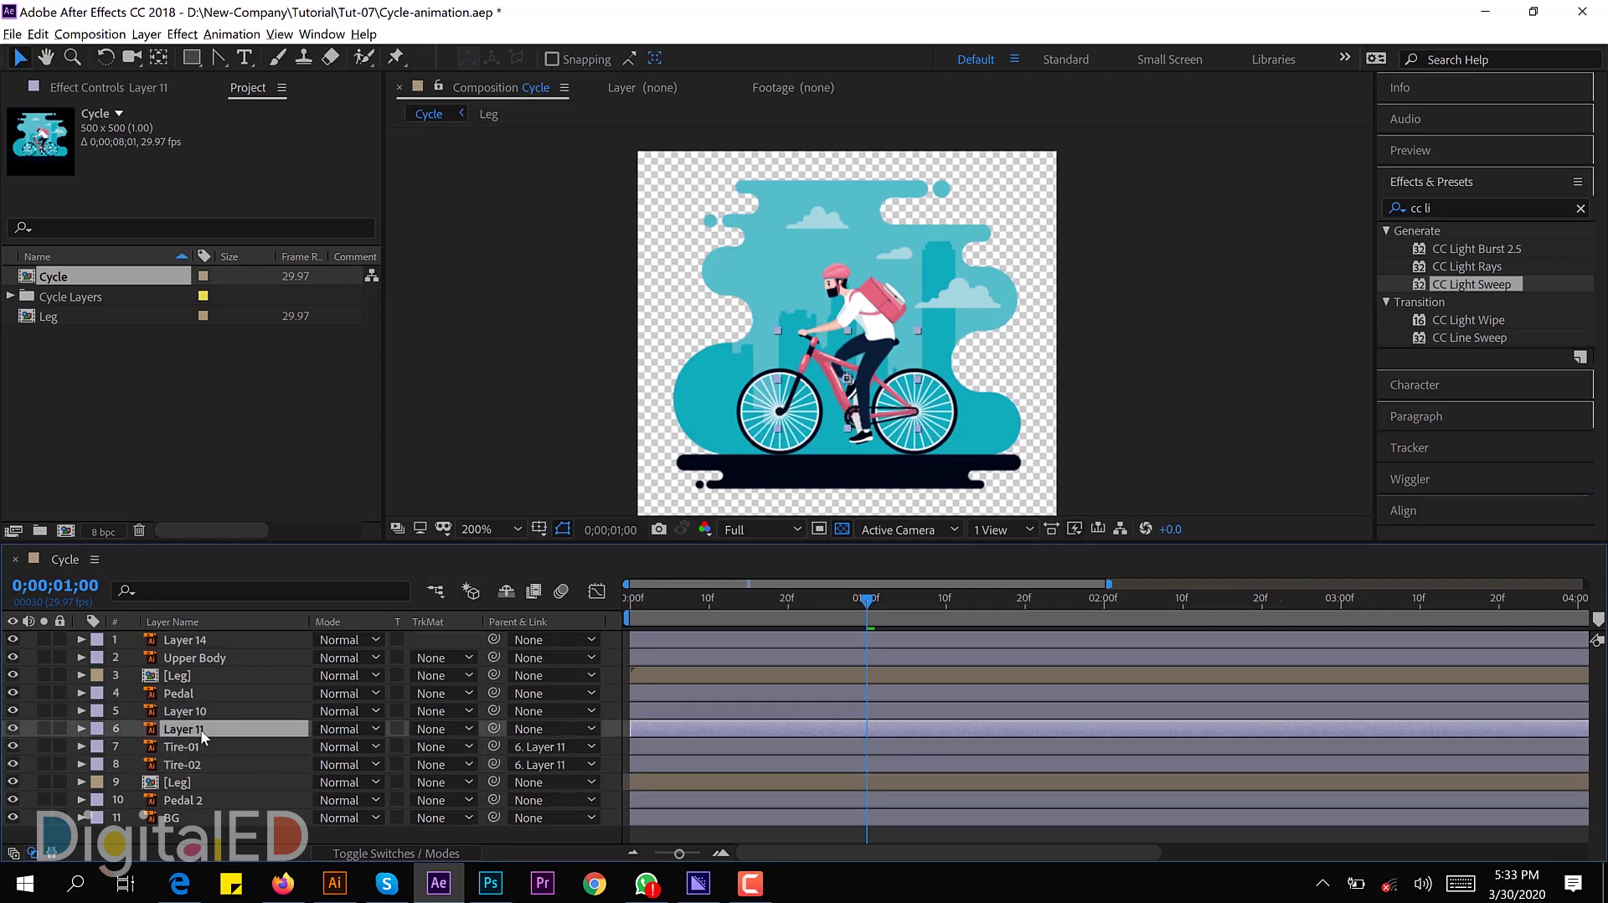
Step: Set Layer 11's Position Y to 270.9 at frame 14 and preview the bounce
key(space)
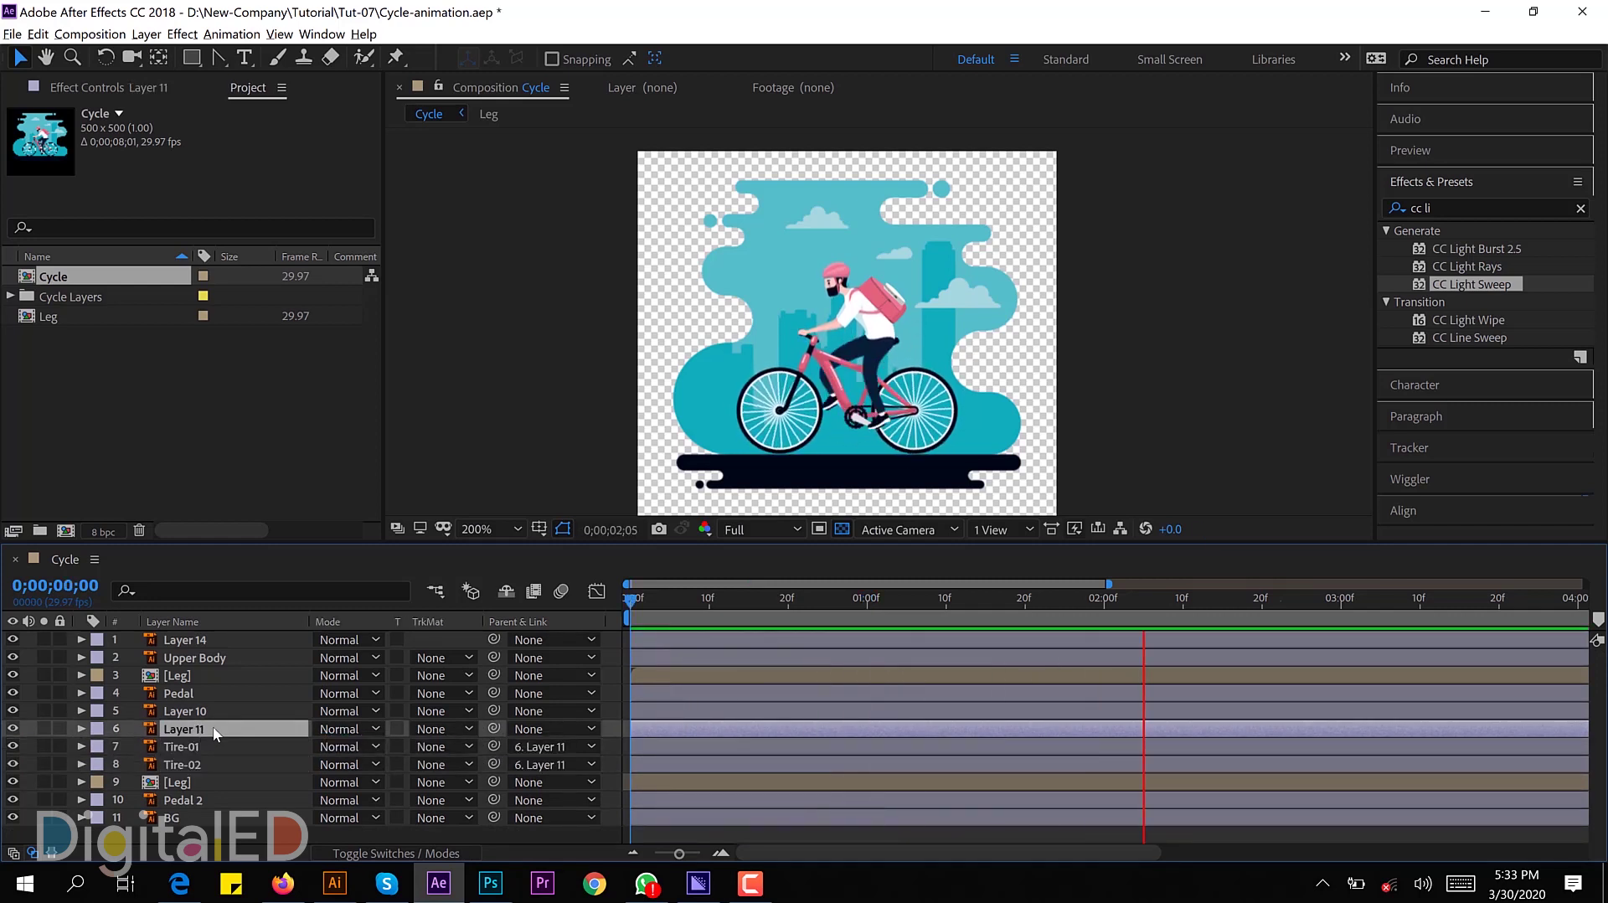
click(749, 599)
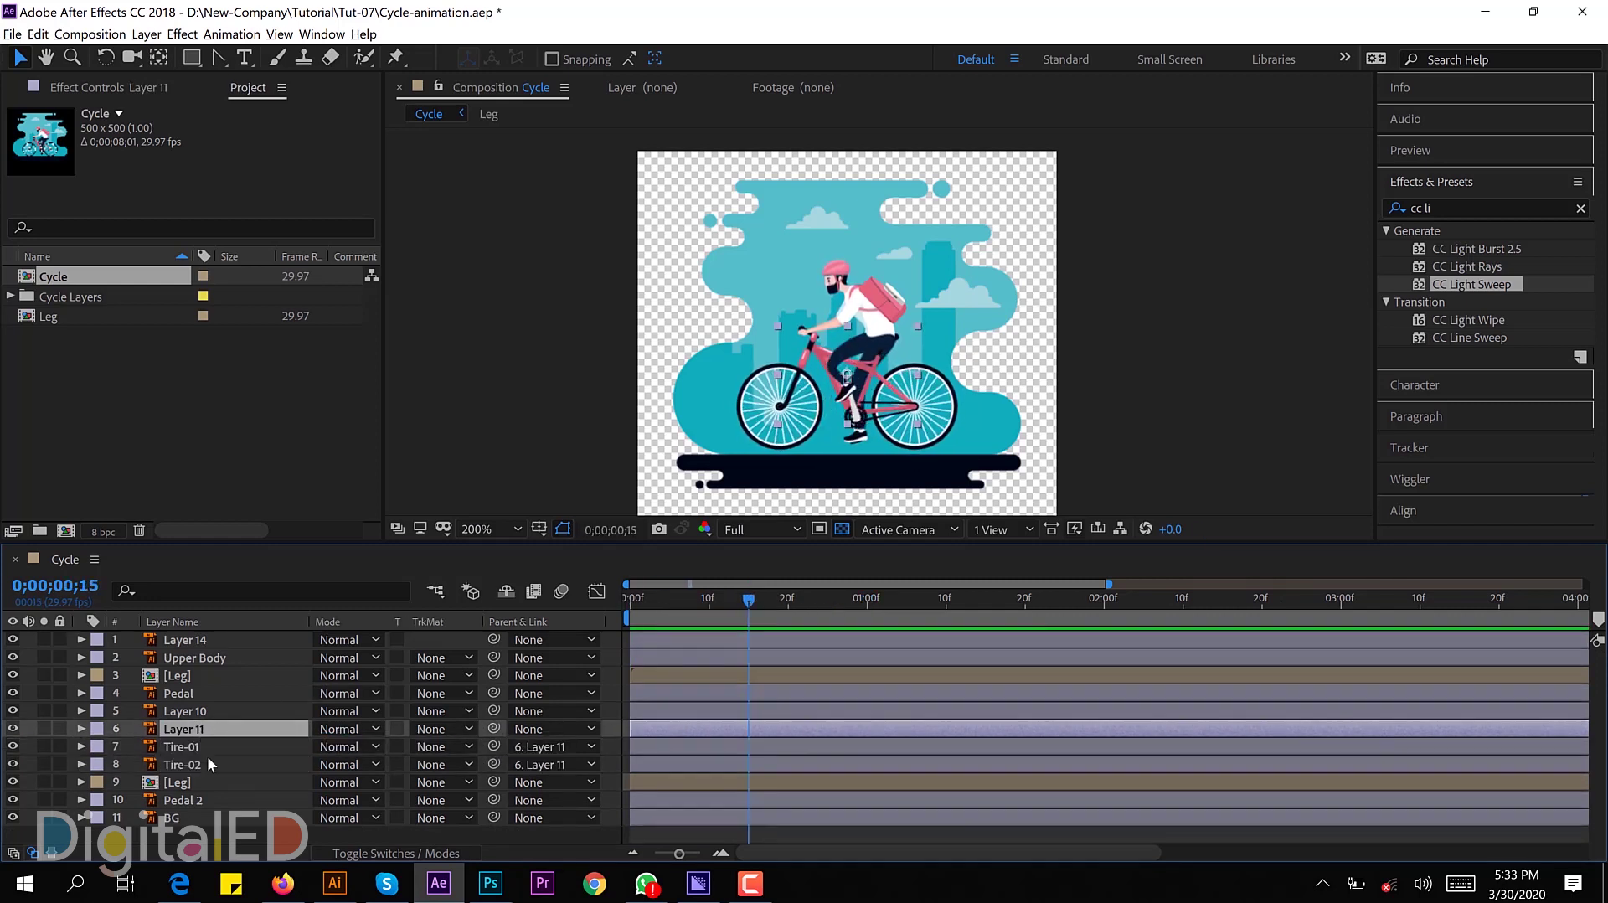
key(p)
key(Page_Up)
drag(365, 746, 376, 742)
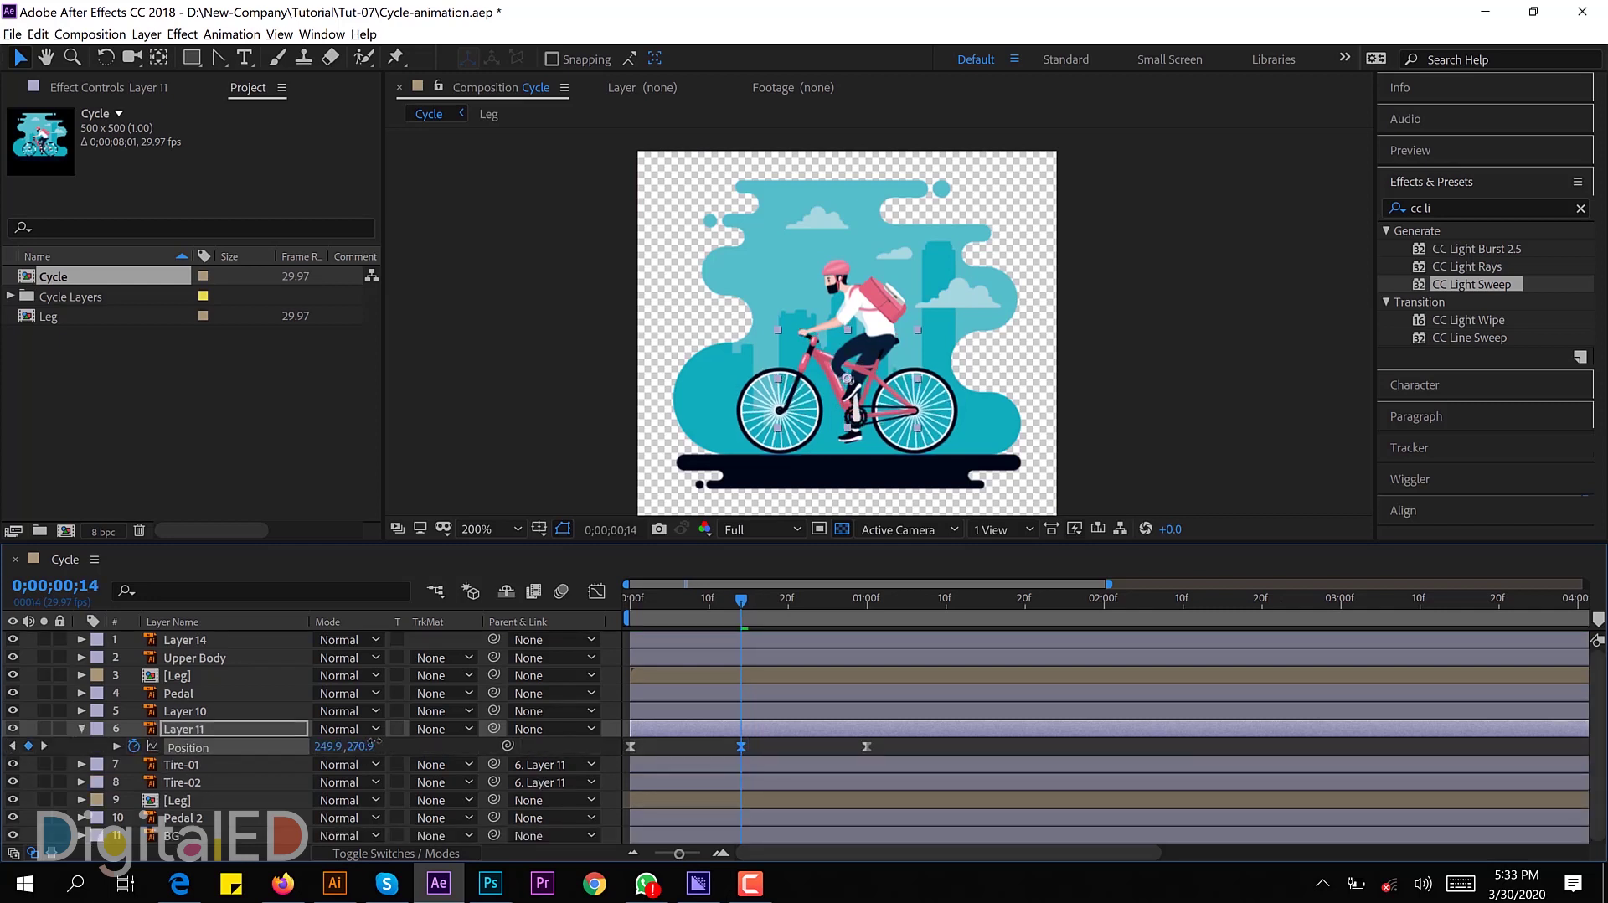
click(636, 603)
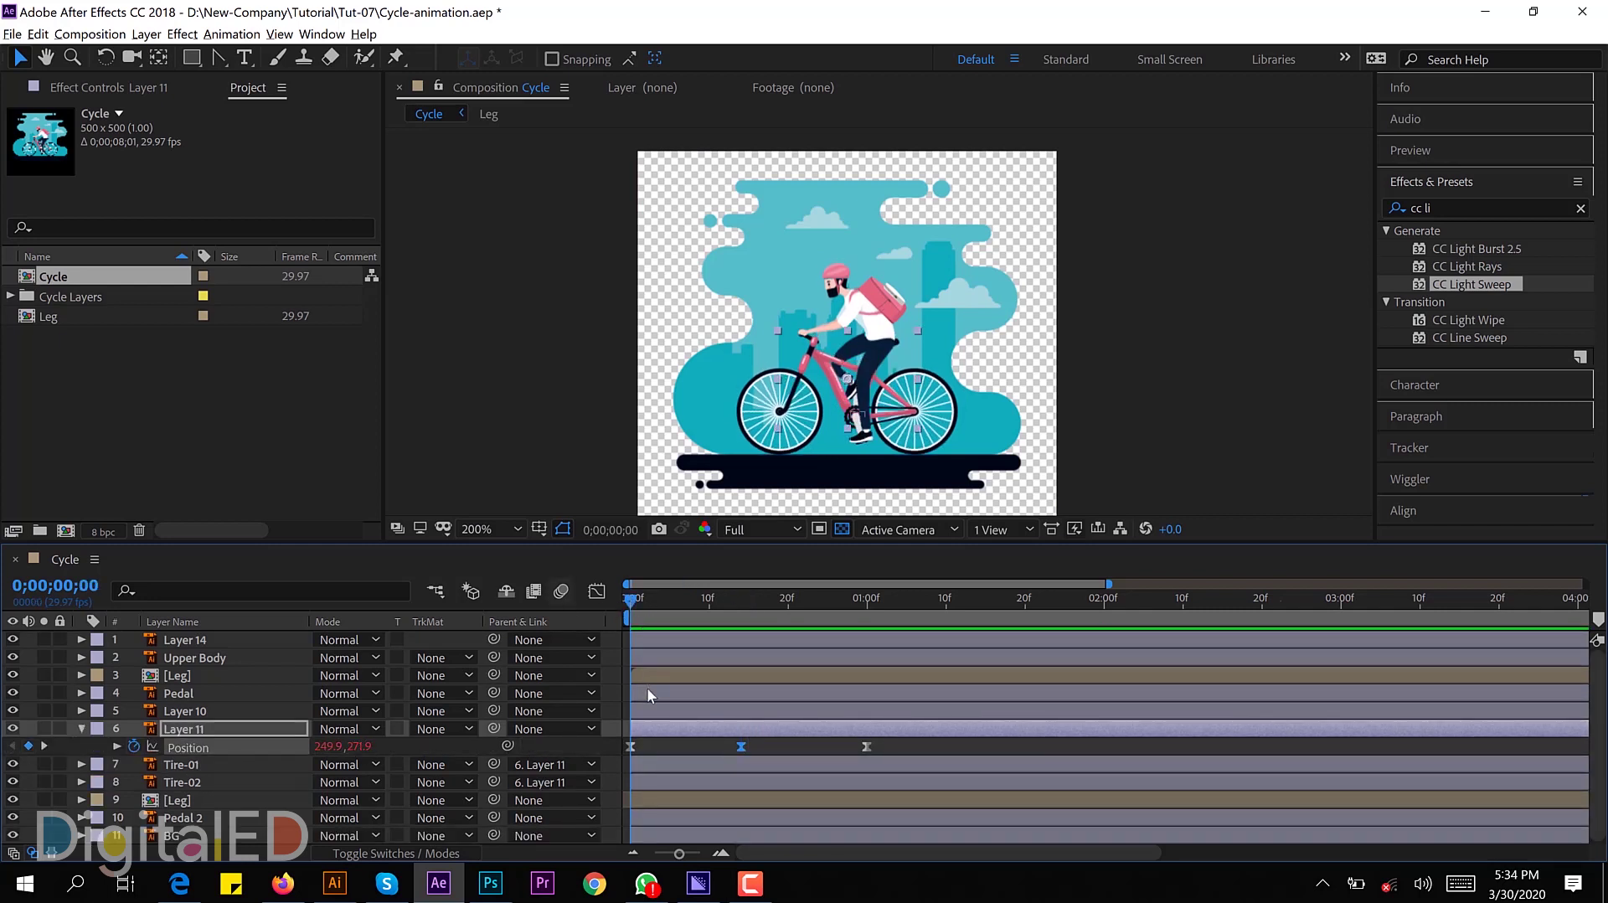
key(space)
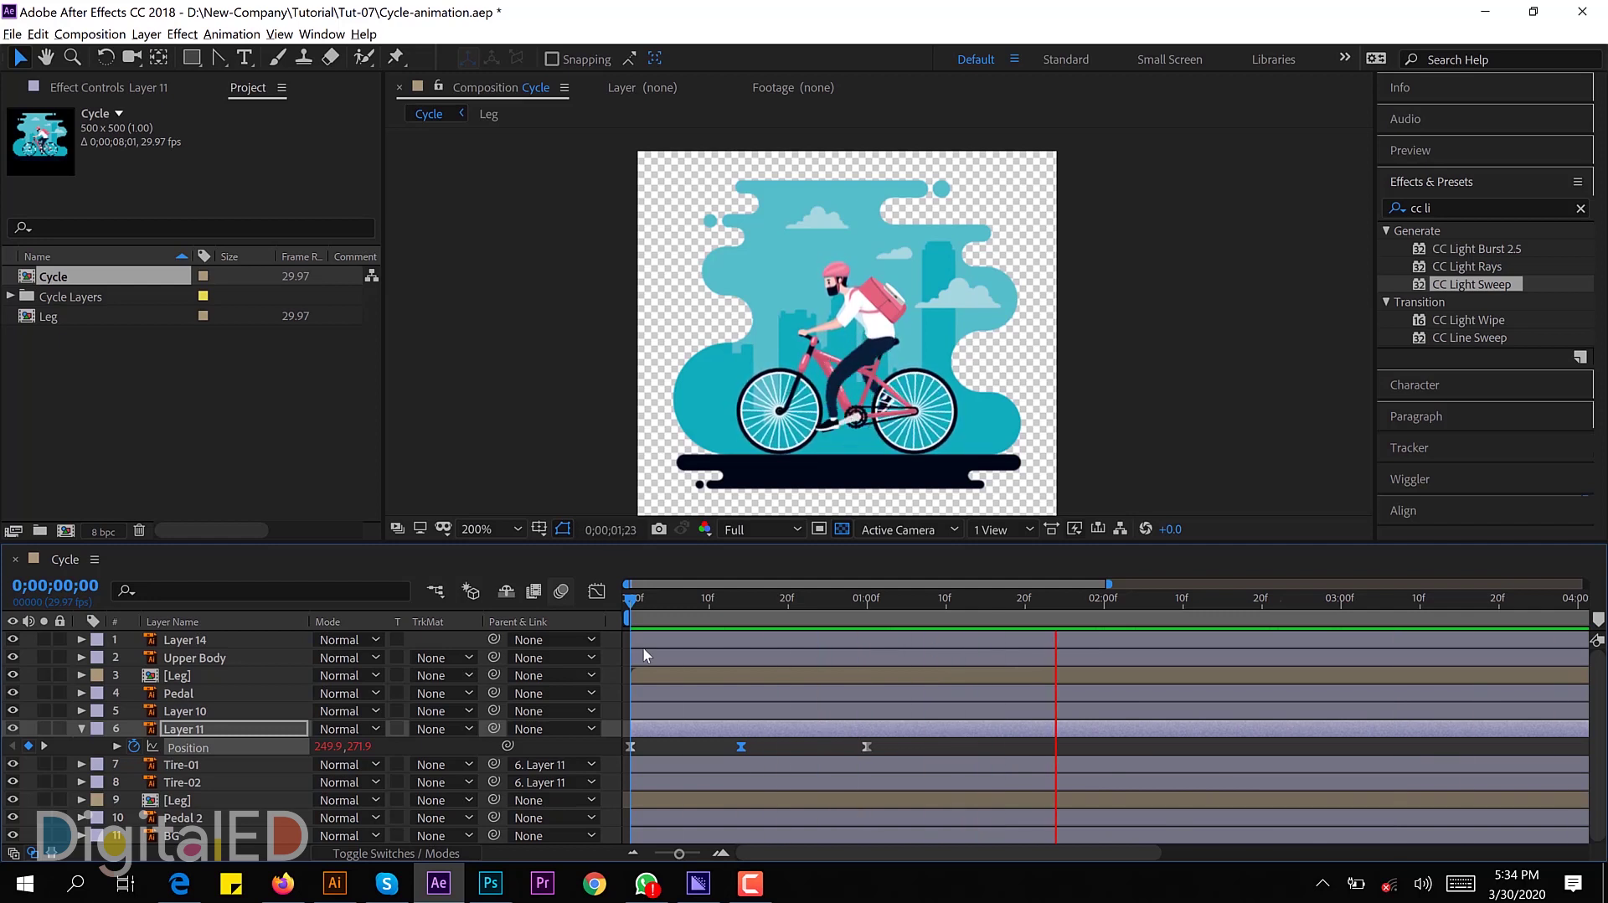
key(space)
click(81, 729)
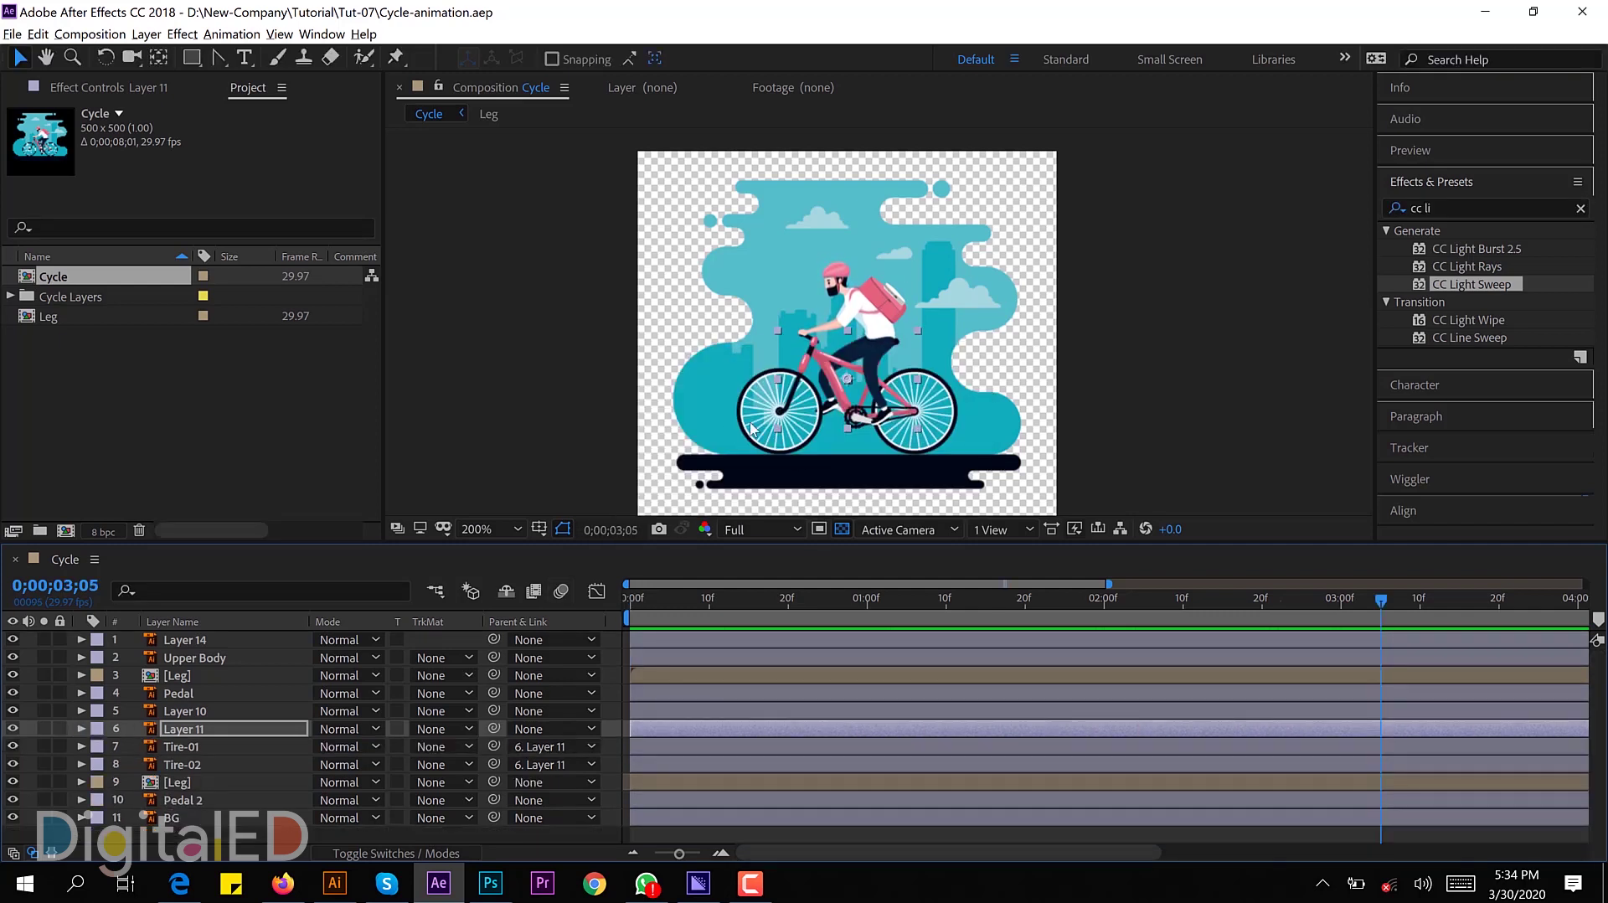
key(KP_1)
Step: Keyframe Layer 14's Position at 0, 15 and 1;00, raising the mid keyframe to 285.4, 164.8
drag(737, 600, 866, 600)
key(p)
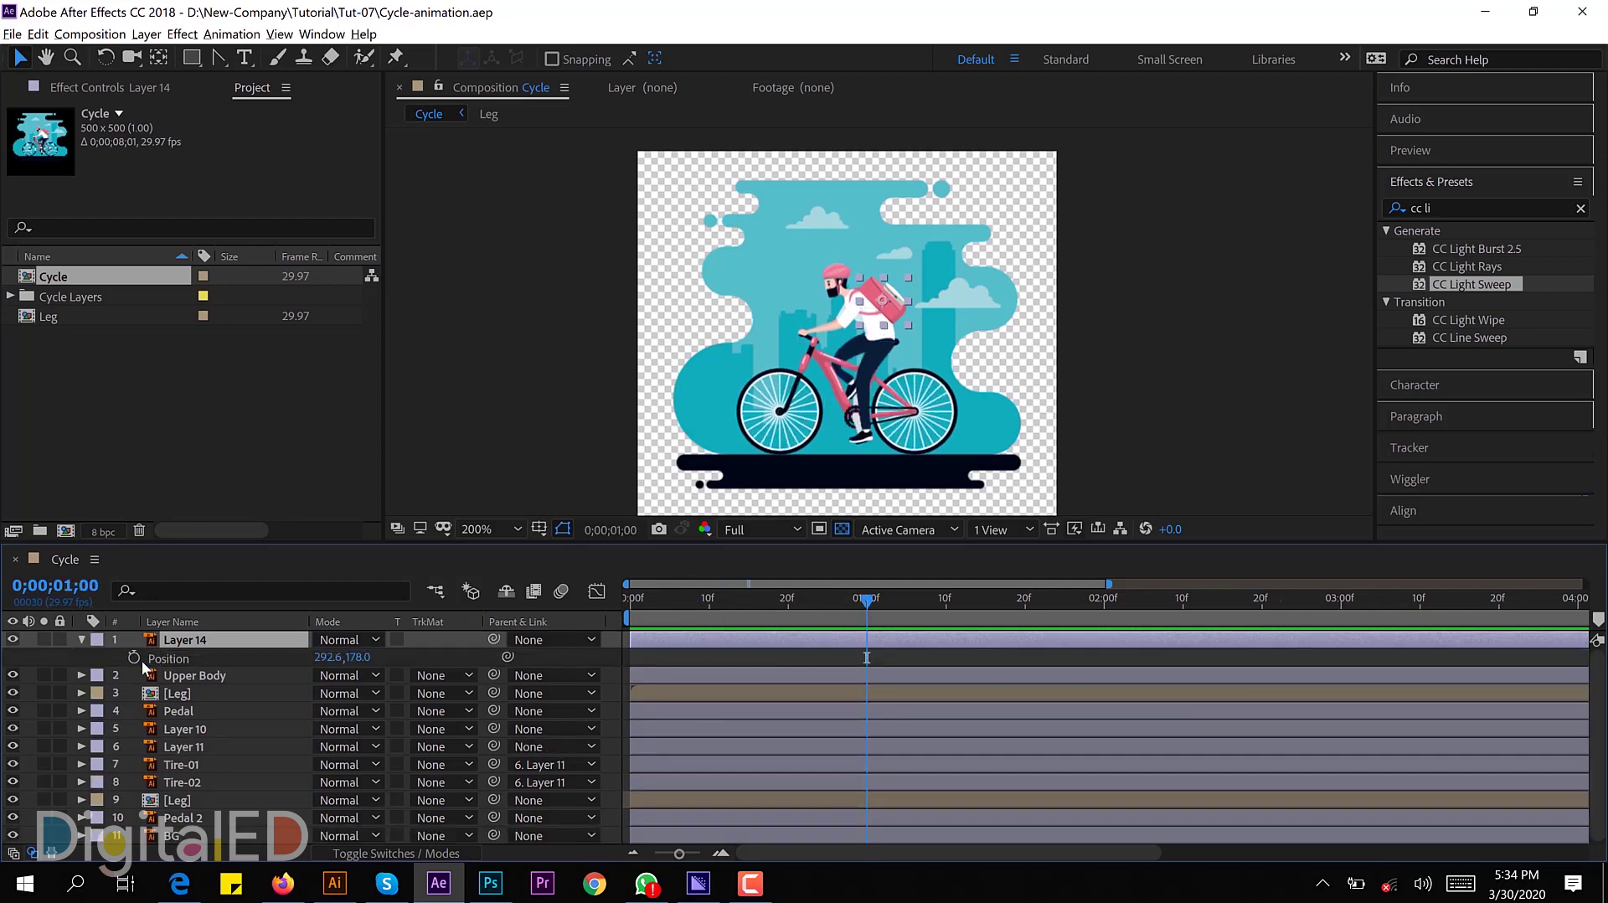
click(134, 657)
key(Home)
click(748, 603)
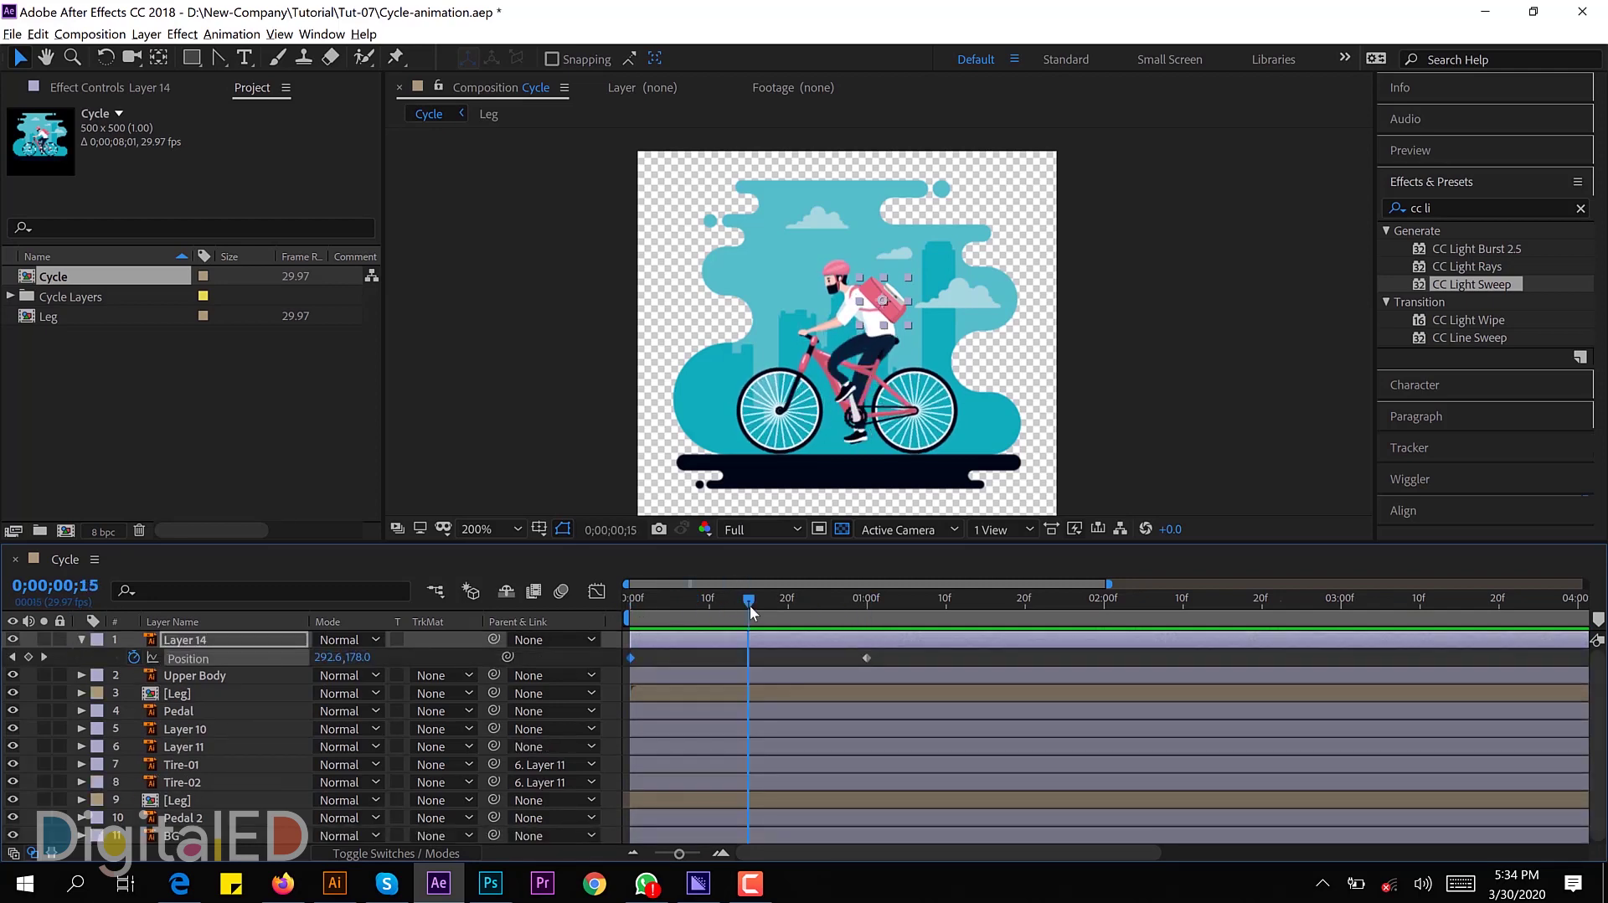
scroll(918, 298, up, 2)
drag(884, 328, 867, 294)
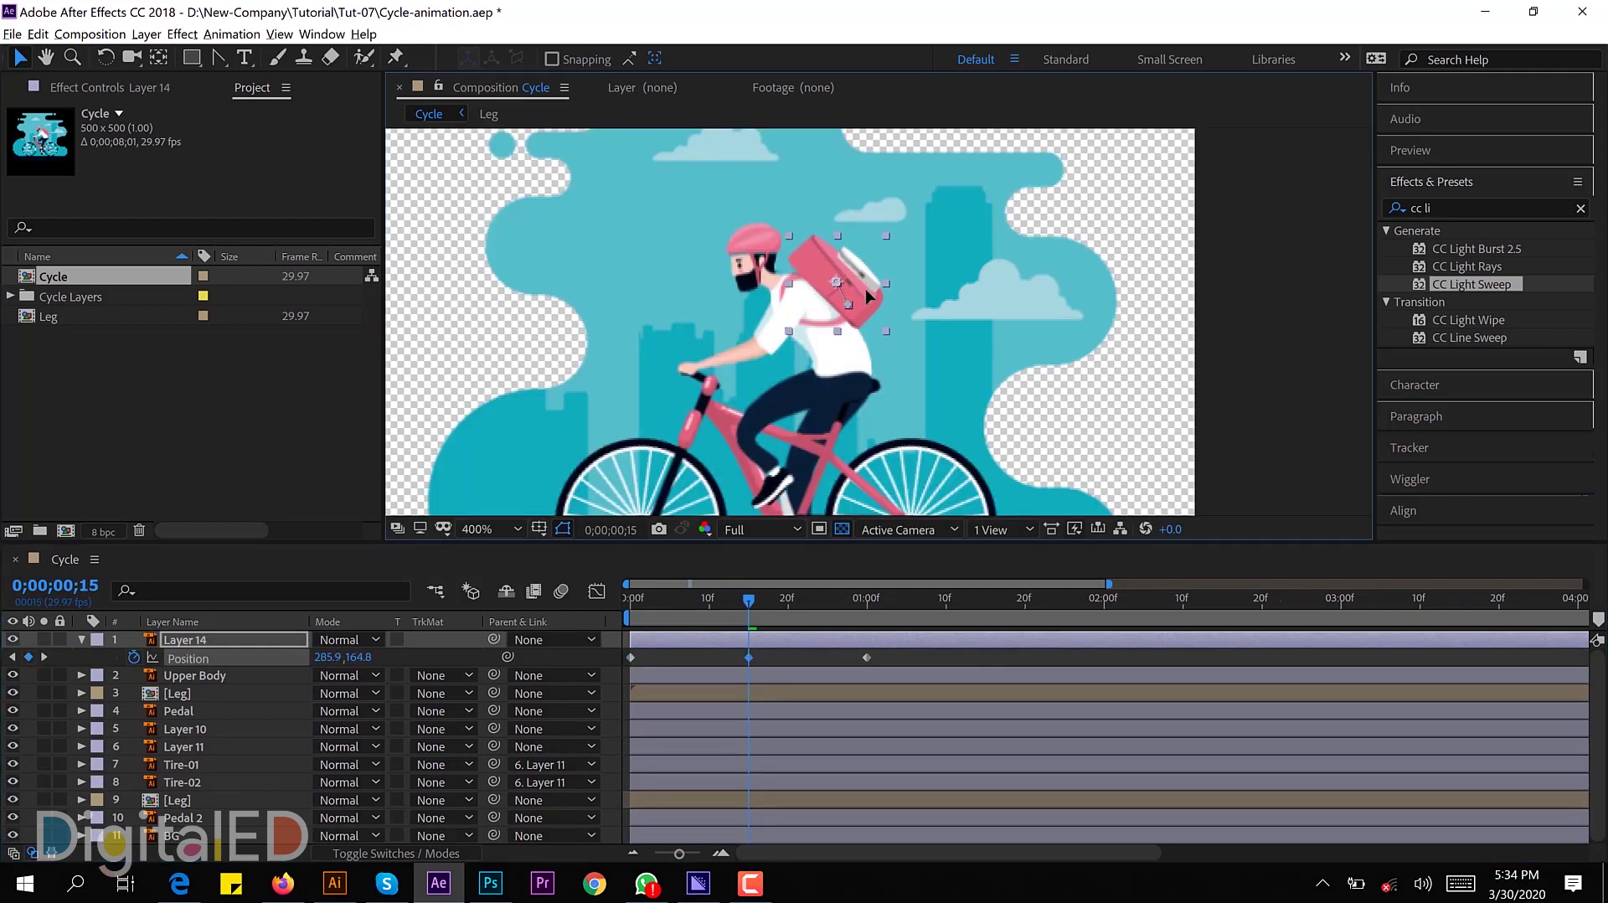
Step: Apply Easy Ease to the backpack keyframes and add a loopOut("cycle") Position expression
right_click(630, 658)
click(888, 680)
alt+click(134, 658)
text(loopOut ("cycle)
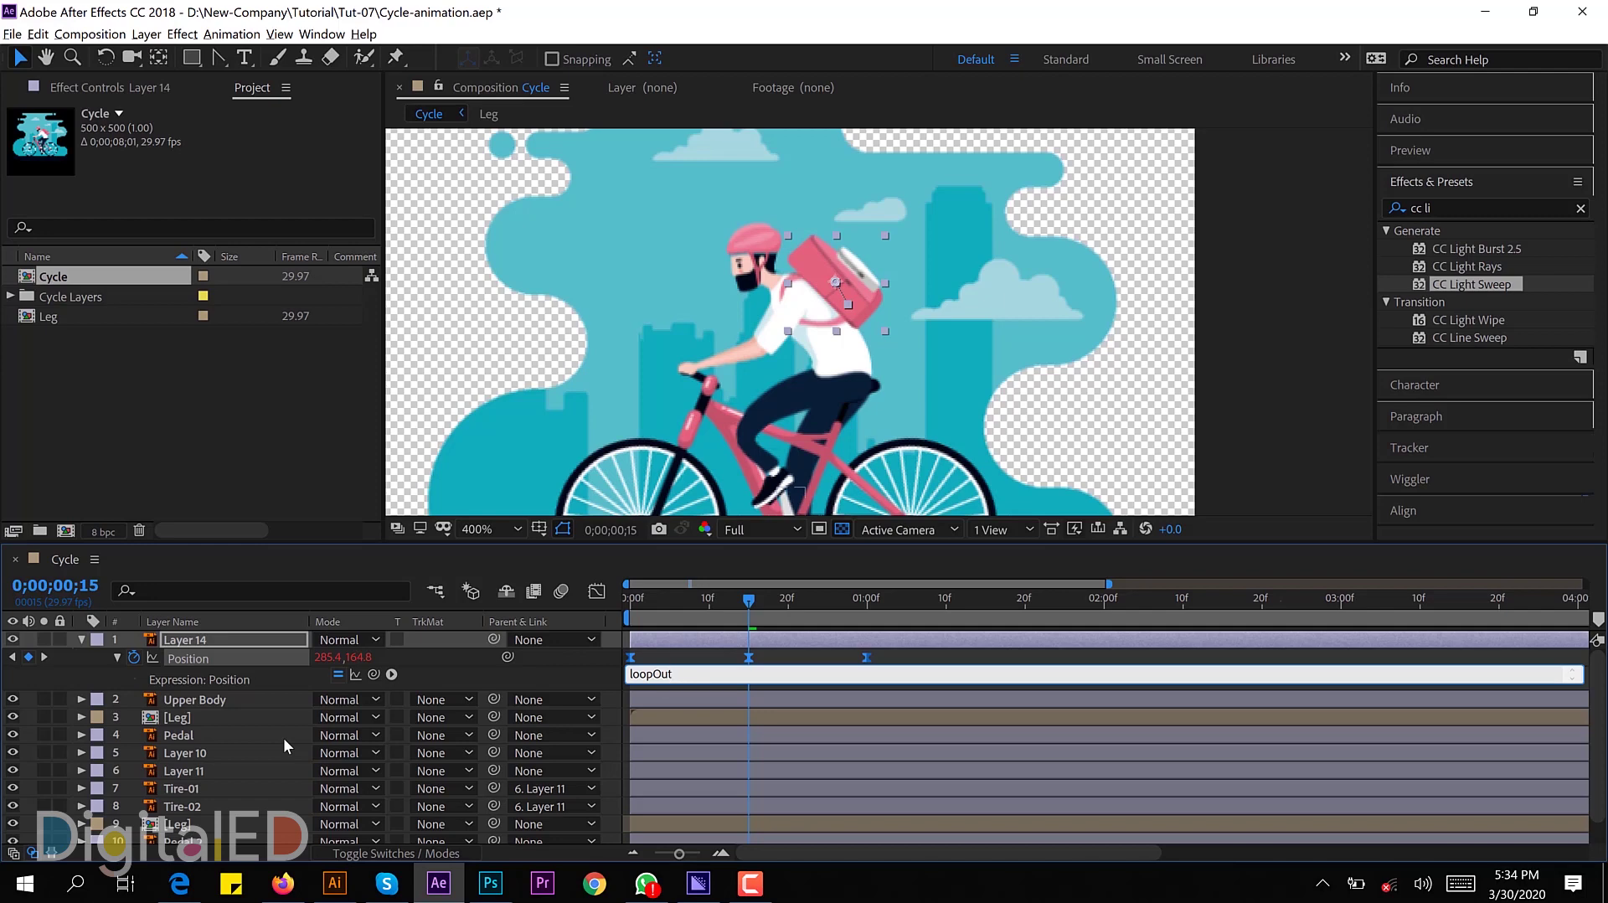
text())
key(KP_Enter)
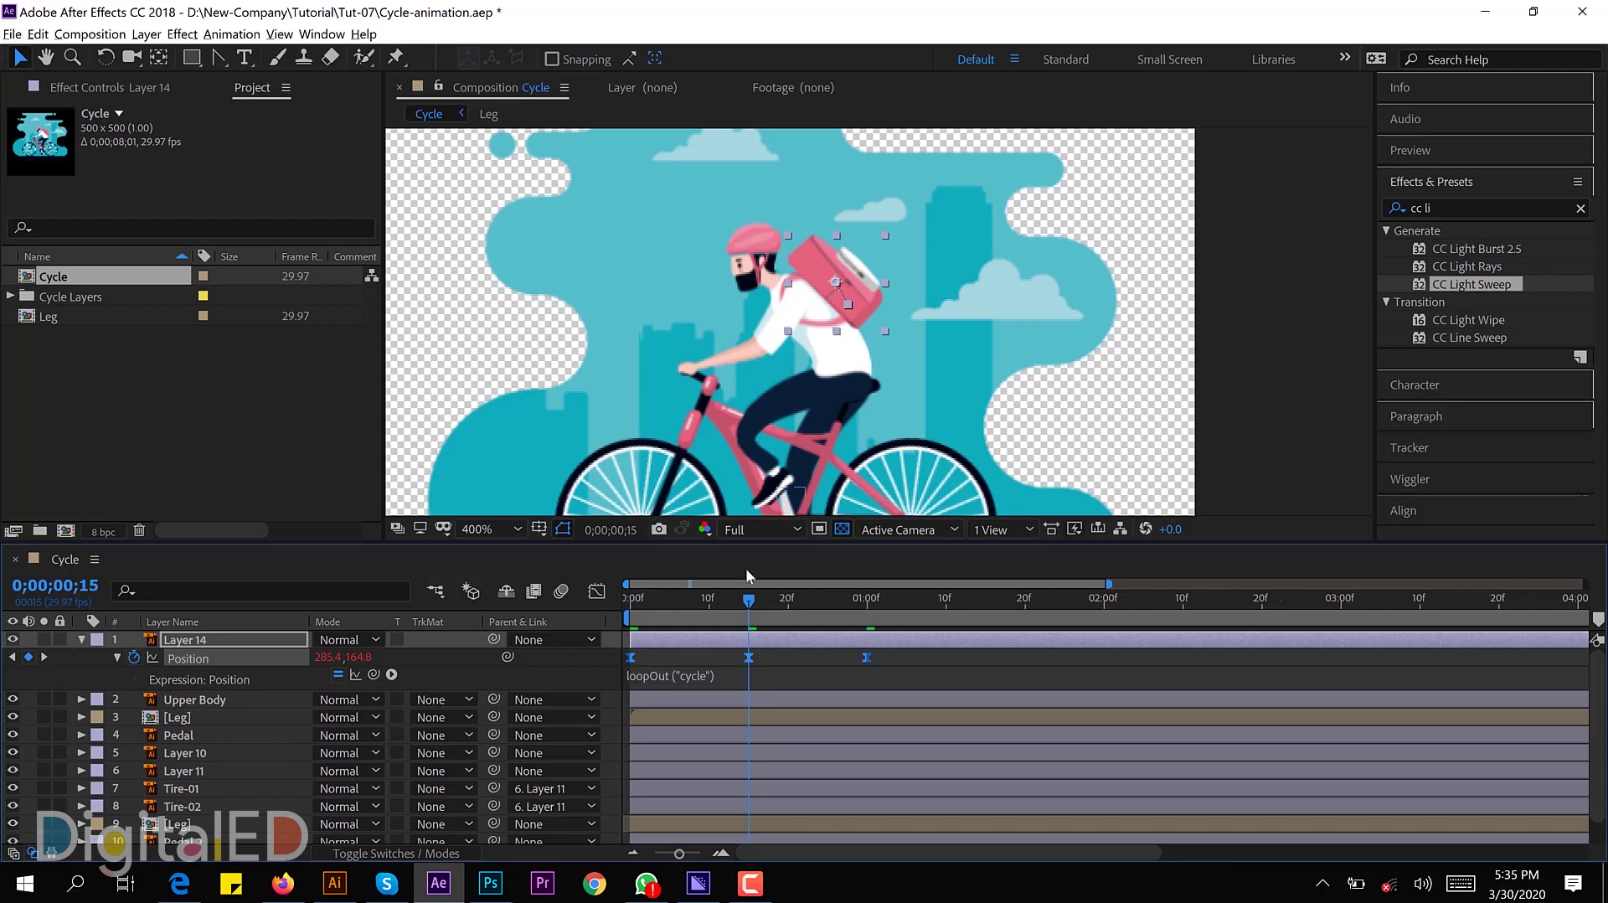
scroll(1164, 282, down, 2)
key(space)
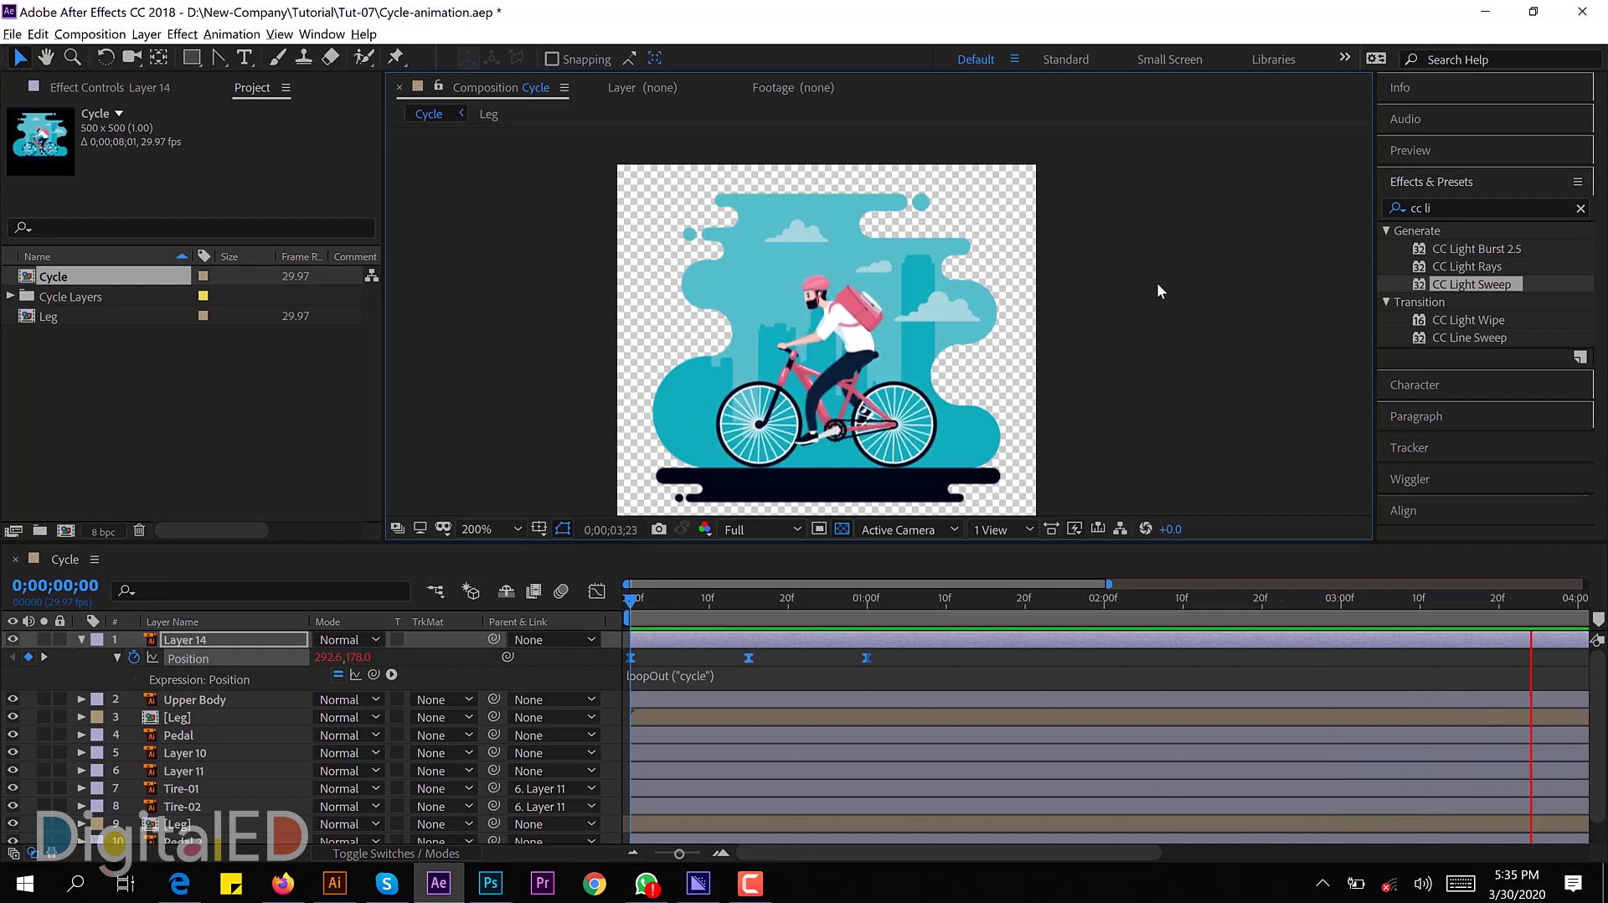
key(minus)
key(space)
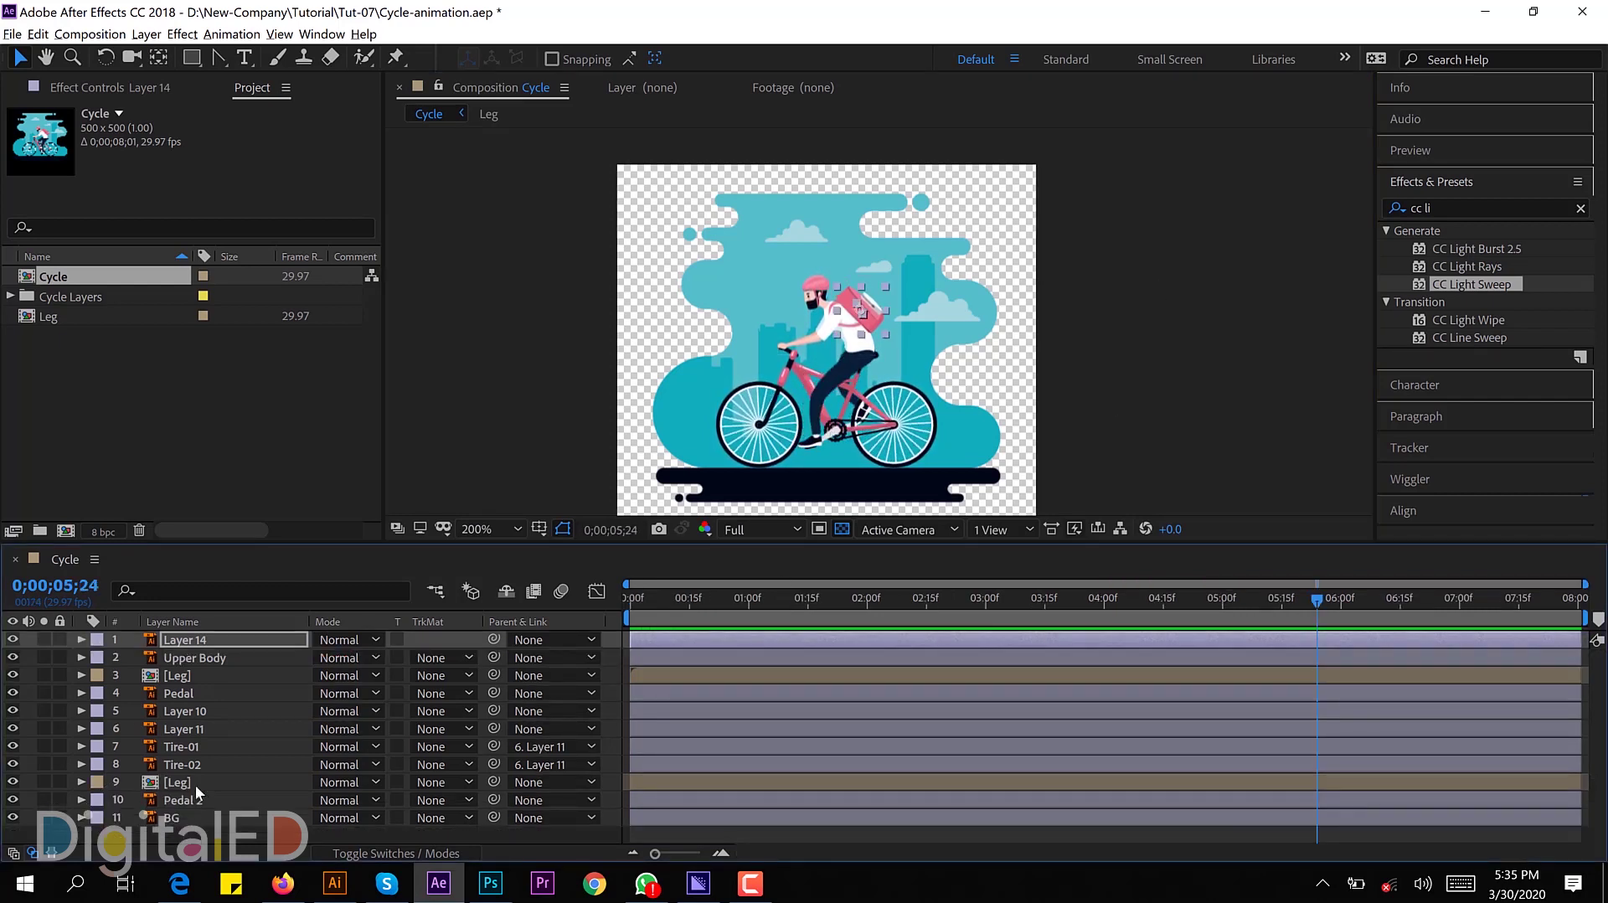
Step: Pre-compose rider layers 1–10 into a precomp named Cycle
click(195, 799)
shift+click(198, 644)
right_click(201, 649)
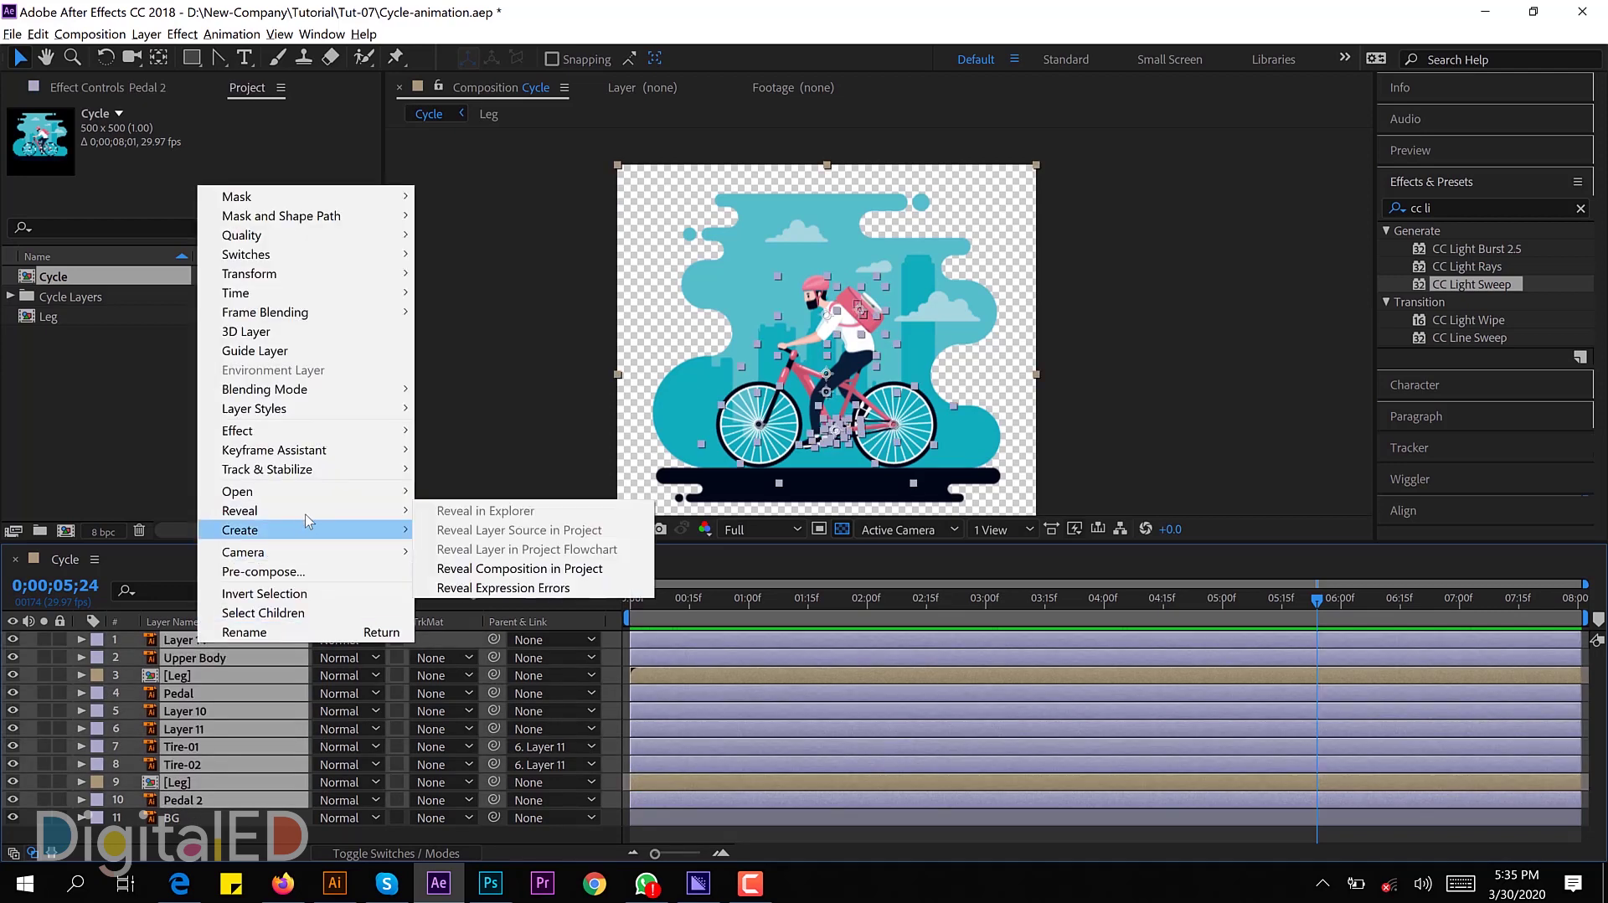
click(300, 571)
key(Return)
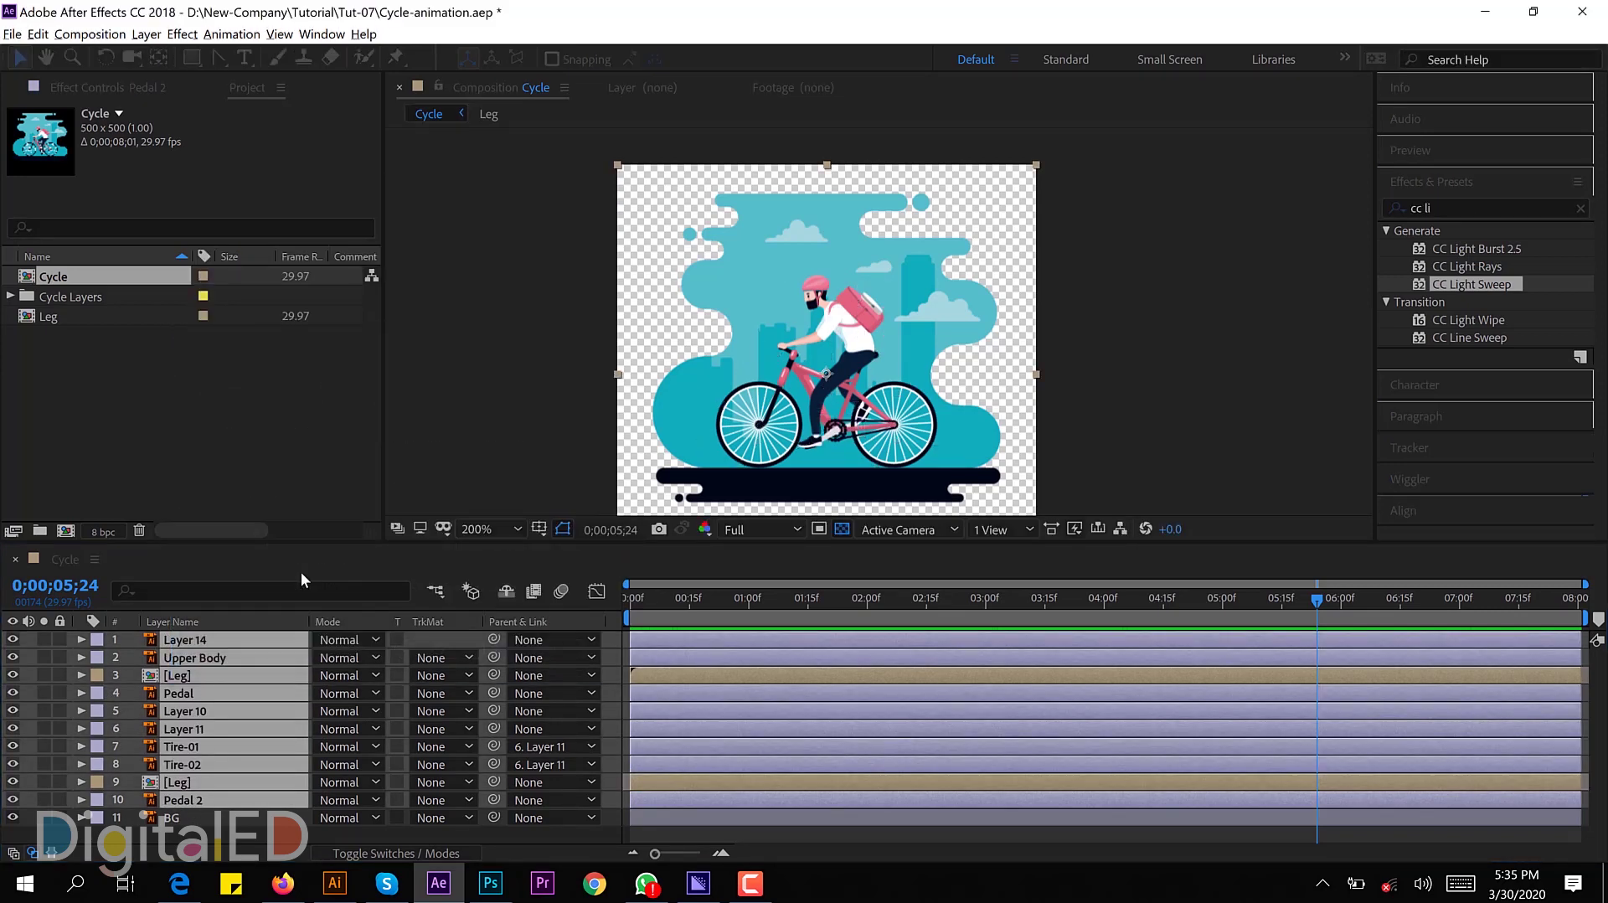
Step: Keyframe Cycle's Position from 637,250 to 250,250, exiting at −174,250 by 8s
drag(639, 601, 564, 695)
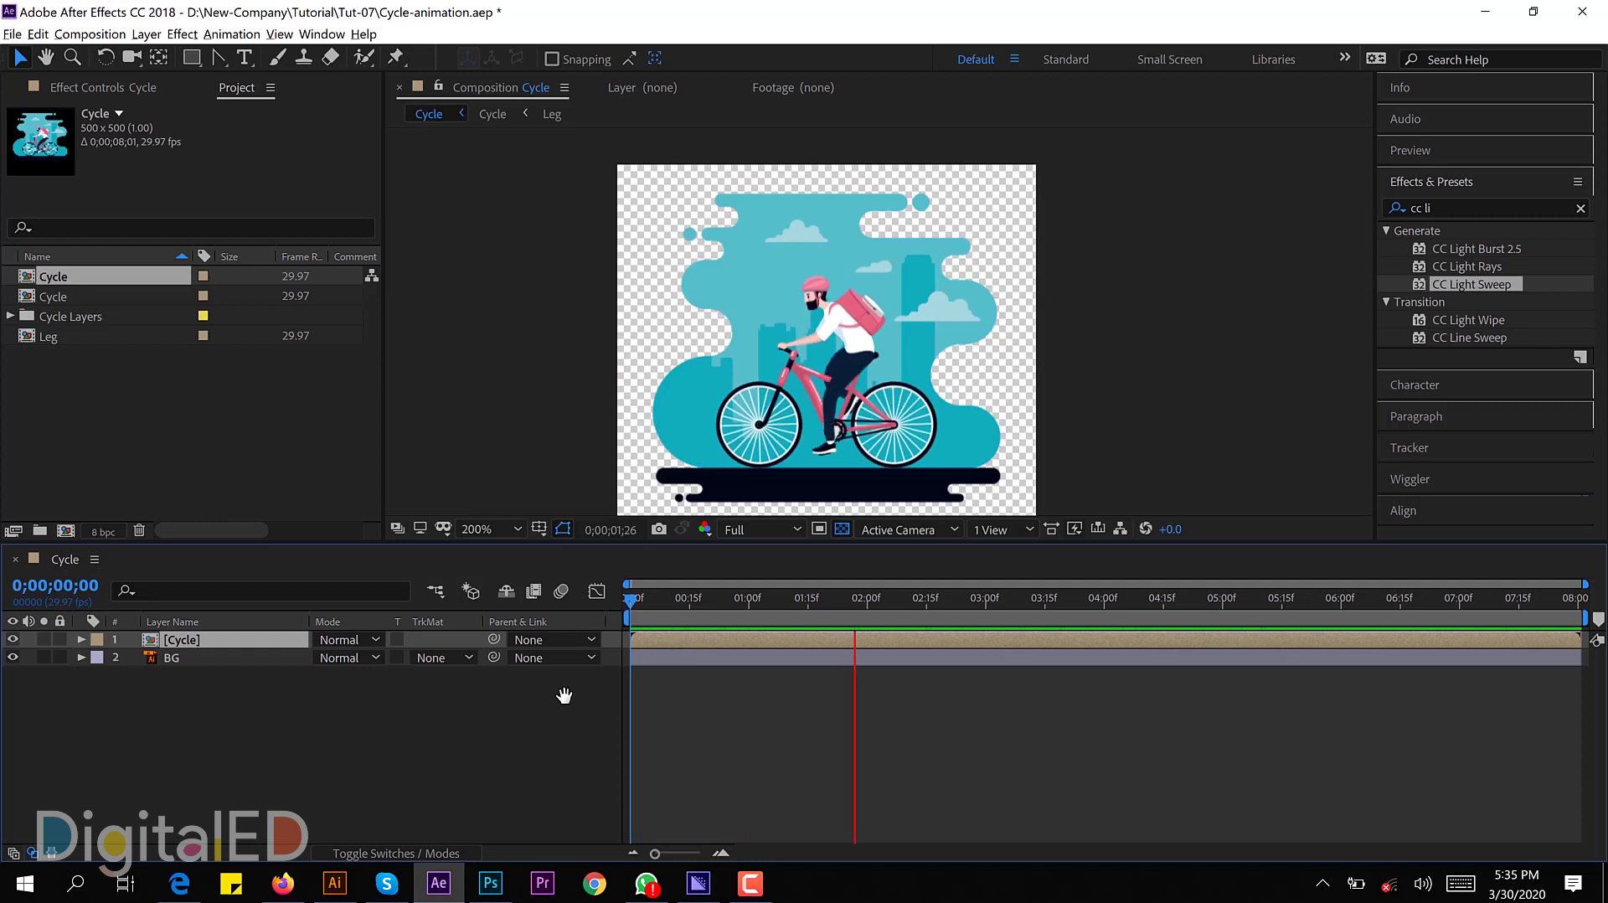
drag(722, 618, 748, 615)
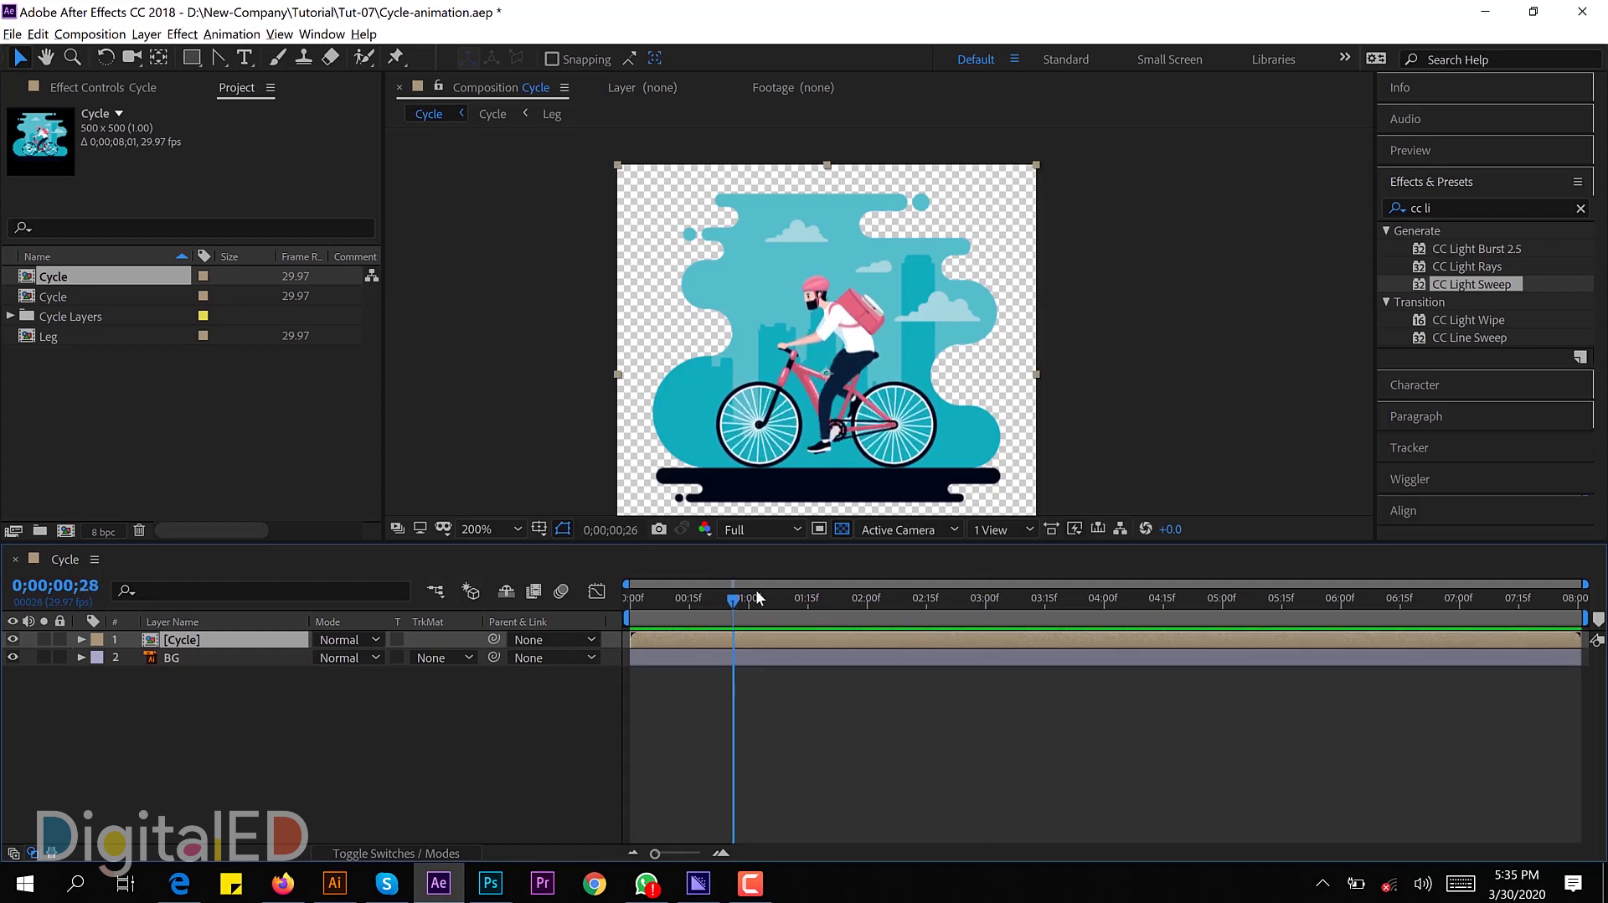
key(p)
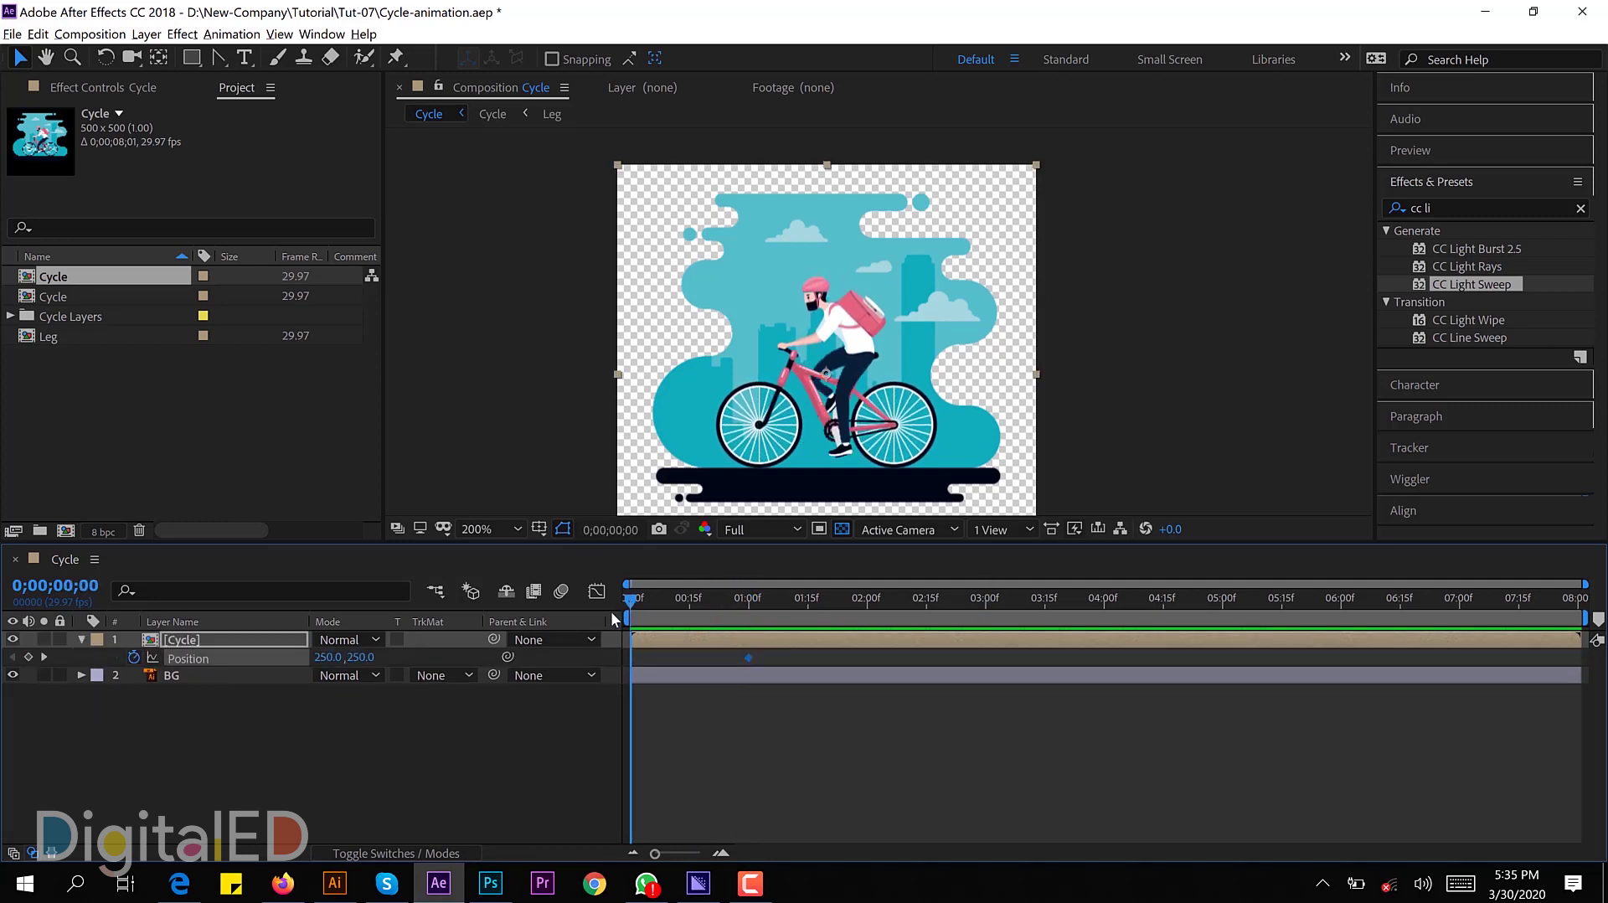
drag(319, 656, 1458, 611)
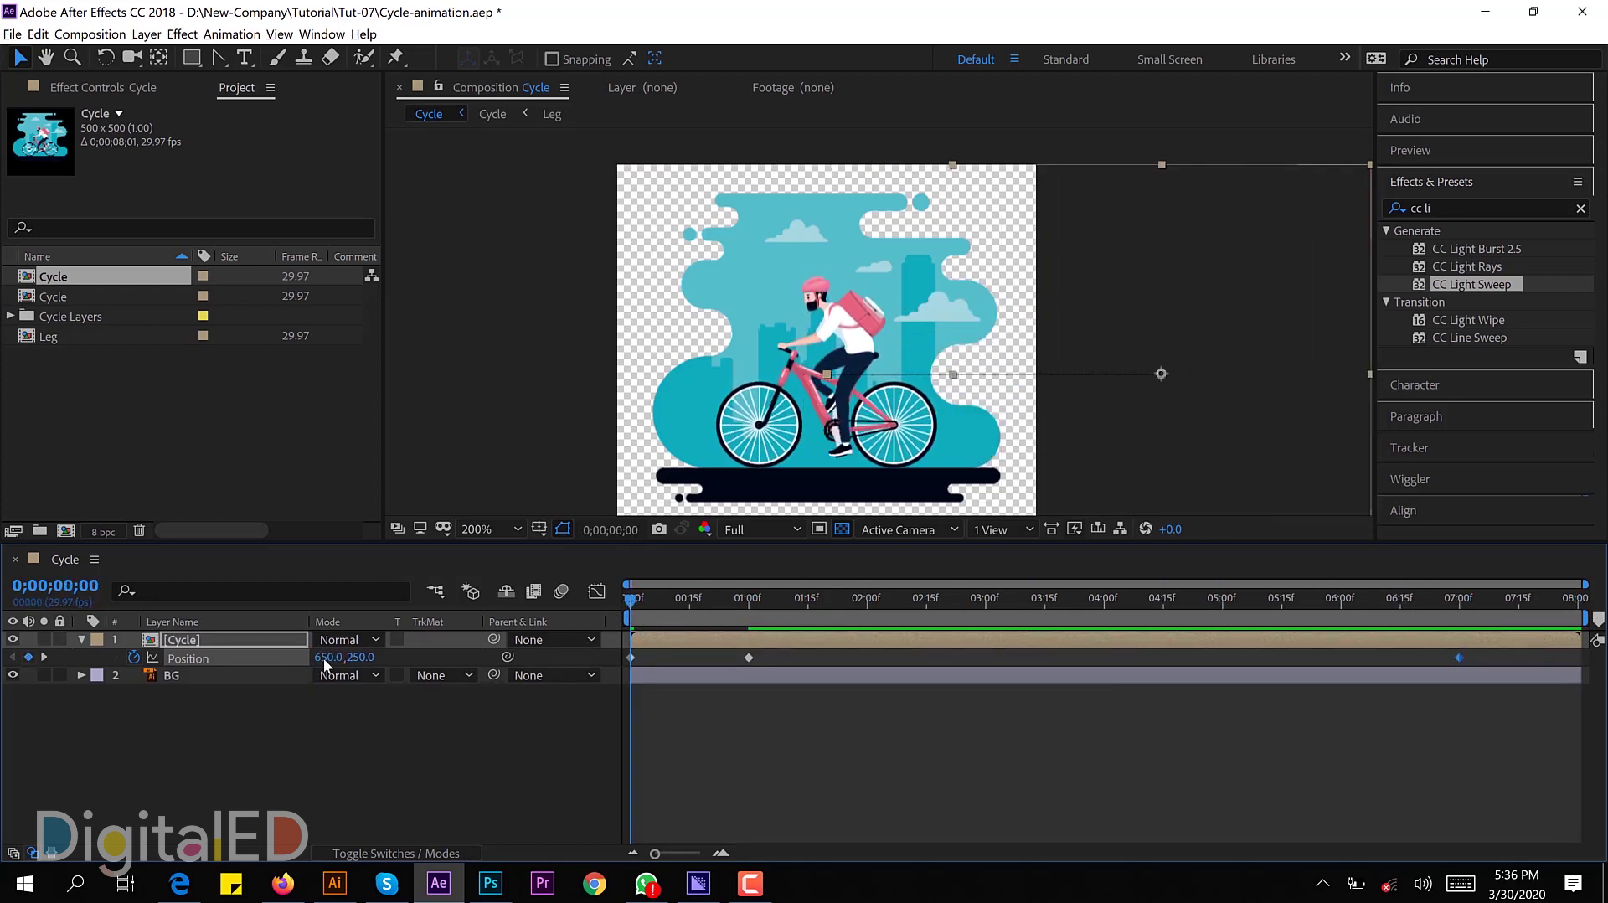
key(End)
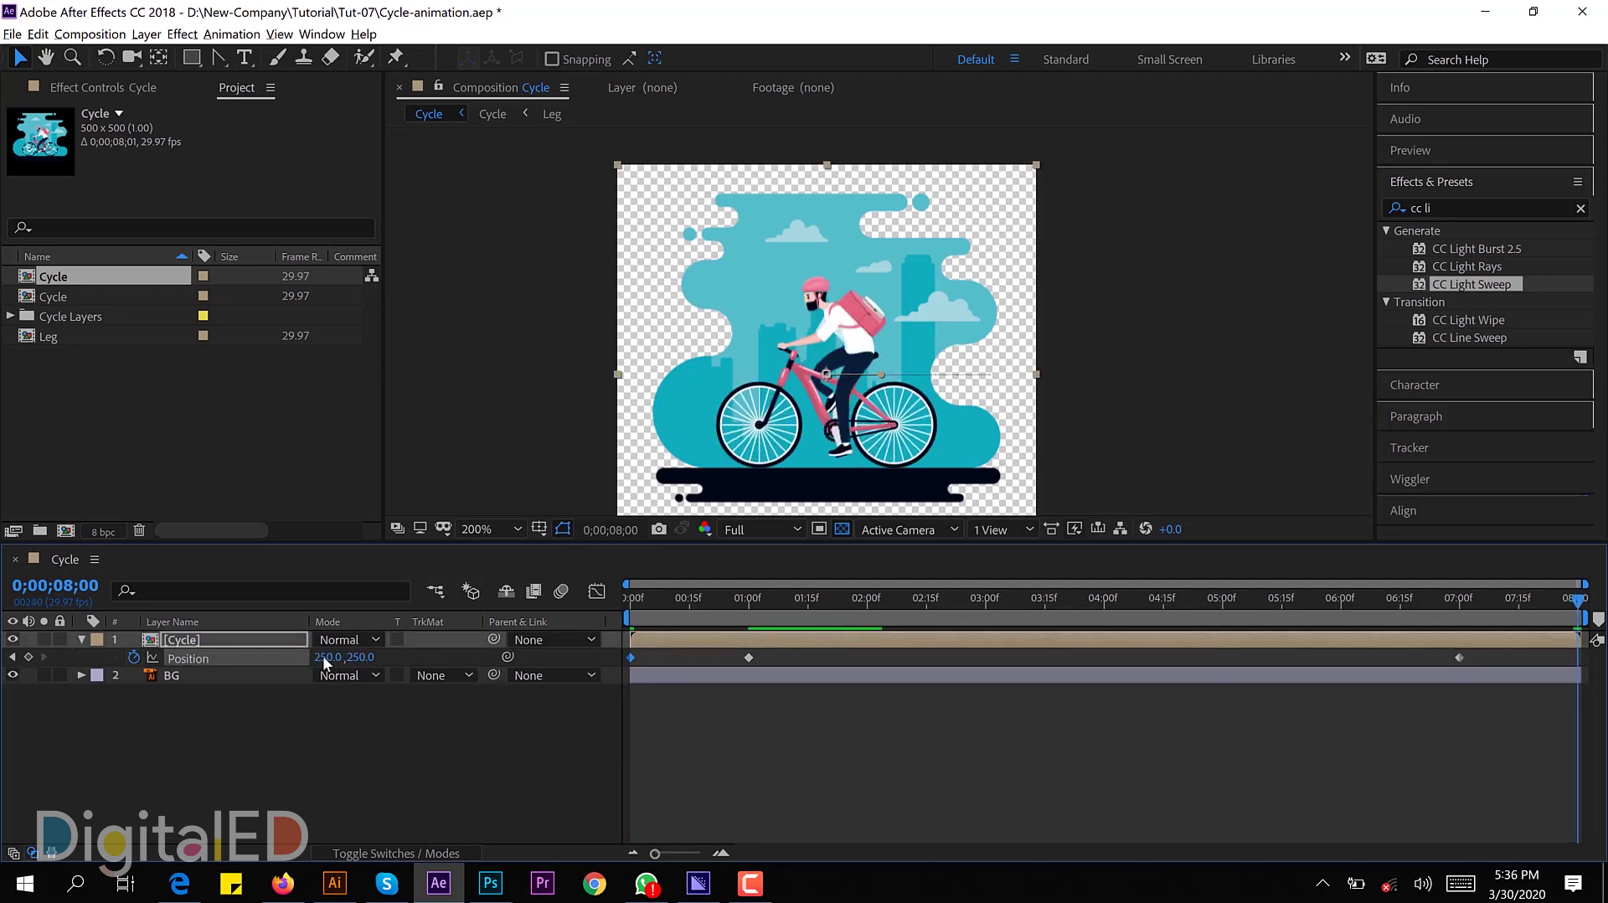
text(-61)
key(Return)
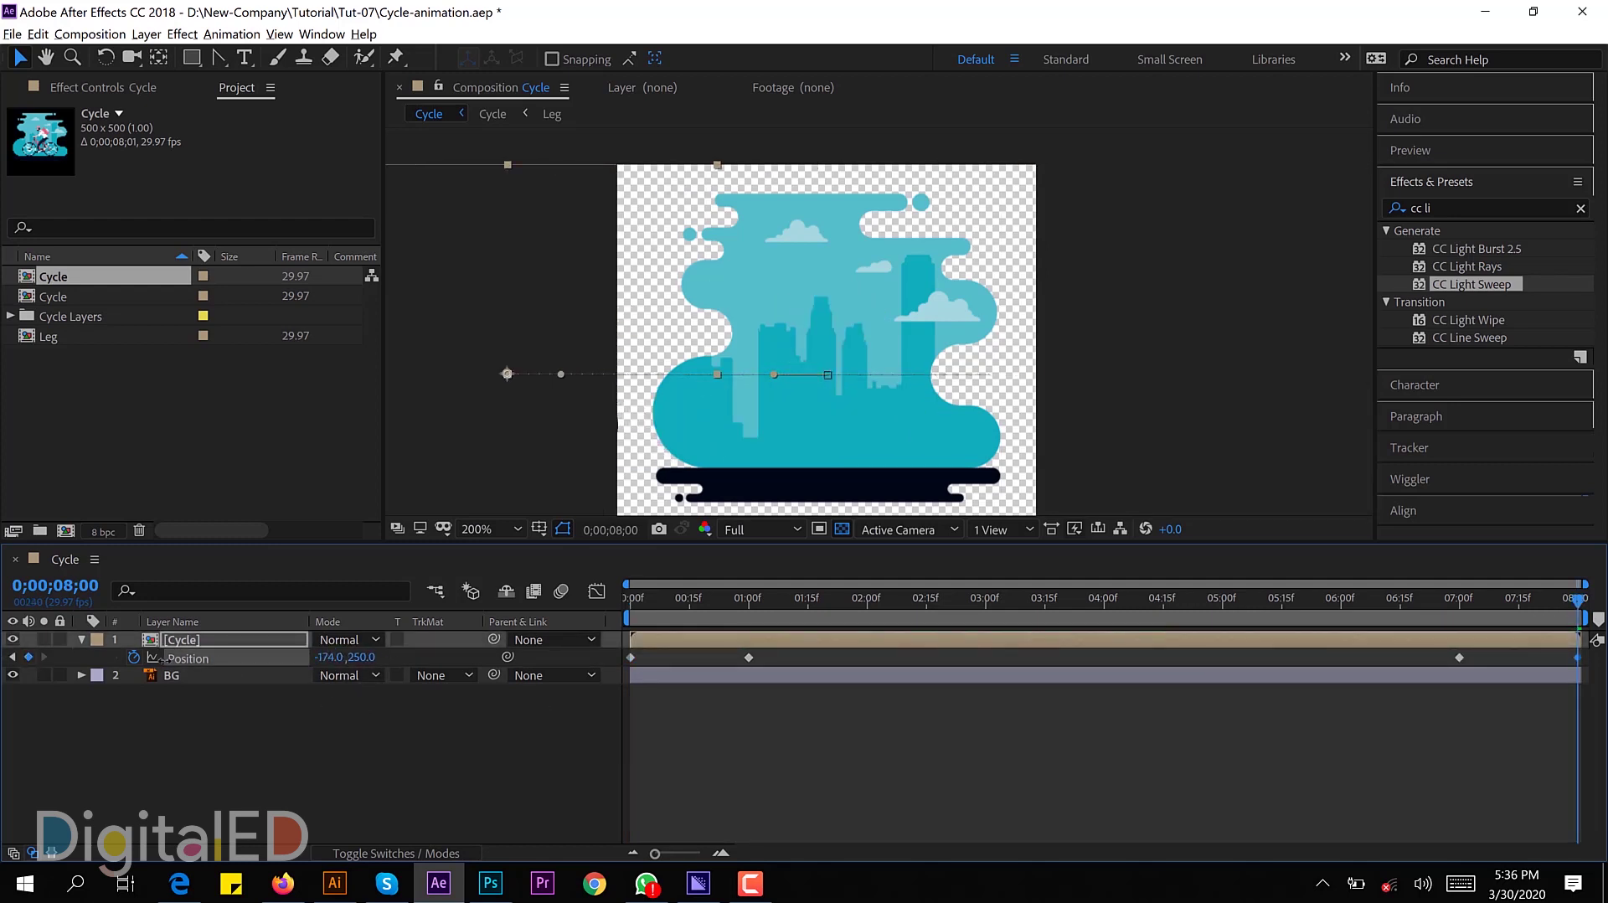
drag(345, 657, 310, 657)
click(668, 699)
key(space)
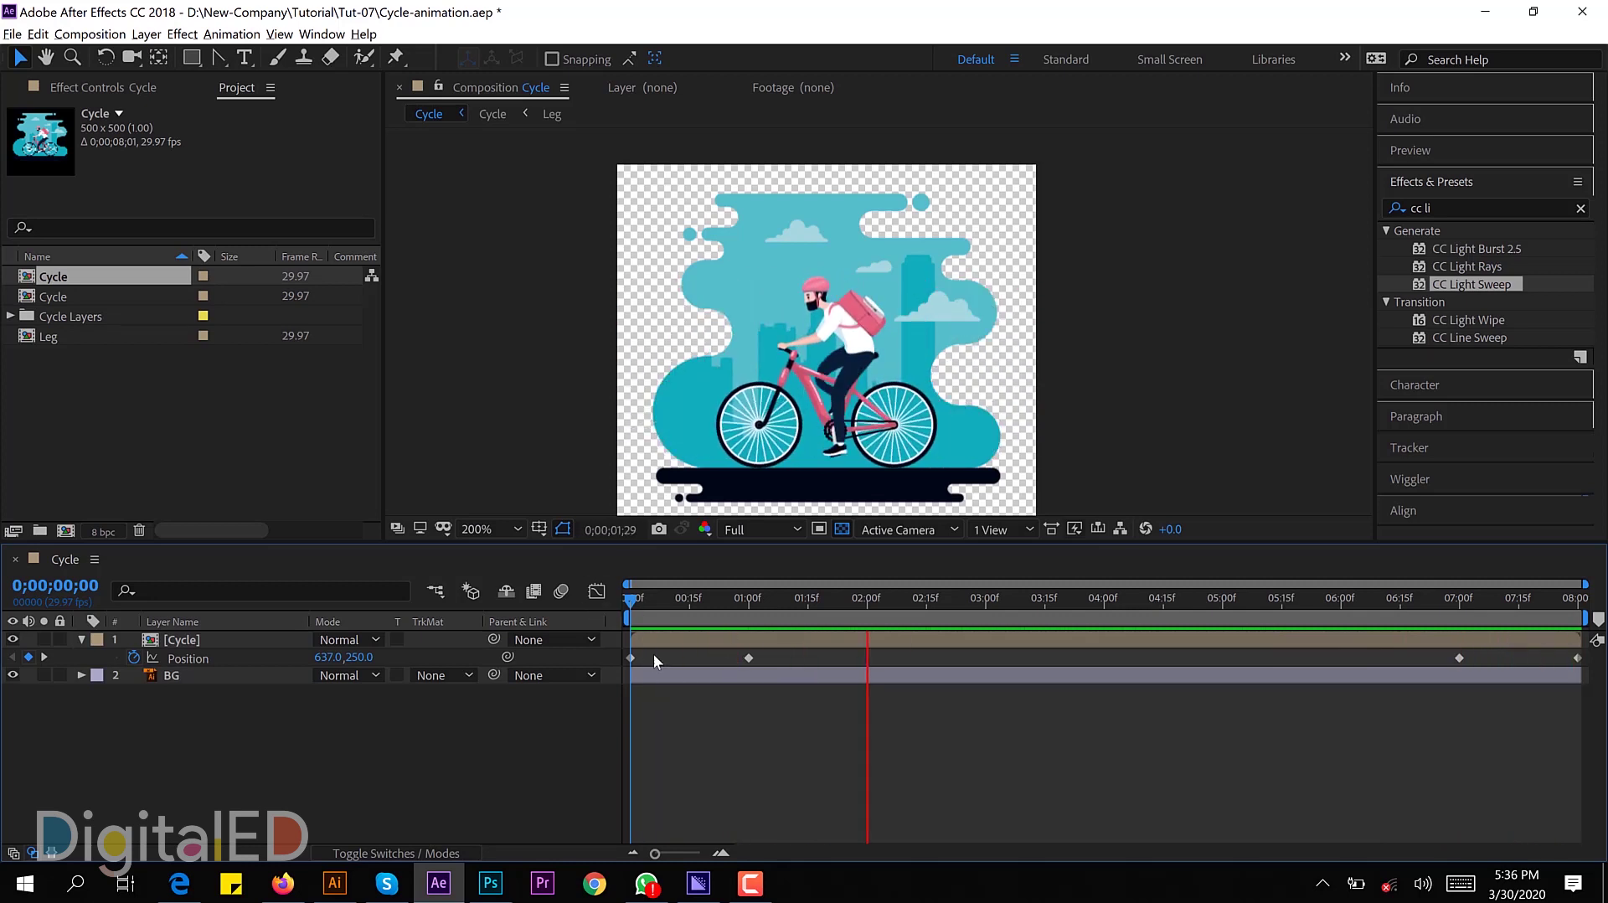
Step: Easy Ease all Cycle Position keyframes and steepen their speed curve in the Graph Editor
drag(625, 650, 1466, 670)
right_click(630, 657)
click(1005, 700)
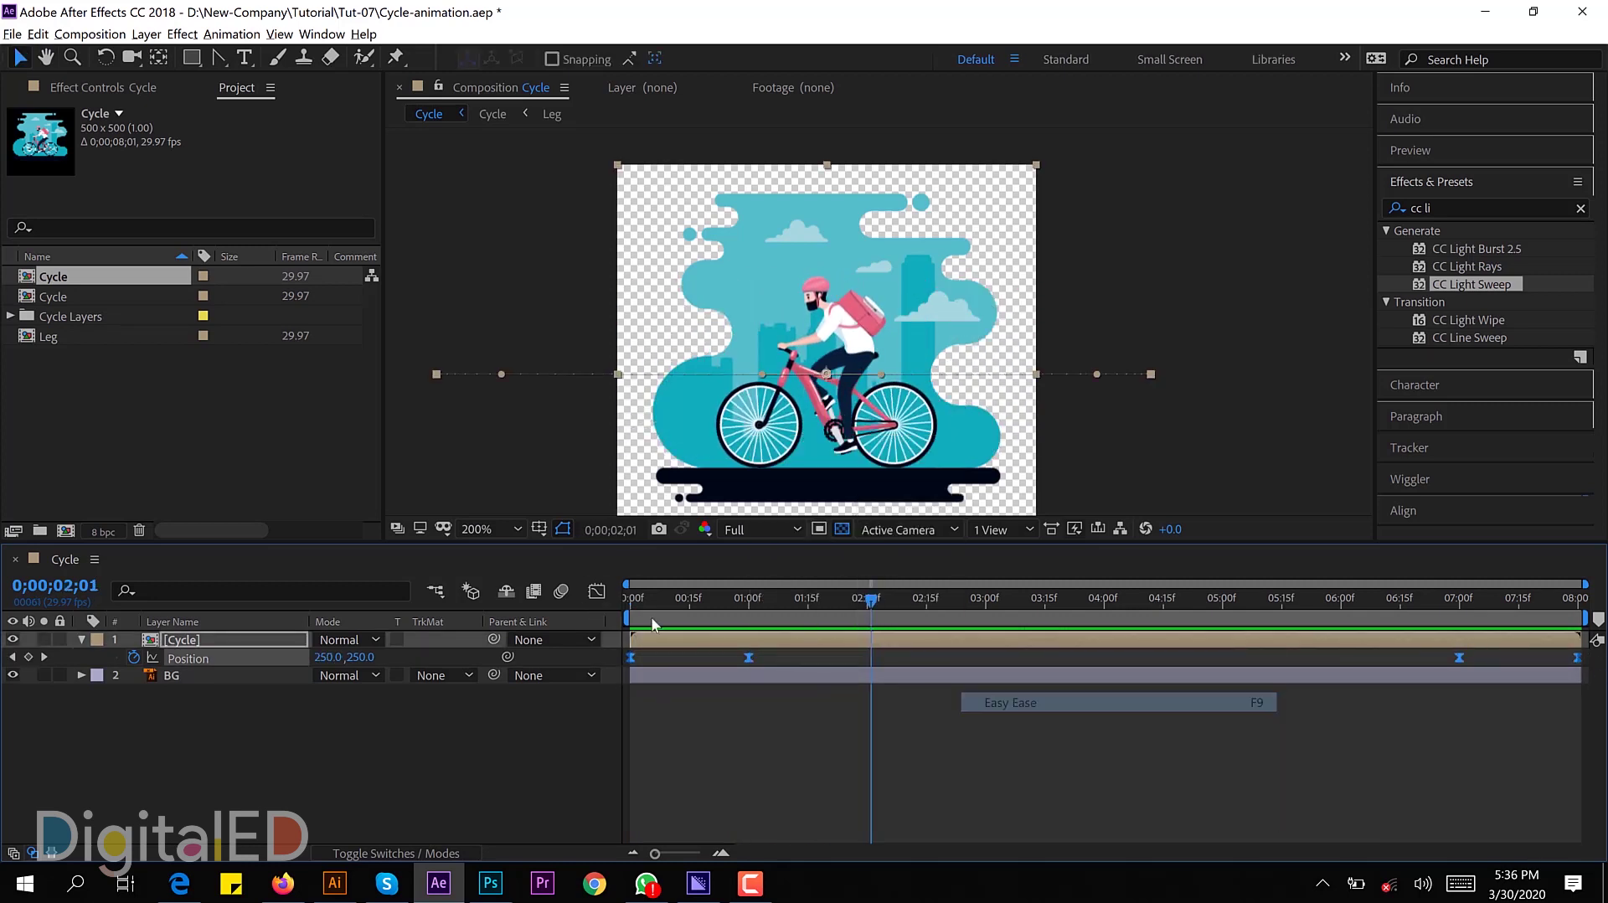
key(shift+F3)
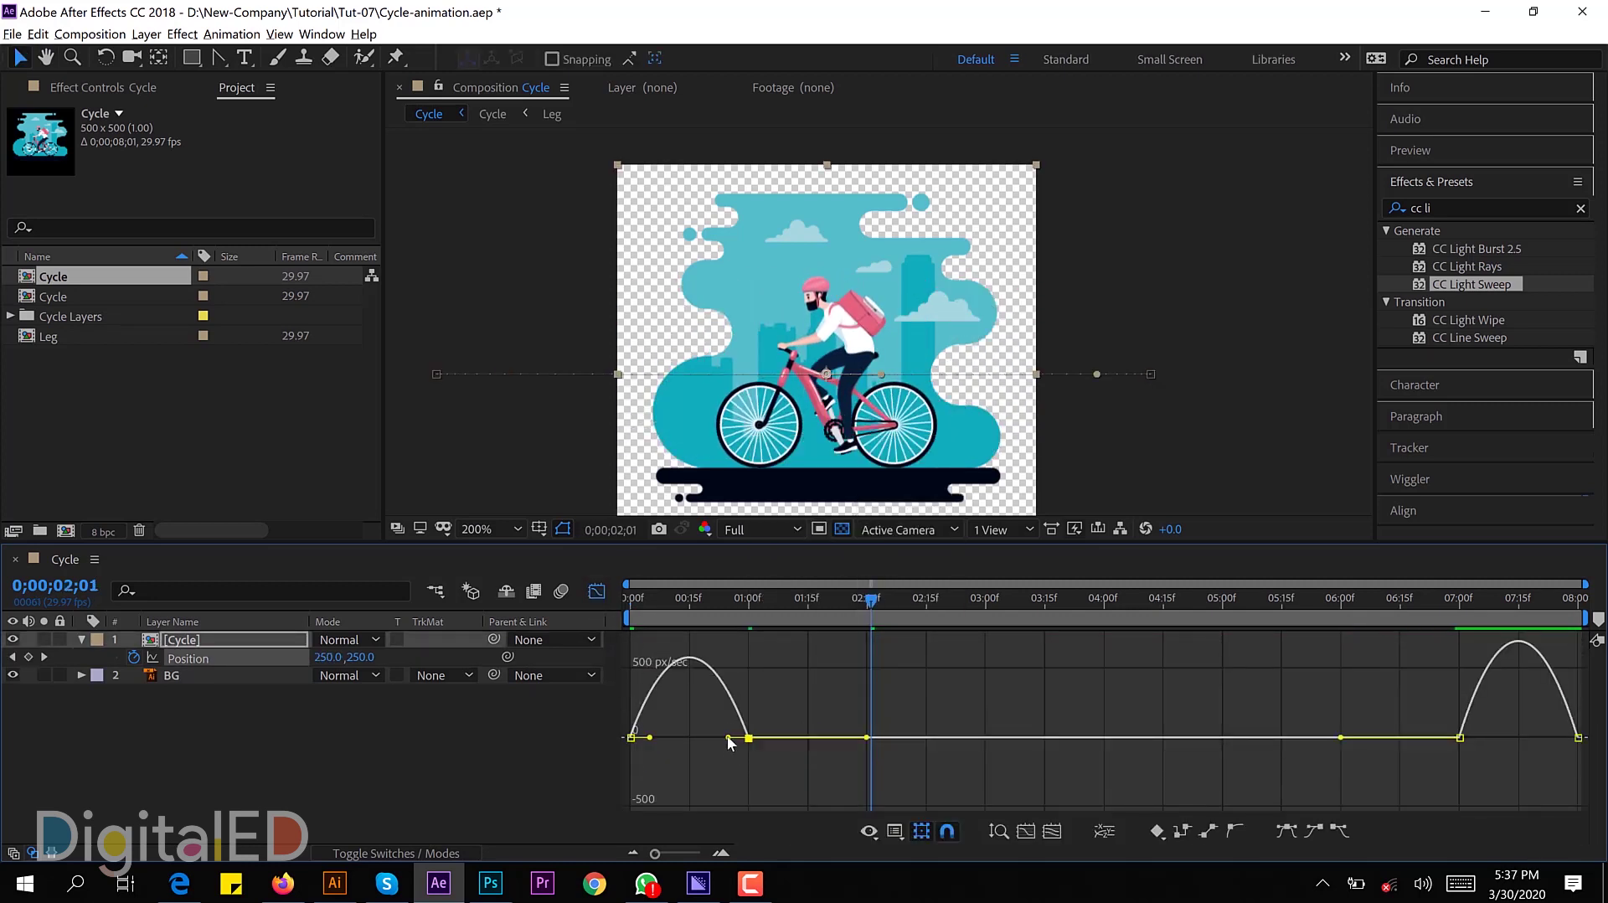
drag(1481, 736, 1490, 739)
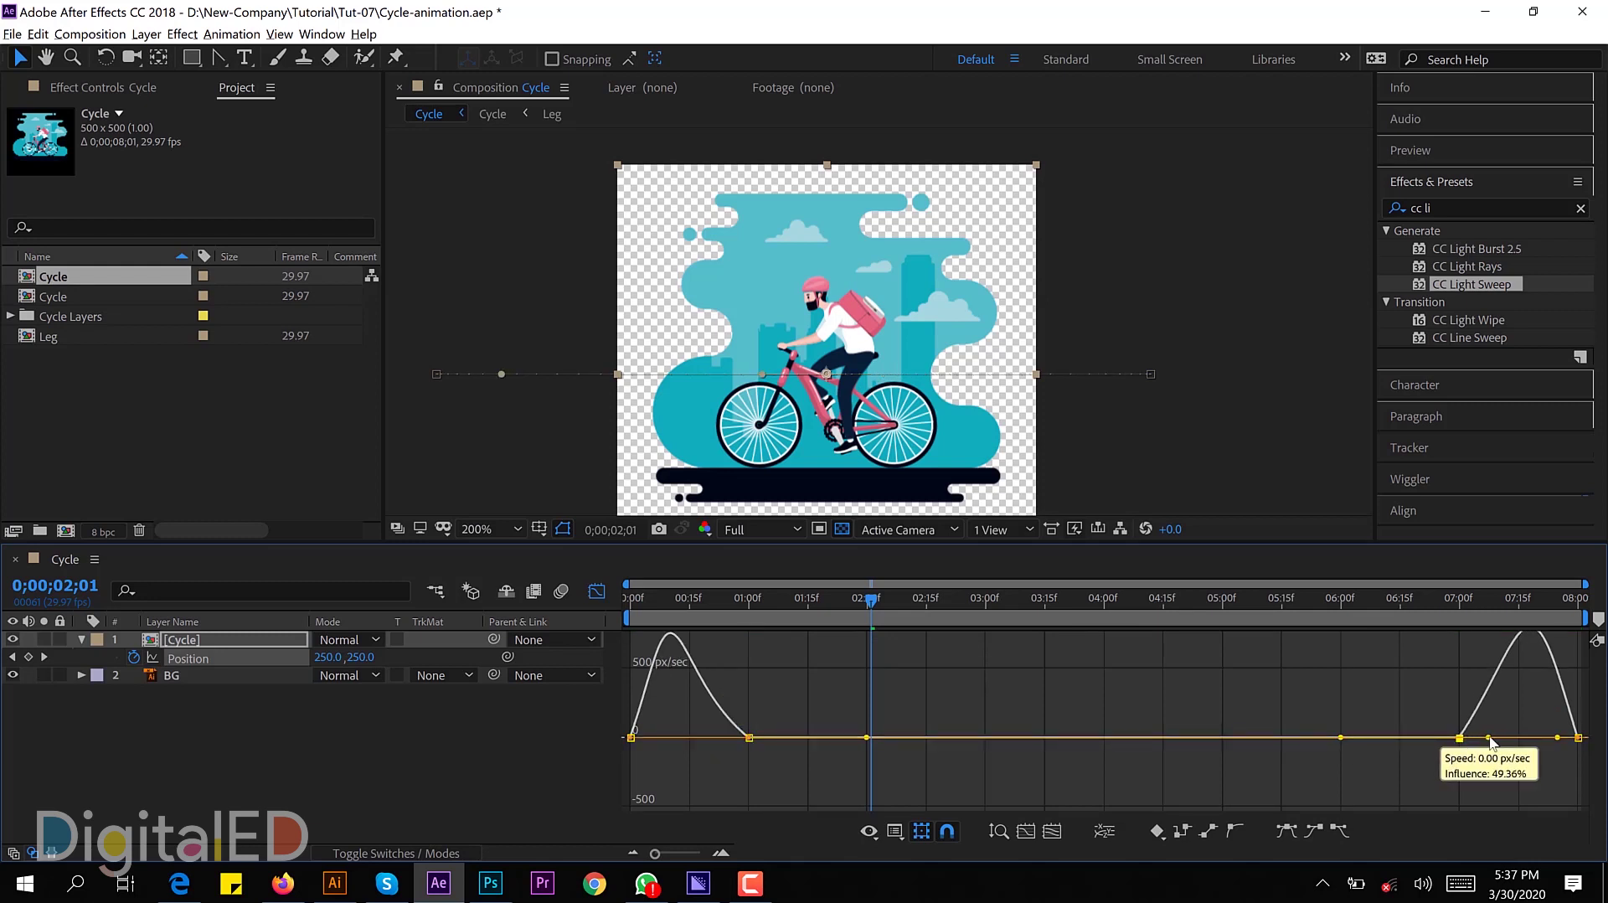
click(596, 590)
key(Home)
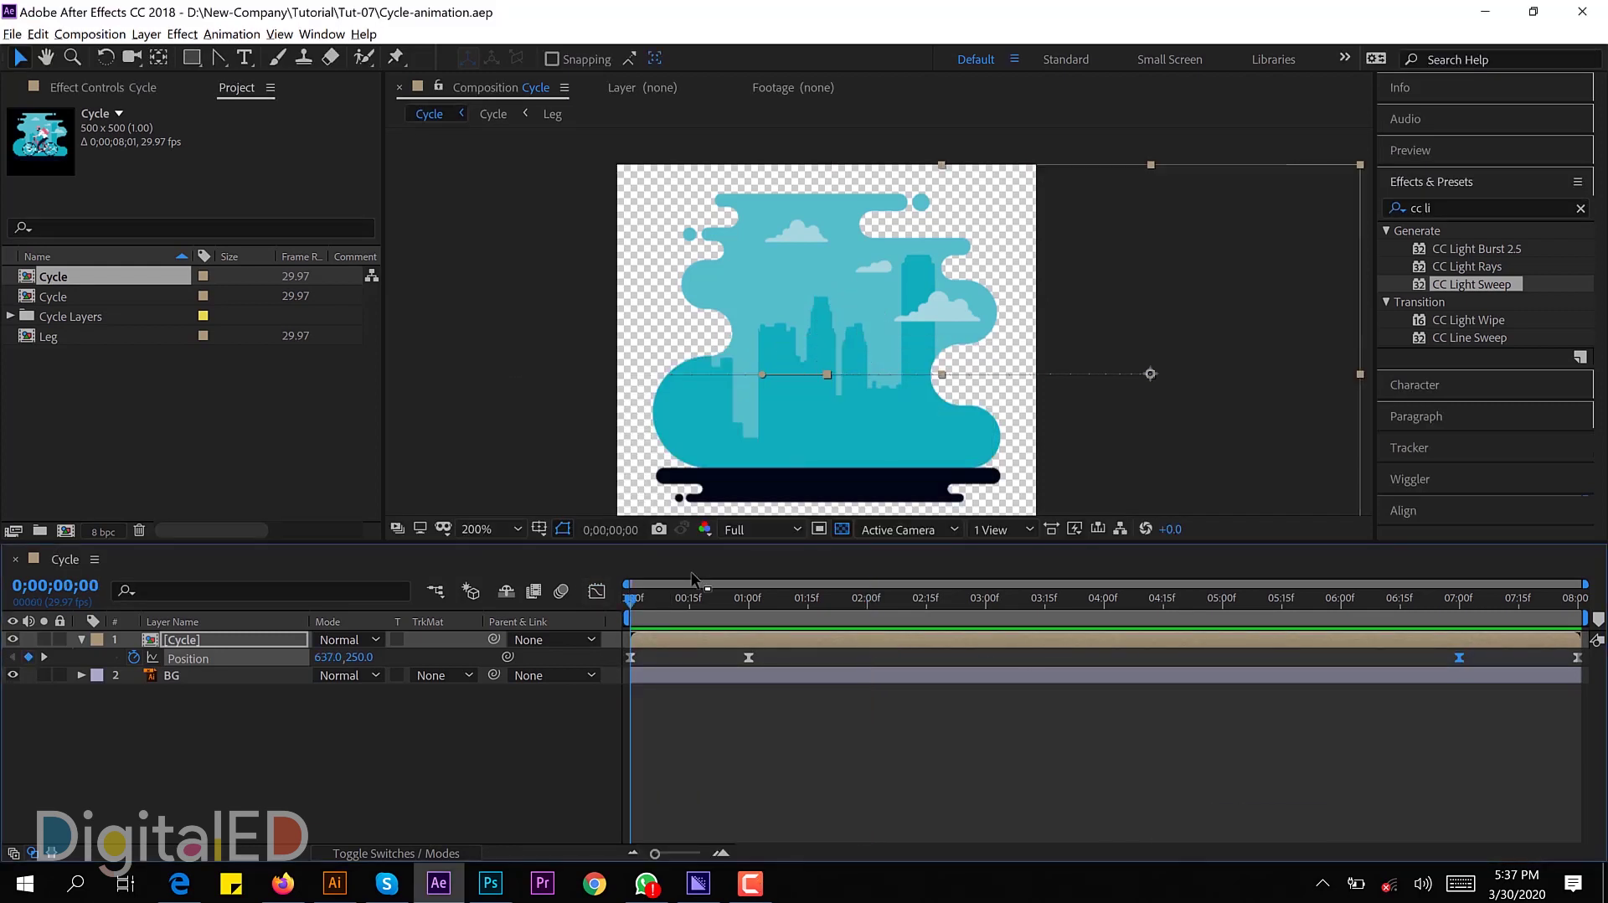
key(space)
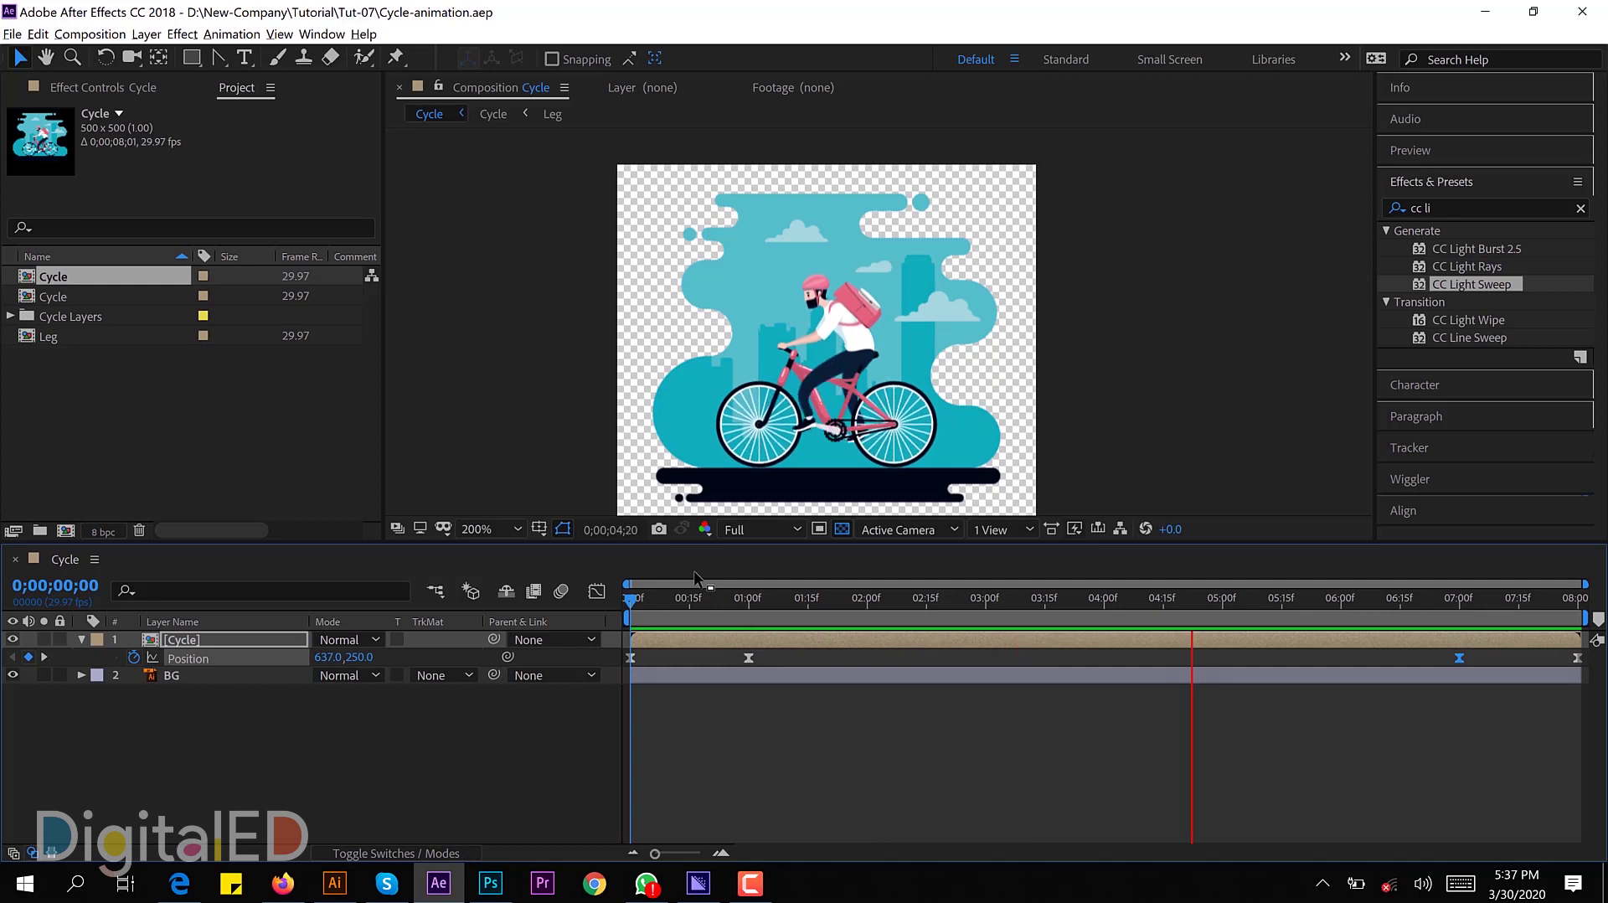
drag(725, 587, 743, 608)
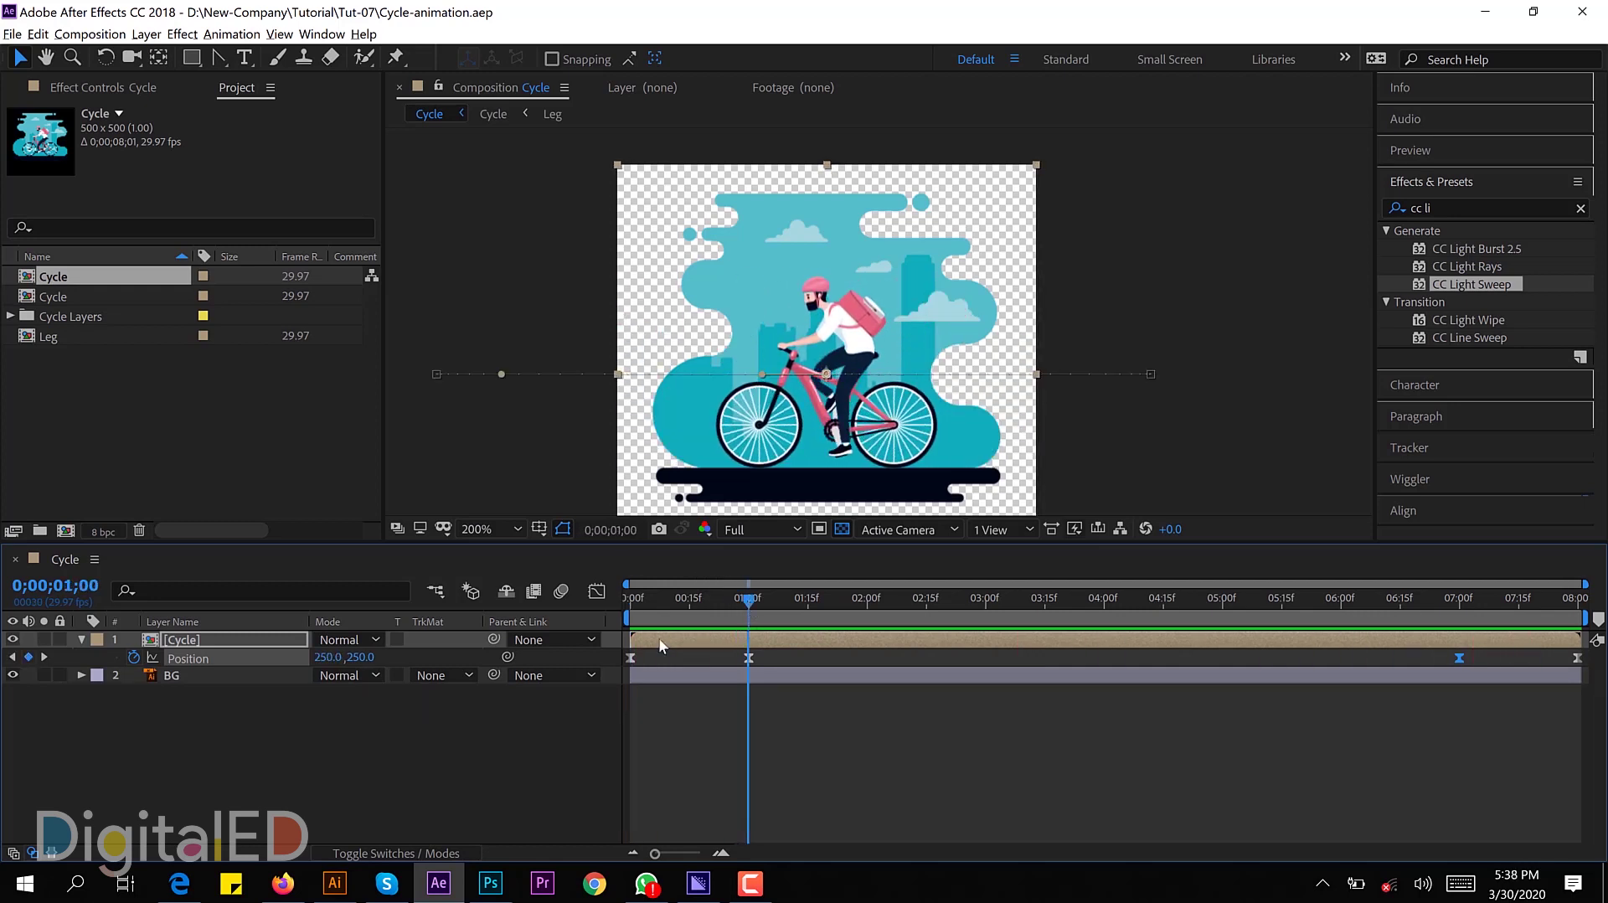
Step: Duplicate BG as BG 2 on top and set Cycle's track matte to Alpha Matte "BG 2"
click(188, 675)
key(ctrl+d)
drag(189, 677, 192, 634)
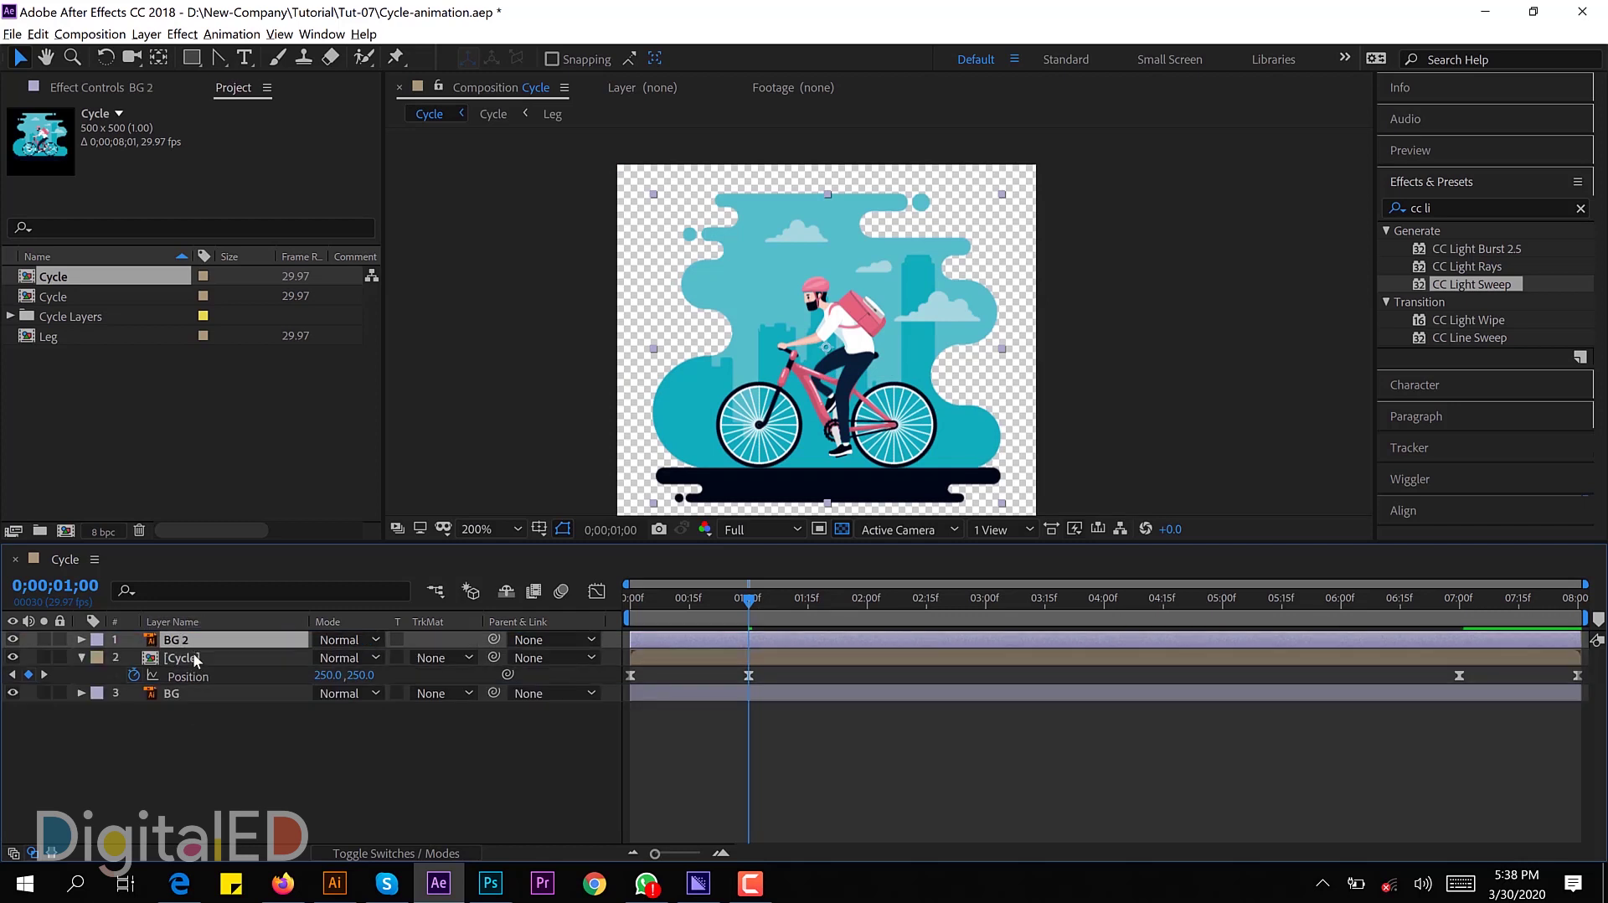
click(444, 657)
click(469, 693)
key(Home)
key(space)
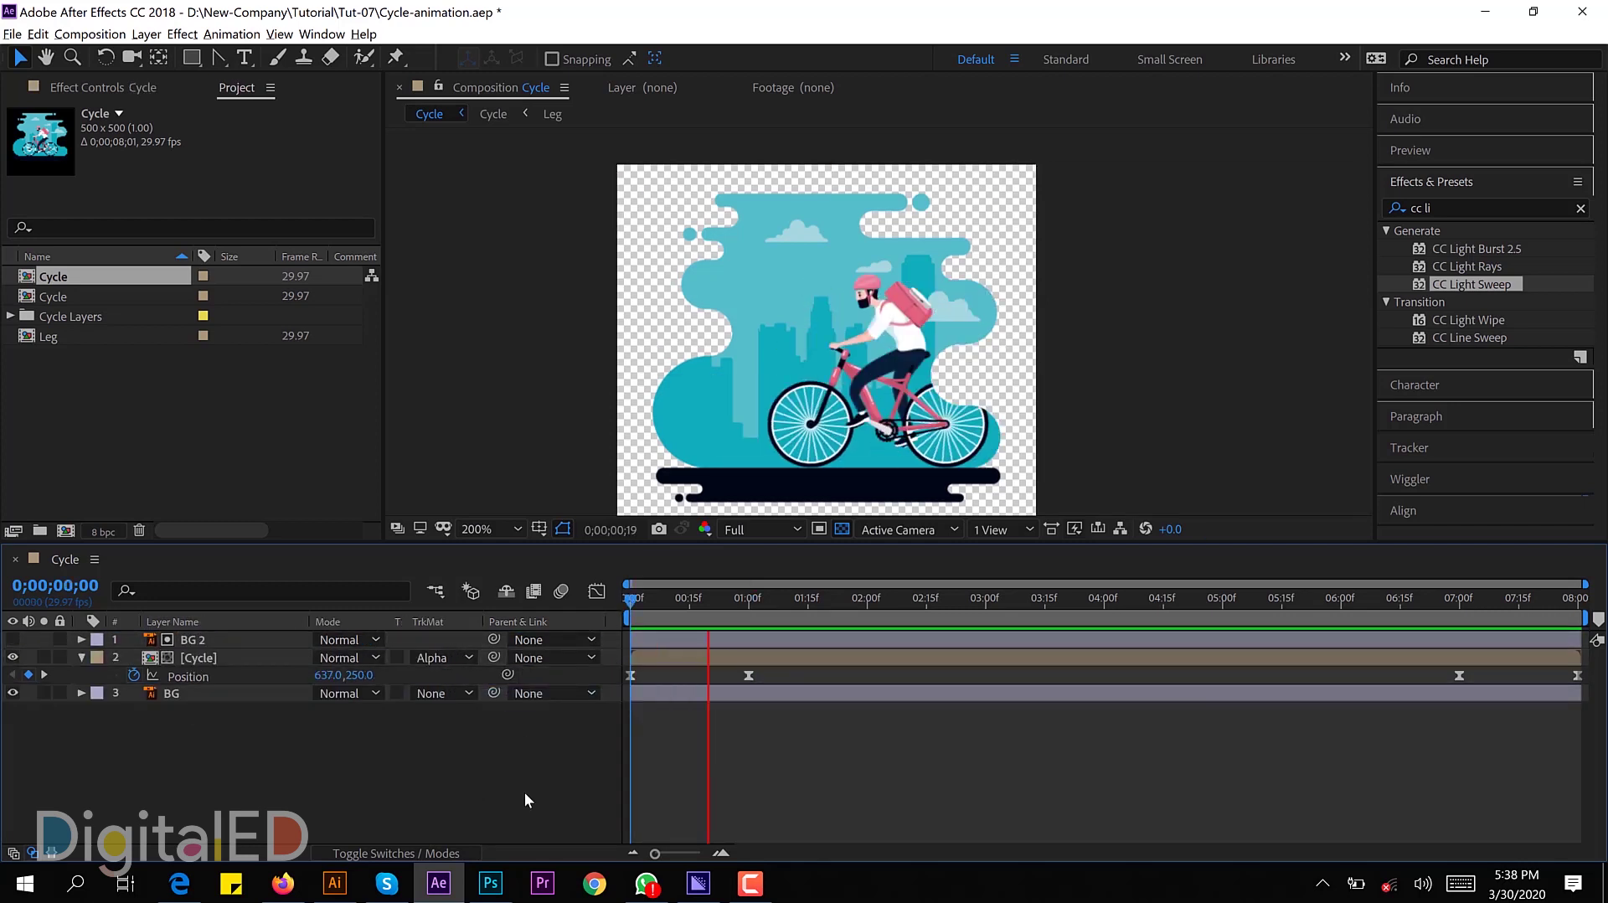